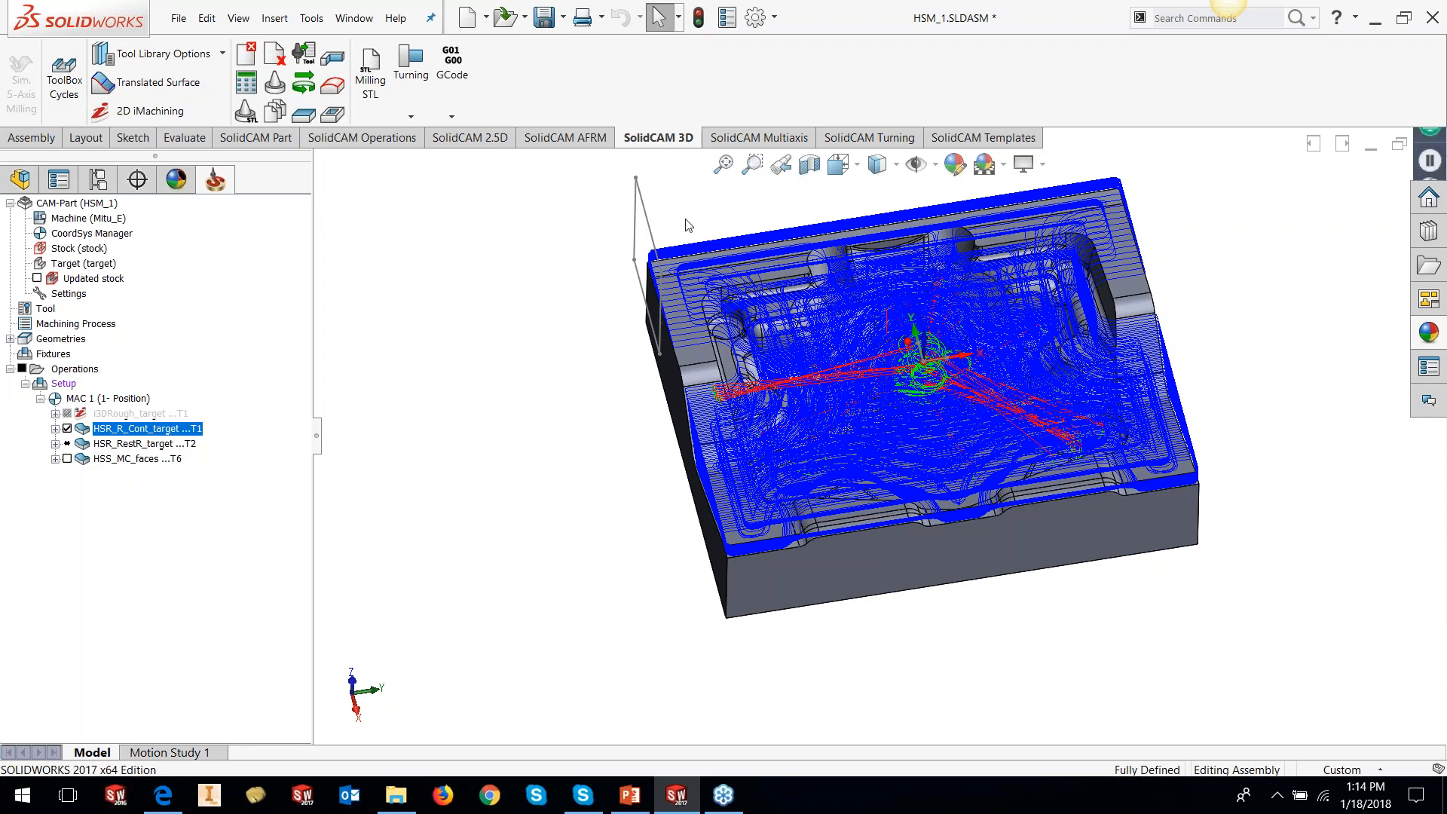
scroll(757, 225, down, 3)
click(692, 352)
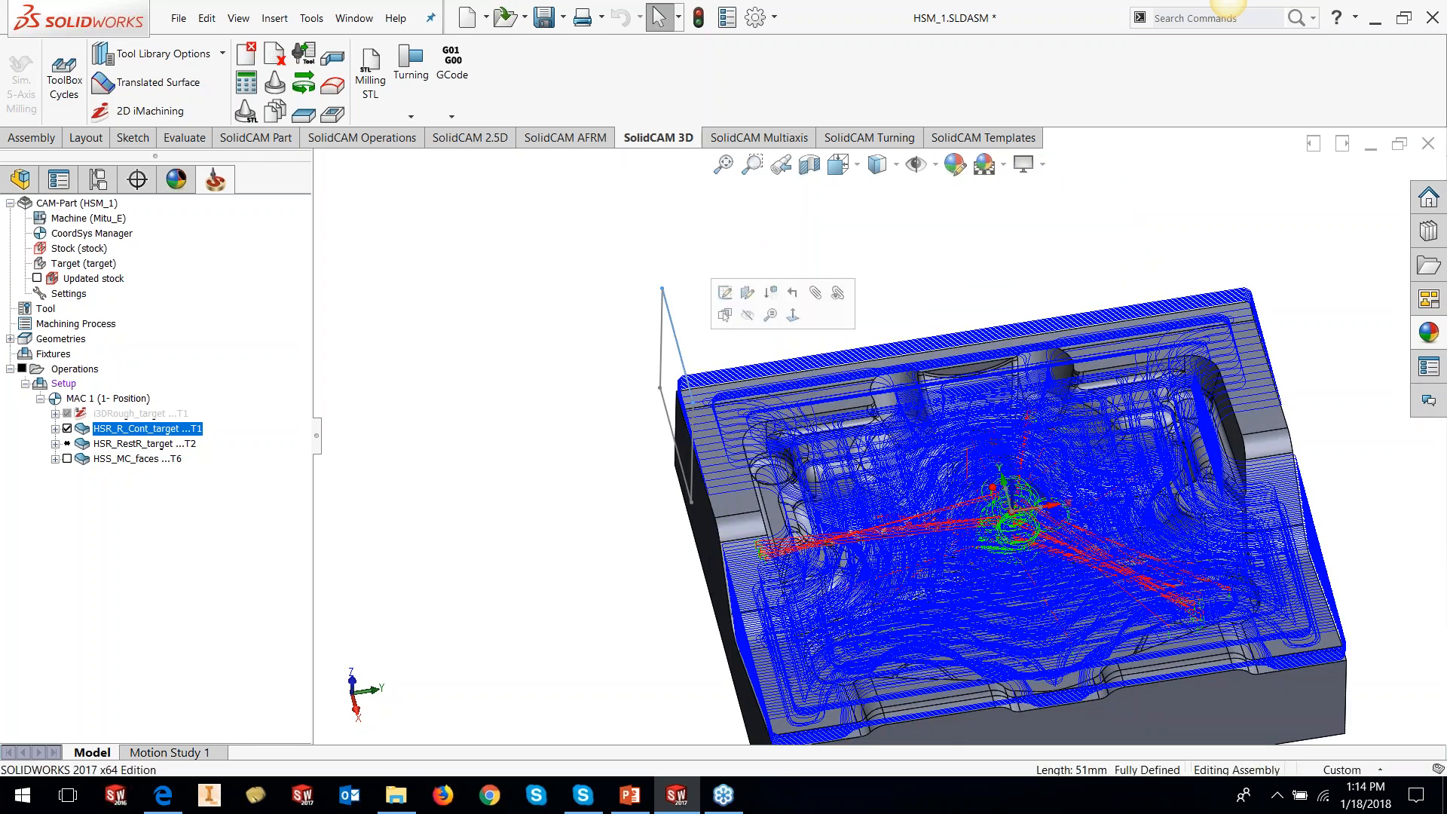
scroll(823, 313, up, 4)
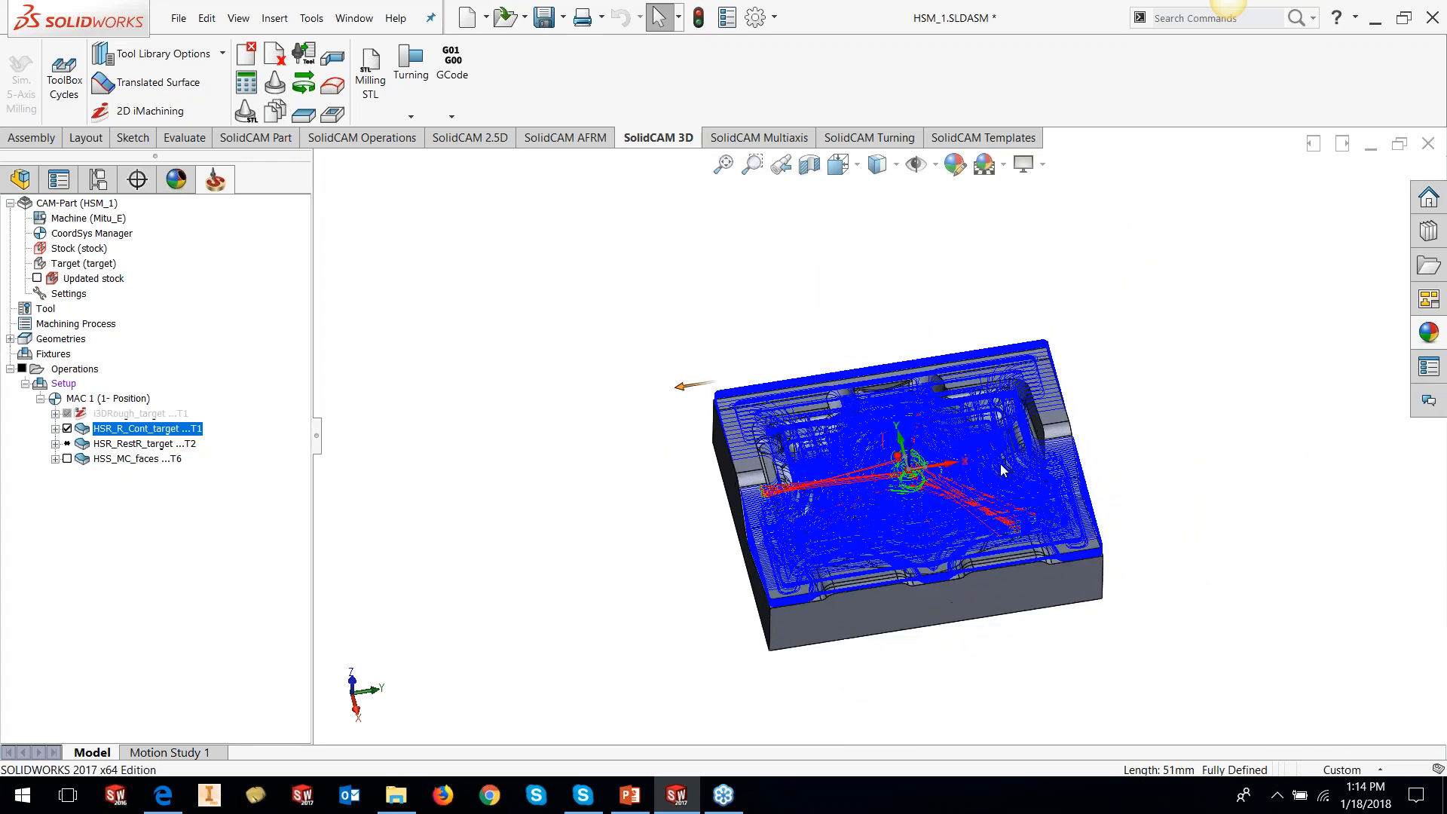
middle_drag(1021, 656, 1025, 546)
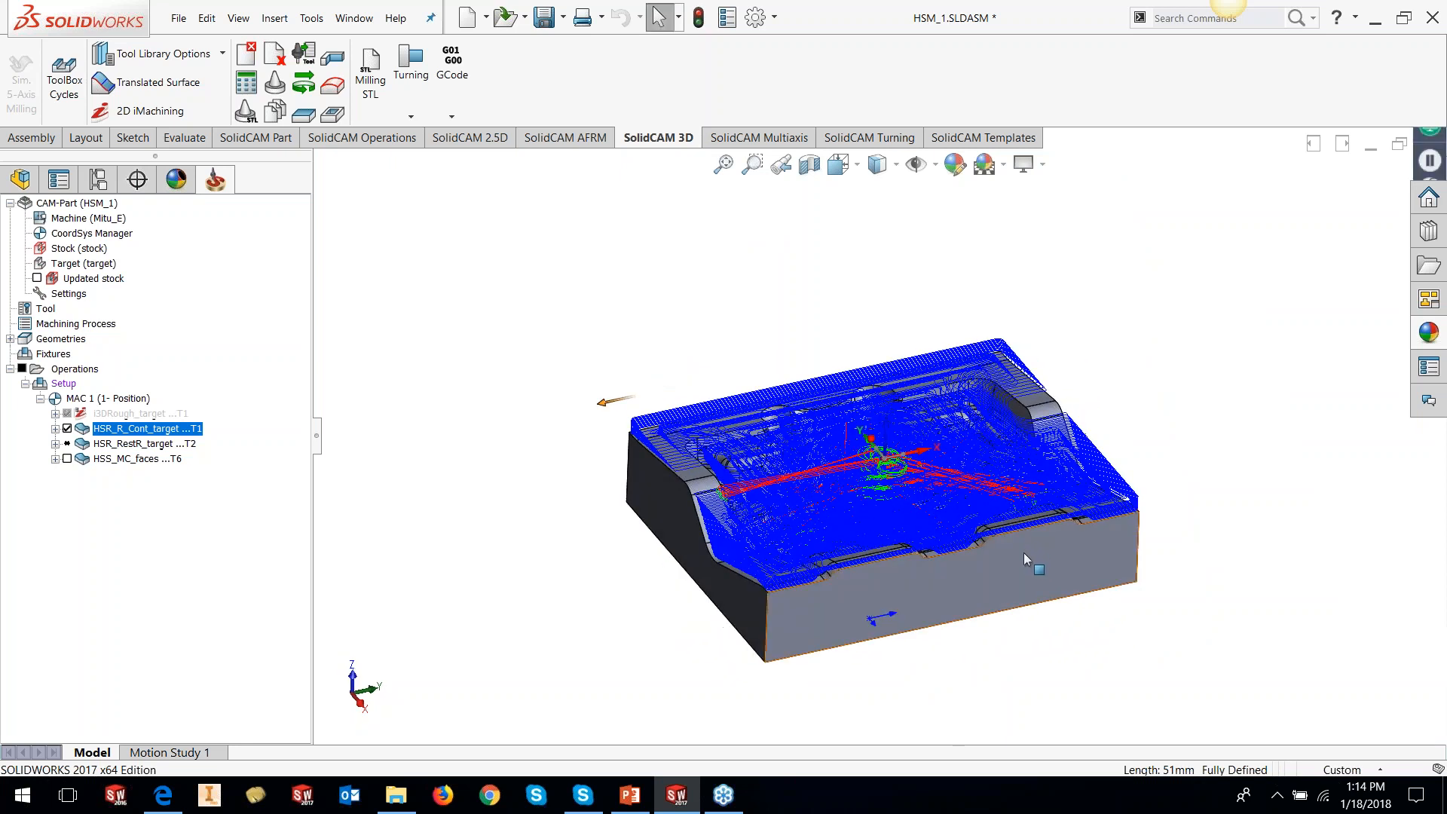
click(1023, 553)
click(674, 527)
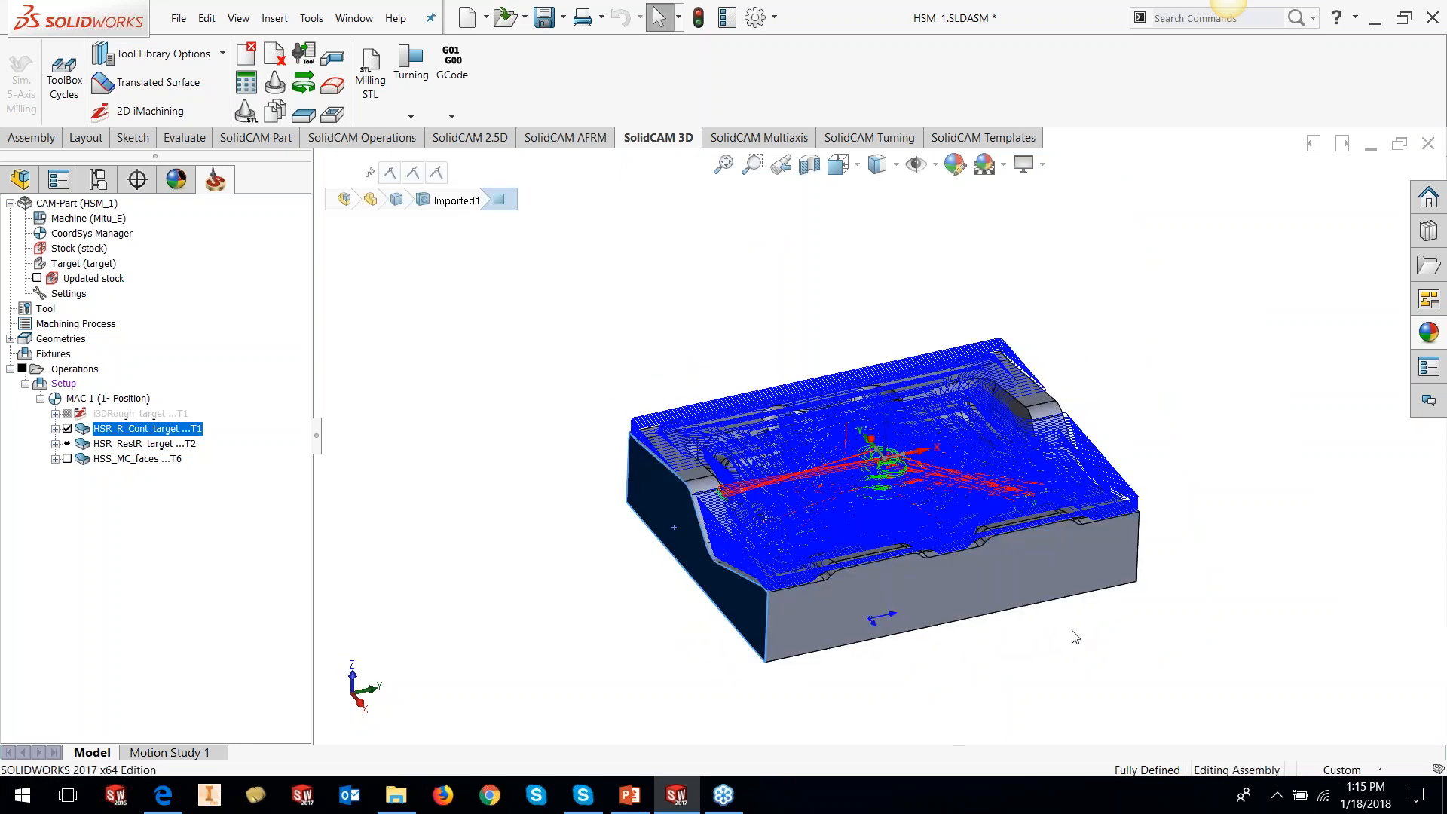
click(1131, 415)
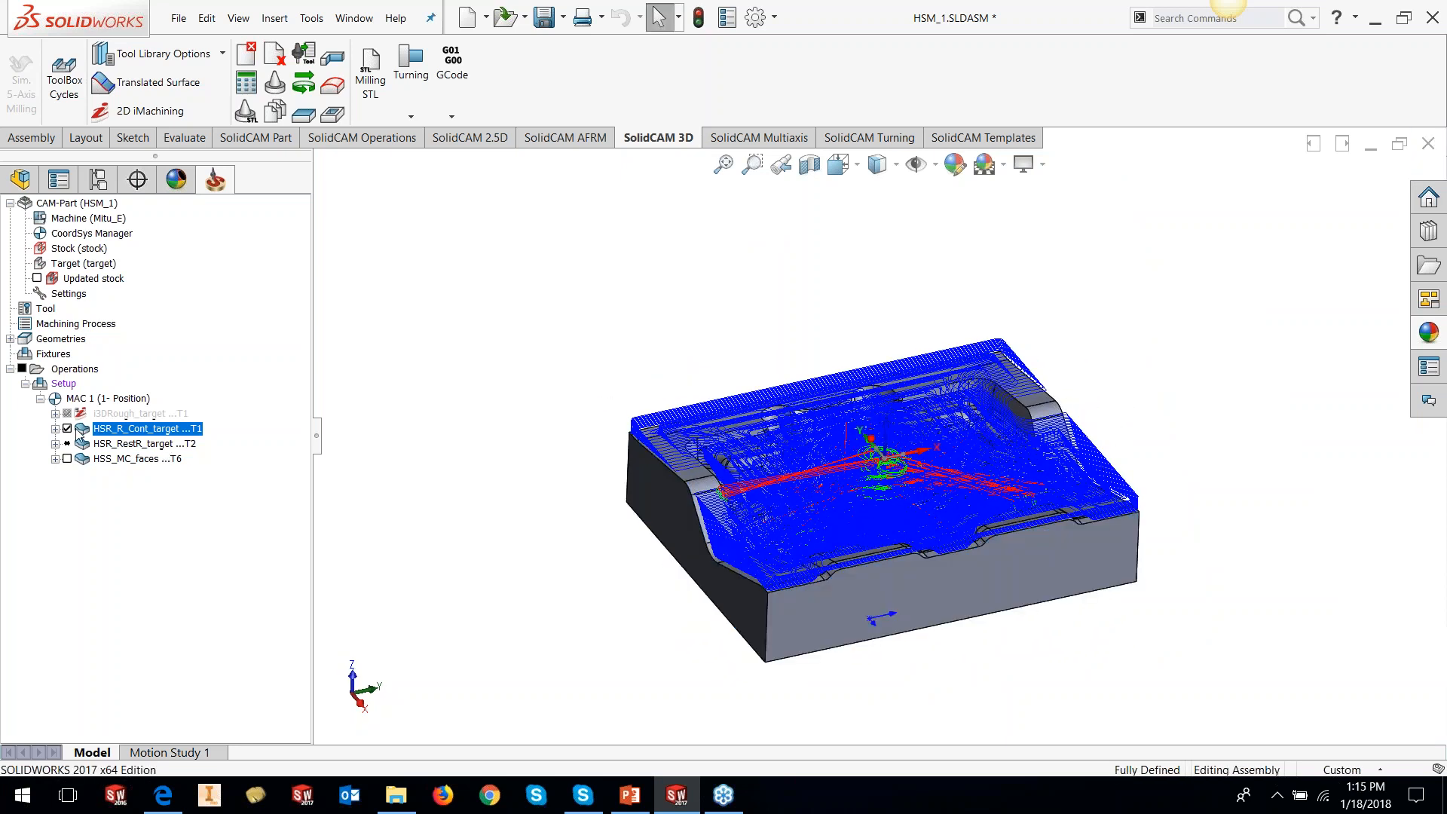
- Hide the HSR_R_Cont_target tool path and start editing the DesignModel part within the assembly
click(66, 429)
scroll(1001, 400, down, 5)
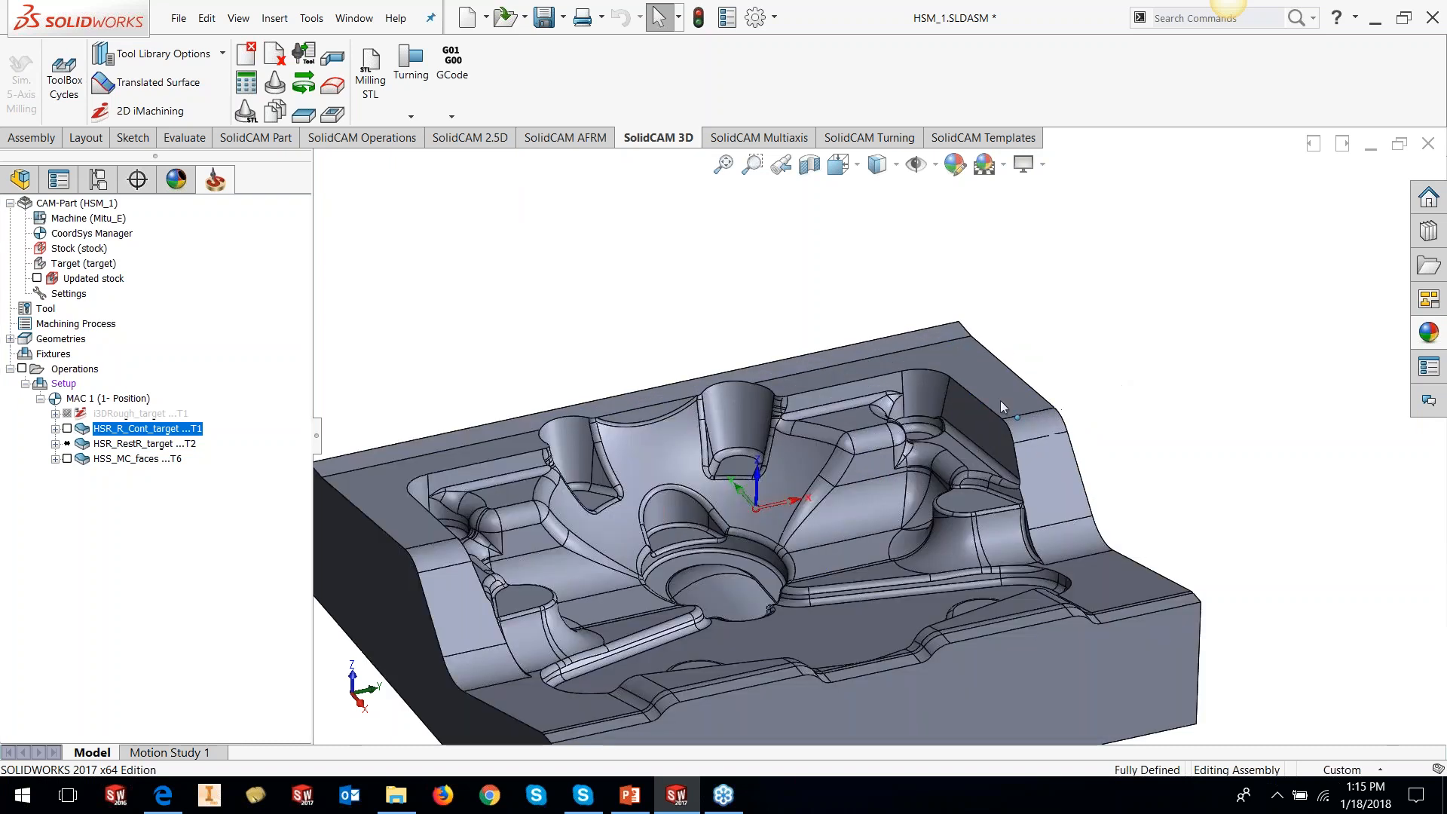
click(274, 18)
mouse_move(382, 291)
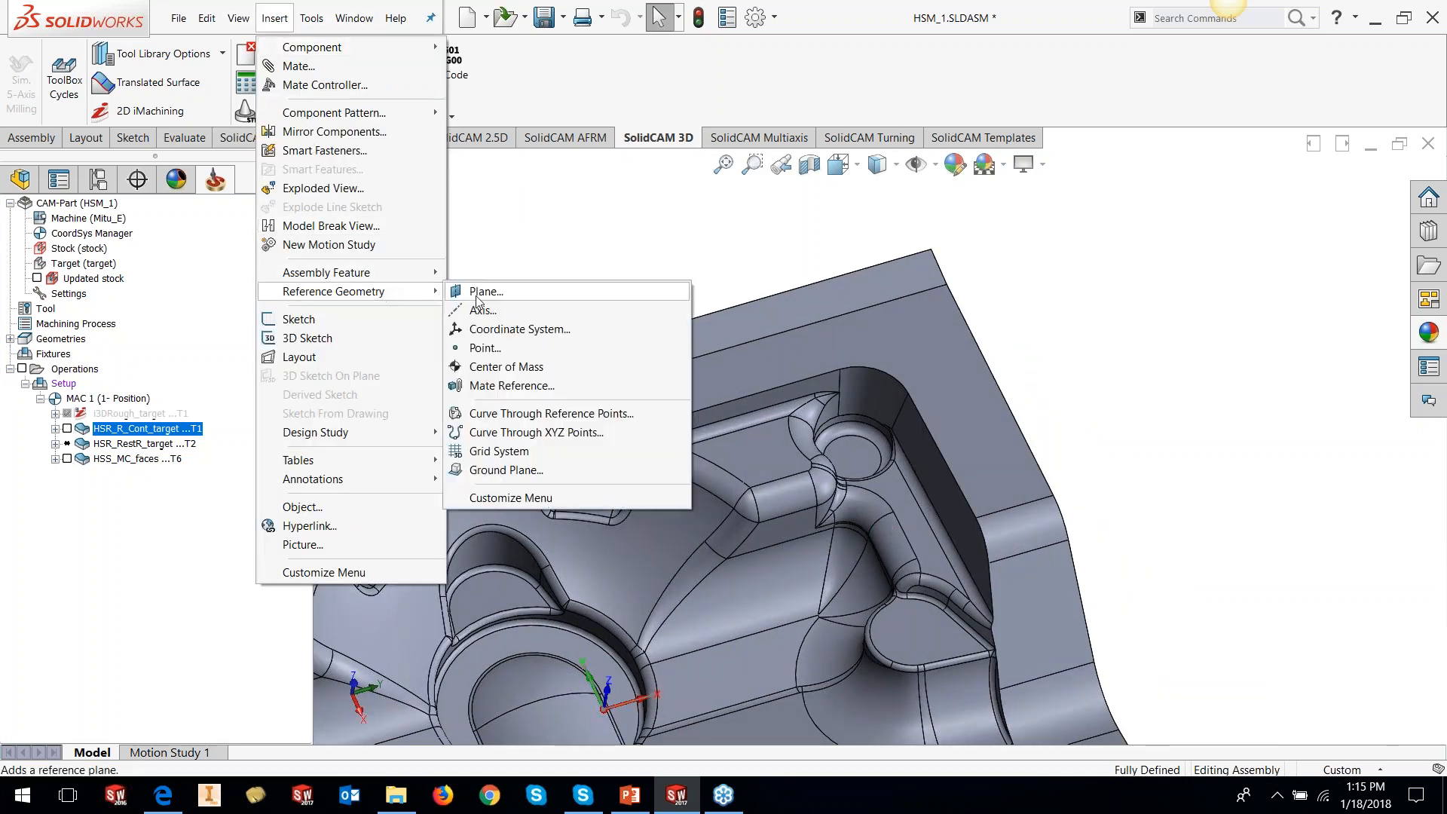
click(948, 337)
click(951, 338)
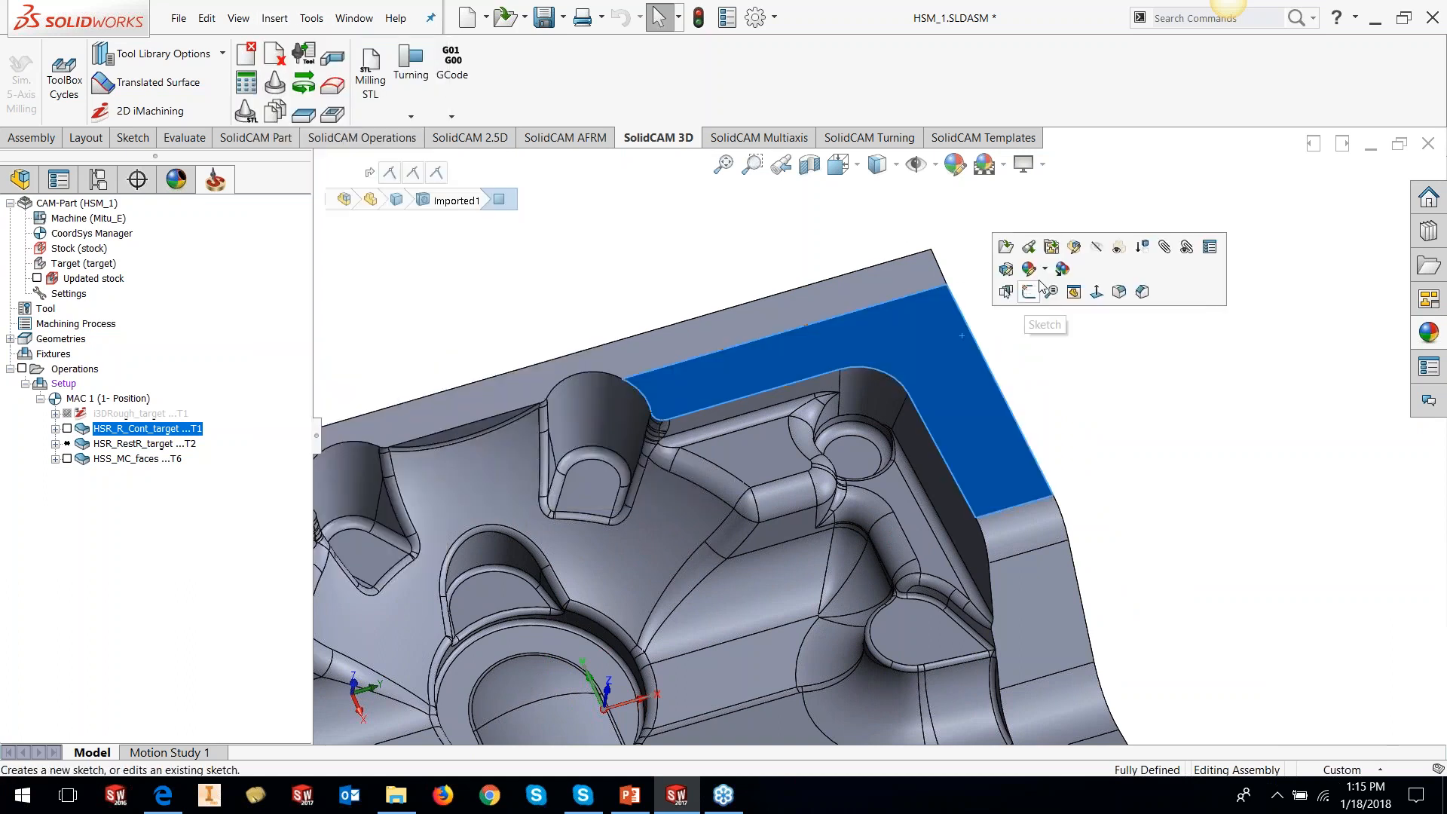
click(1075, 247)
- Create a reference plane through three vertices around the round corner recess inside the cavity
click(274, 18)
mouse_move(339, 226)
click(487, 226)
scroll(866, 481, down, 5)
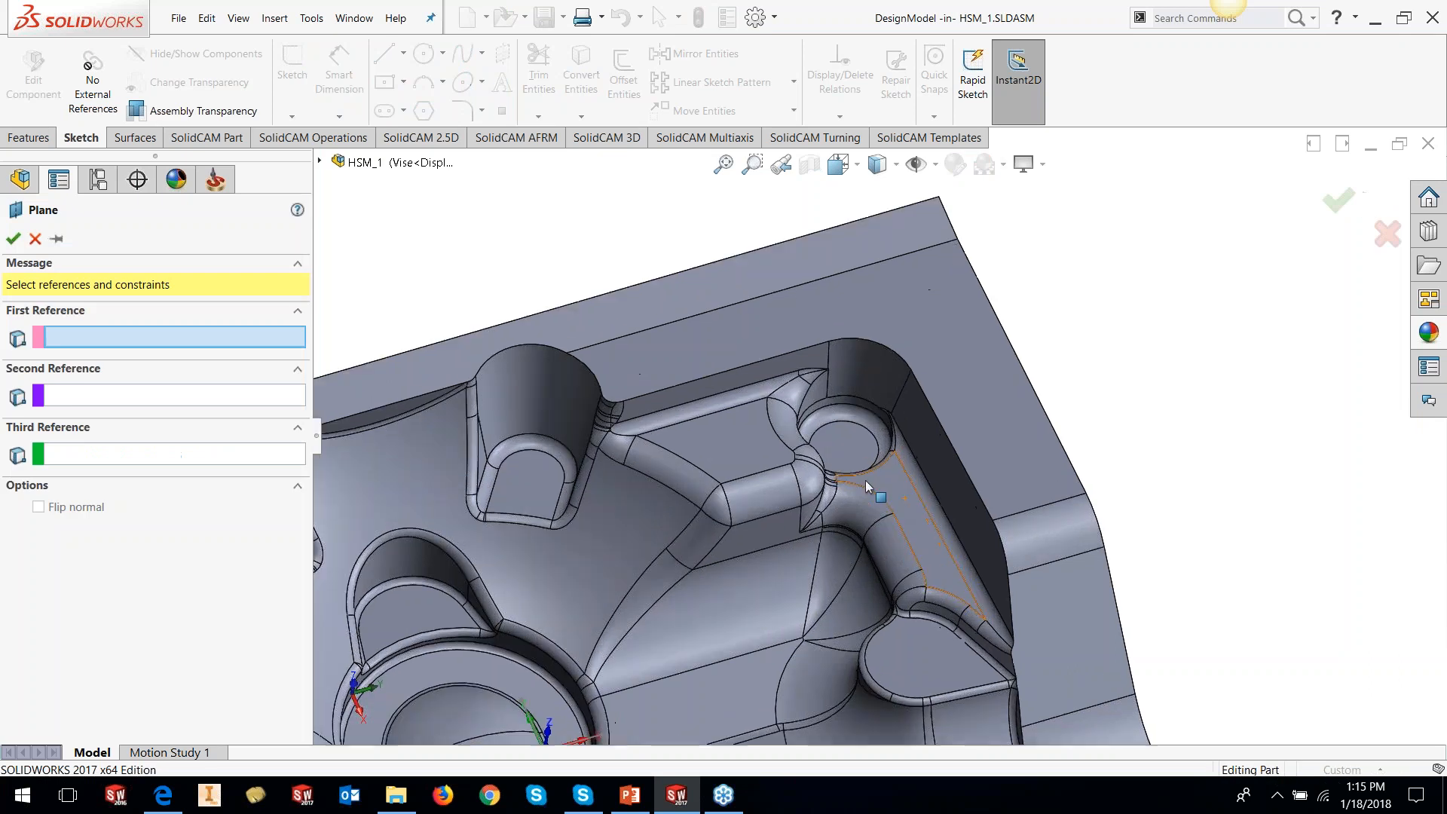
scroll(853, 464, down, 2)
click(951, 401)
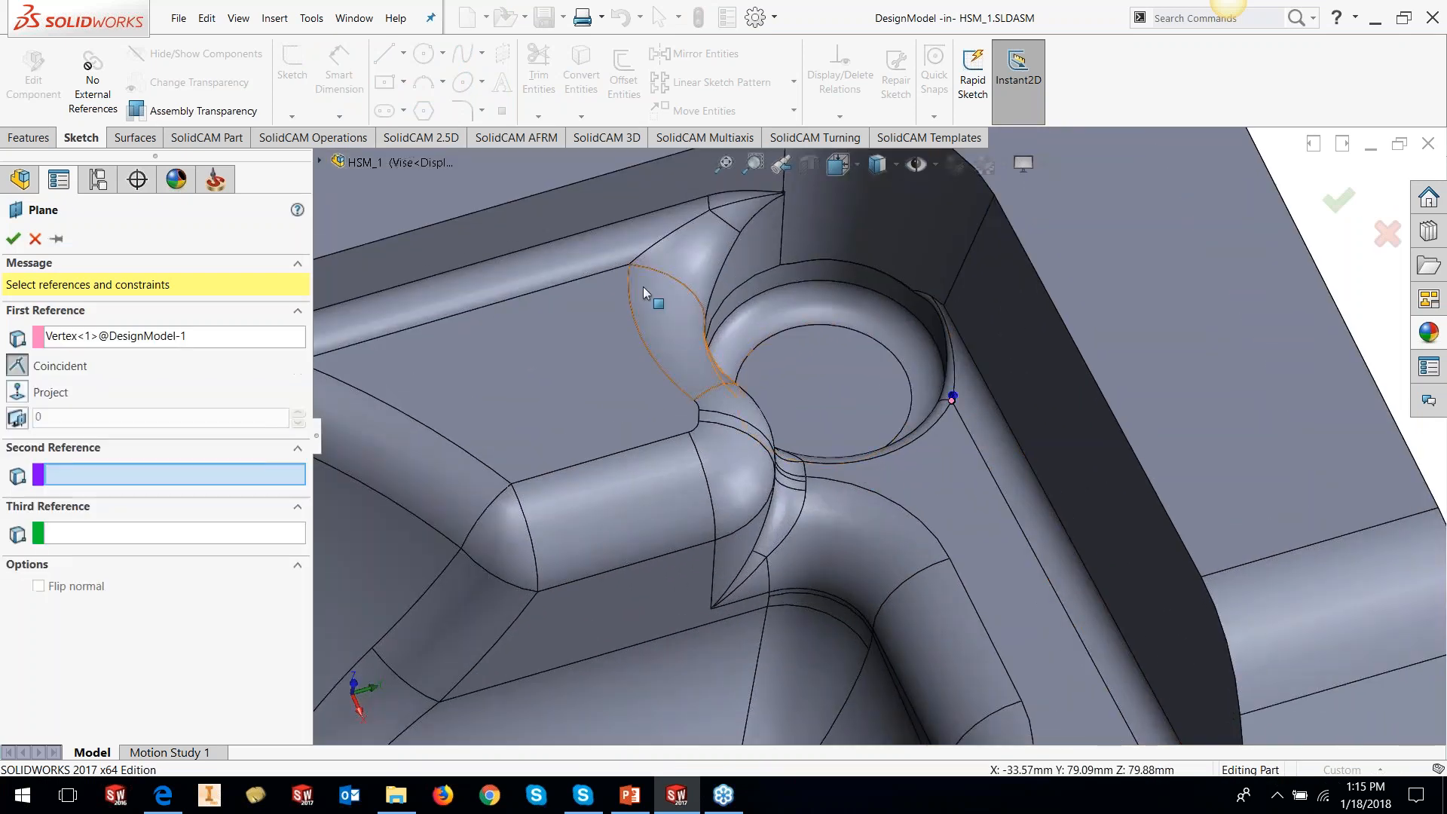
click(629, 263)
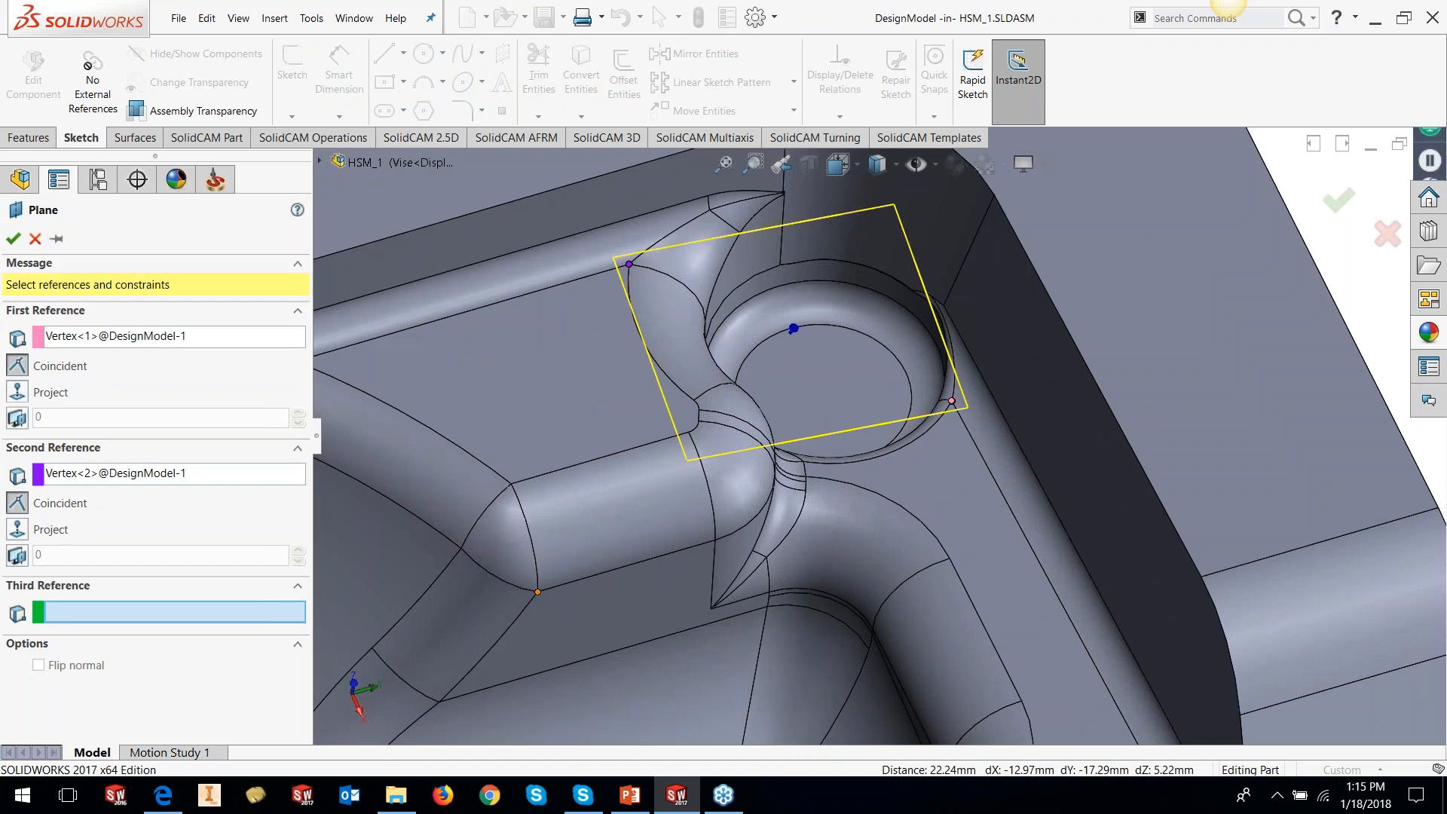
click(538, 592)
scroll(777, 561, up, 3)
middle_drag(778, 562, 701, 325)
click(13, 238)
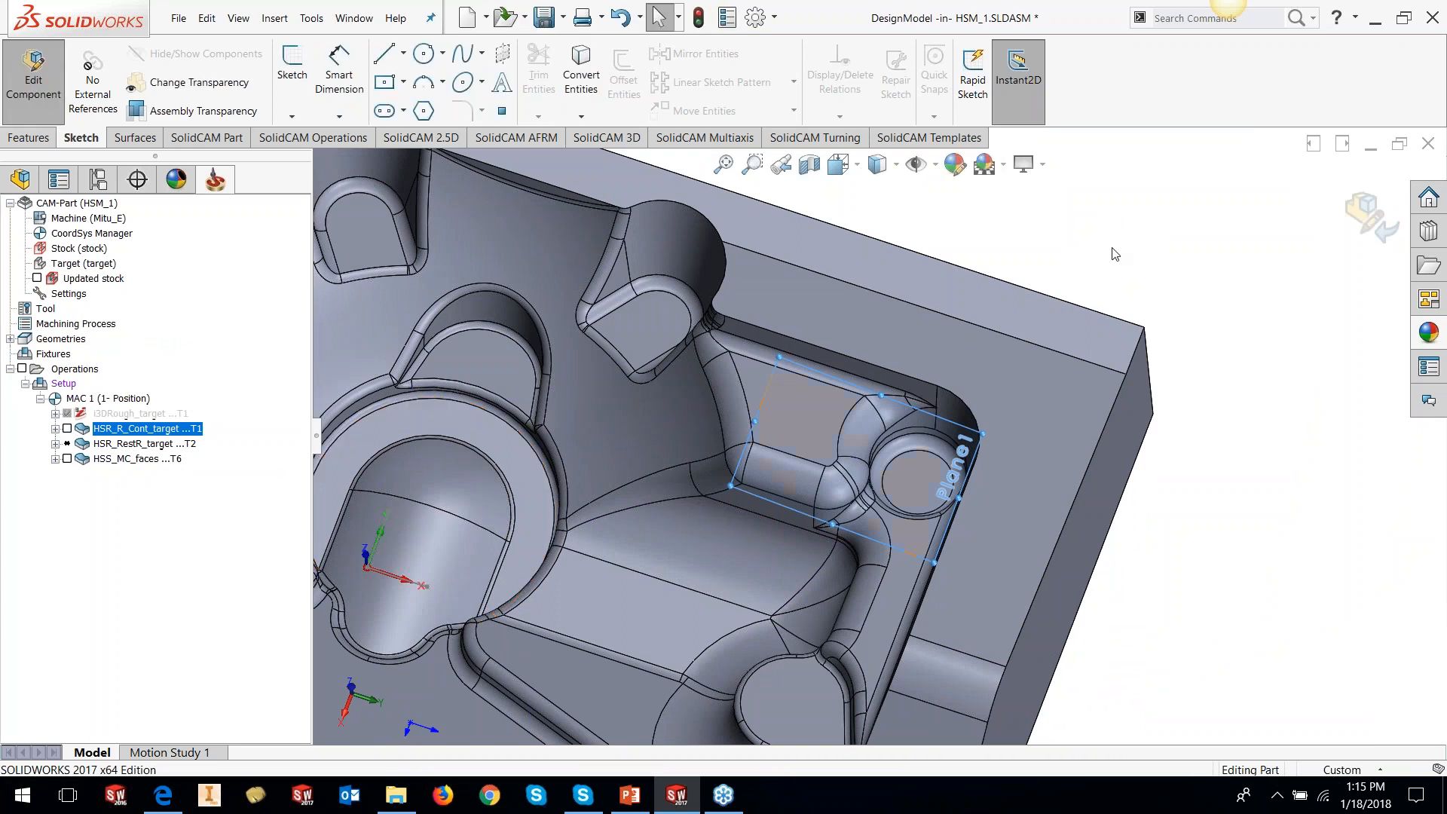
- Sketch a closed four-sided line contour over the part's corner on the new plane, with its outer side about 70 mm long
click(291, 75)
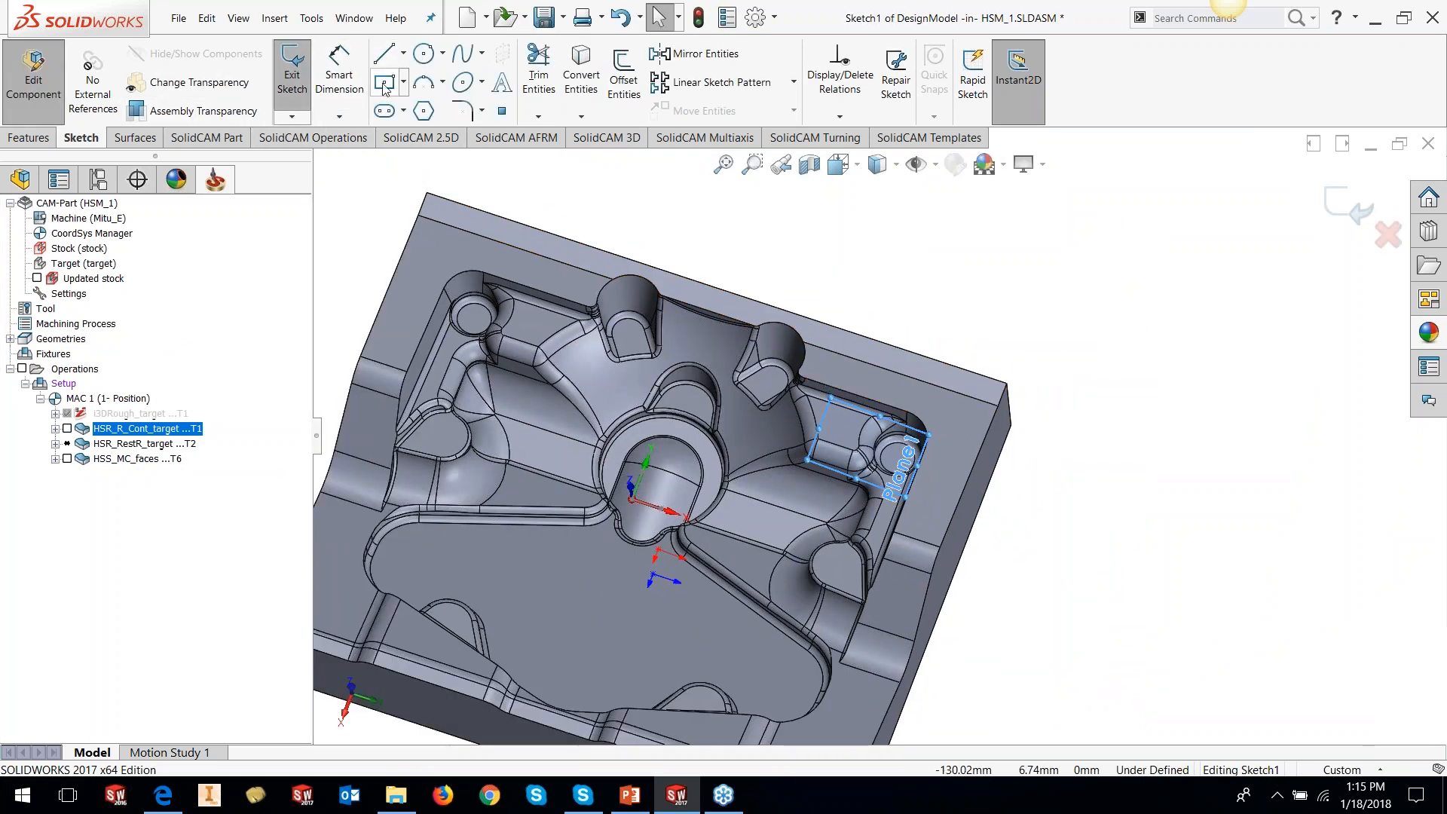
click(383, 52)
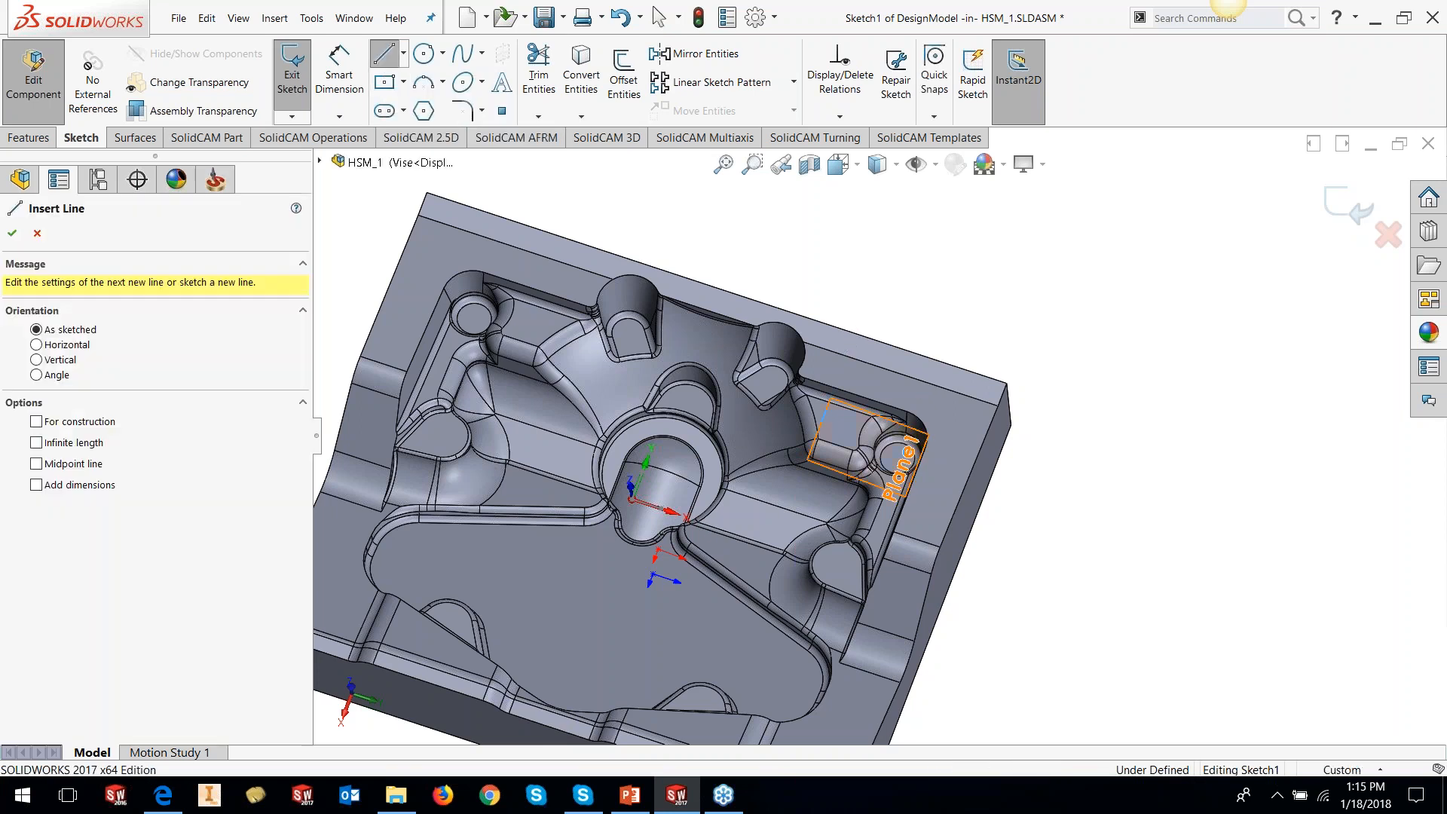
click(1012, 489)
click(1062, 357)
click(850, 320)
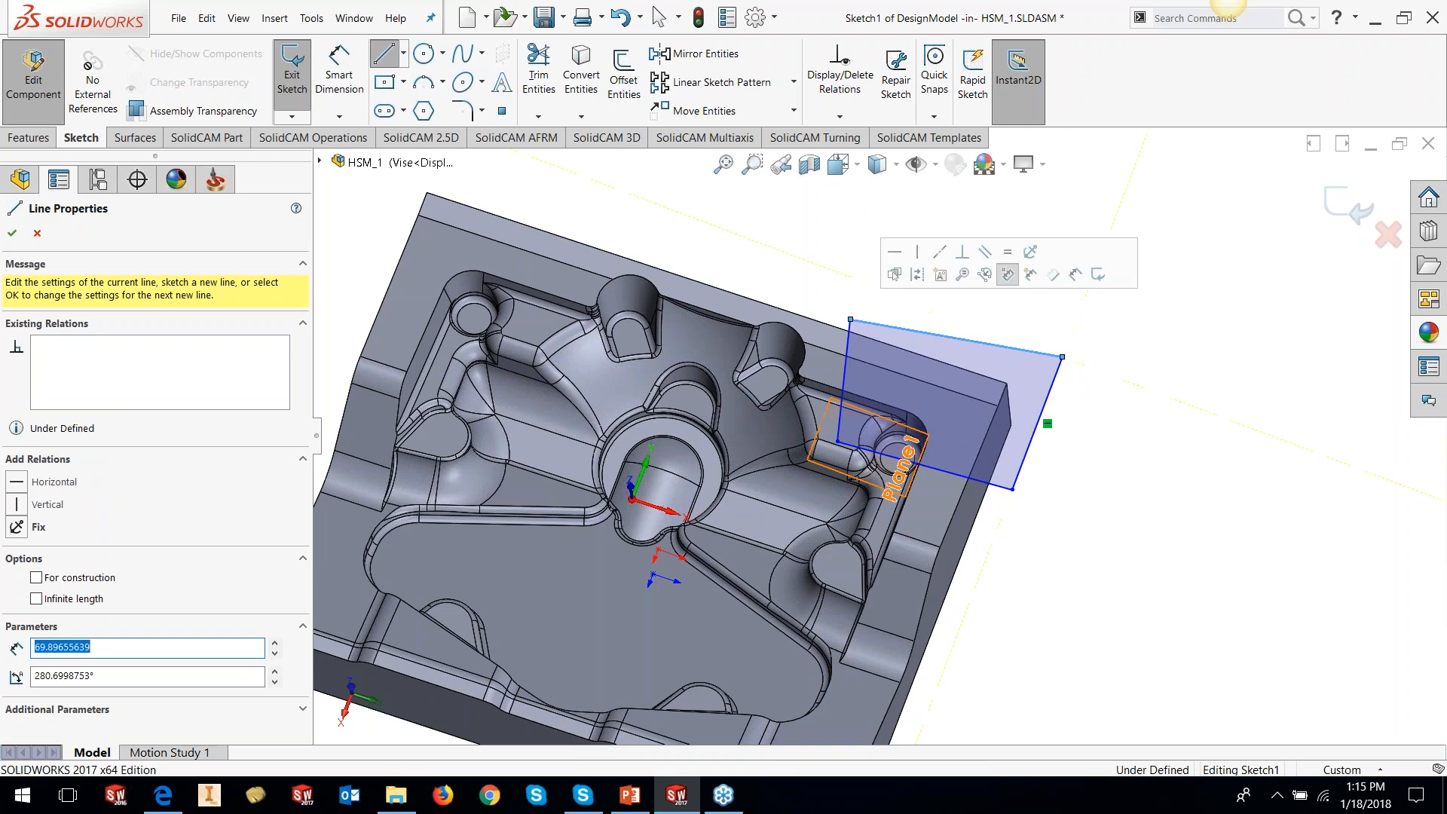
click(1349, 204)
- Show the HSR_R_Cont_target tool path again and open the boundary settings of its HSR/HSM tool path editing operation
mouse_move(1099, 448)
middle_down()
mouse_move(1098, 513)
mouse_move(1146, 239)
mouse_move(1168, 196)
mouse_move(1205, 320)
mouse_move(1248, 348)
mouse_move(1182, 349)
mouse_move(1130, 543)
mouse_move(1092, 472)
mouse_move(1143, 488)
mouse_move(1068, 549)
mouse_move(1126, 543)
middle_up()
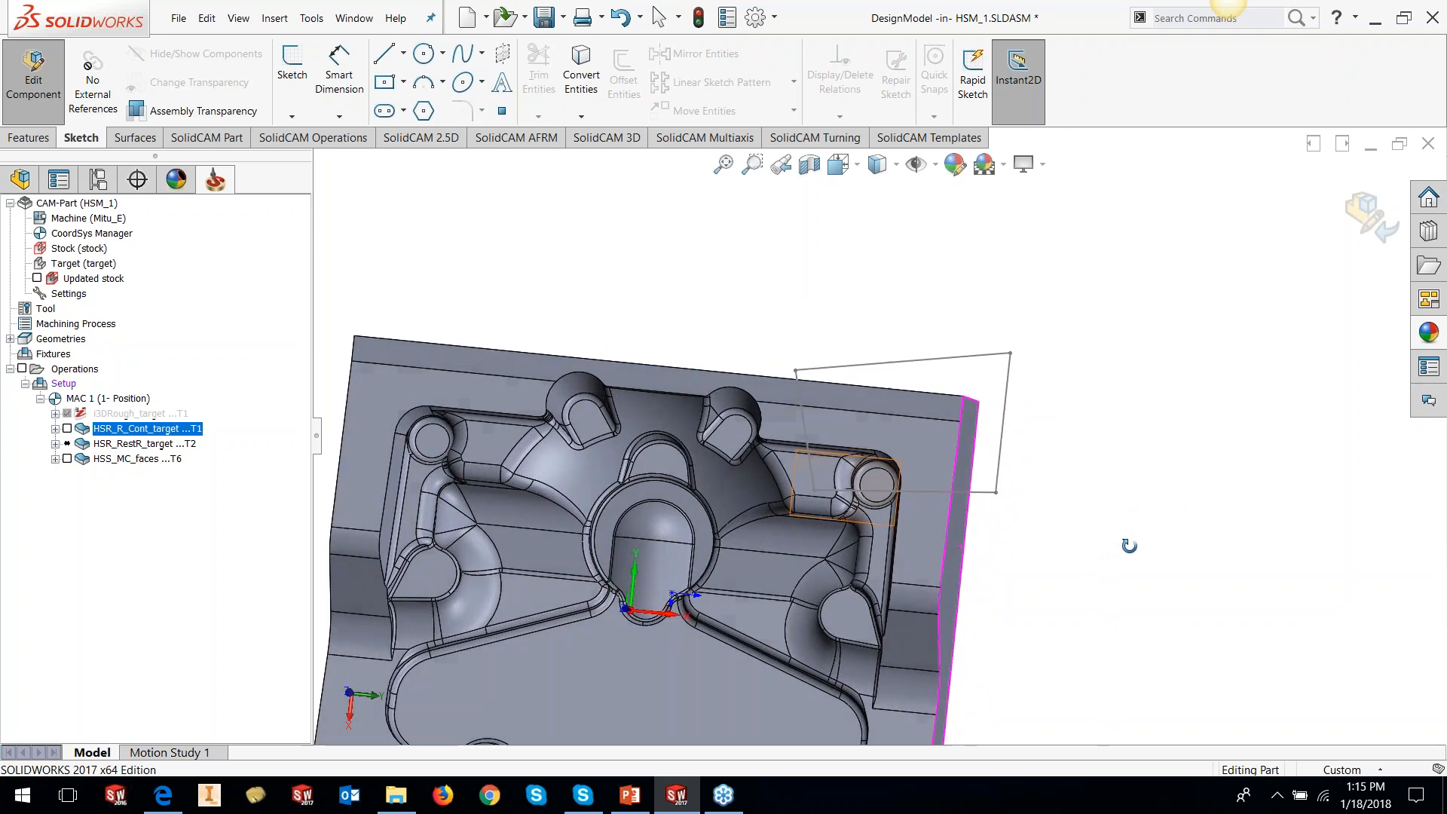
click(67, 429)
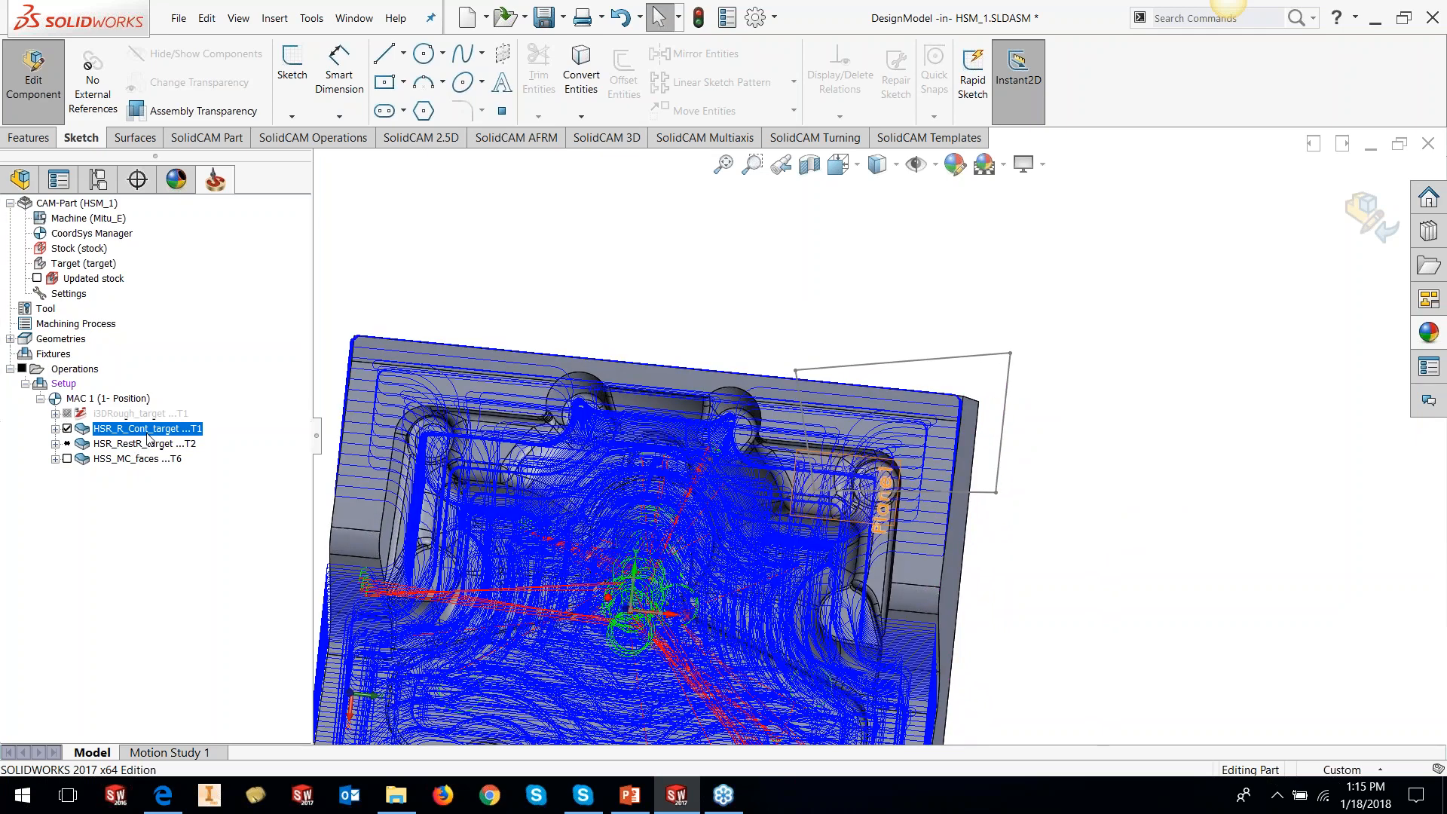
right_click(151, 433)
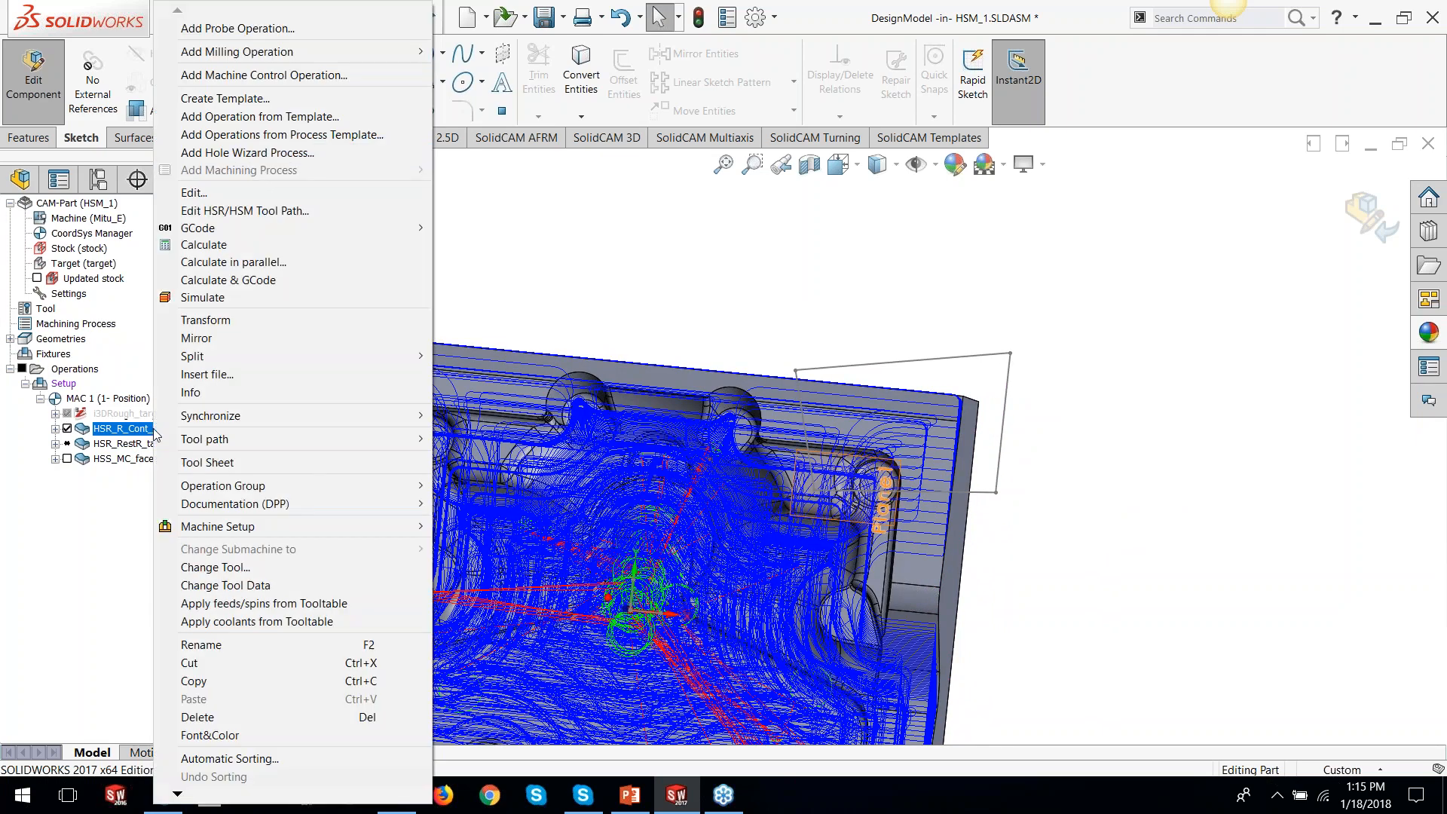
click(258, 212)
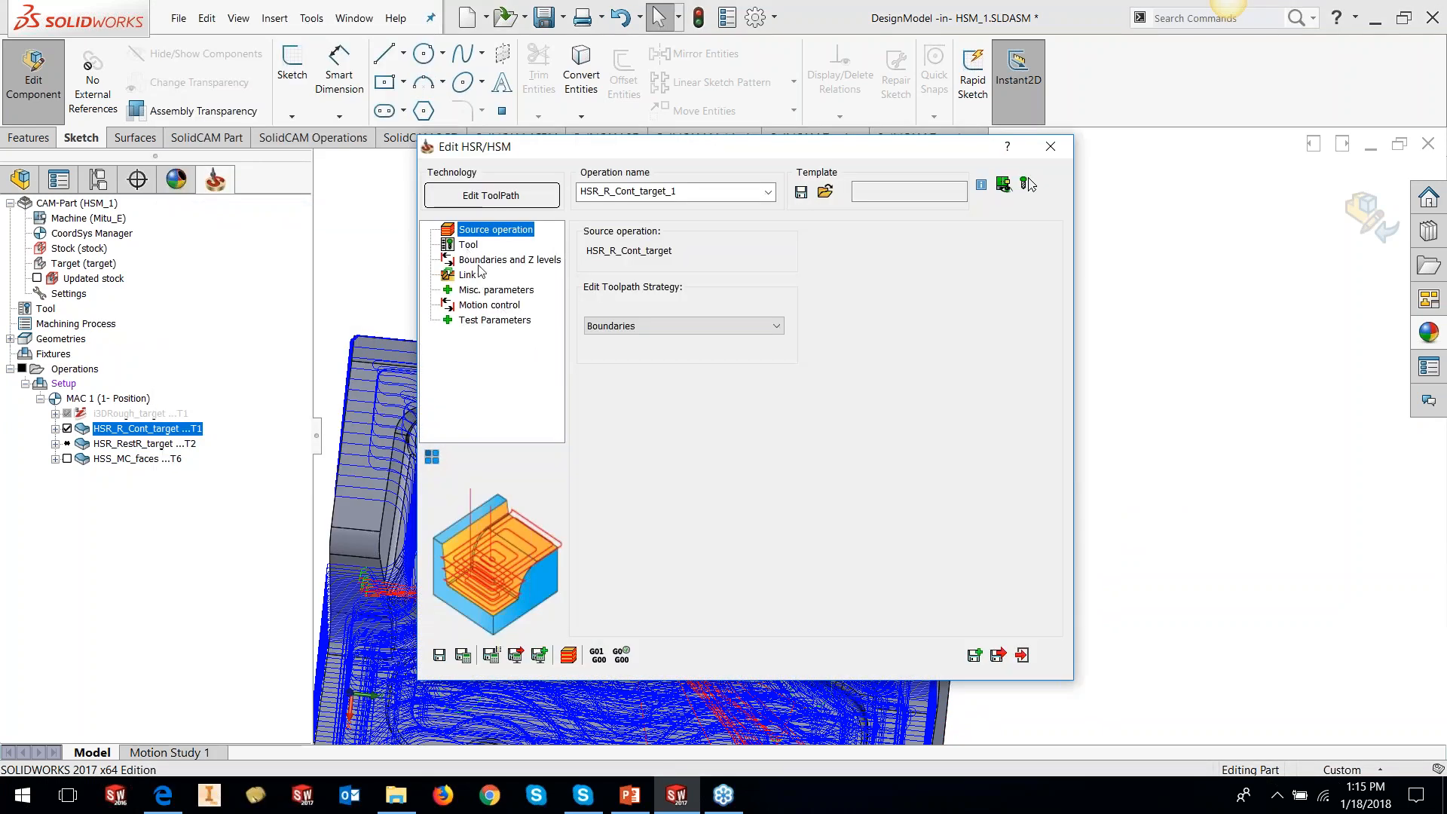
click(468, 263)
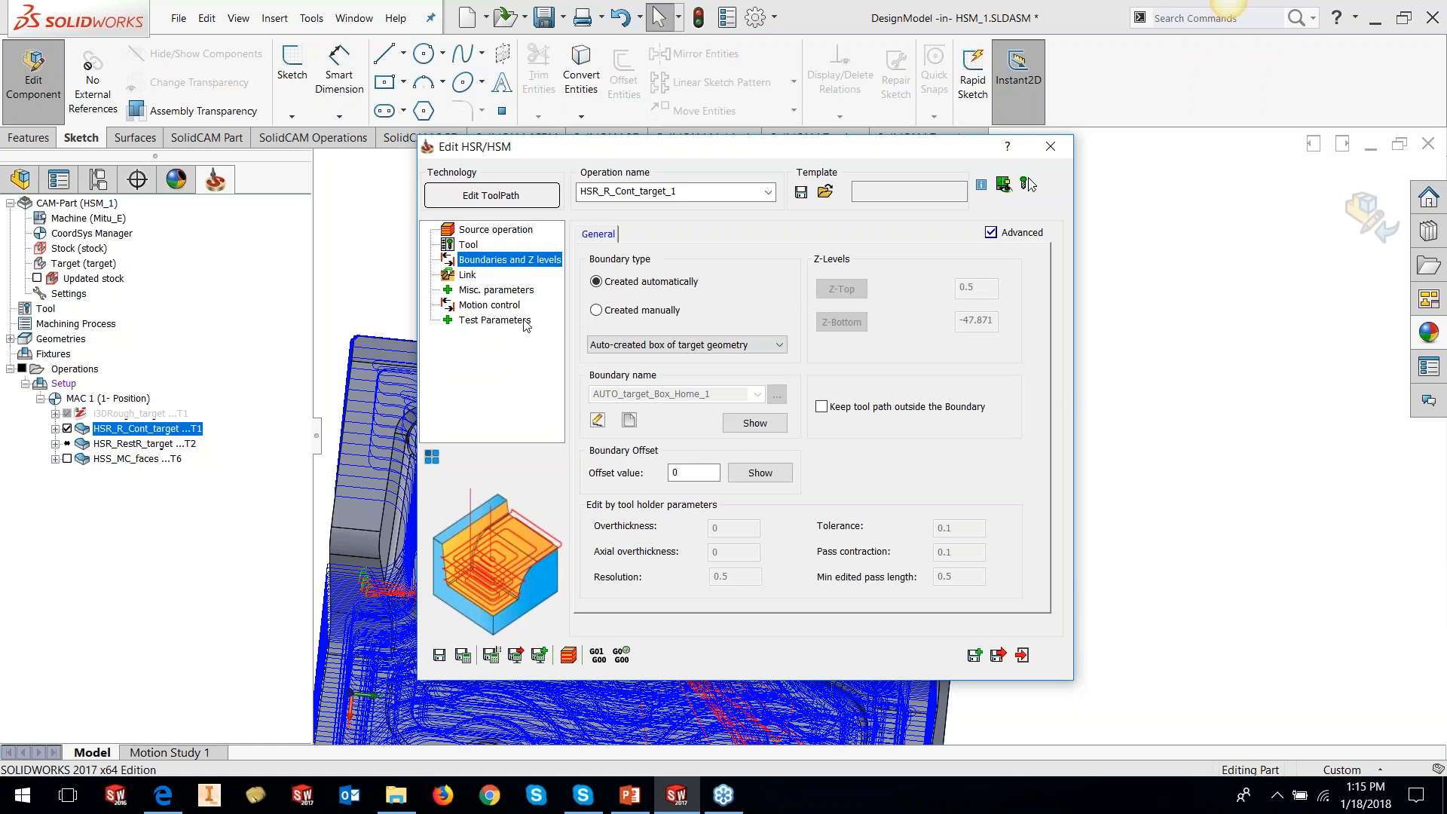
- Switch to a manually created, user-defined boundary and define it as contour6 by chaining the four-sided sketch at the corner
click(618, 312)
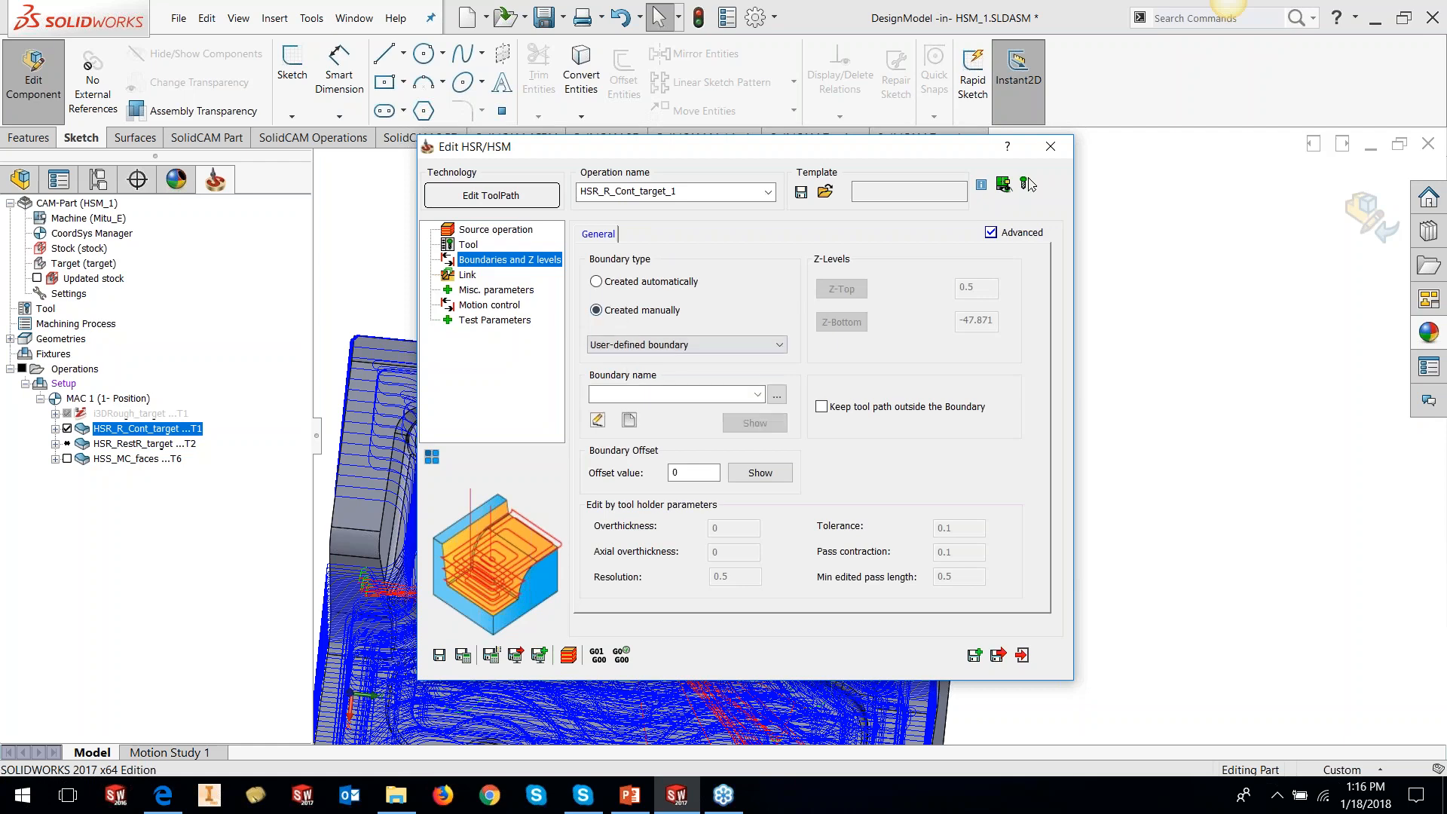
click(629, 420)
click(837, 370)
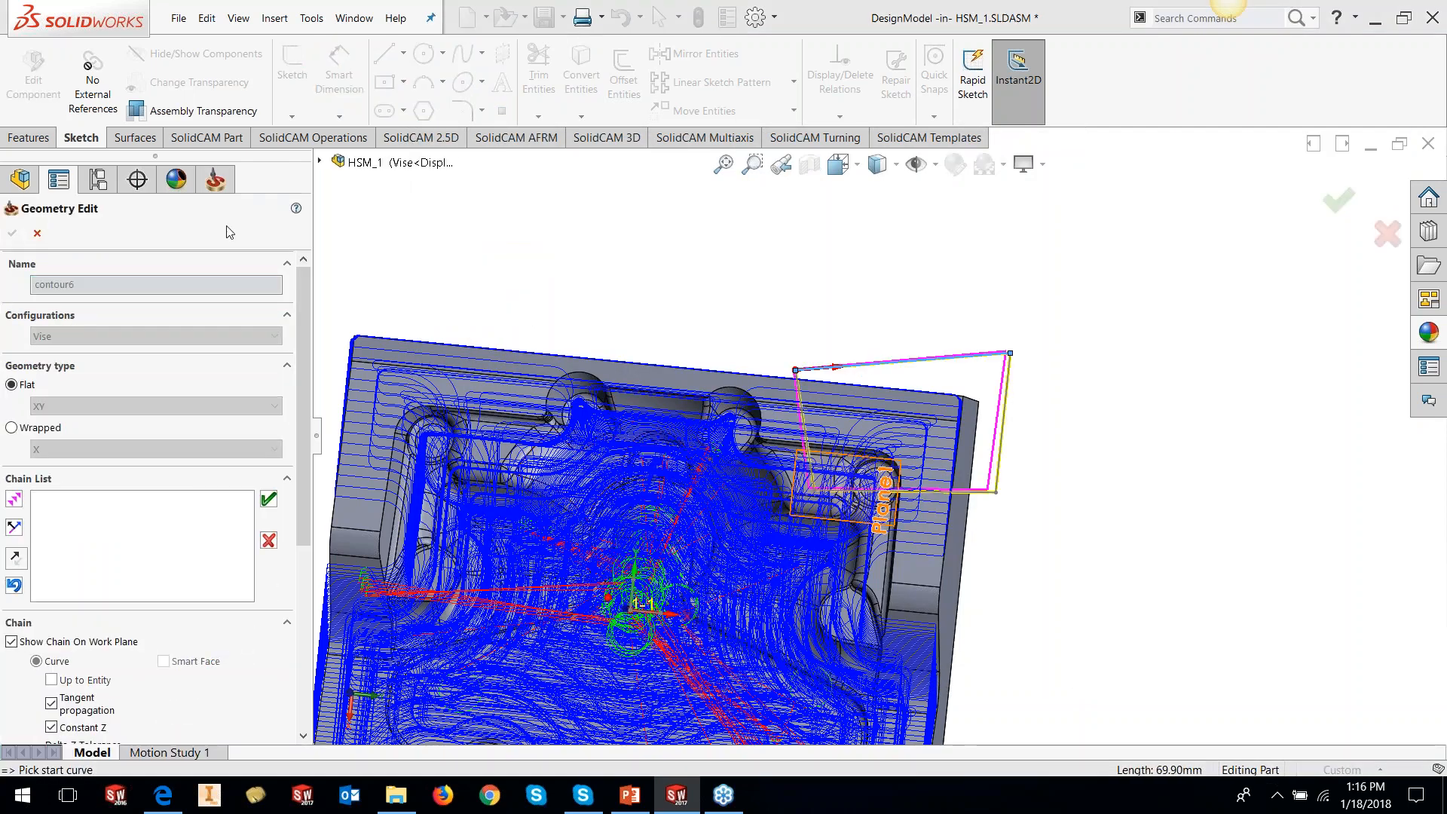
click(226, 227)
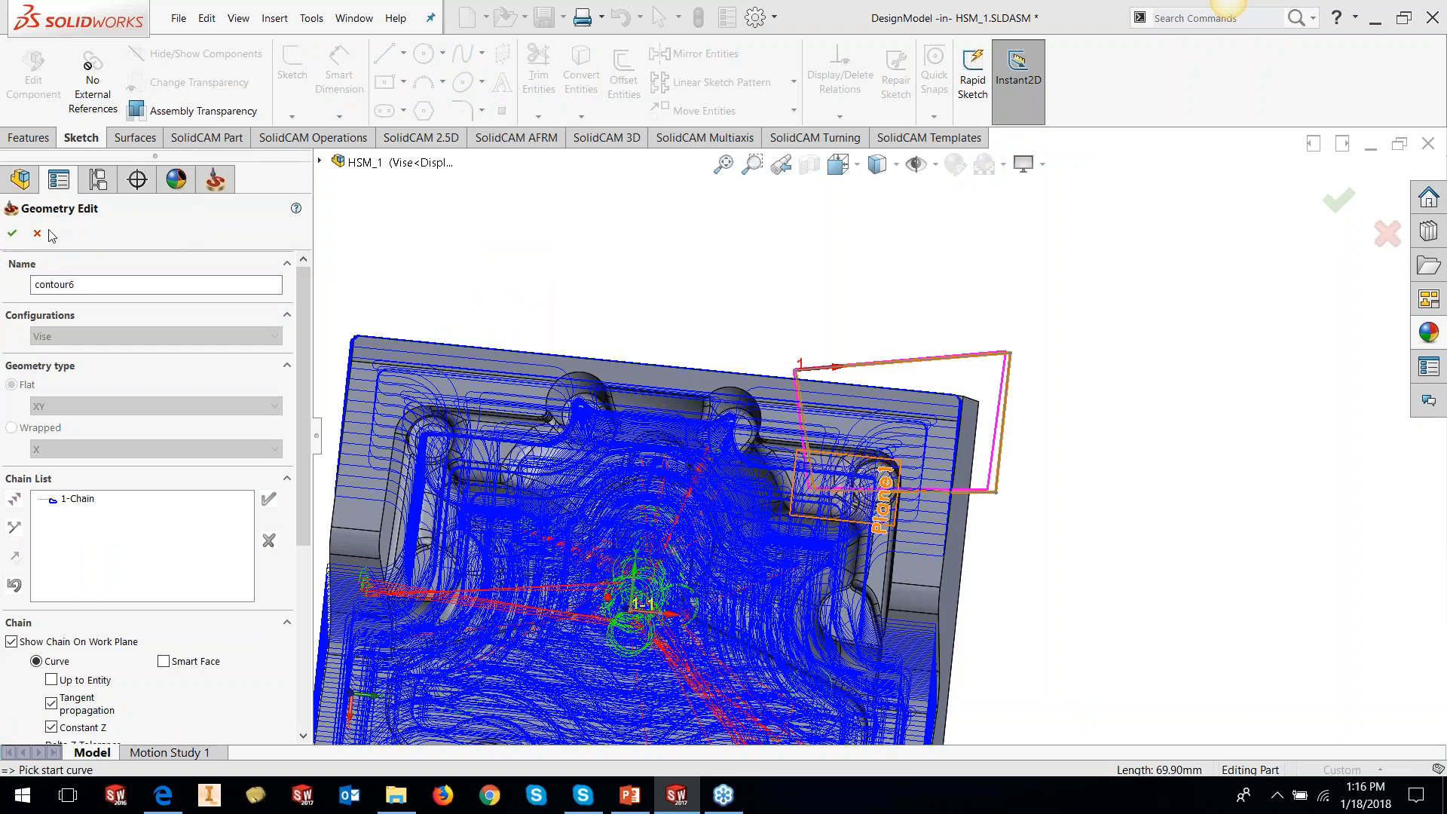
click(12, 233)
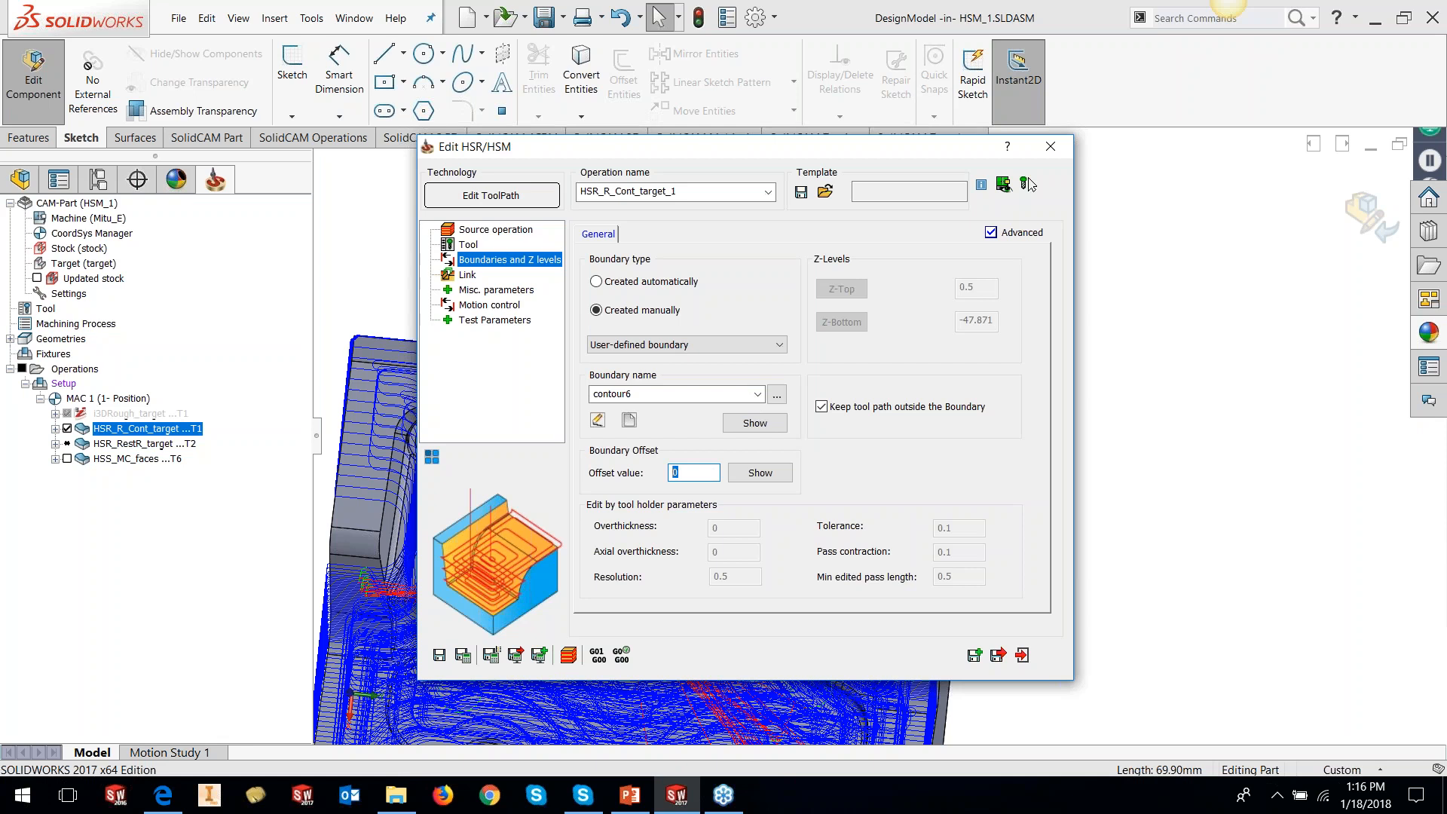
- Keep the tool path outside the boundary, with a boundary offset of 2, and preview the offset contour
click(760, 473)
middle_drag(844, 411, 854, 312)
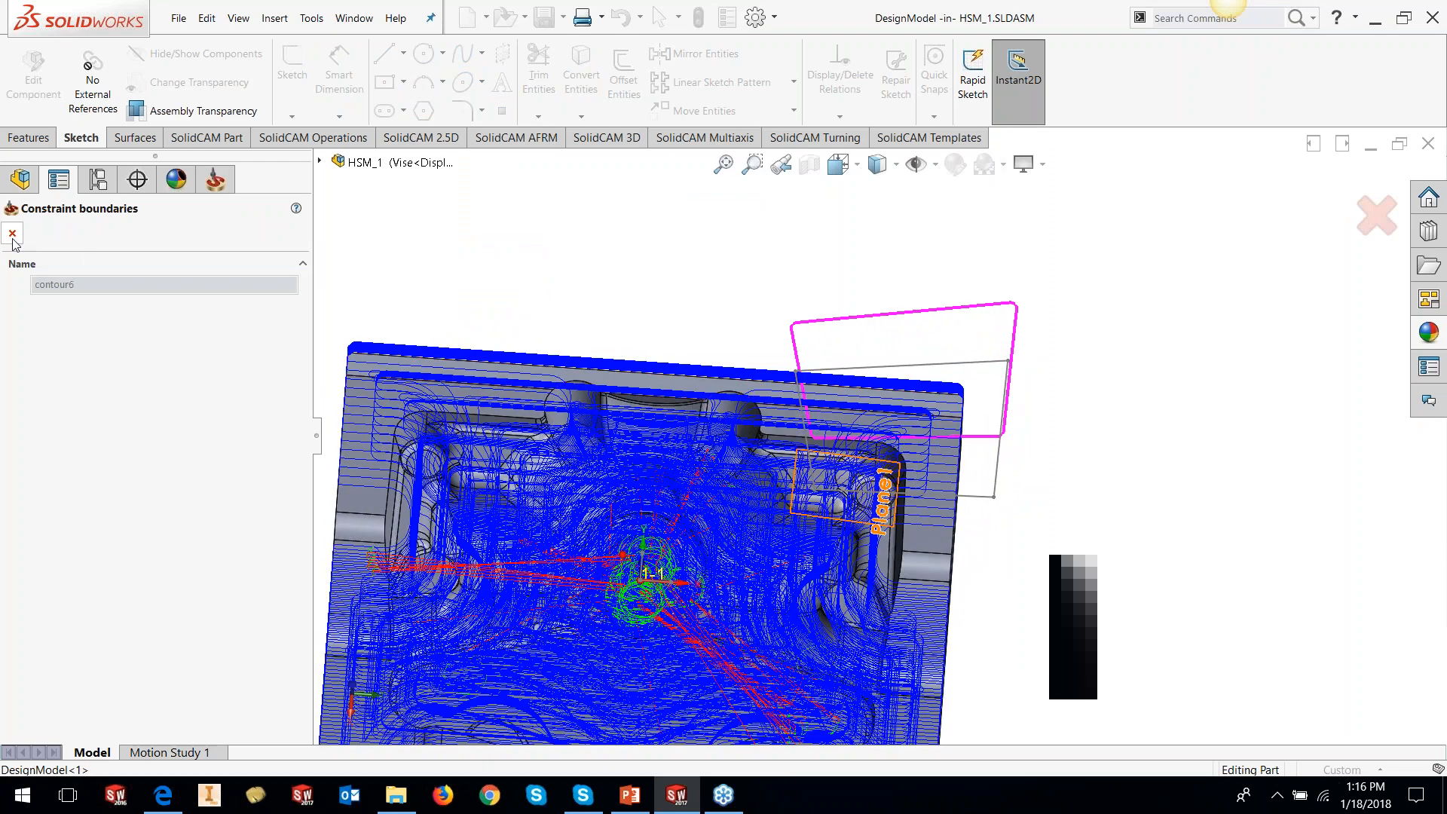
click(12, 235)
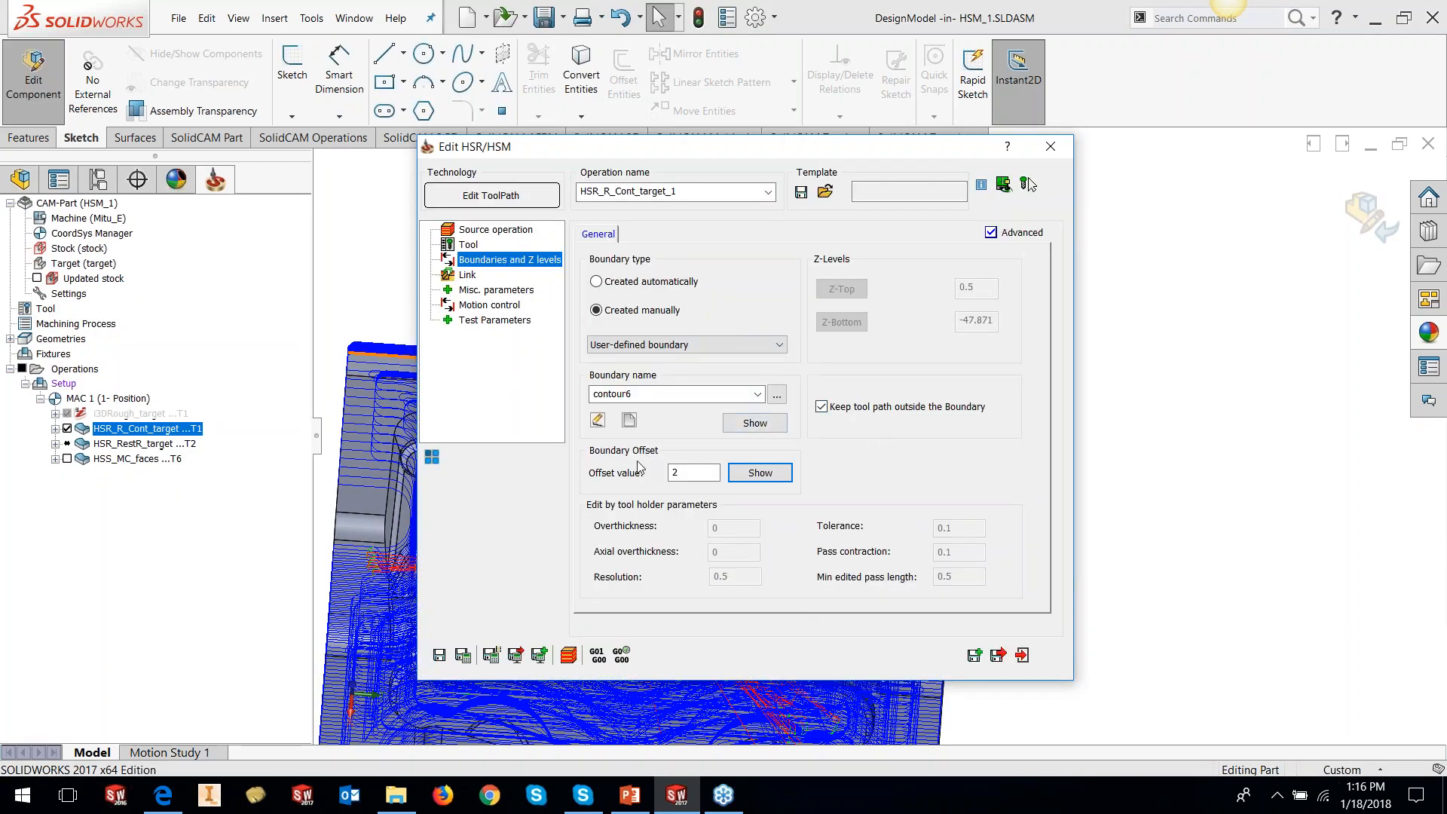
- Save and calculate the edited tool path operation HSR_R_Cont_target_1 after viewing its link settings, and close its dialog
click(467, 276)
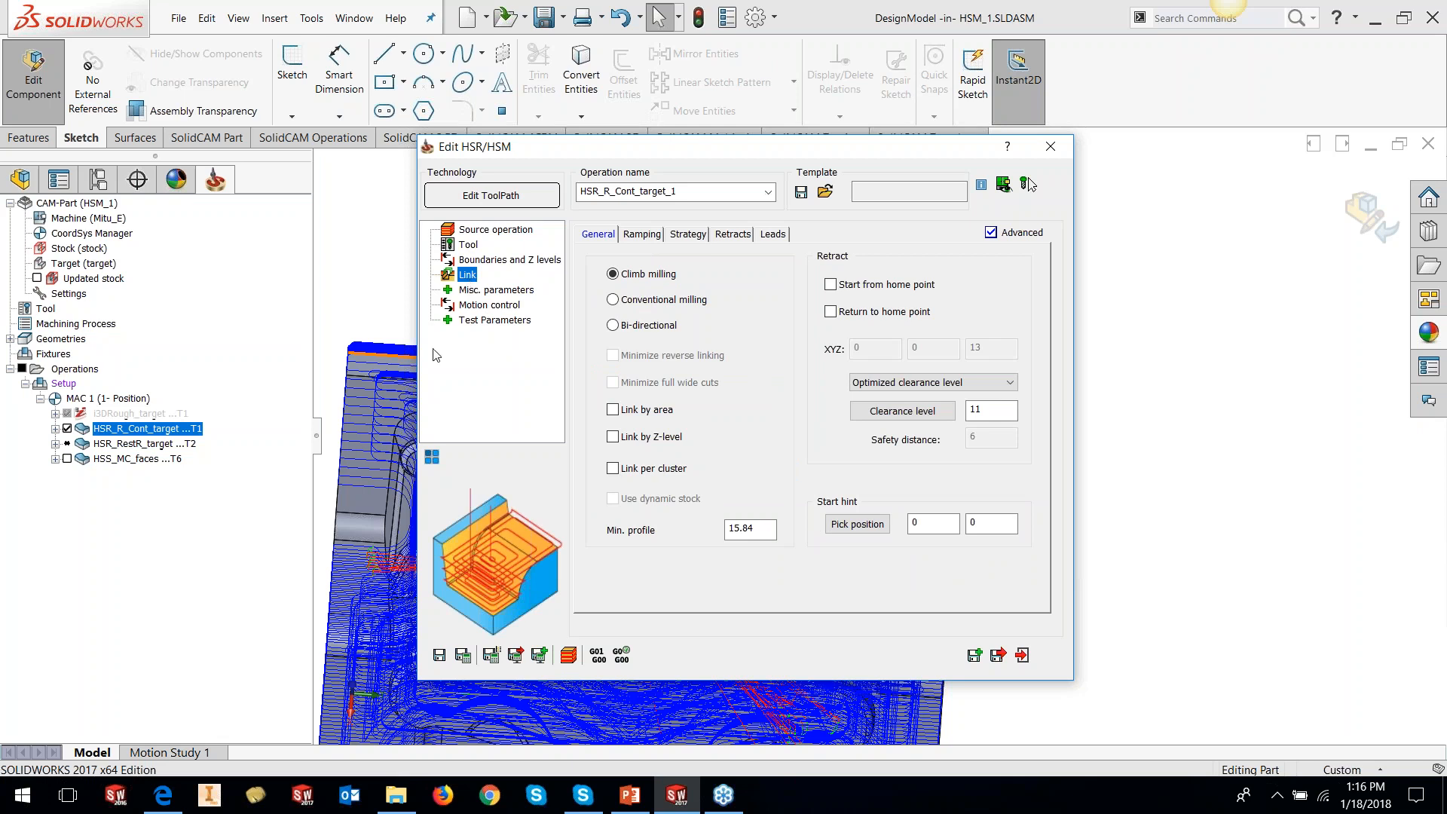
click(462, 657)
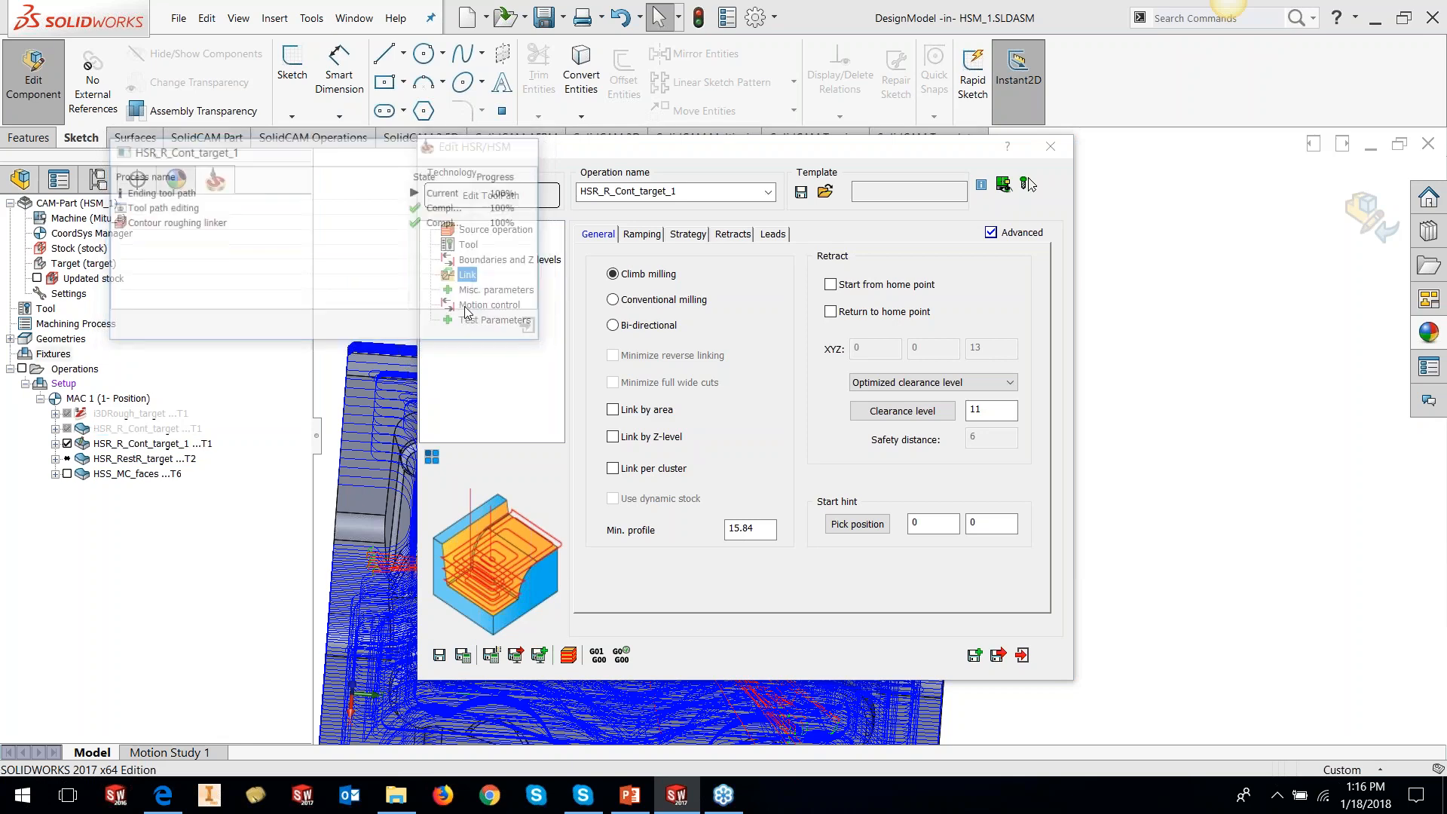
click(1050, 147)
- Examine the recalculated tool path around the excluded corner region and across the whole cavity
scroll(933, 437, up, 2)
mouse_move(891, 484)
middle_down()
mouse_move(860, 462)
mouse_move(882, 524)
mouse_move(873, 499)
middle_up()
scroll(872, 499, down, 6)
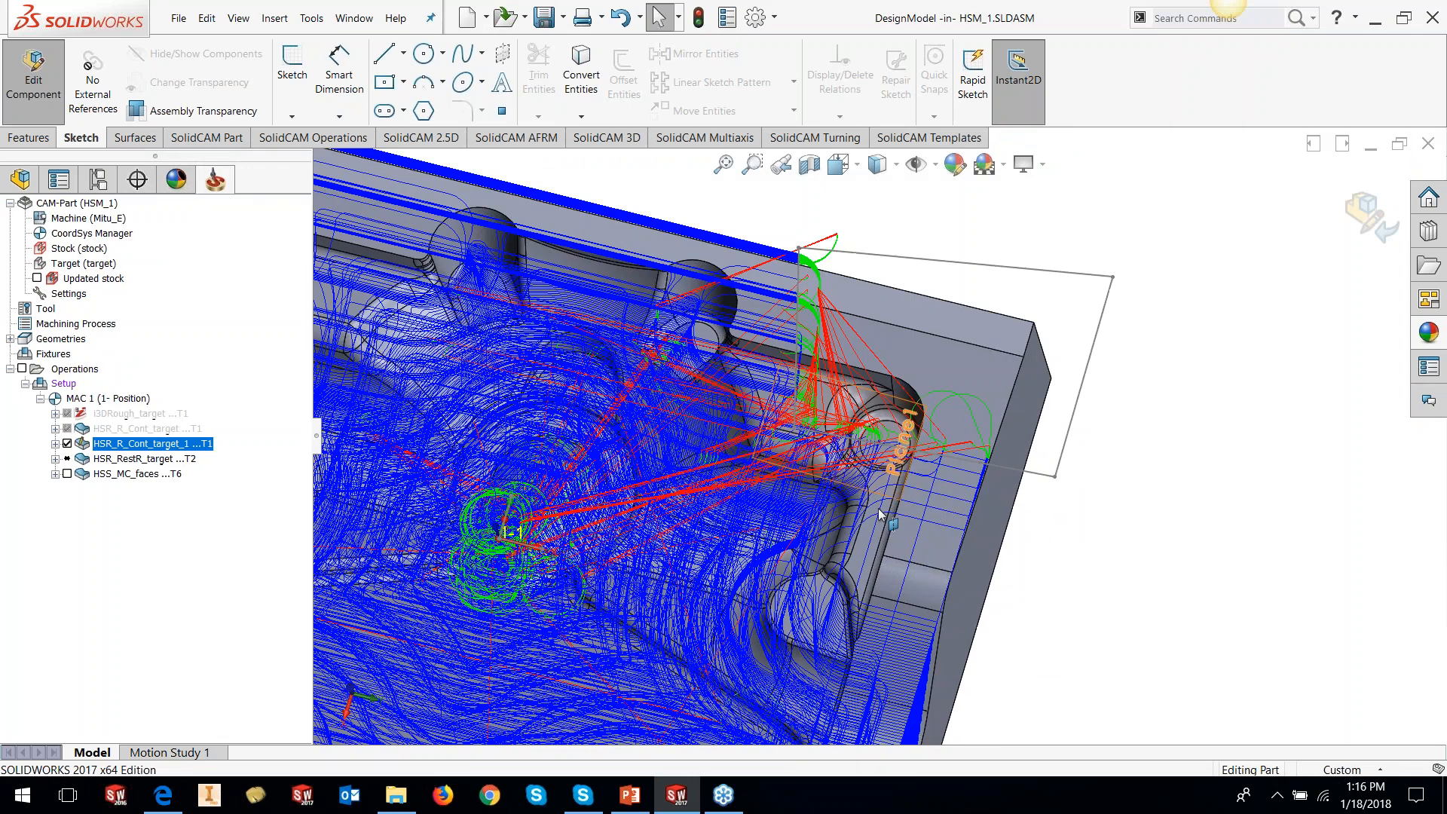
scroll(872, 500, up, 7)
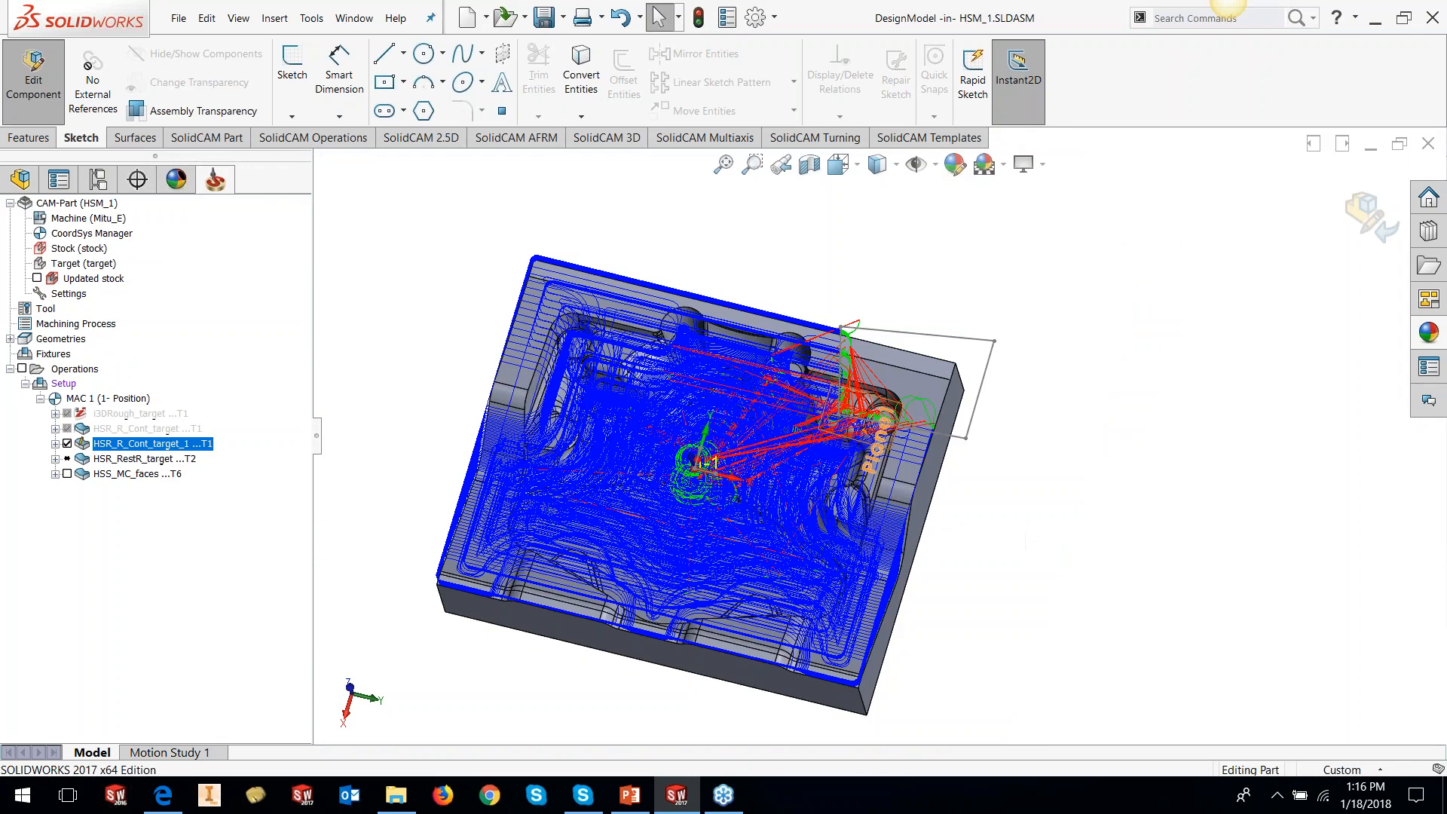
middle_drag(872, 444, 828, 408)
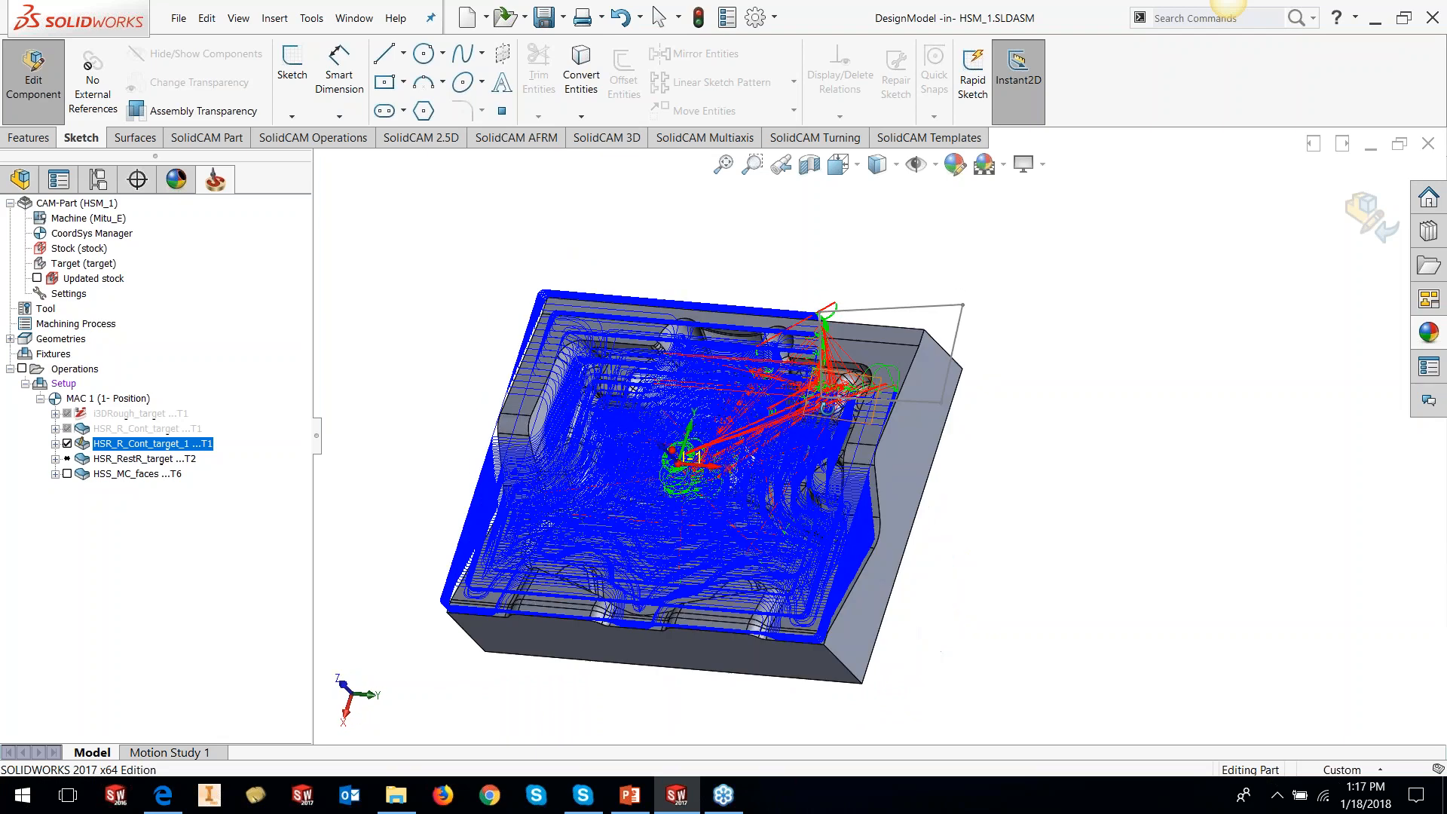
scroll(833, 399, down, 4)
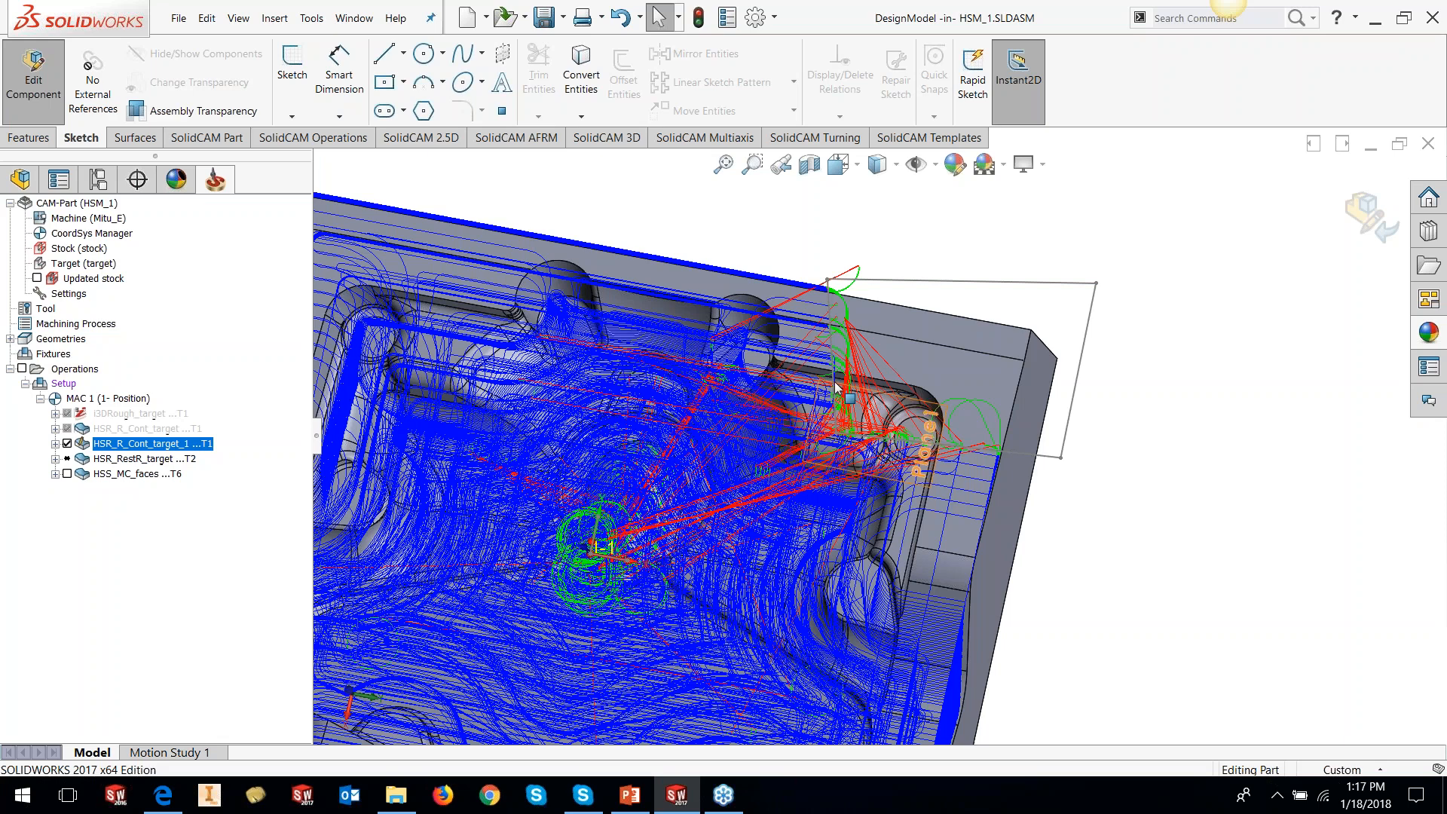
scroll(874, 429, up, 5)
scroll(834, 483, down, 2)
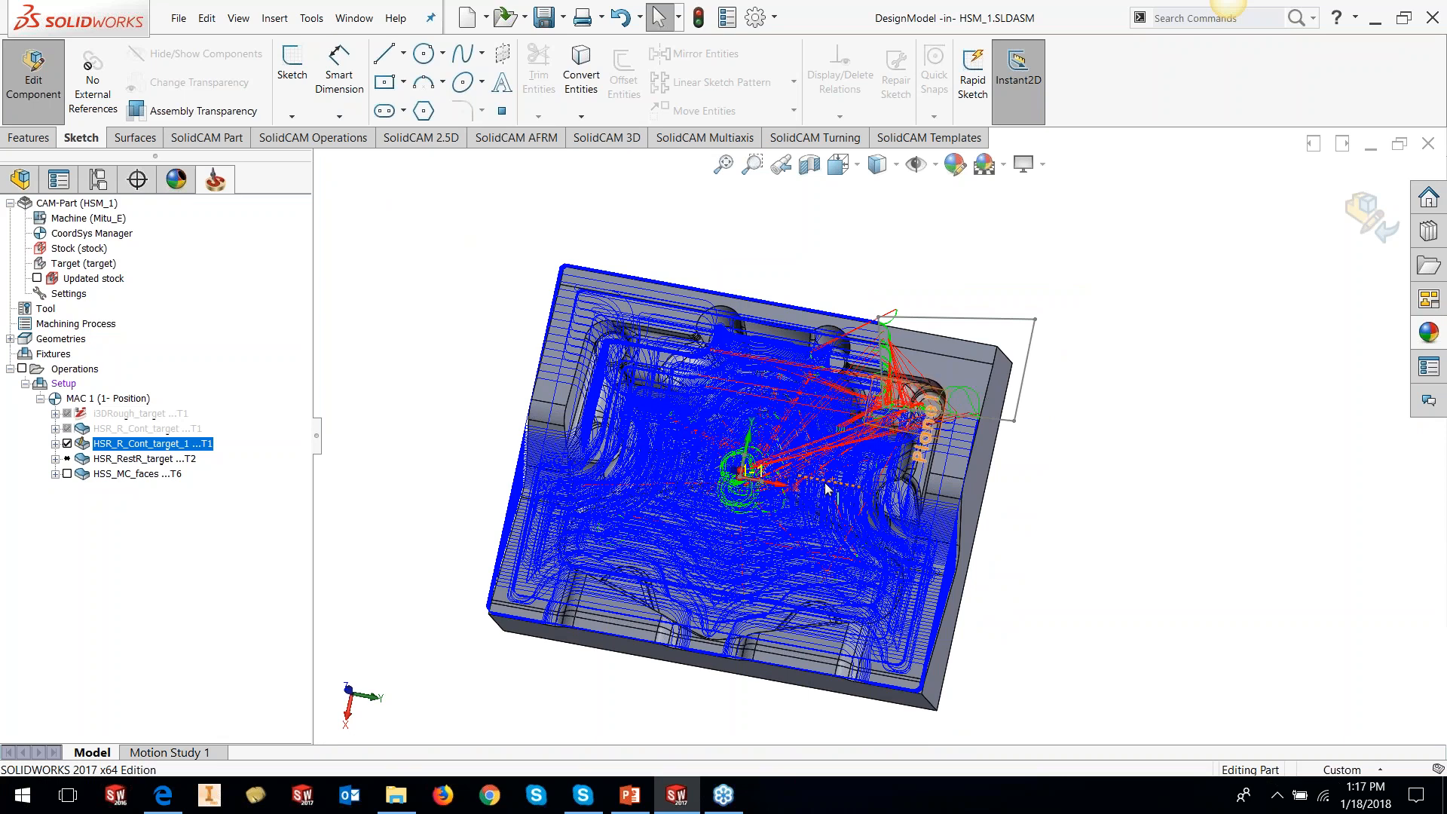
- Hide the HSR_R_Cont_target_1 tool path and delete that operation
click(66, 443)
right_click(96, 448)
click(316, 716)
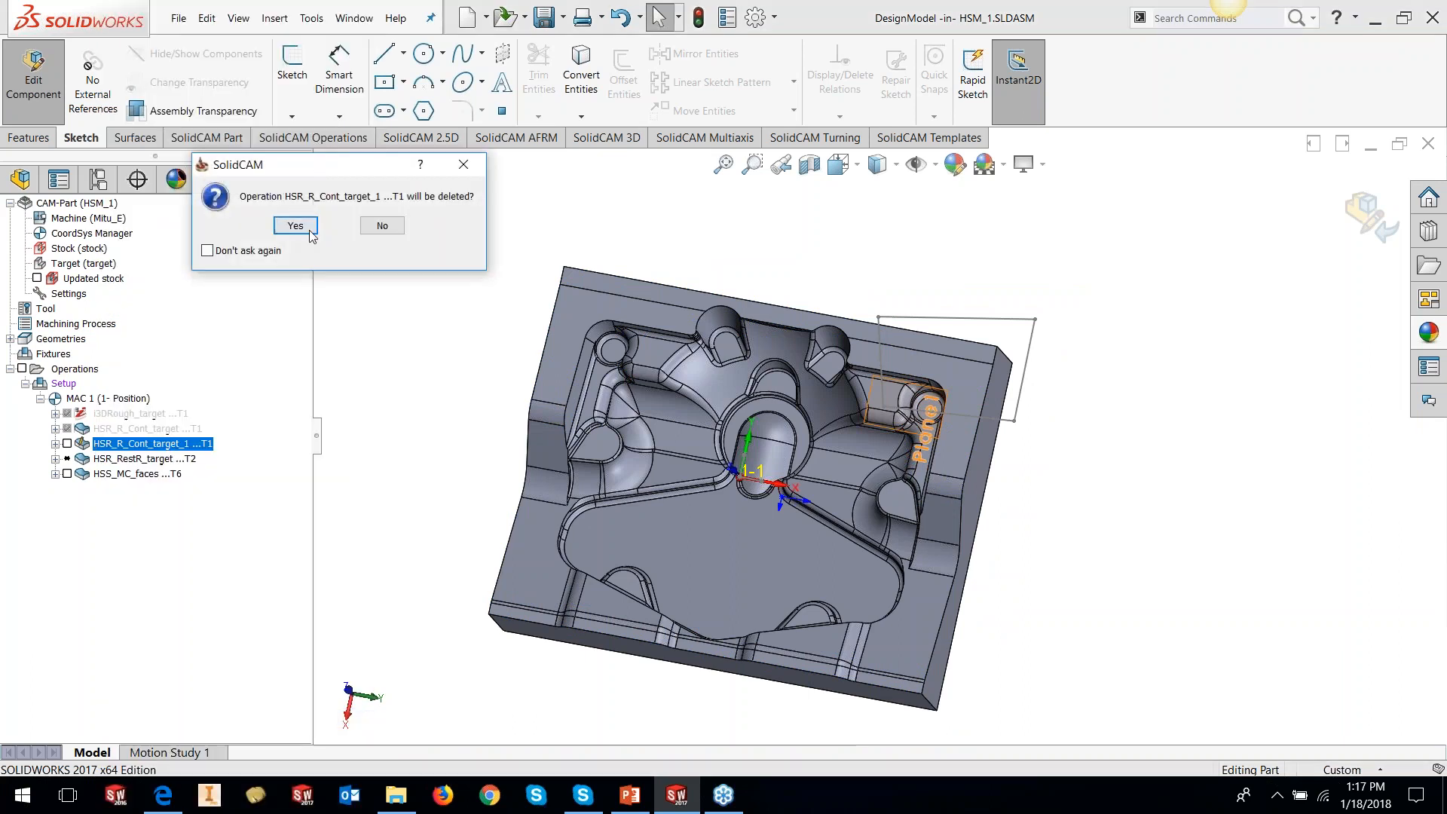
click(296, 226)
- Unsuppress the HSR_R_Cont_target operation
right_click(155, 429)
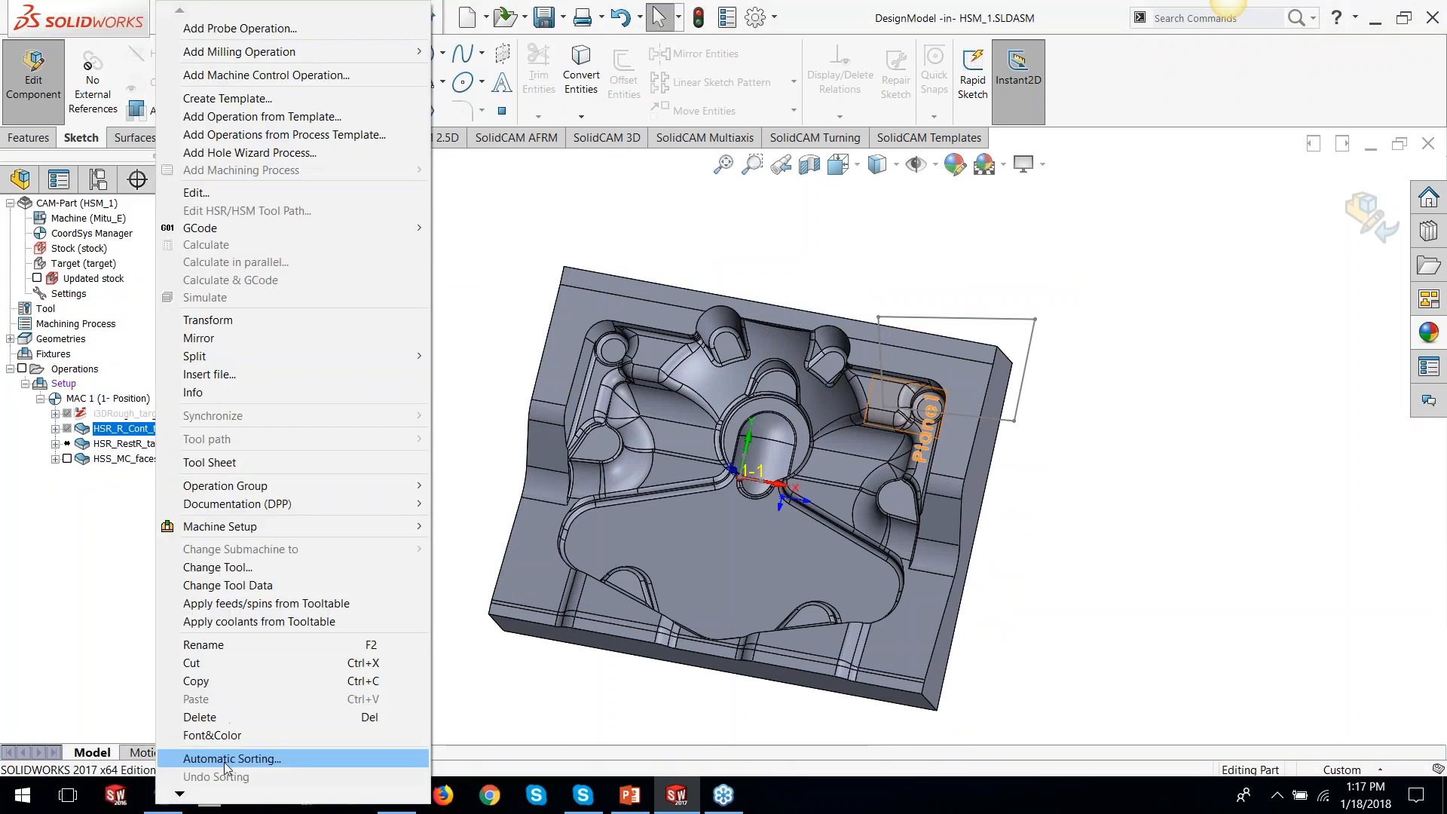
scroll(225, 765, down, 4)
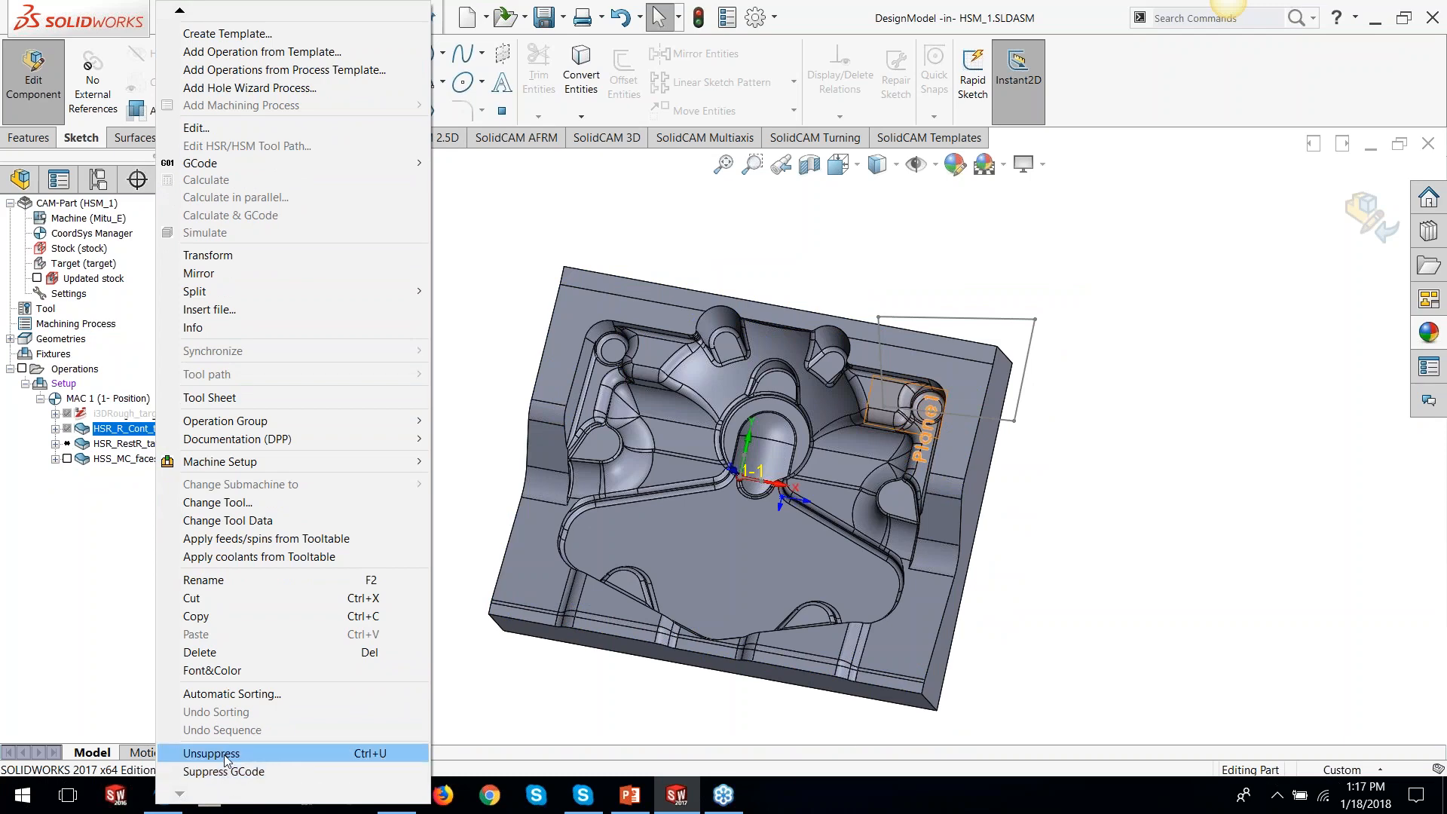
click(225, 755)
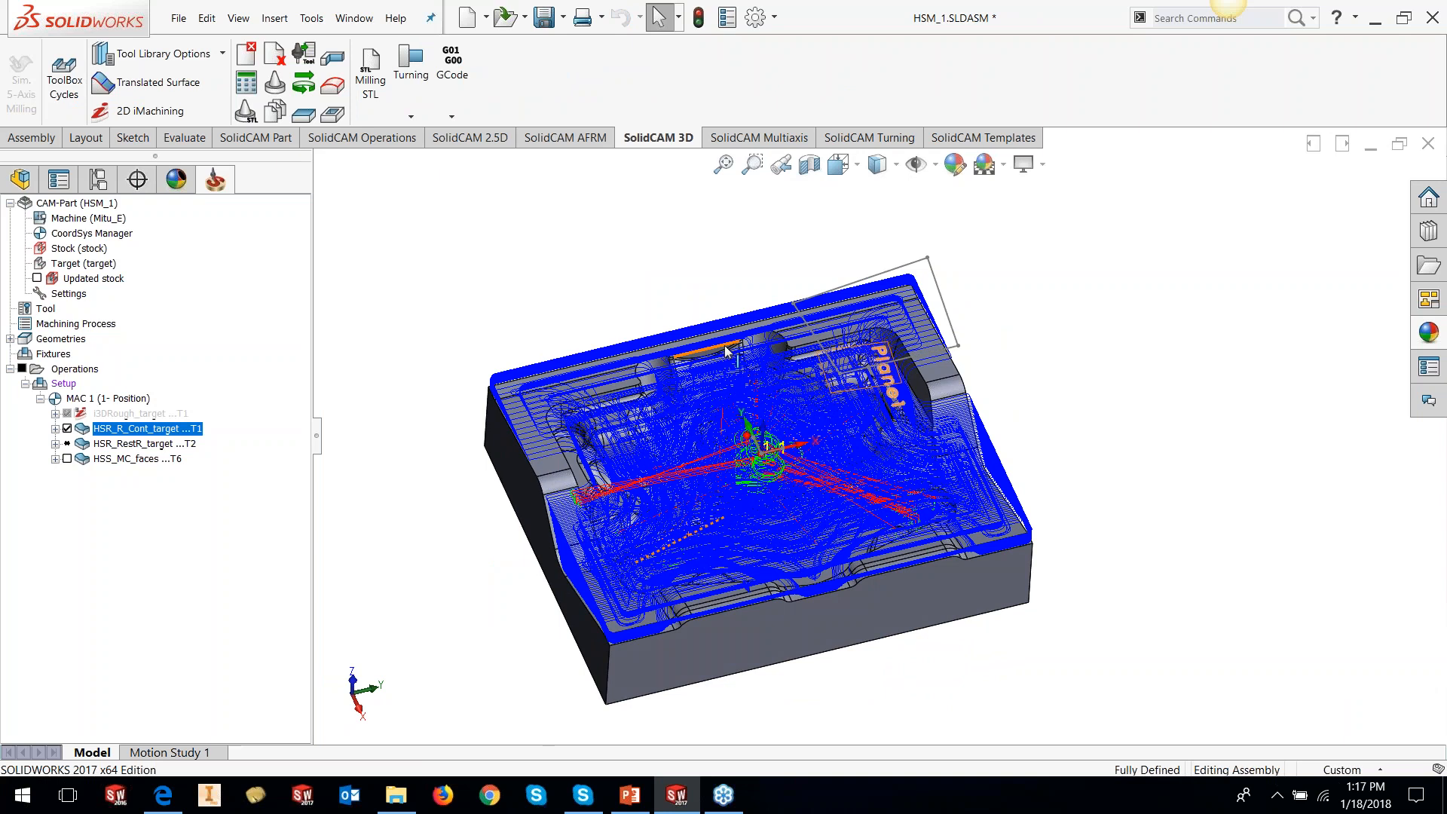
- Edit the design model as a part in the assembly and view its side face with the cavity profile straight on
click(941, 296)
click(1004, 251)
scroll(1049, 387, up, 2)
scroll(1049, 388, up, 1)
middle_drag(747, 420, 905, 371)
click(853, 494)
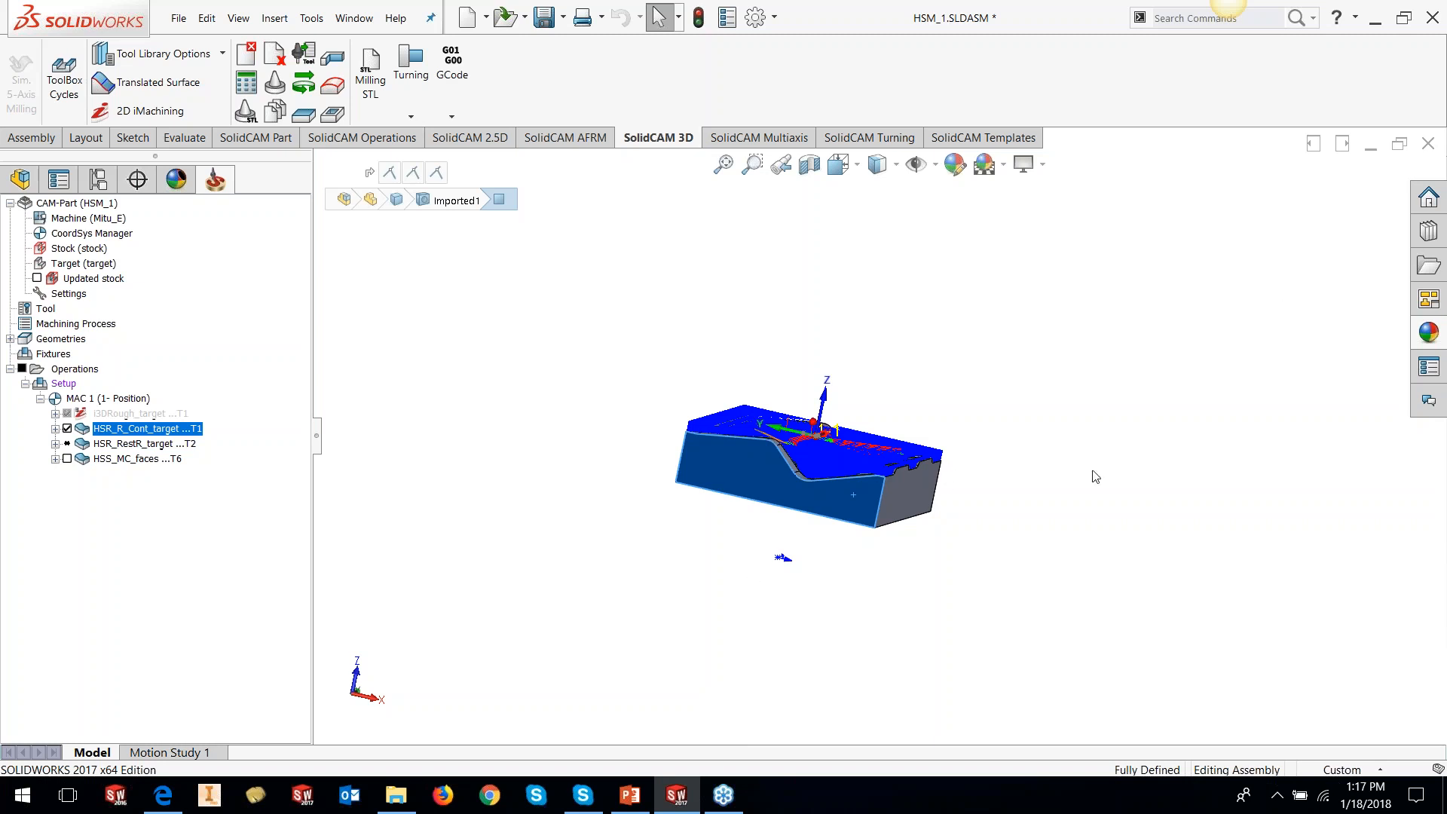
right_click(850, 507)
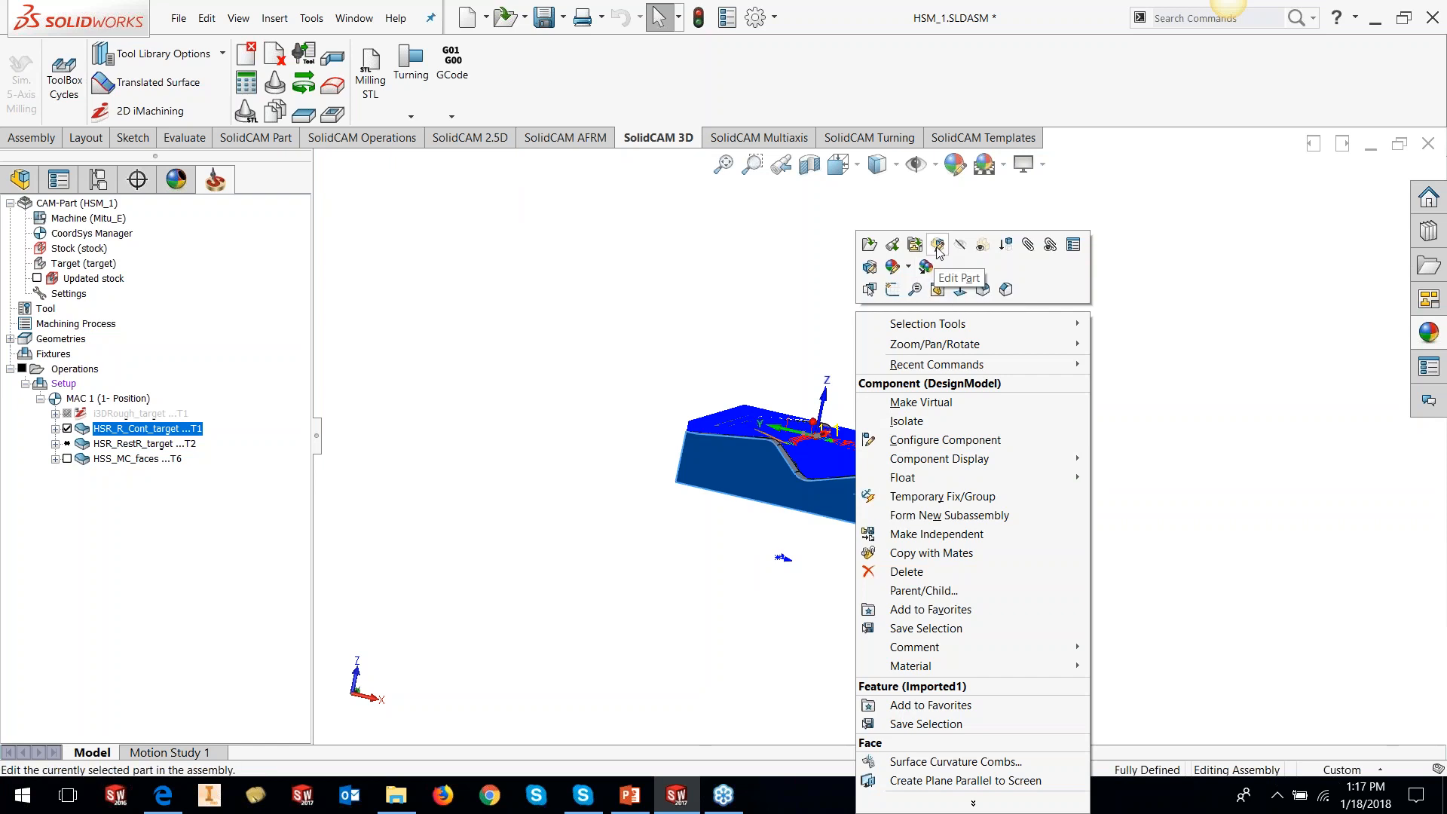
click(938, 246)
key(space)
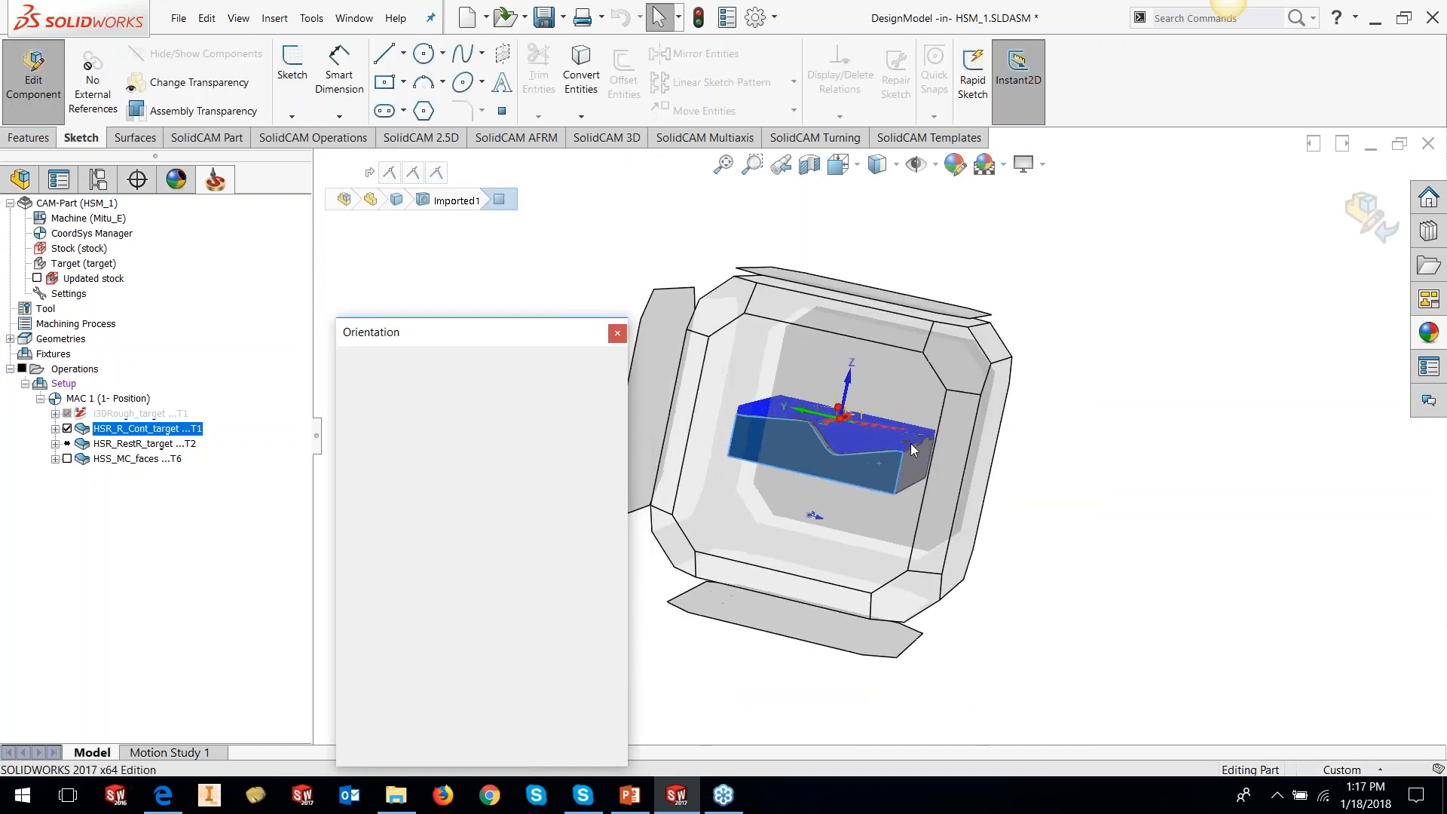
click(866, 476)
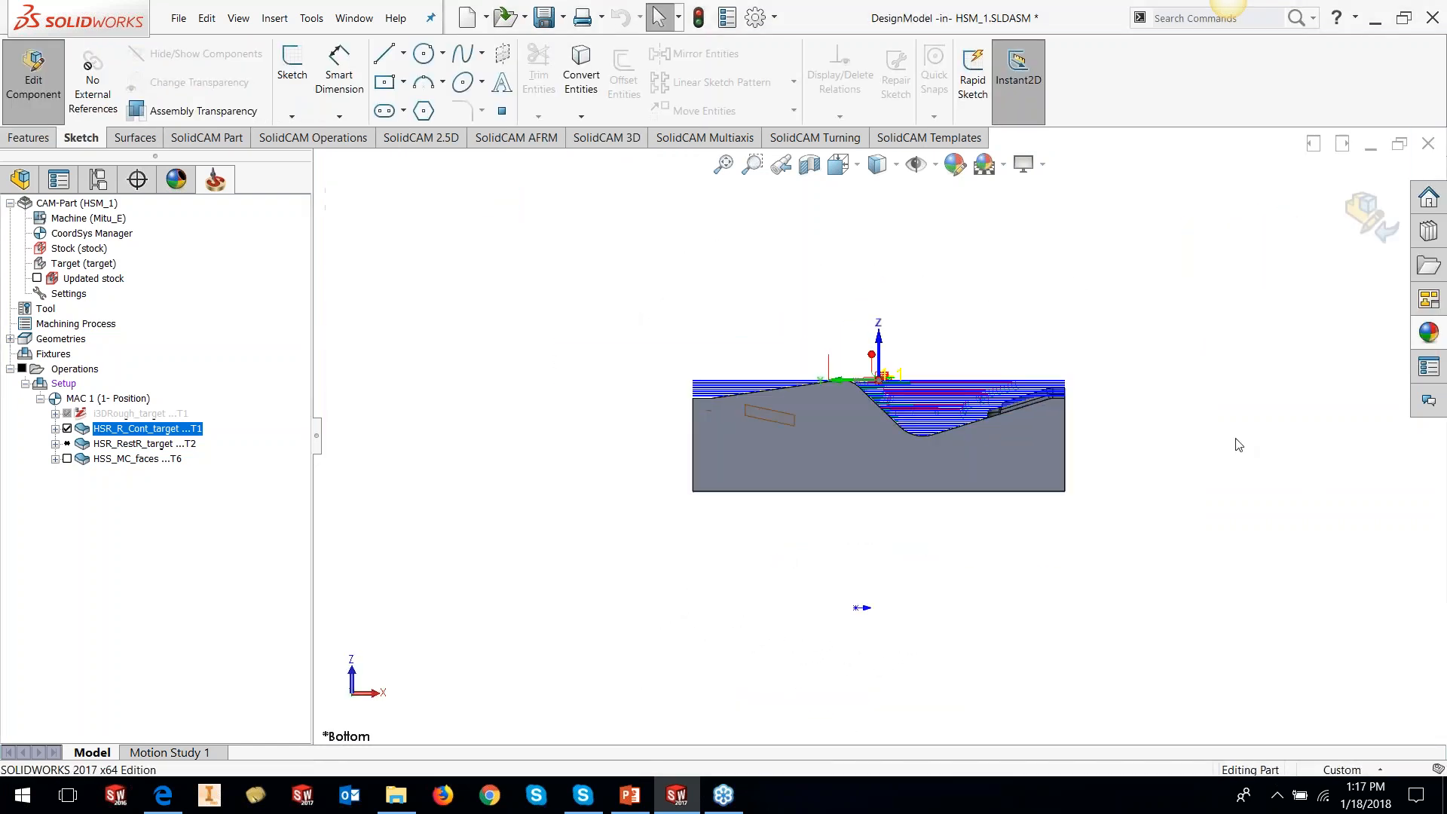
scroll(1239, 445, down, 3)
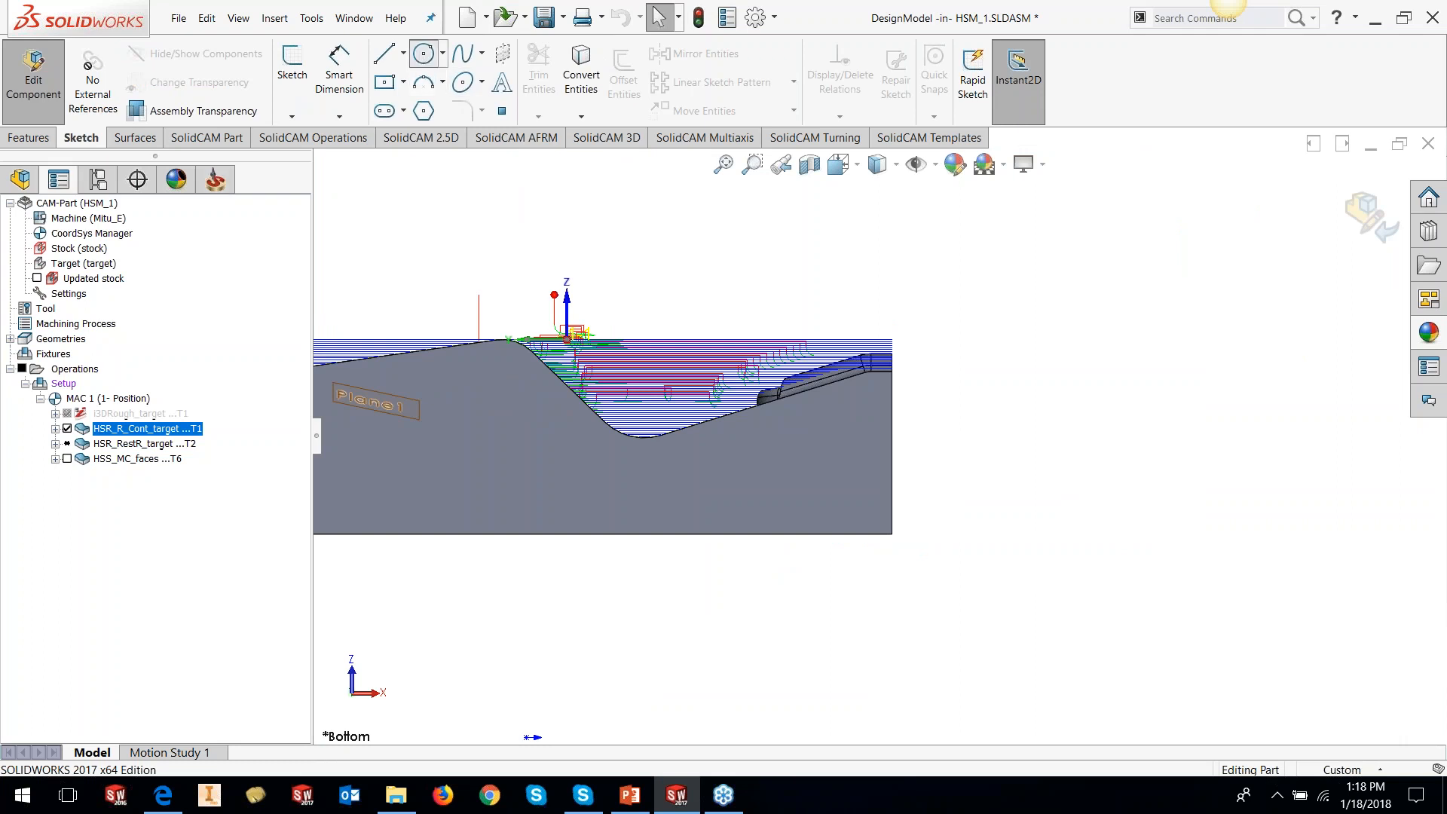
- Sketch a circle about 49 mm in diameter on the block's side face around the profile's lowest dip, and exit the sketch
click(423, 53)
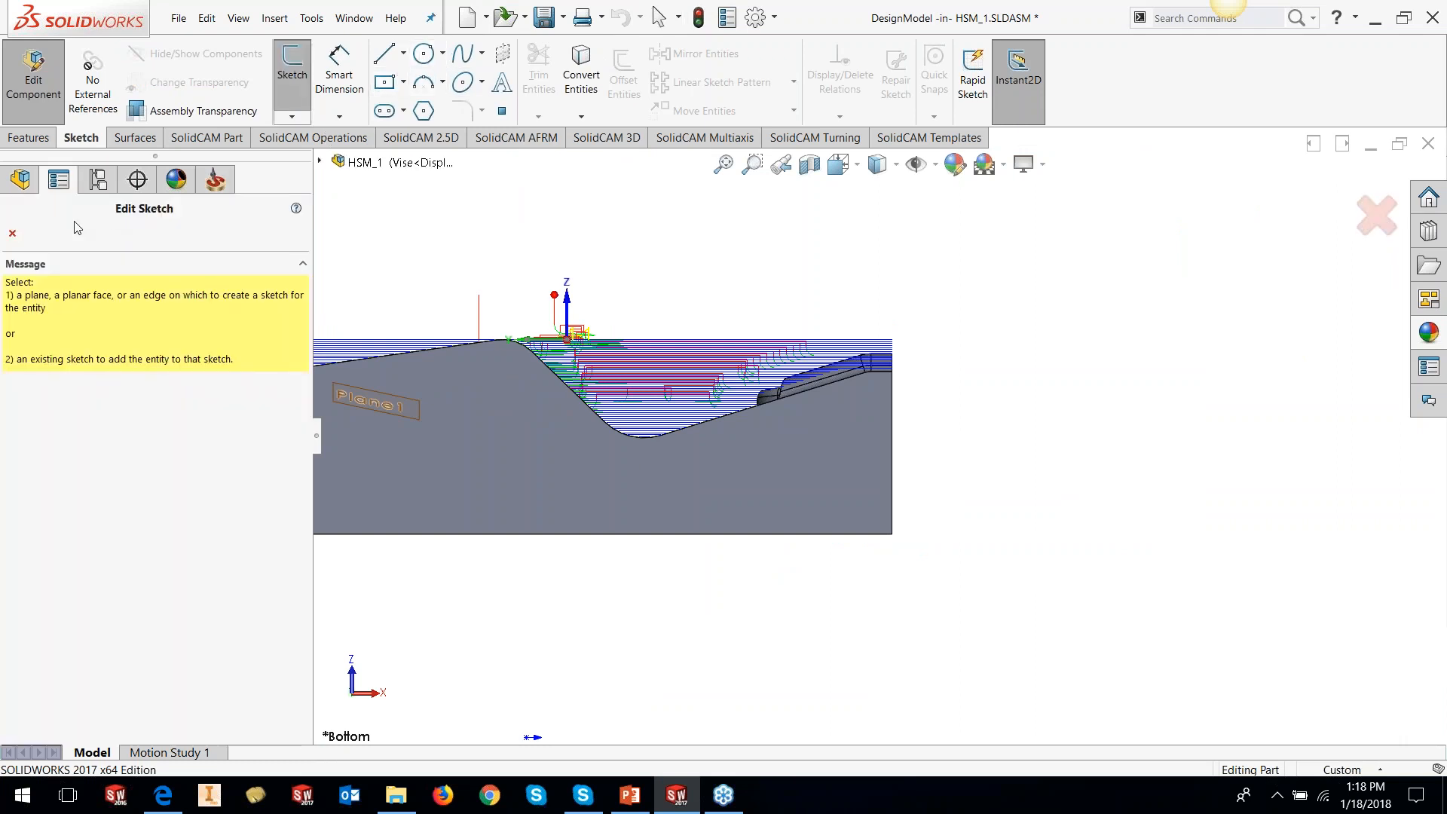
click(484, 446)
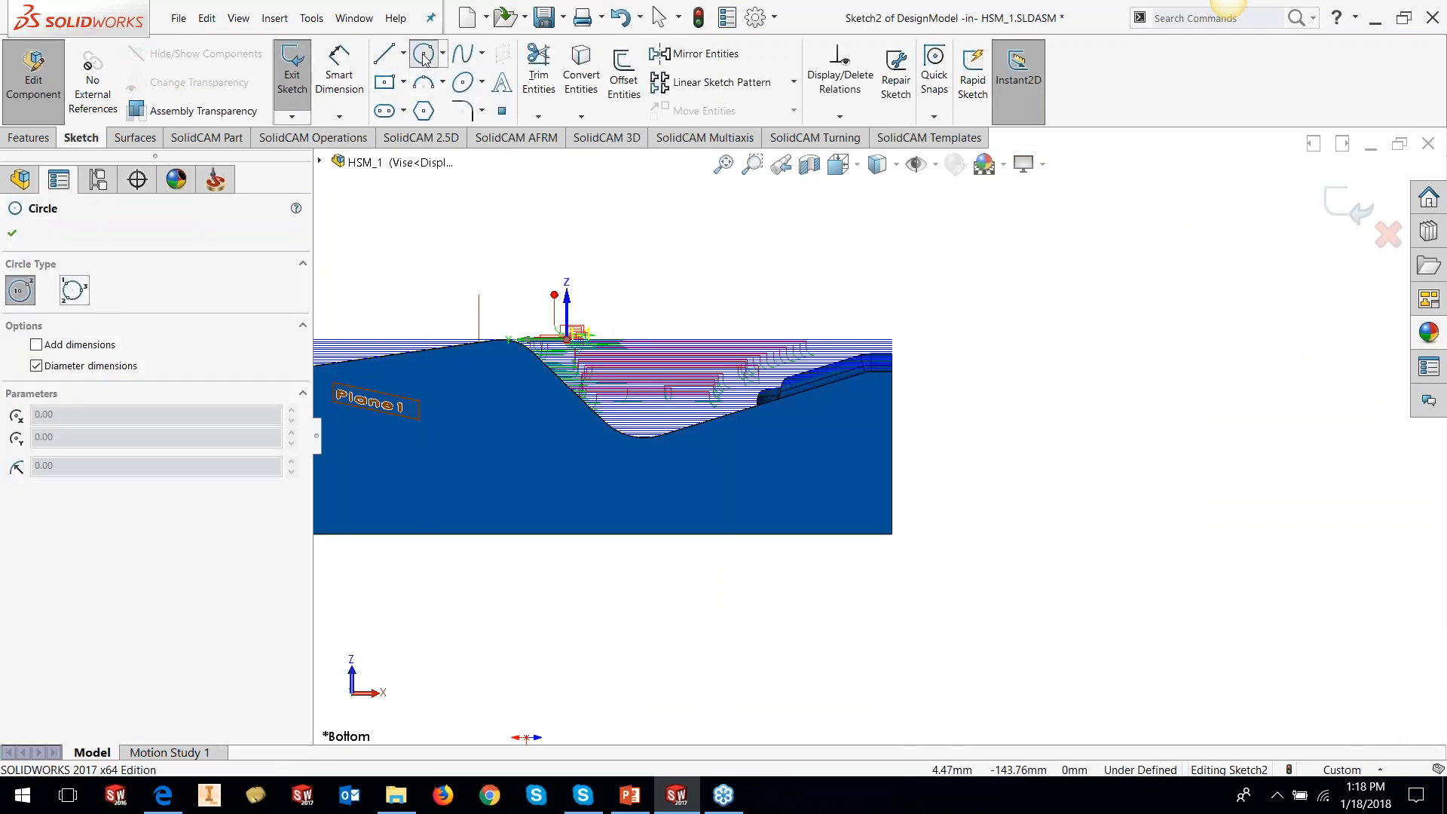
click(642, 385)
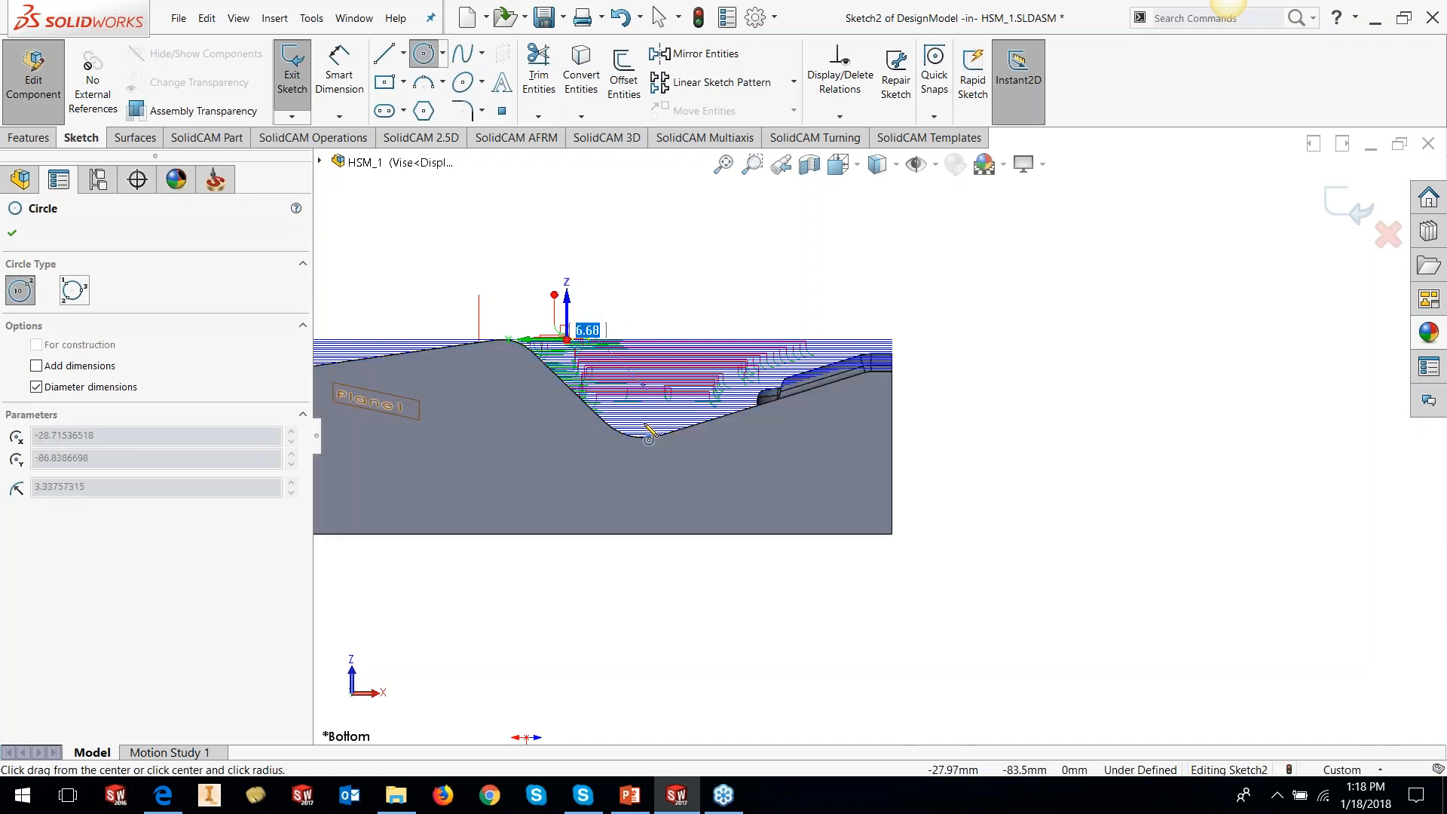
click(681, 477)
key(Escape)
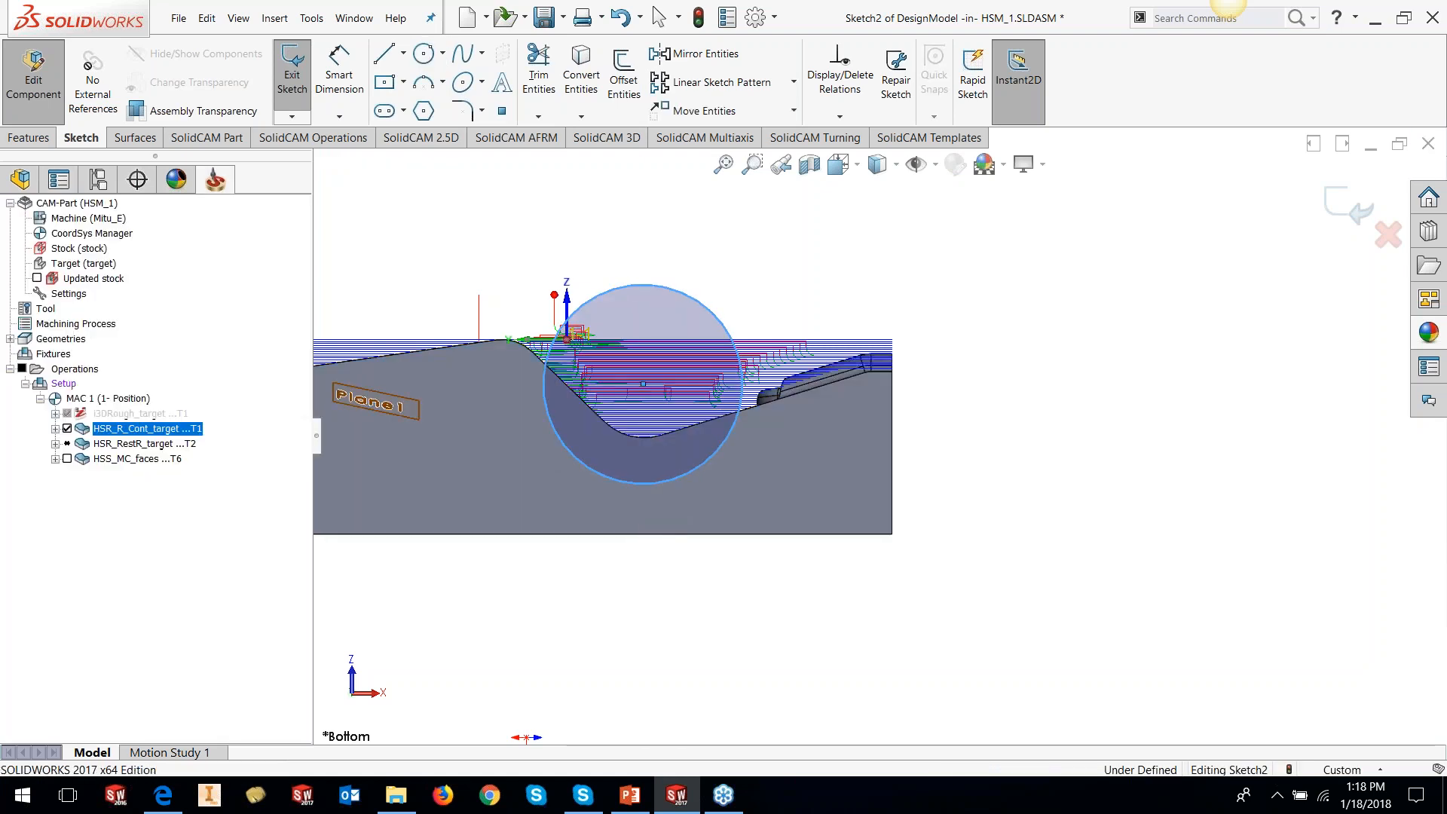
click(1349, 203)
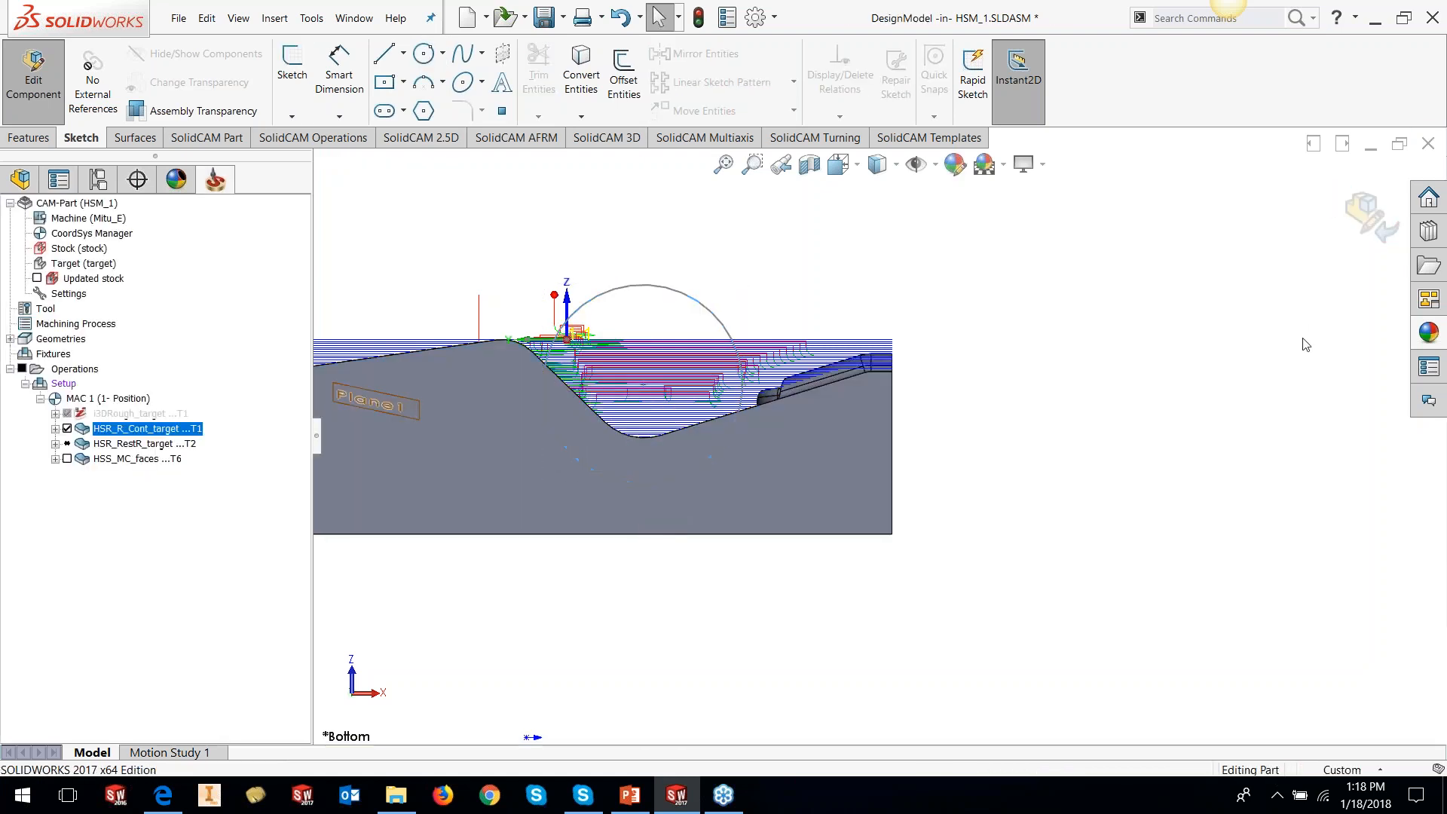
- Start an HSR/HSM tool path edit of HSR_R_Cont_target and set its boundary type to created manually
middle_drag(1221, 388, 1135, 434)
key(f)
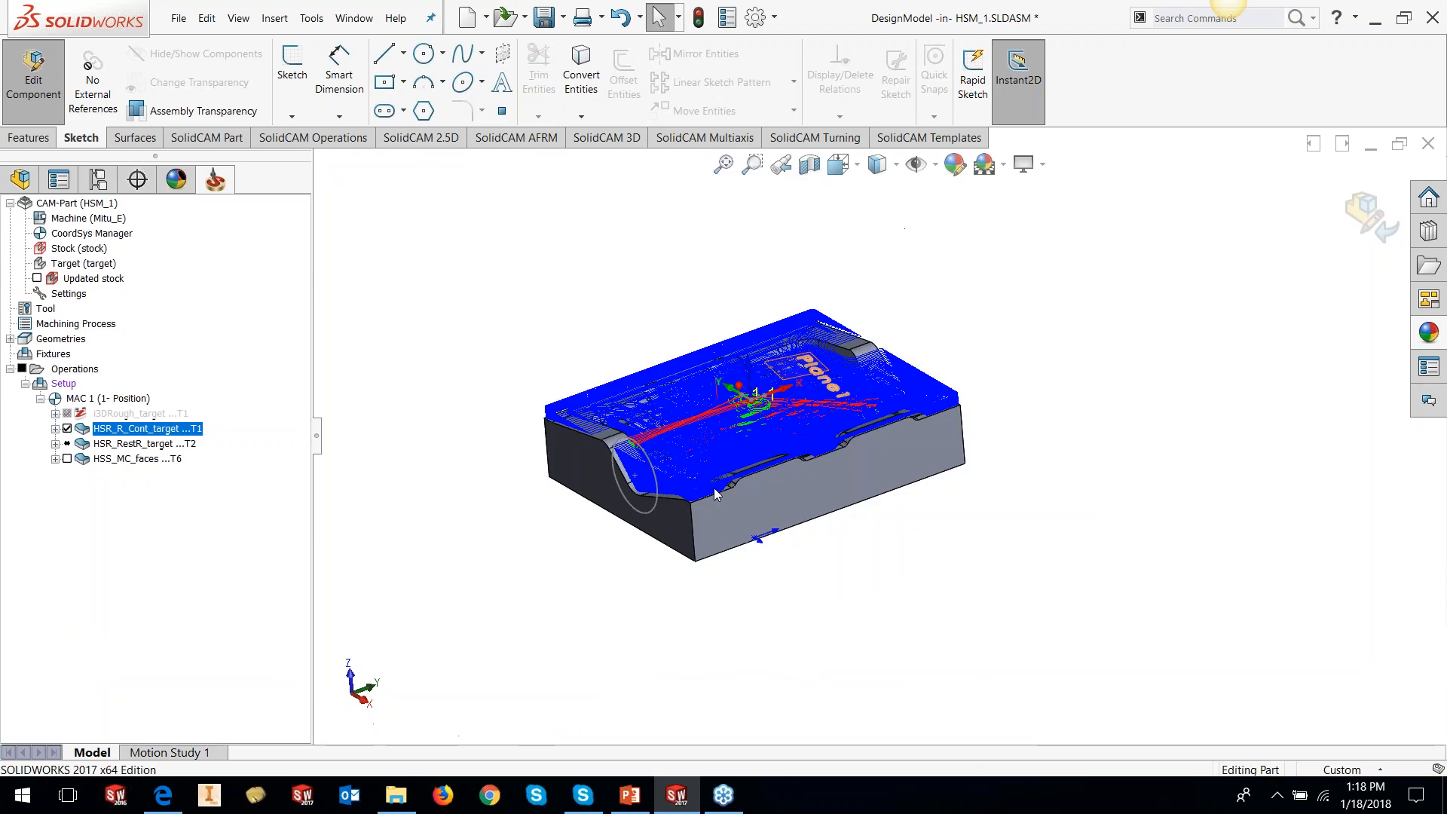
right_click(181, 430)
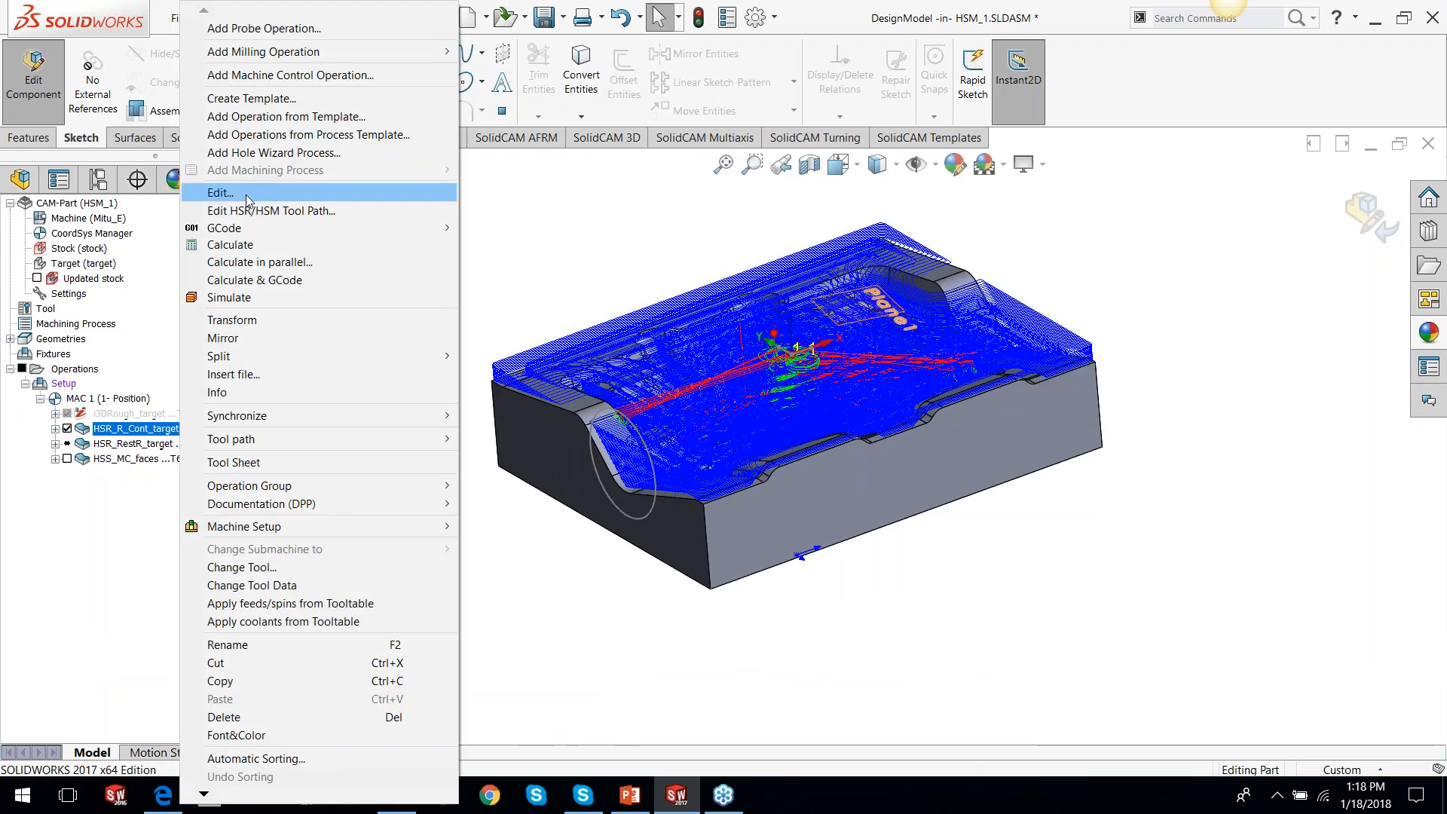
click(223, 192)
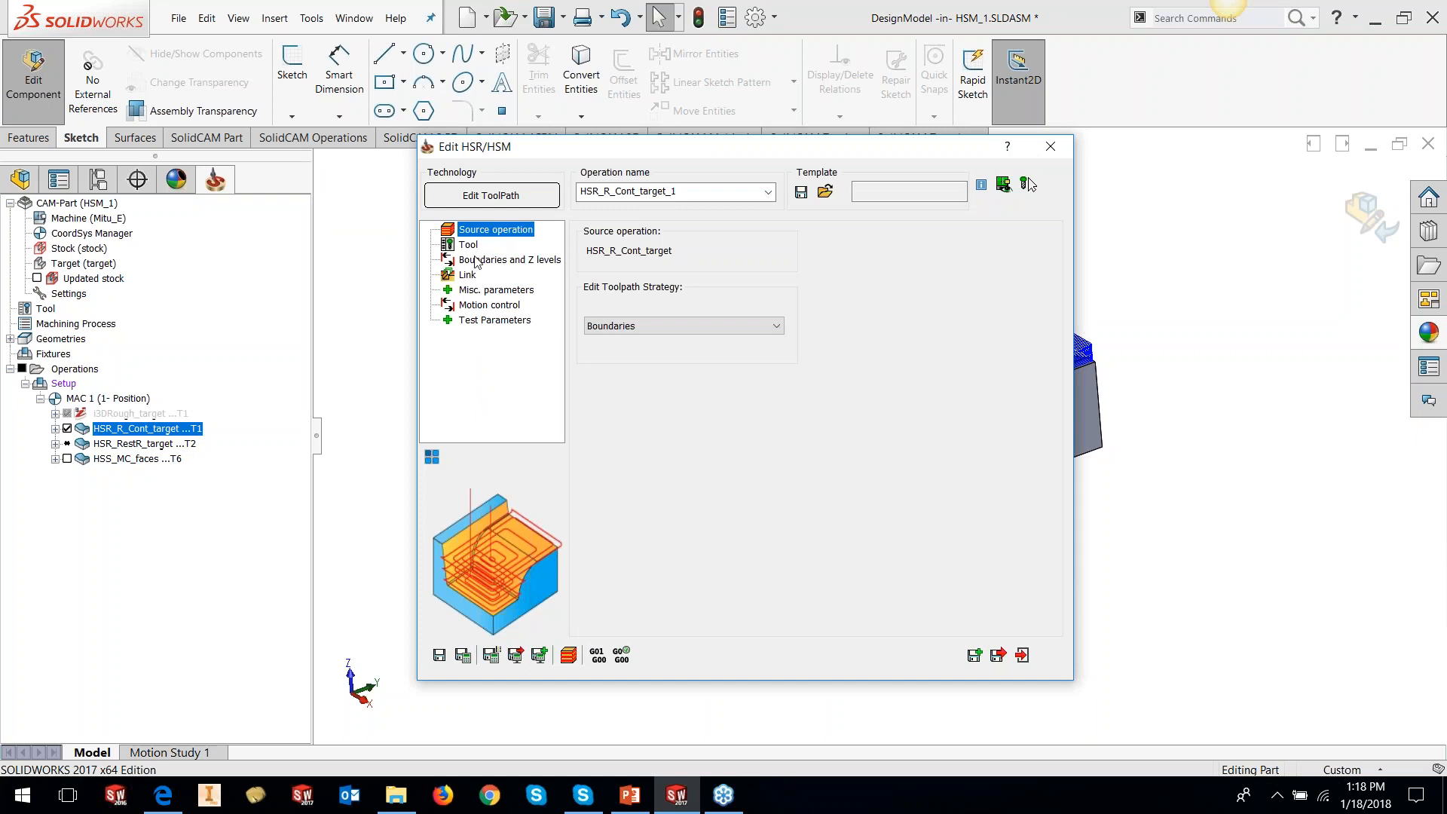
click(482, 259)
click(611, 312)
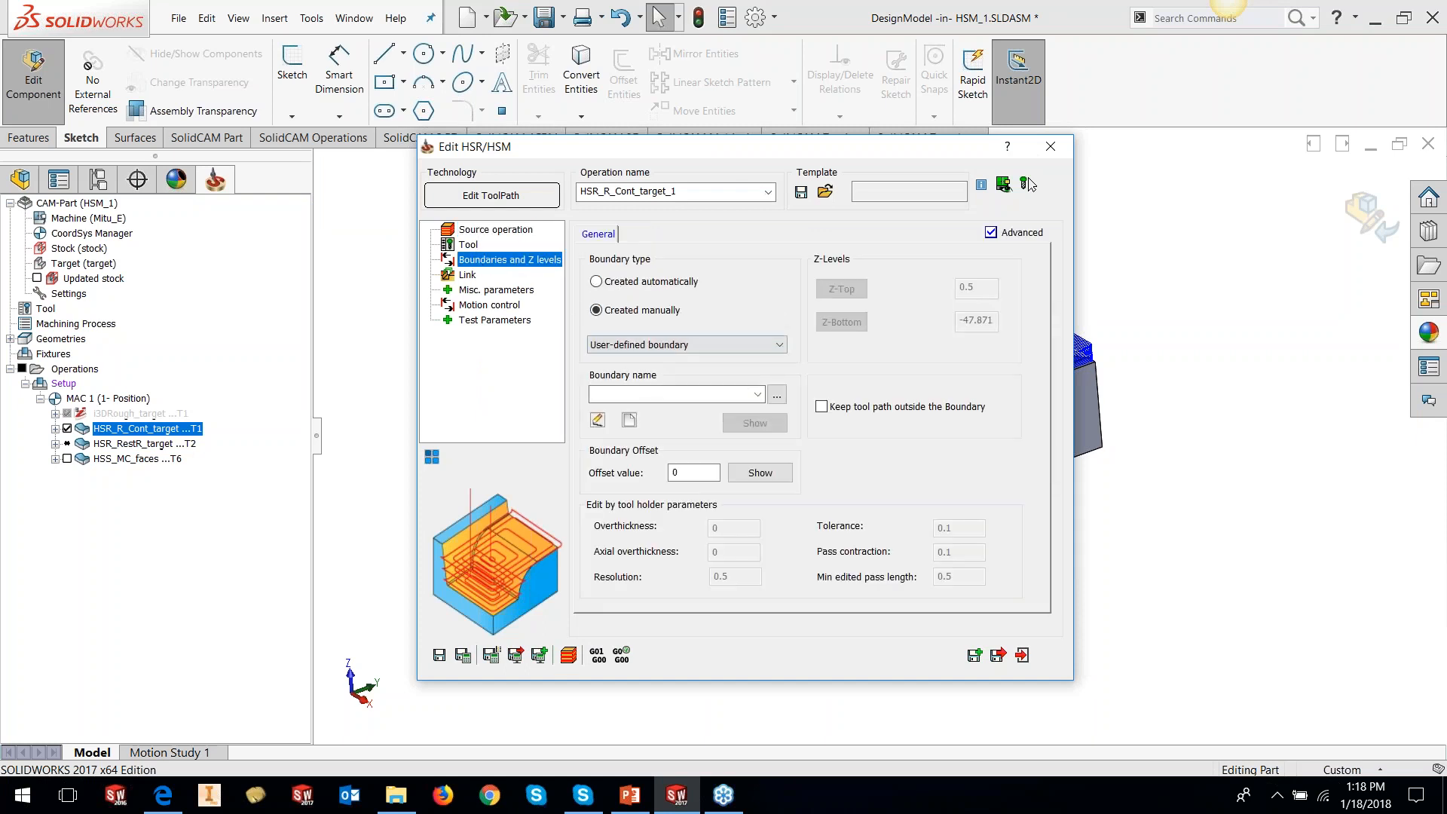
- Define a new user-defined boundary from the circle sketched on the side face
click(630, 420)
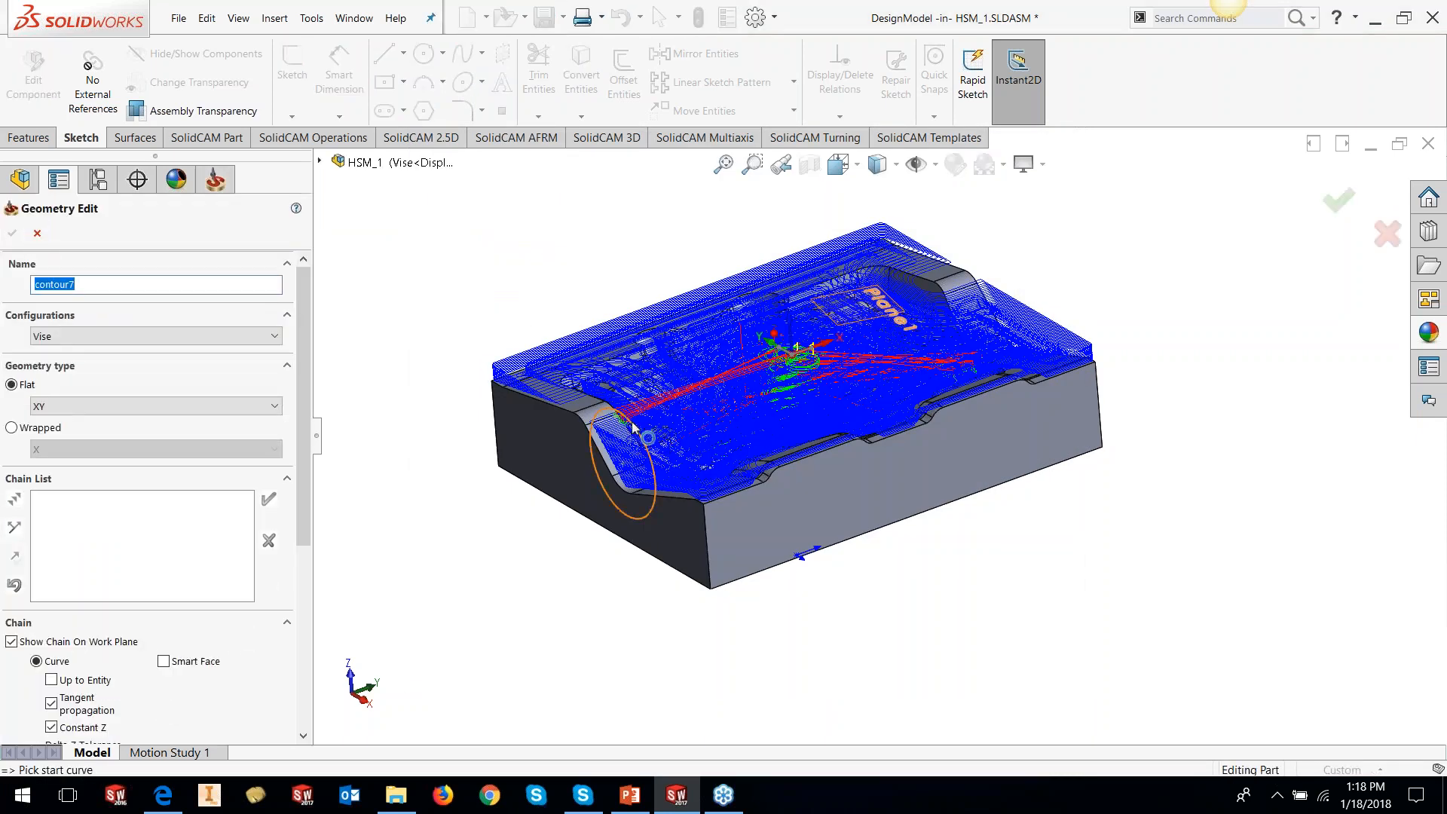
click(653, 482)
click(226, 226)
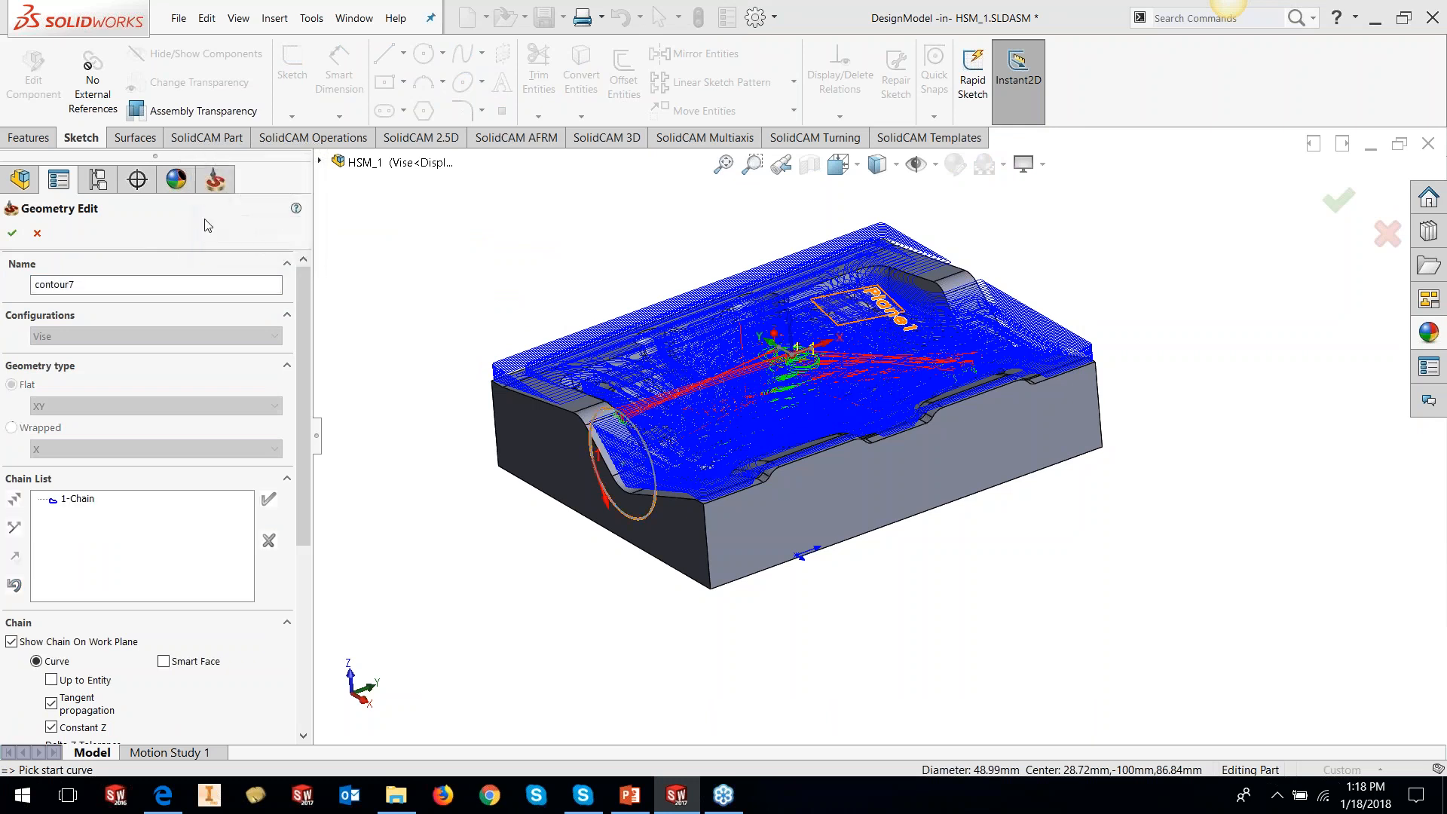
click(12, 232)
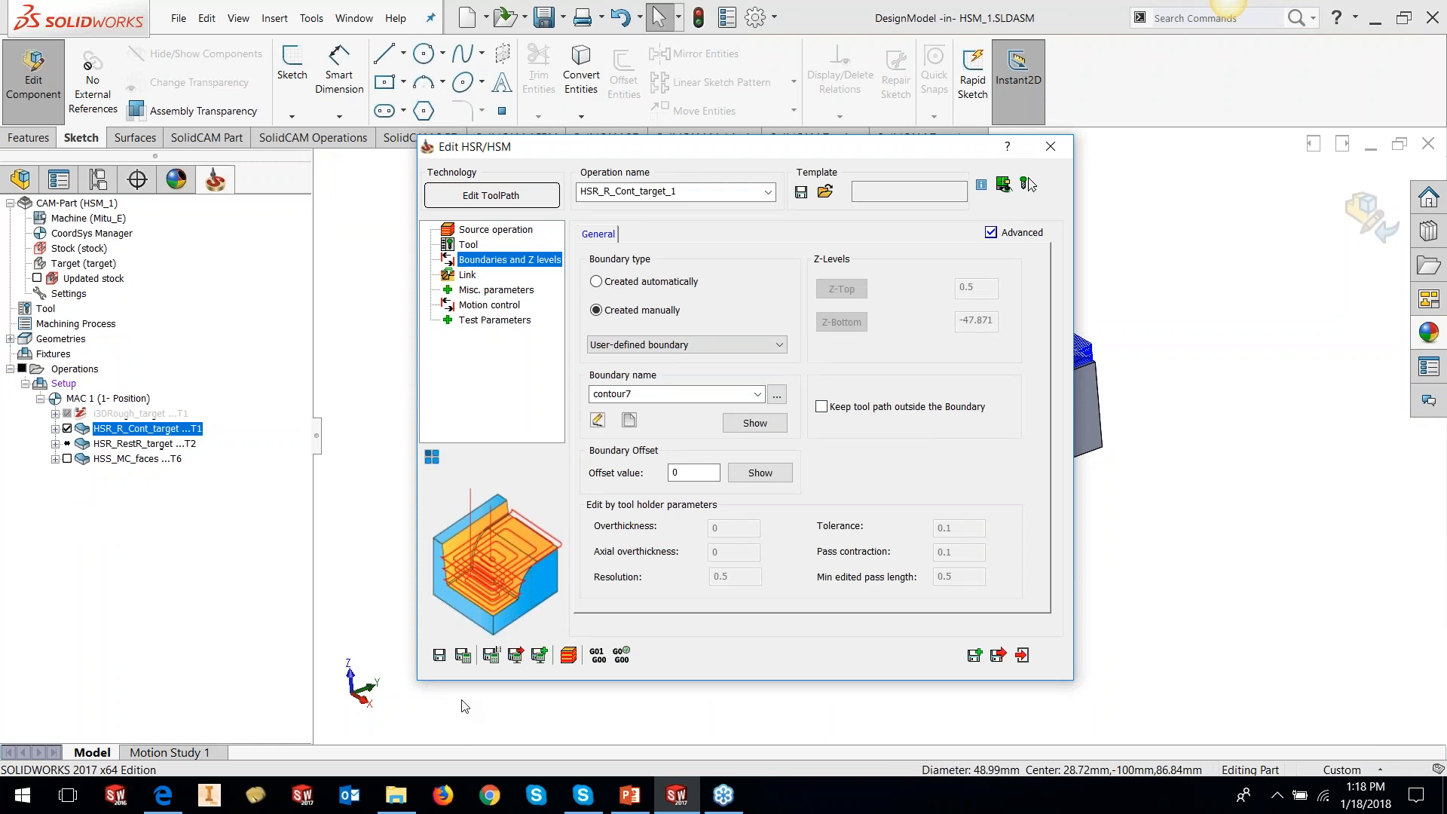
- Set the boundary offset to 5, then save and calculate the edited tool path operation and close its dialog
double_click(682, 473)
text(5)
click(464, 654)
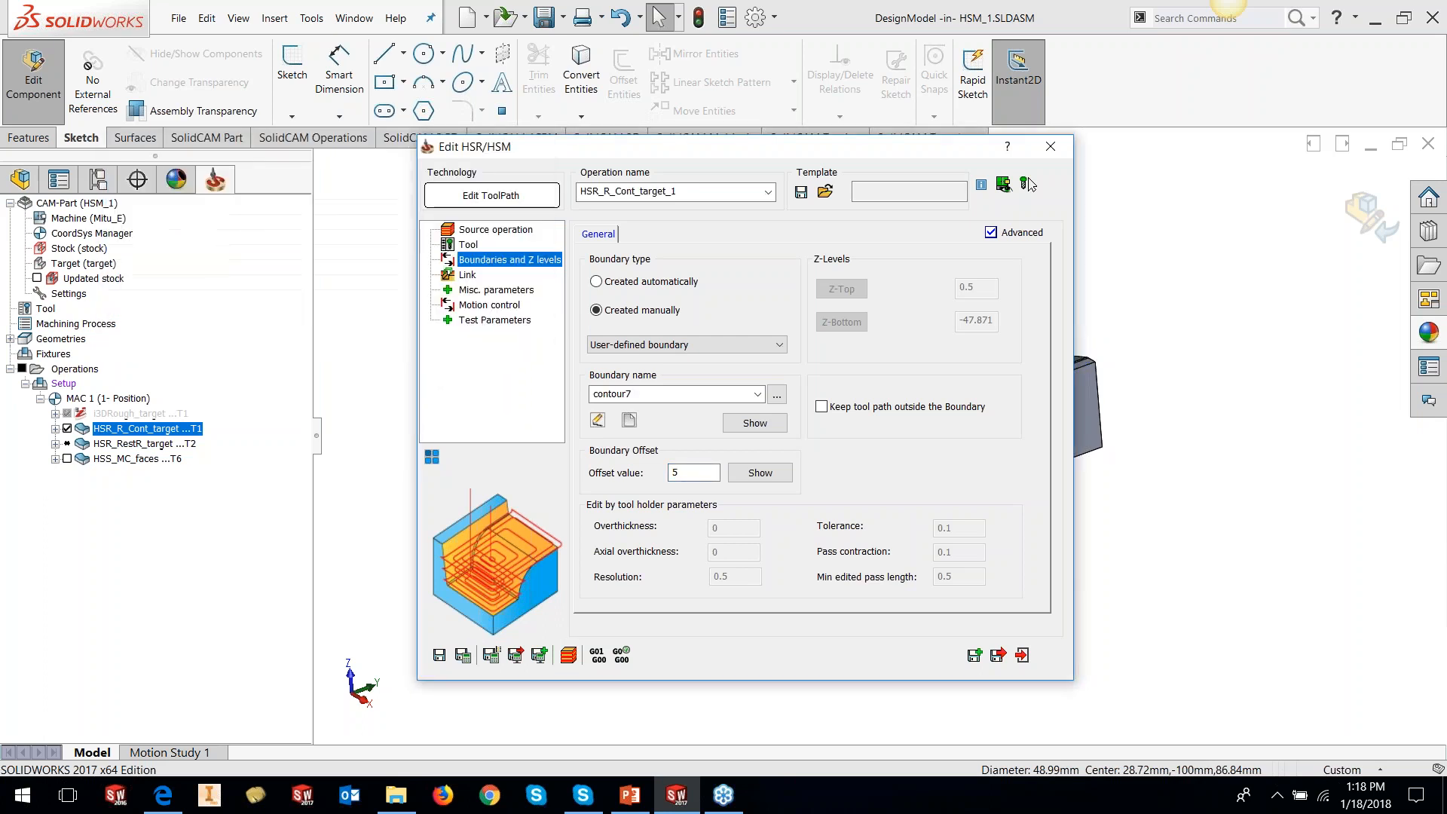
click(1027, 183)
- Examine the edited tool path near the sketched circle and along the whole block
middle_drag(837, 422, 761, 445)
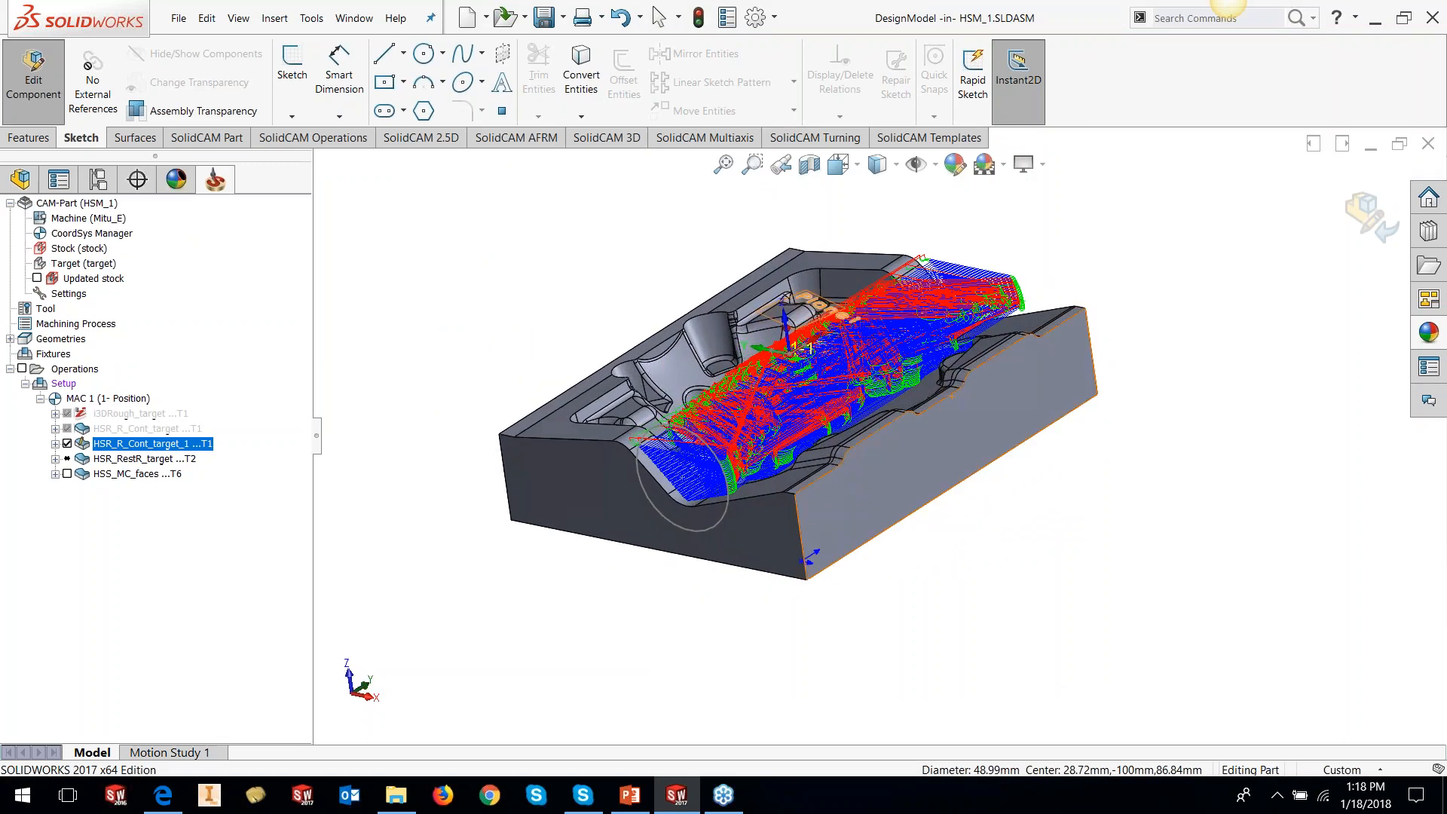
scroll(722, 466, down, 2)
scroll(722, 466, down, 6)
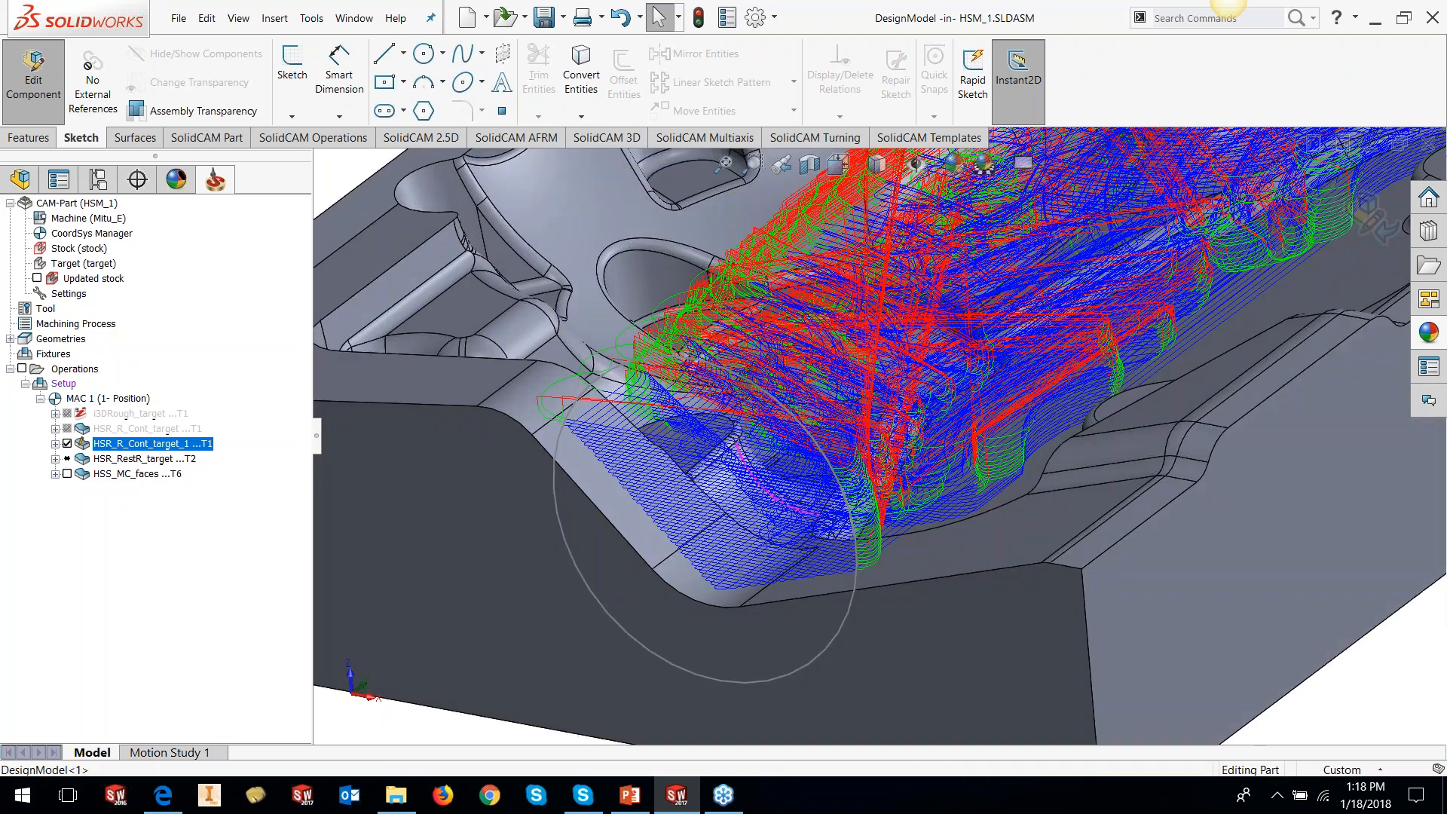
scroll(822, 500, up, 6)
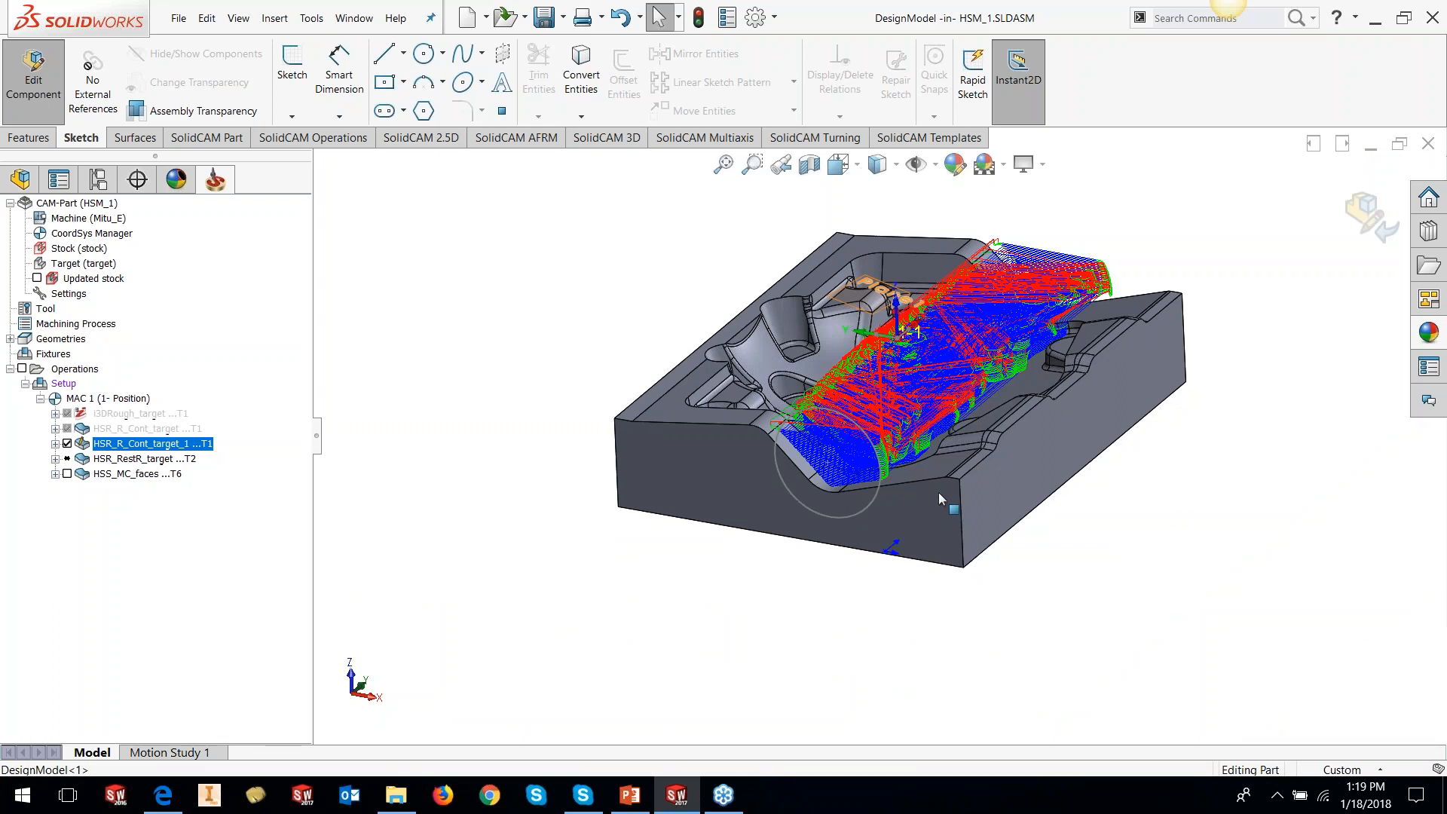
- Open the CAM-Part BOT_6CAV_BOSS15_STEPPAD13.5_27_7_17 from the USER CASE folder, declining to locate its original model manually
click(310, 23)
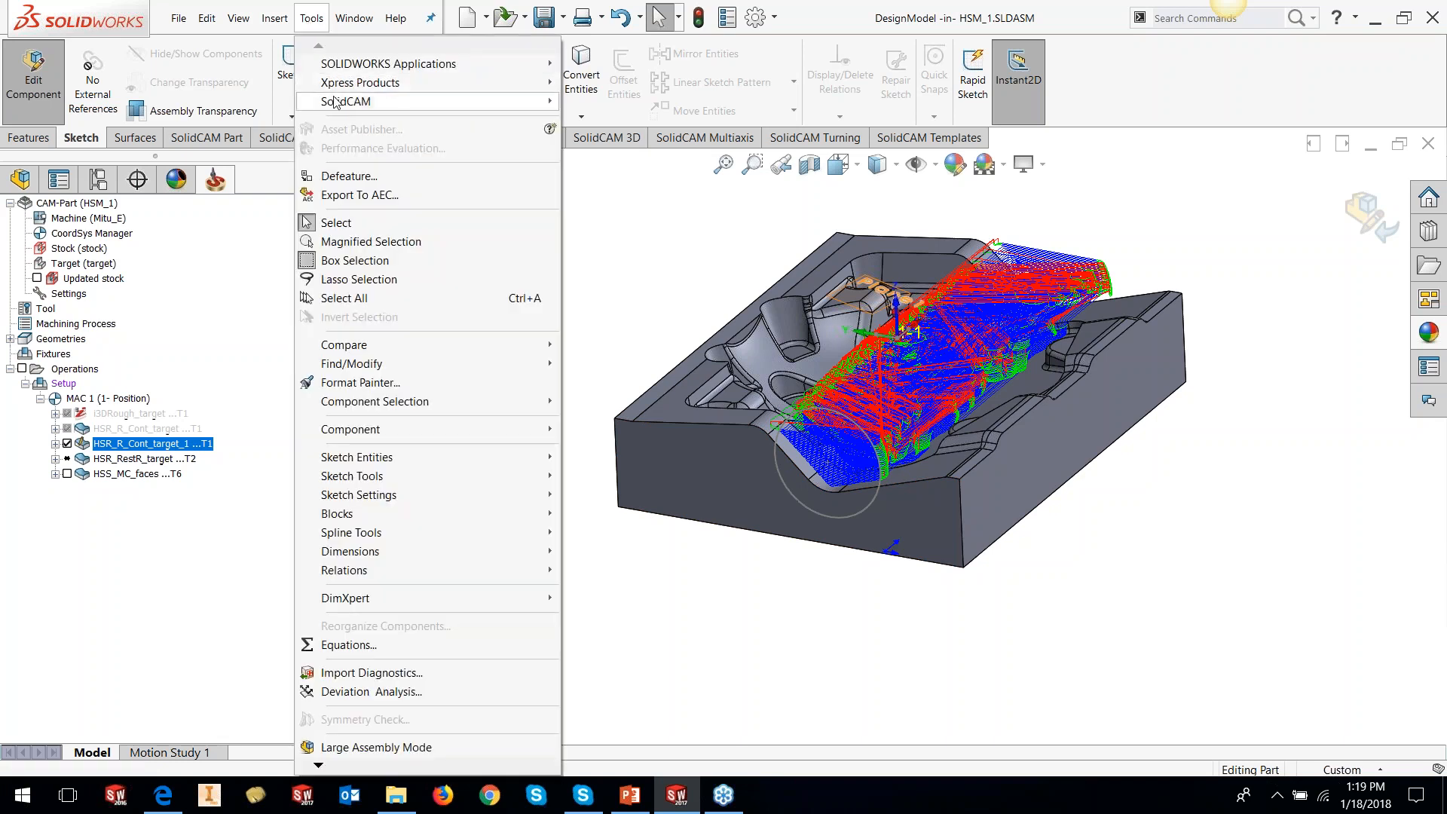
mouse_move(347, 100)
click(665, 119)
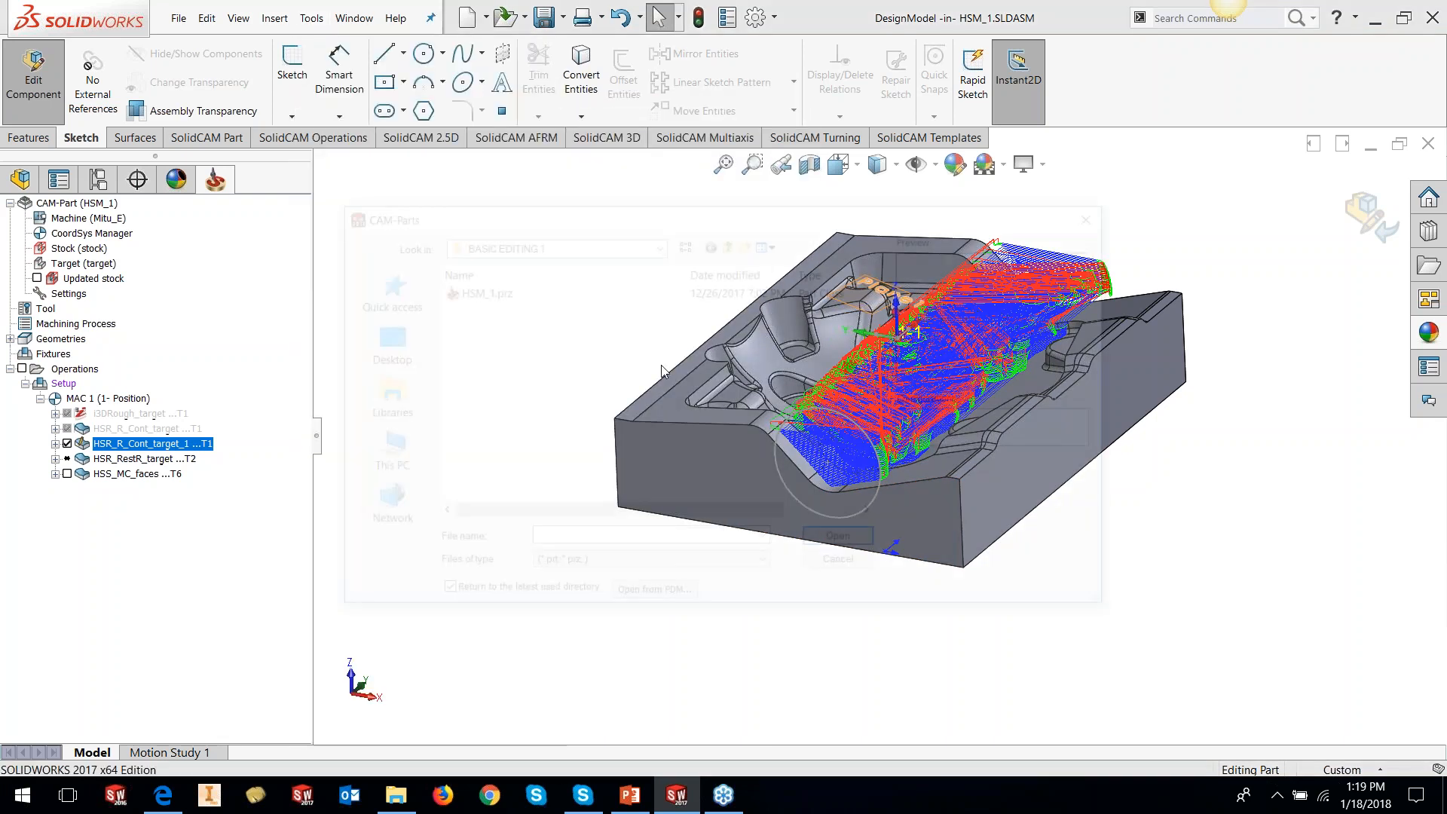
click(728, 241)
double_click(483, 343)
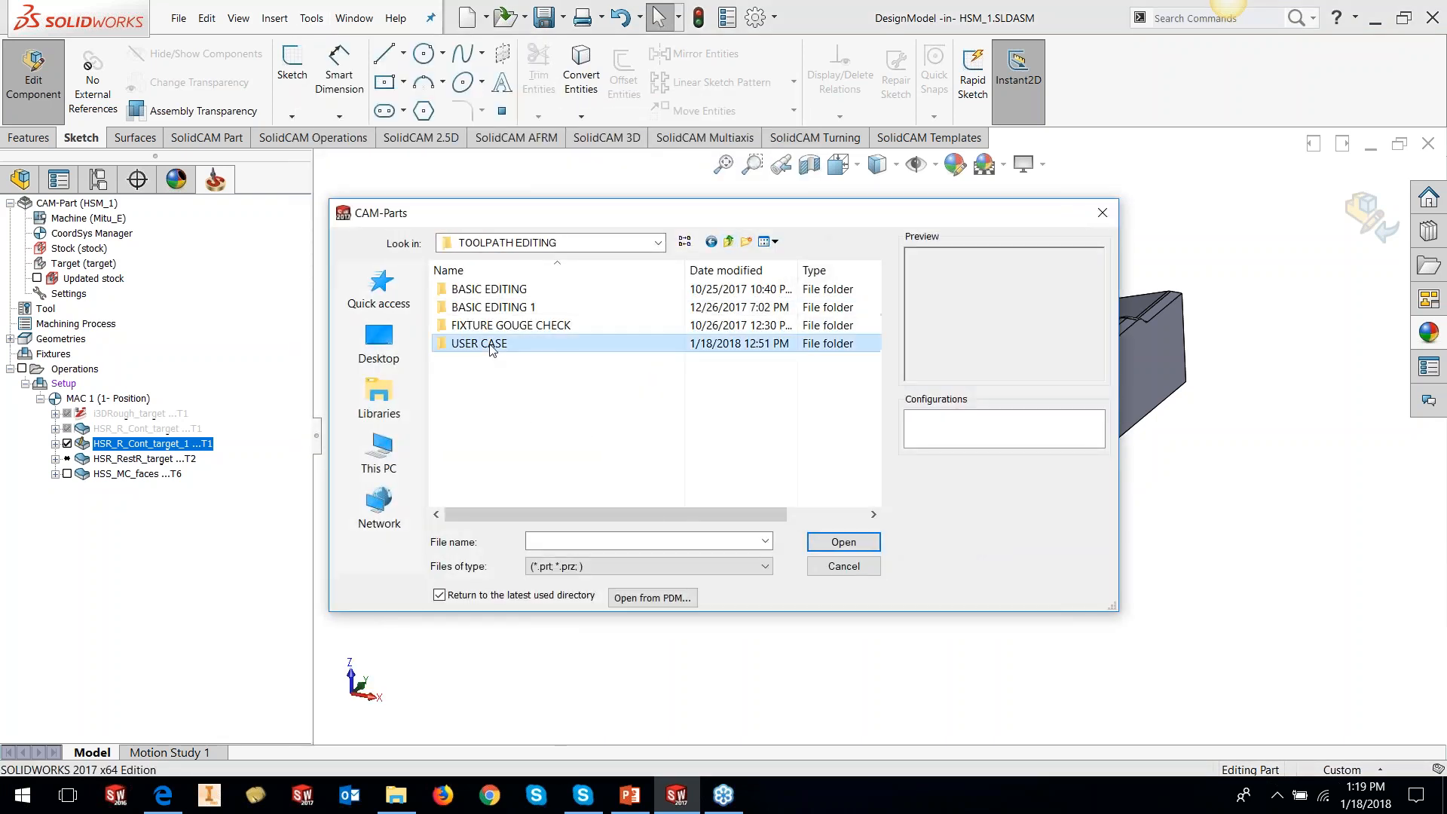
click(527, 307)
click(844, 542)
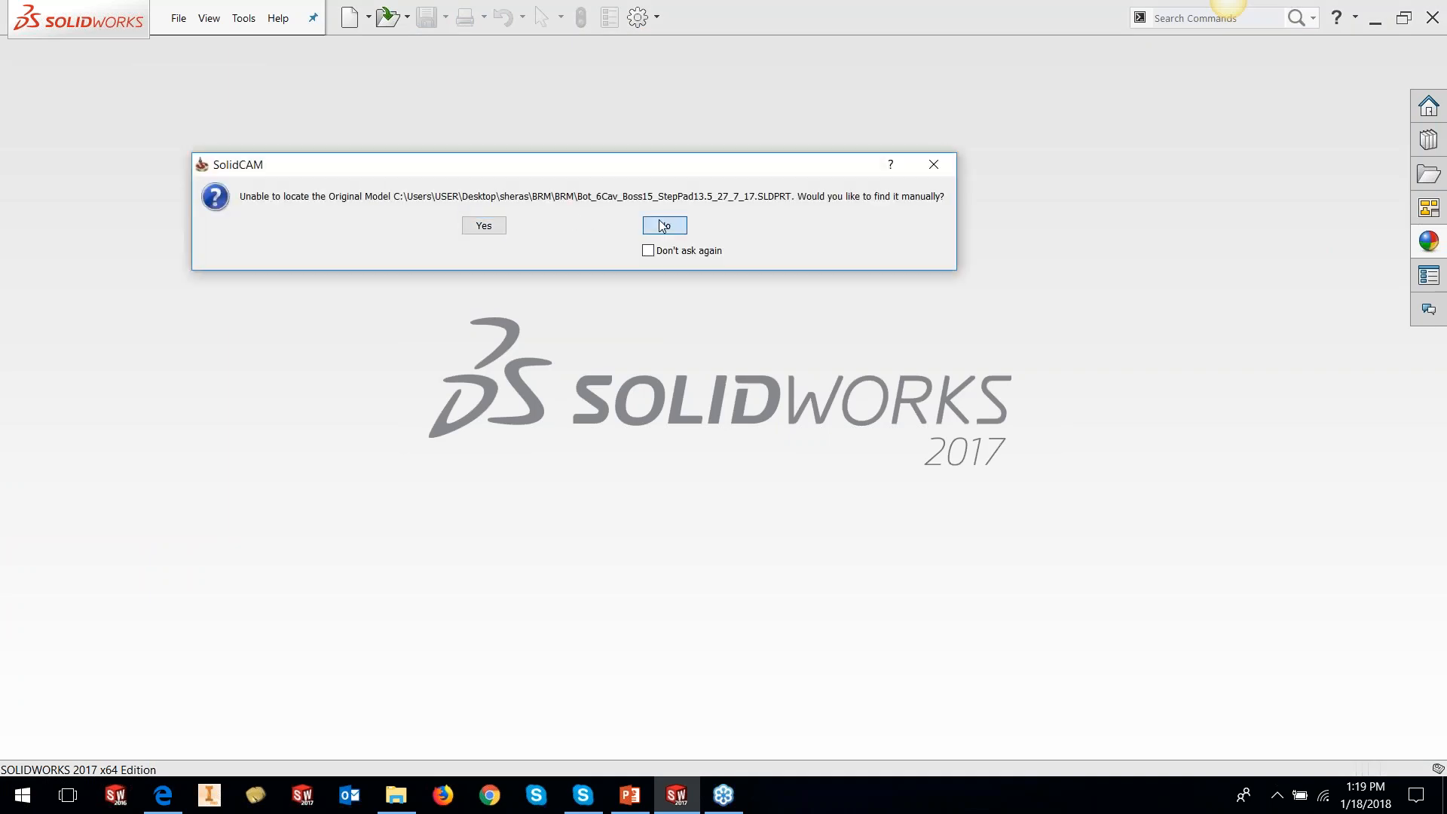
click(663, 226)
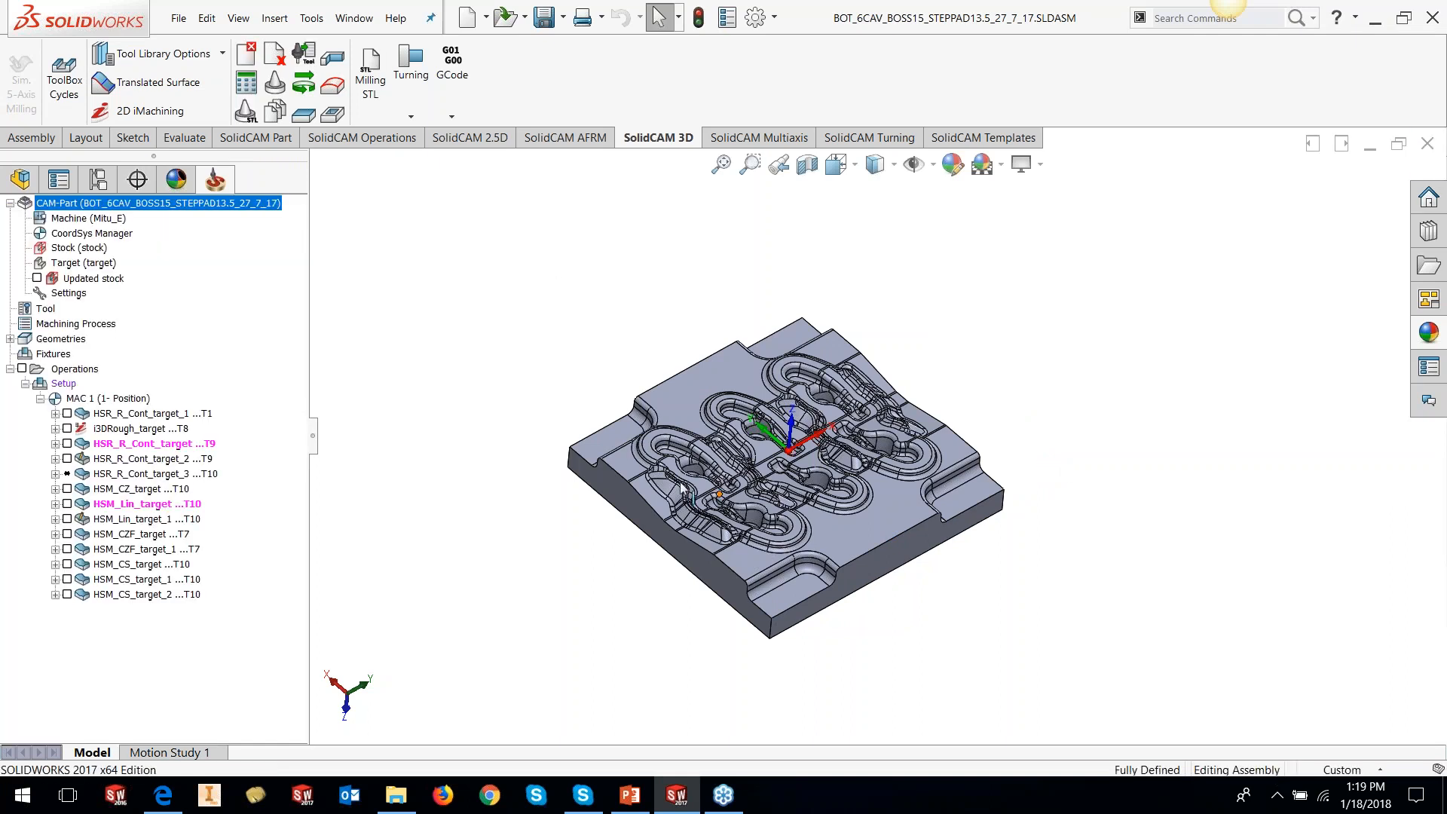
- Inspect the mold's cavities and show the HSM_Lin_target tool path to examine its linear passes and links up close
scroll(678, 488, down, 5)
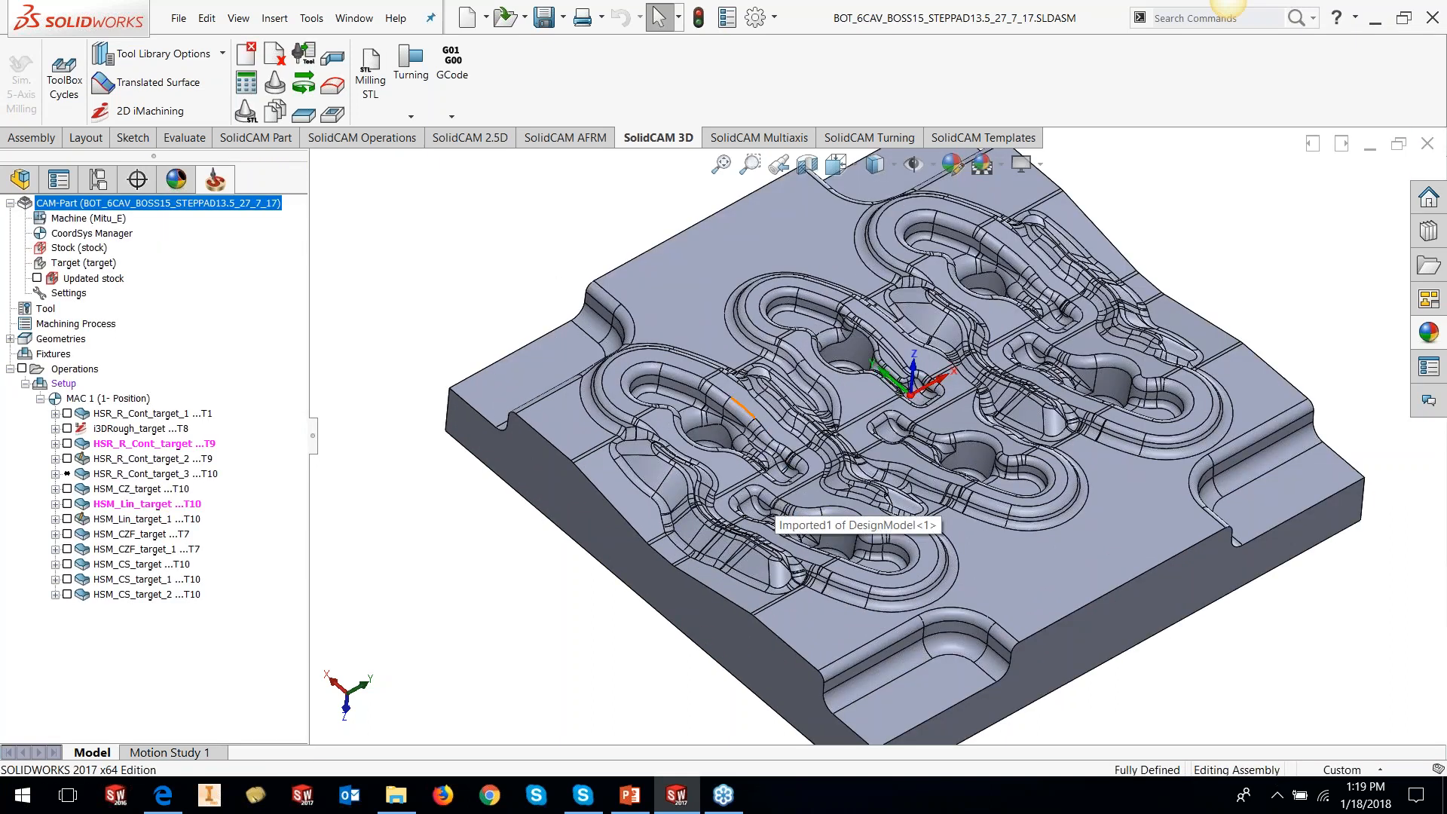
scroll(737, 412, down, 2)
scroll(738, 412, down, 3)
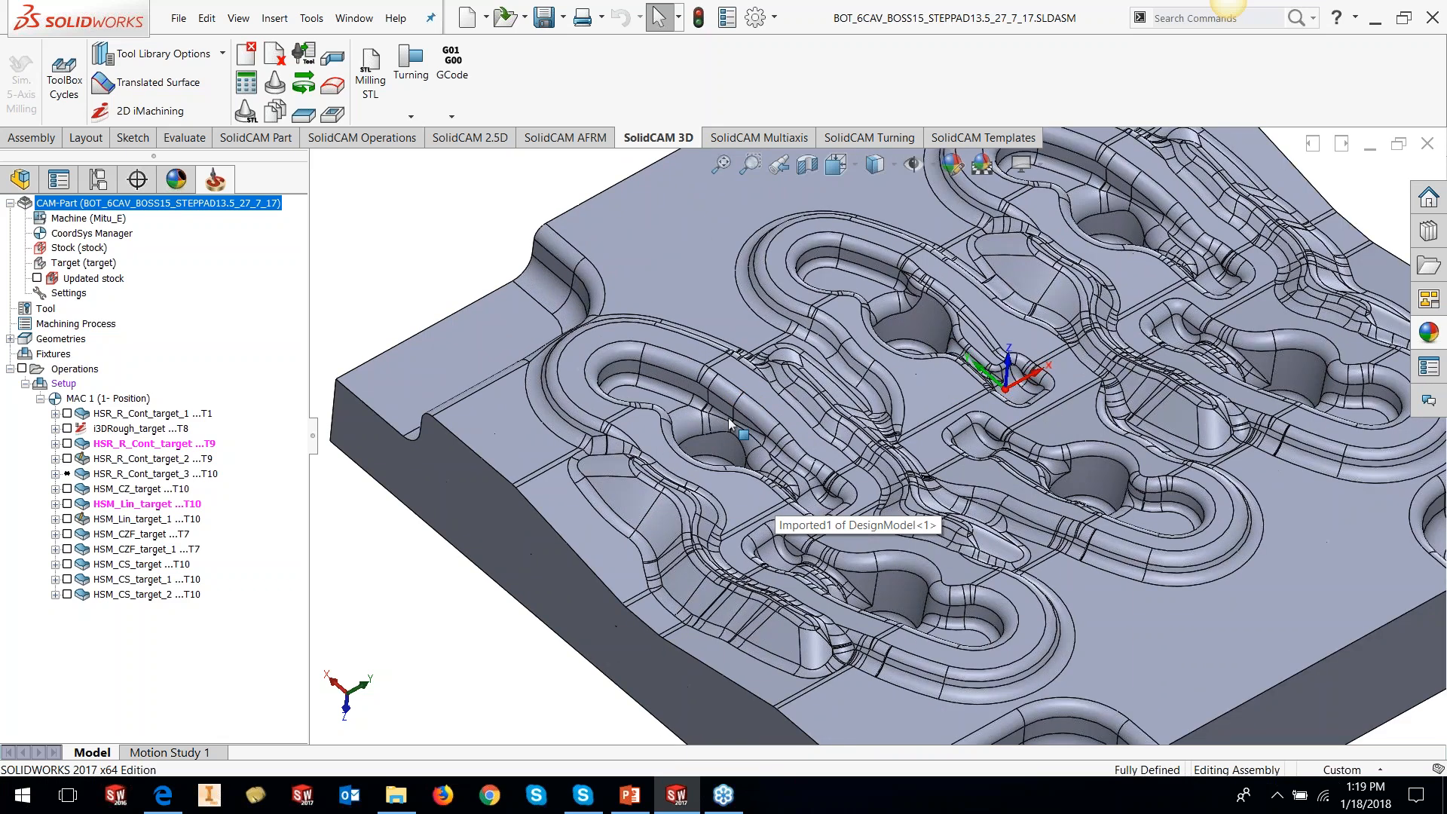
scroll(728, 417, up, 10)
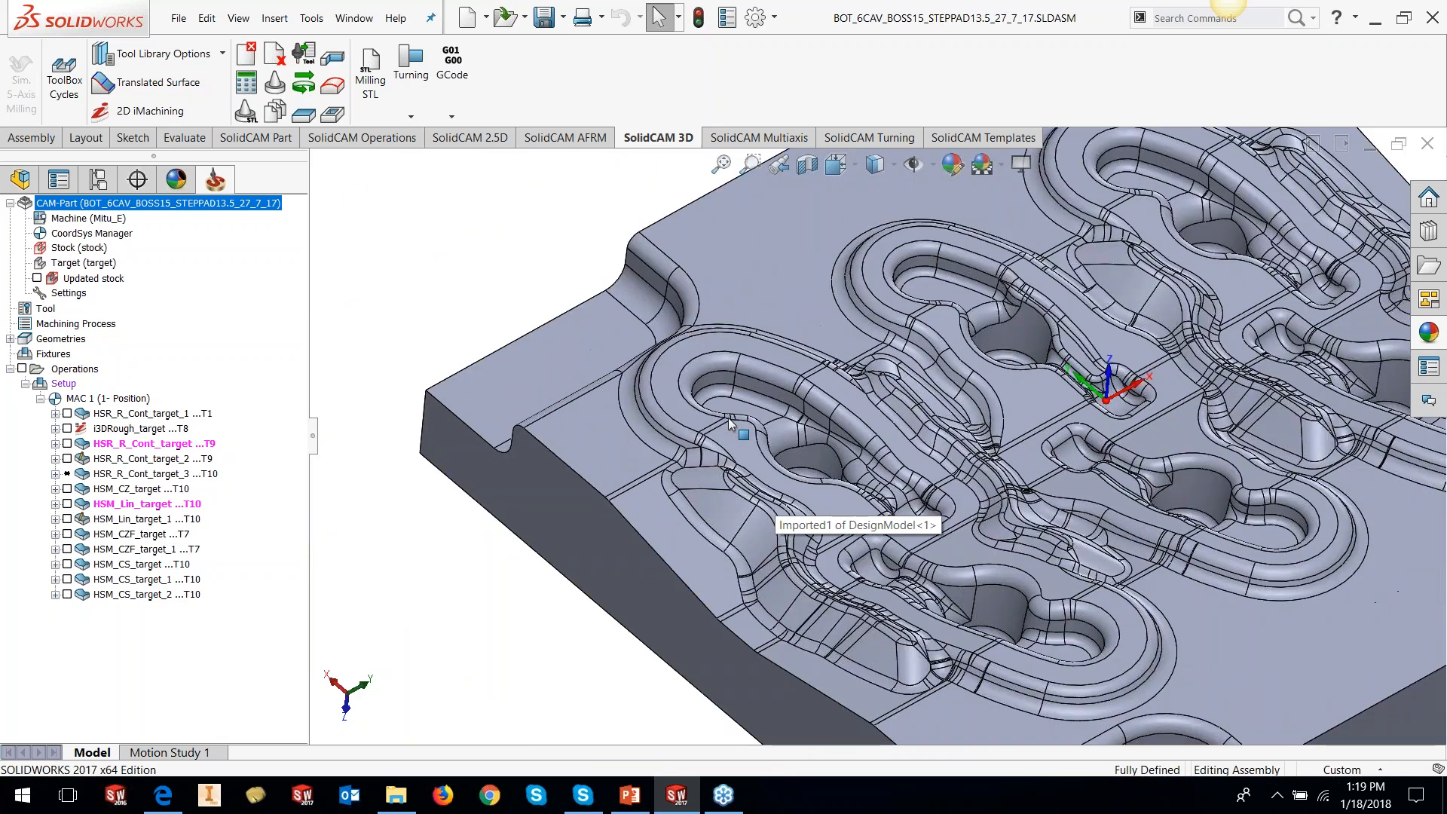
click(67, 505)
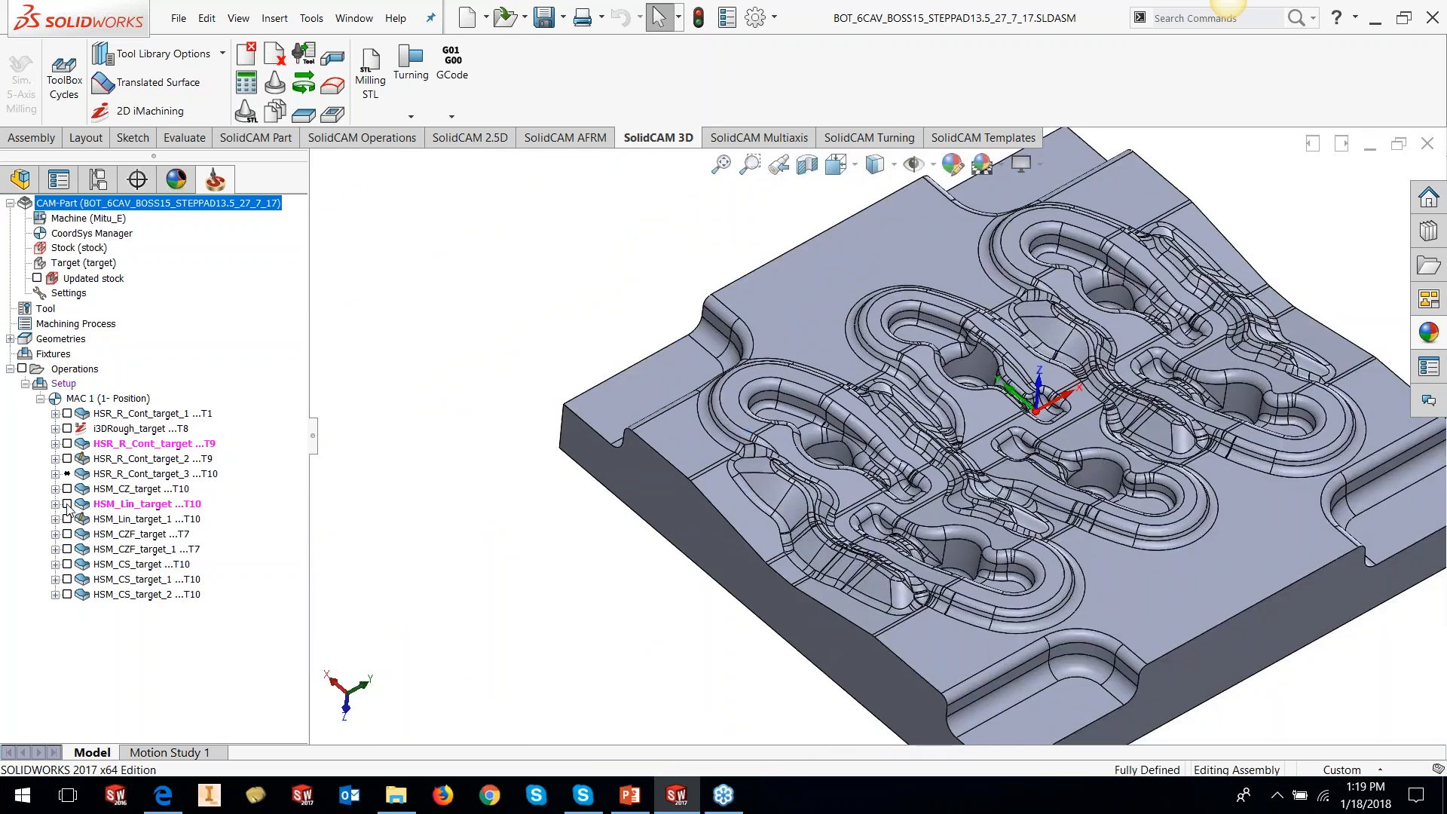
scroll(775, 438, down, 5)
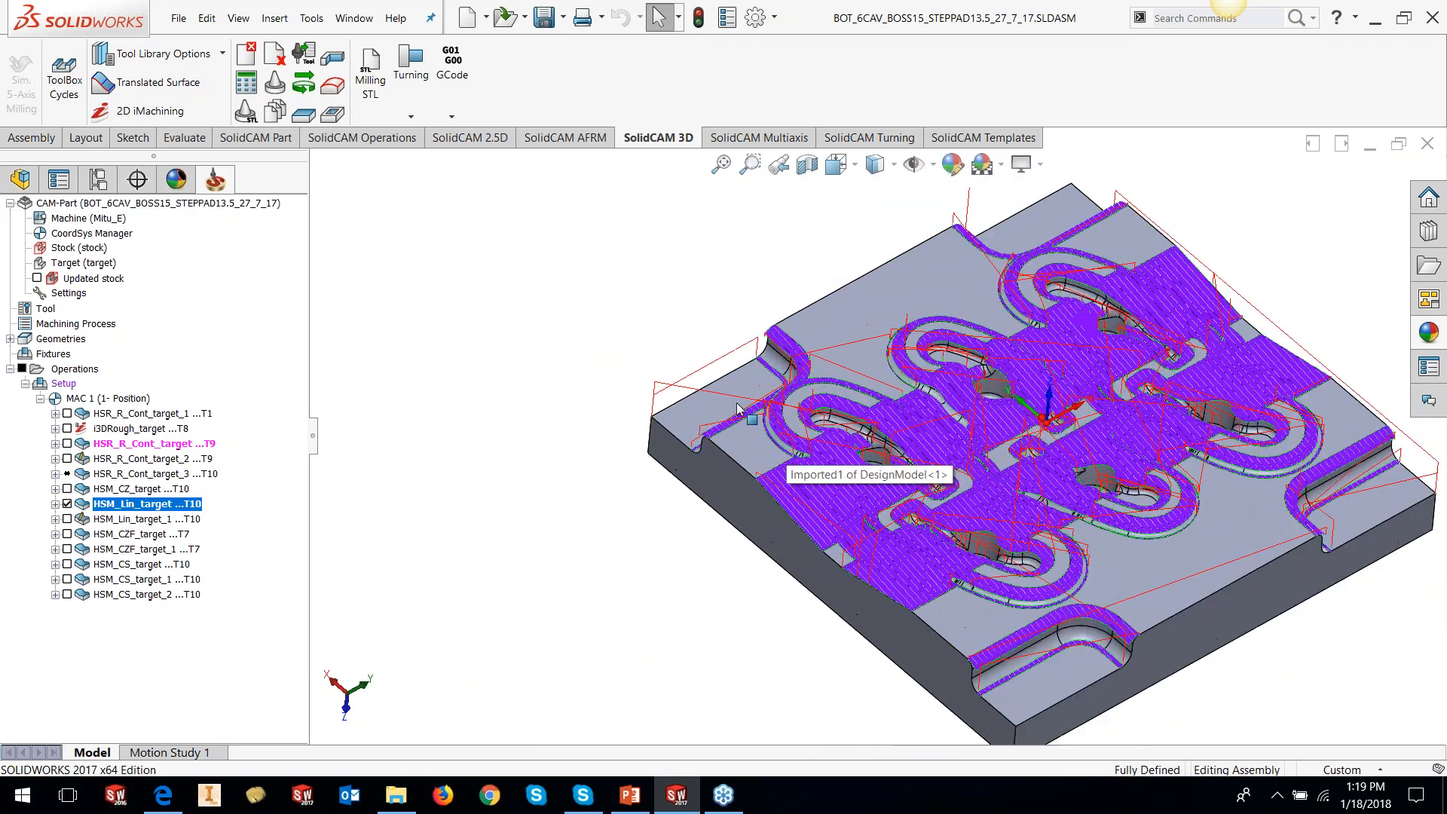
scroll(918, 527, down, 5)
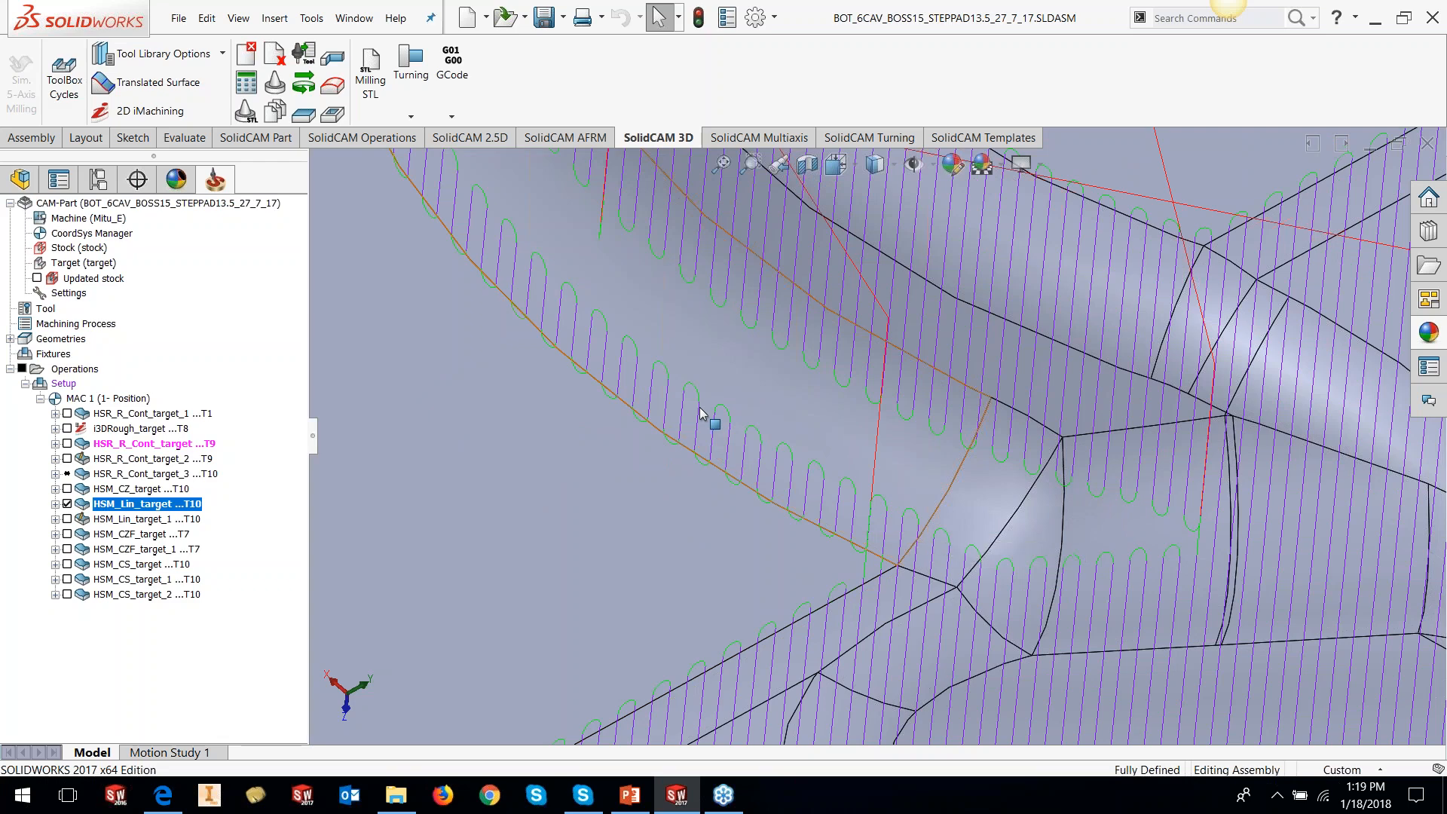
- Examine the HSM_Lin_target tool path around the channel and slot edges and across the whole six-cavity mold
scroll(719, 382, up, 6)
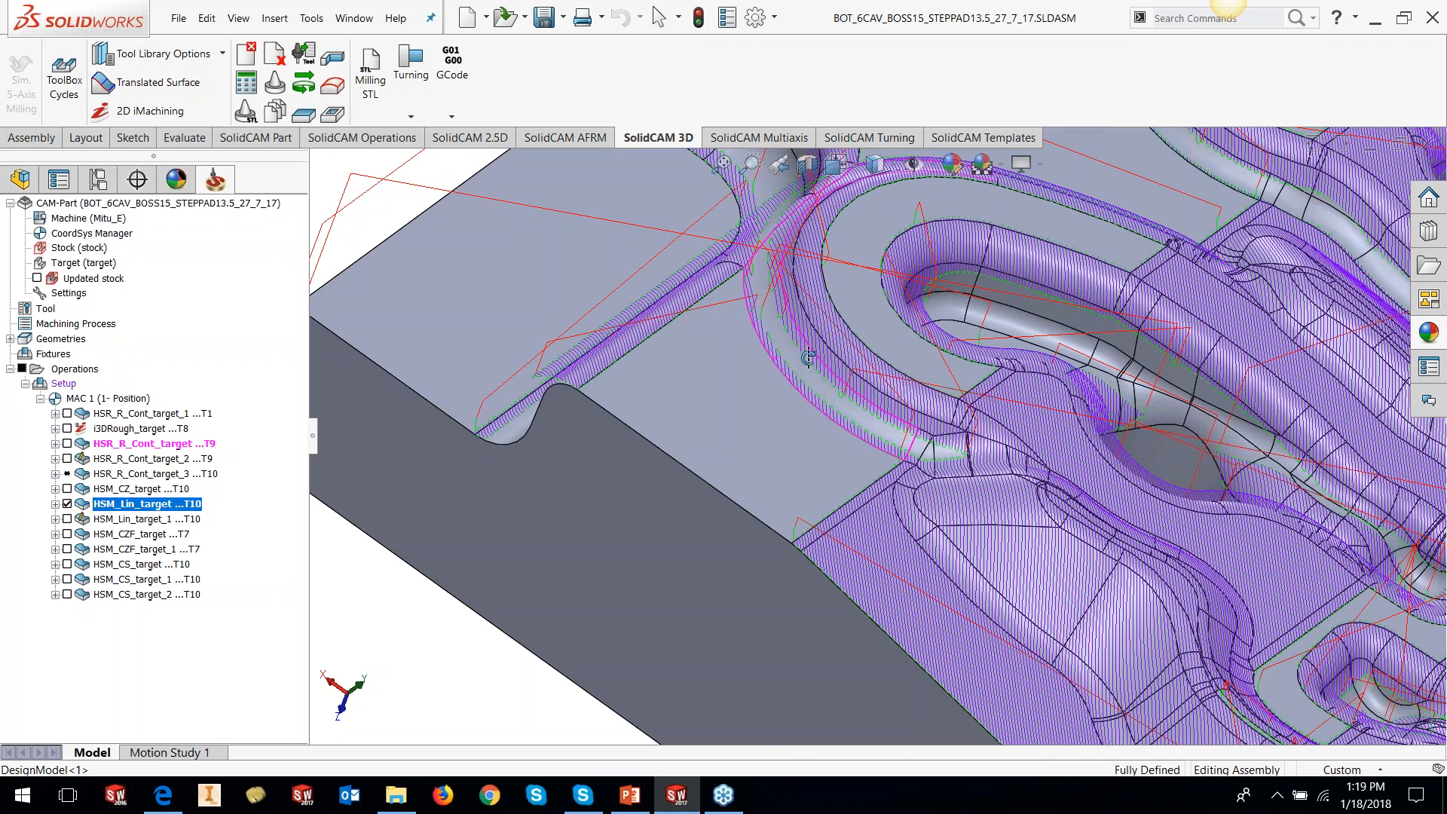
scroll(808, 357, up, 2)
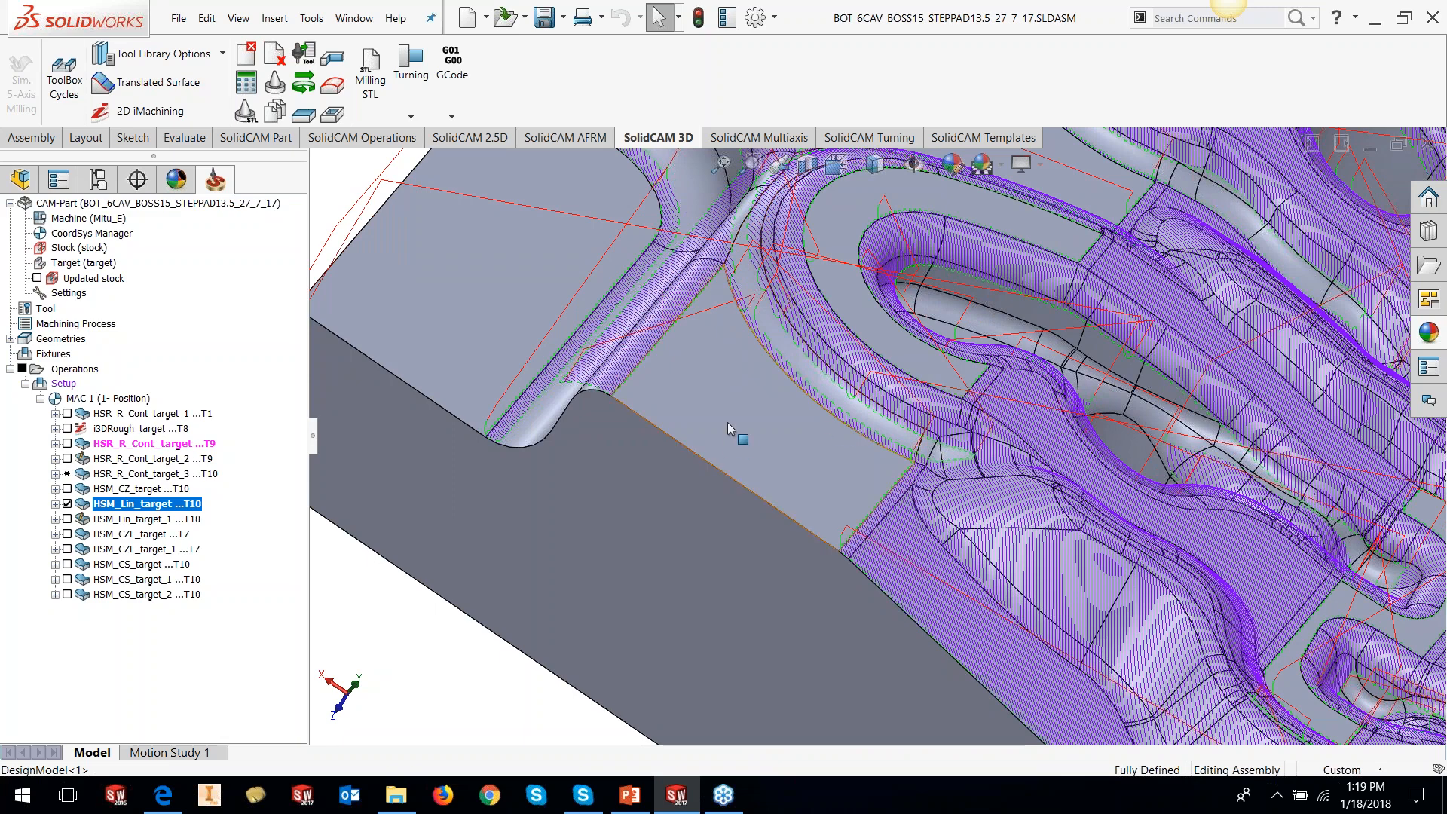
scroll(728, 424, up, 3)
middle_drag(866, 248, 813, 334)
scroll(812, 333, up, 7)
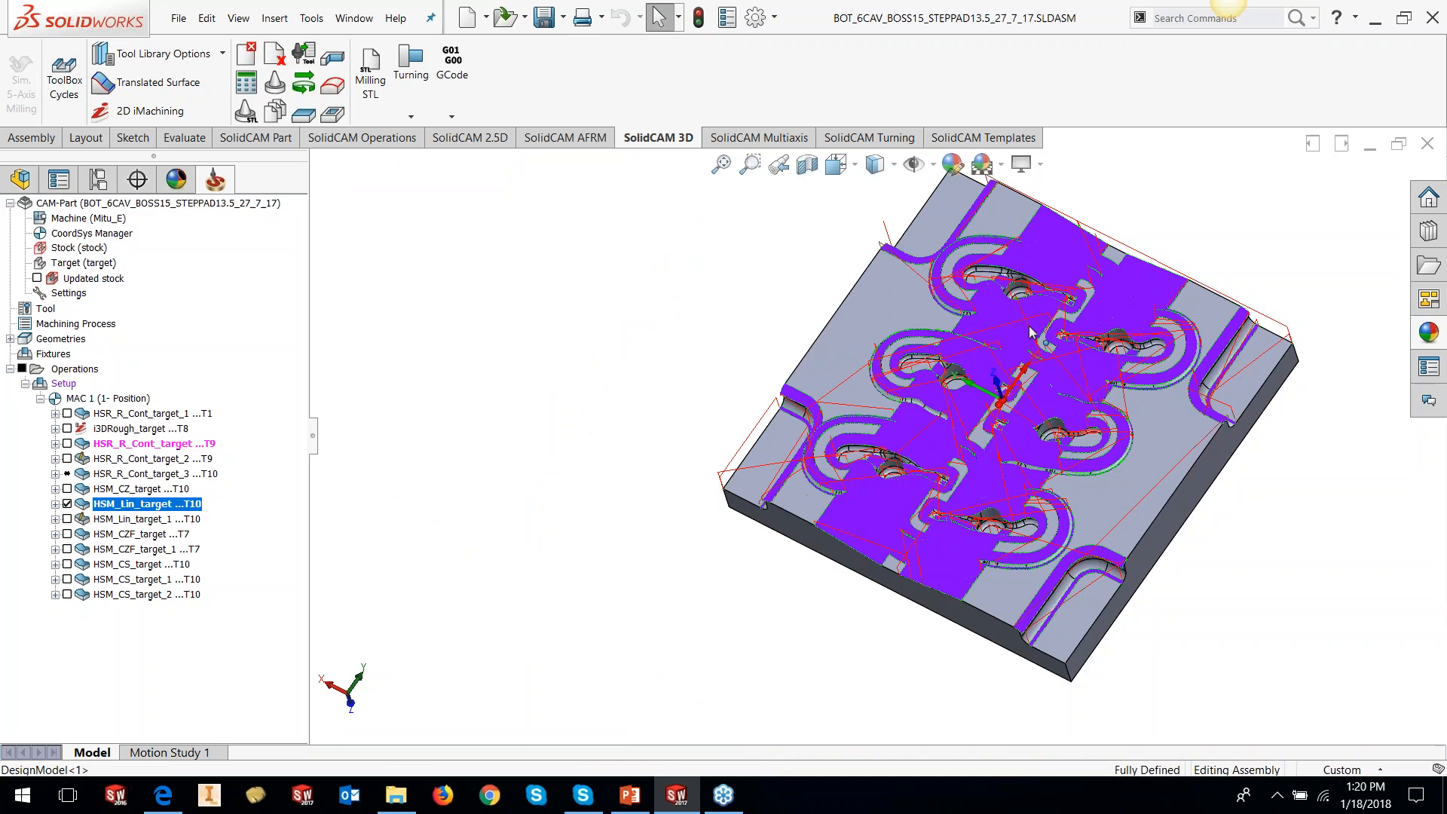
scroll(1029, 324, down, 3)
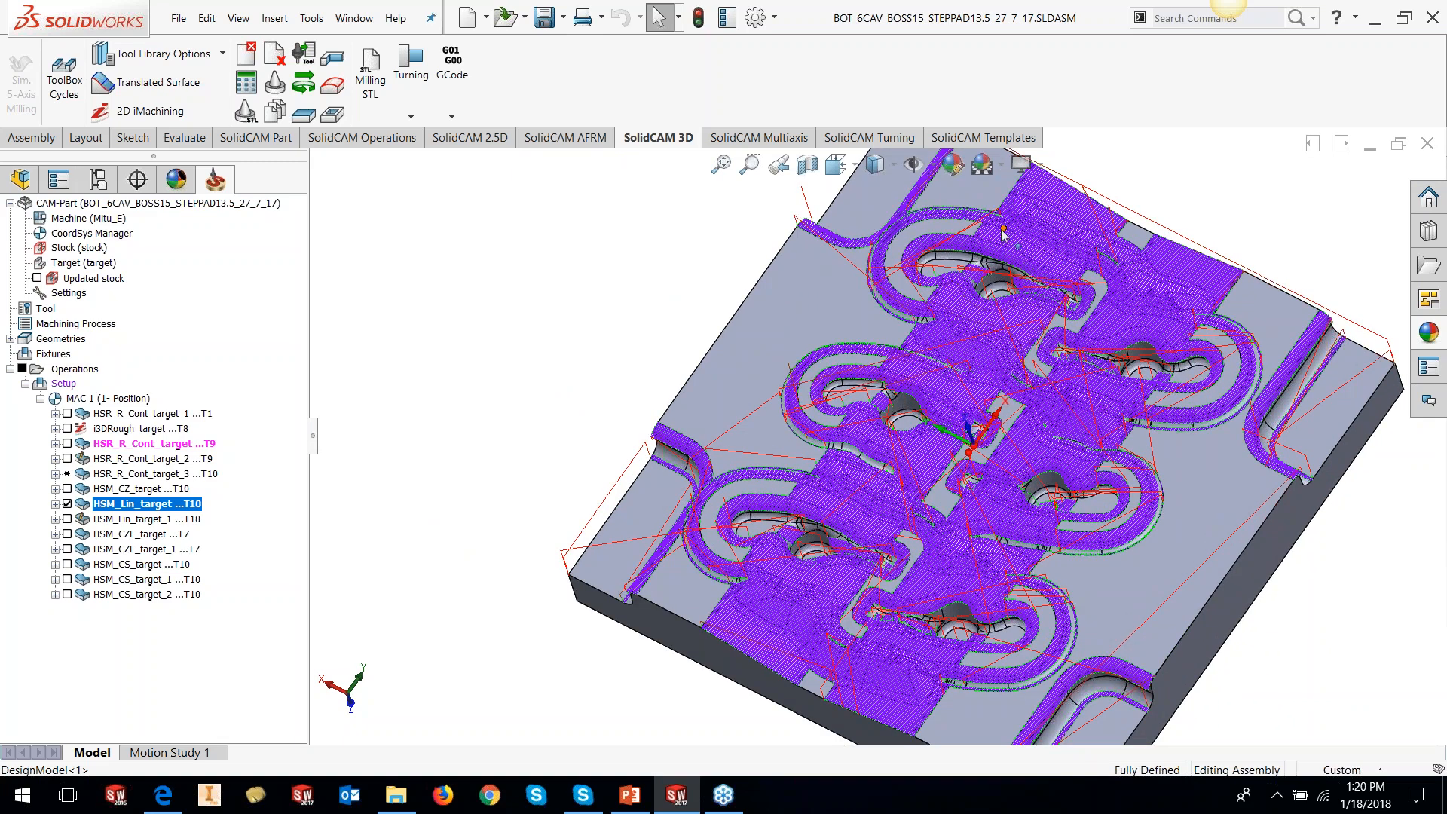
- Show the EDIT TP SEM FIN LINEAR sketch and open it to inspect the boundary, leaving it without changes
click(17, 185)
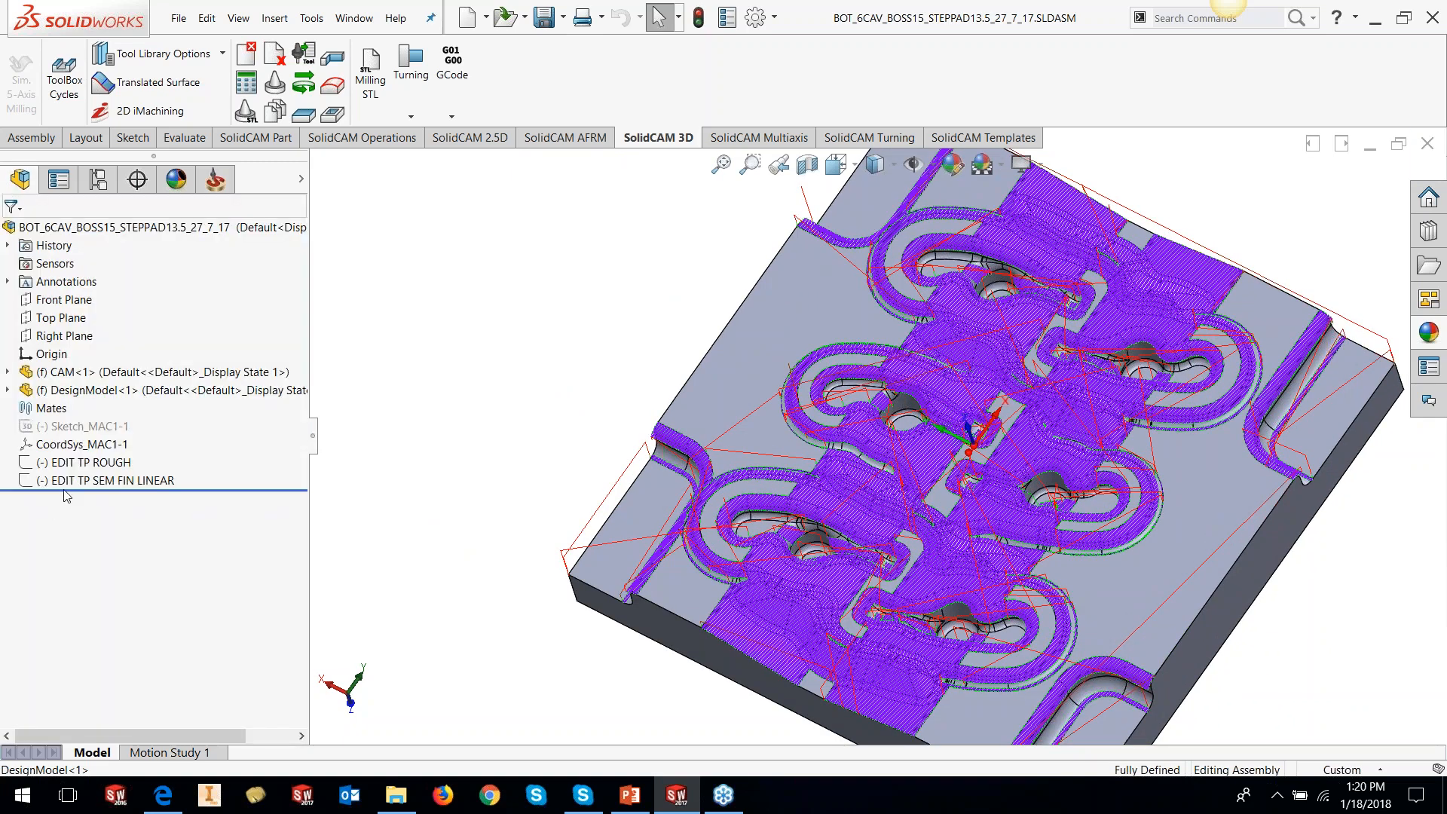
click(82, 462)
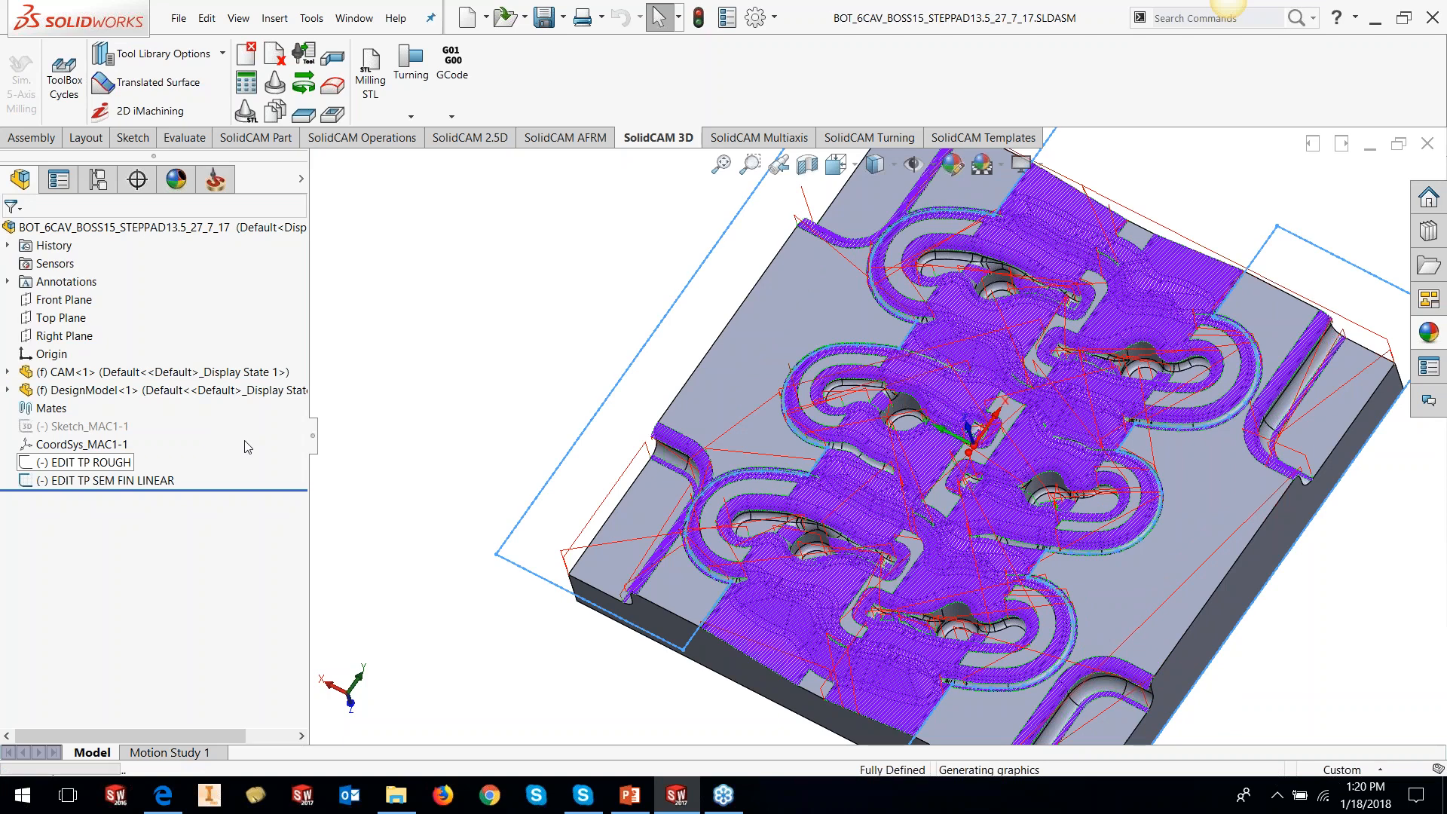
middle_drag(762, 407, 754, 298)
click(750, 339)
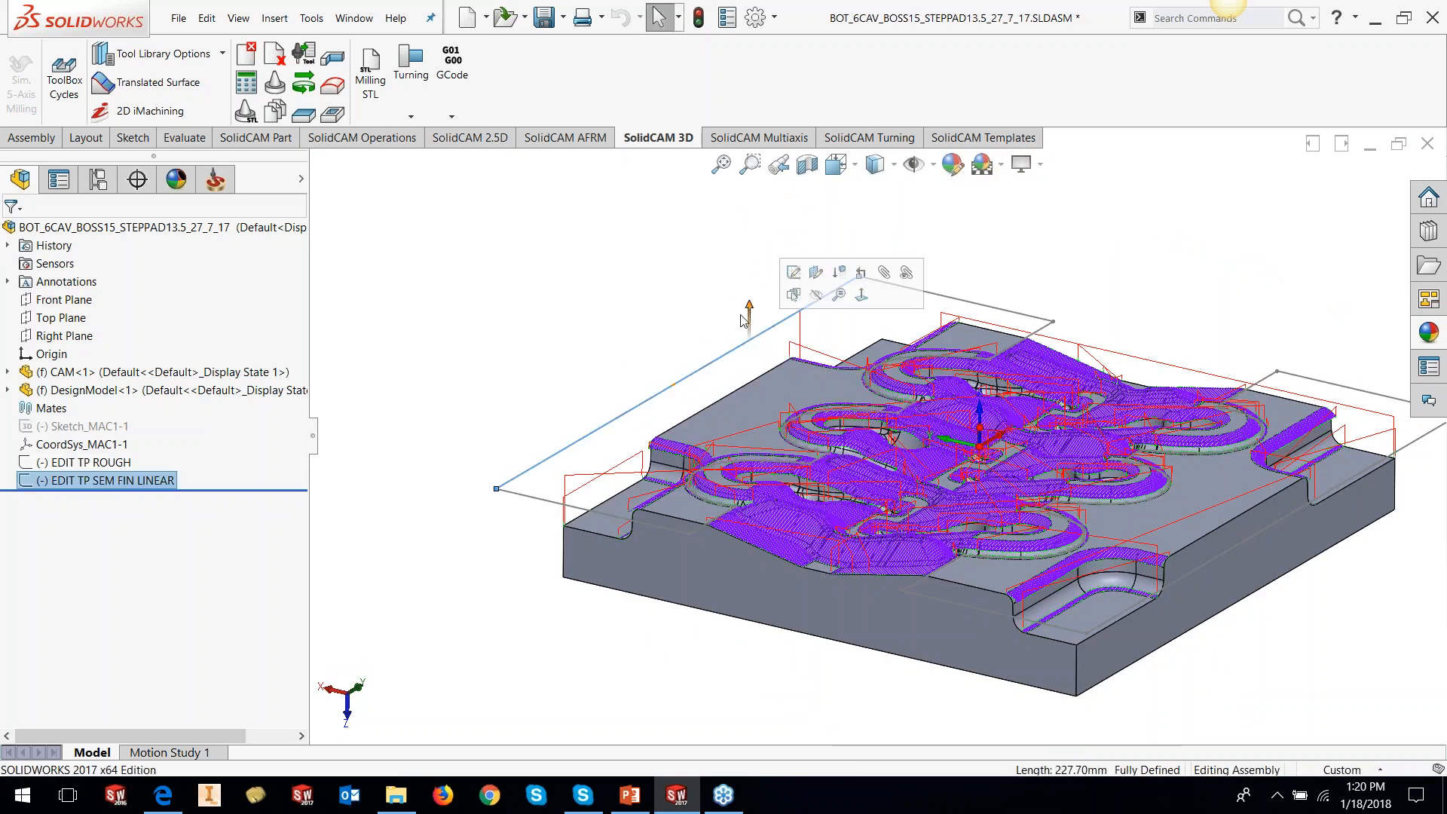
double_click(688, 374)
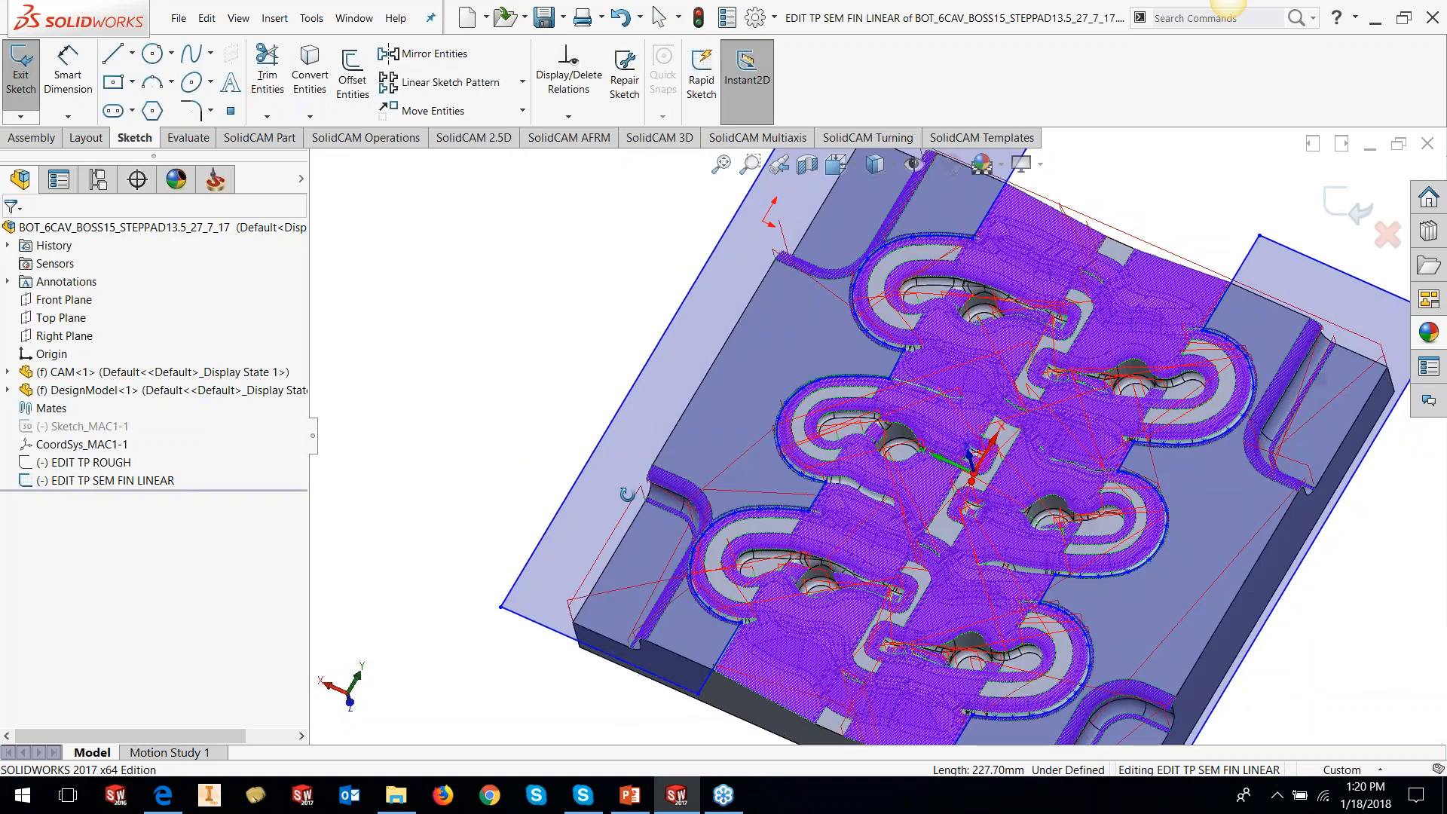
click(1390, 237)
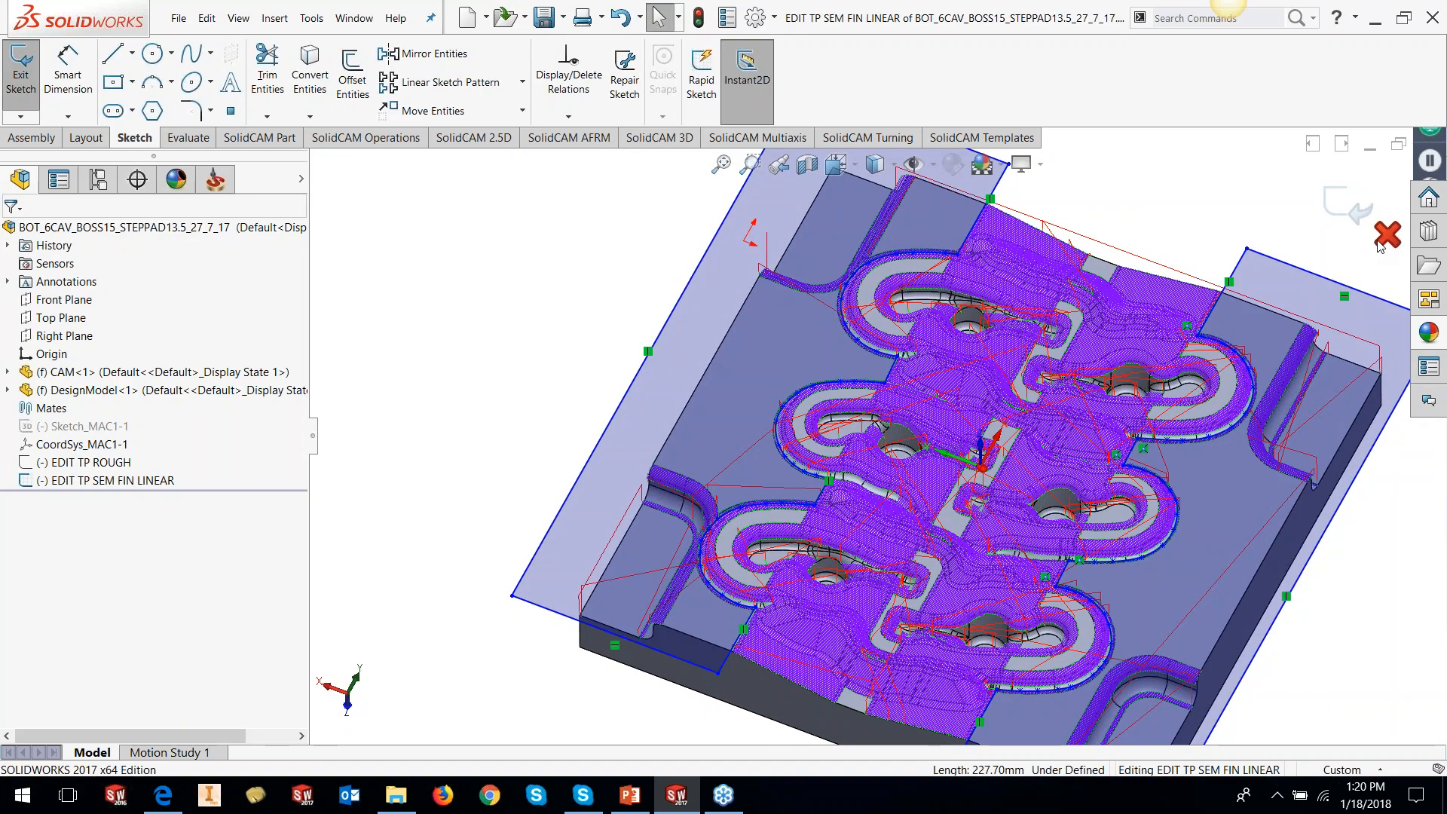
scroll(966, 467, up, 2)
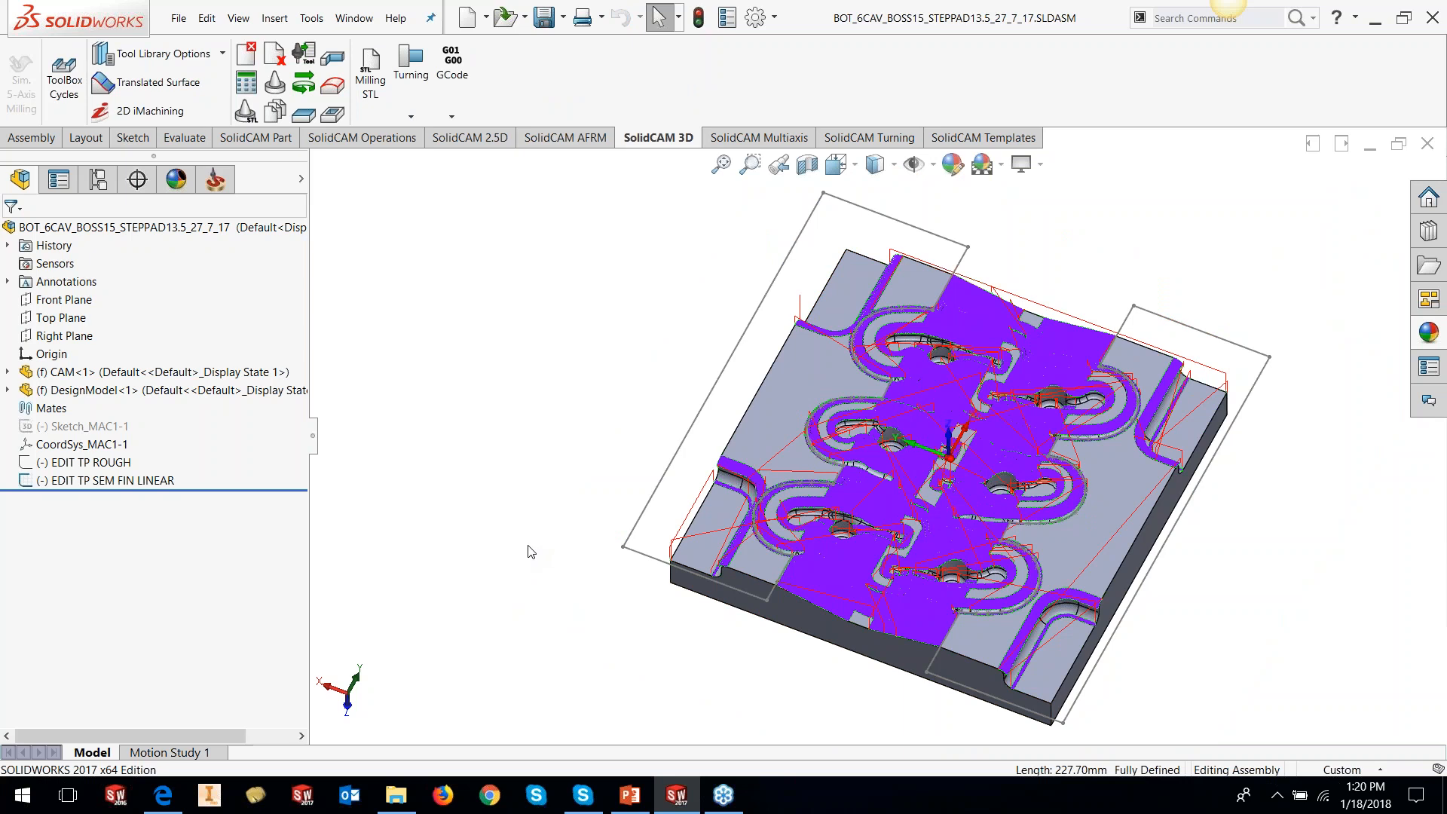
- Hide the HSM_Lin_target tool path and show the edited HSM_Lin_target_1 tool path instead
click(214, 181)
click(66, 503)
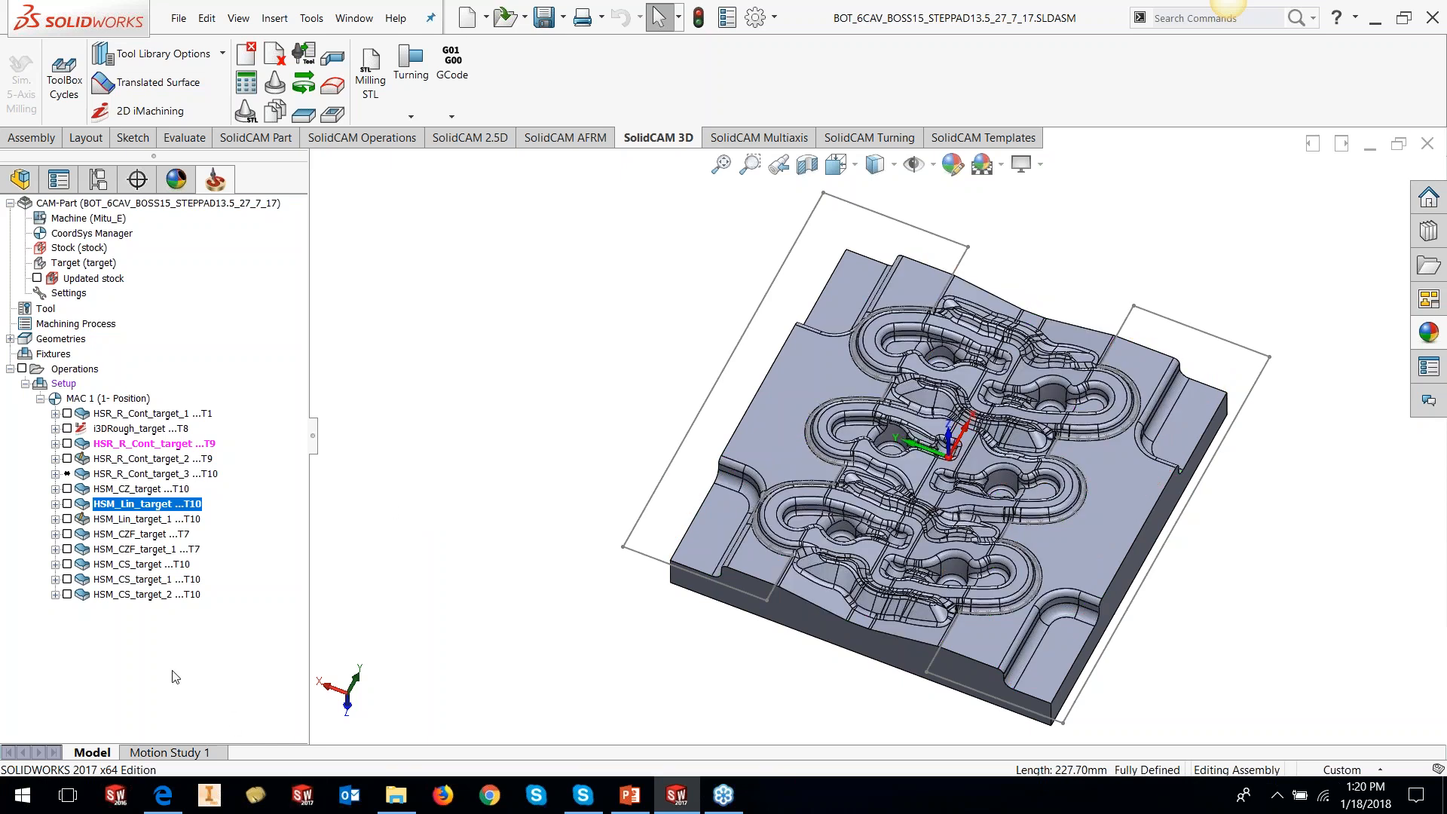
click(67, 518)
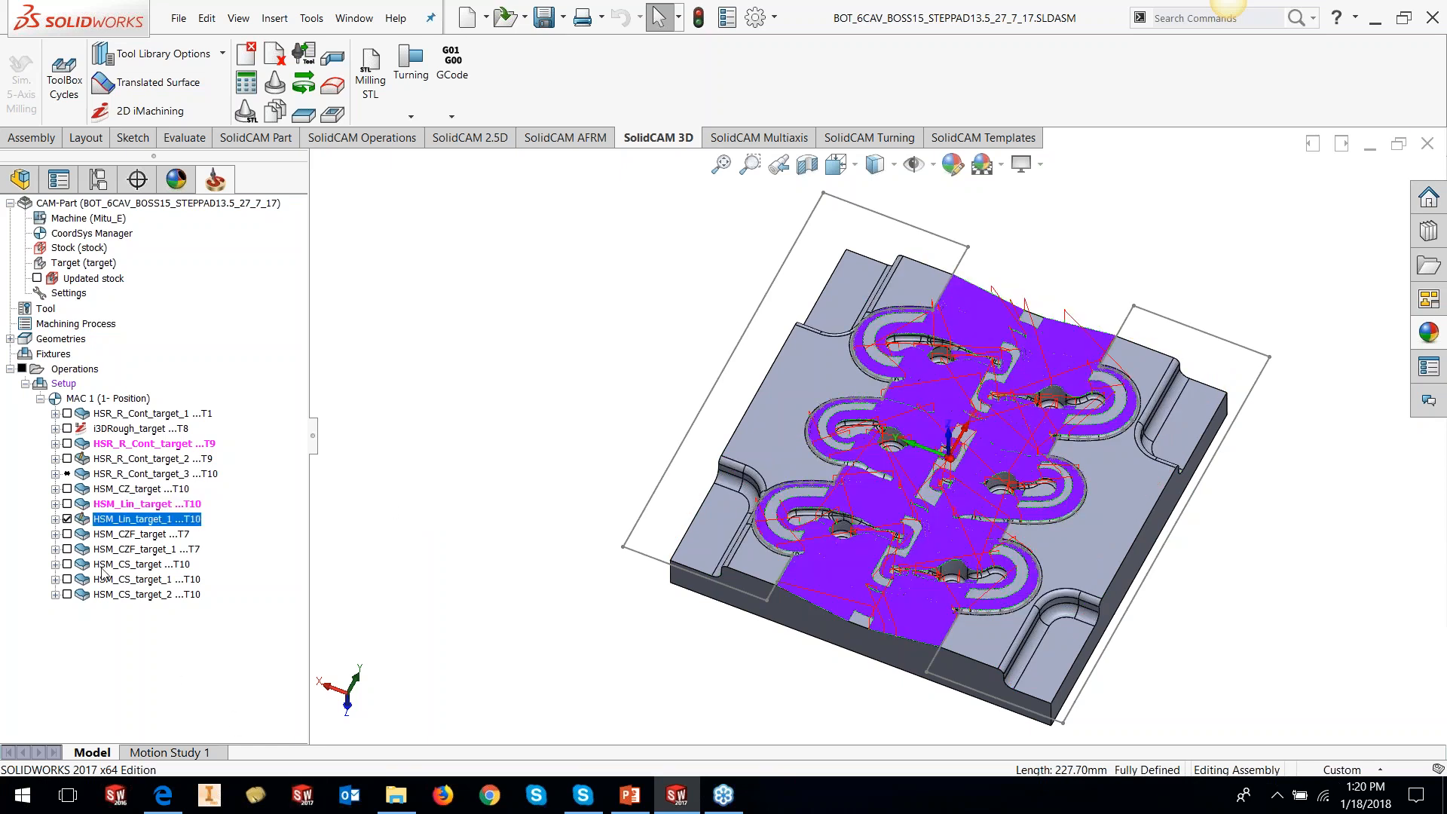
middle_drag(802, 550, 742, 648)
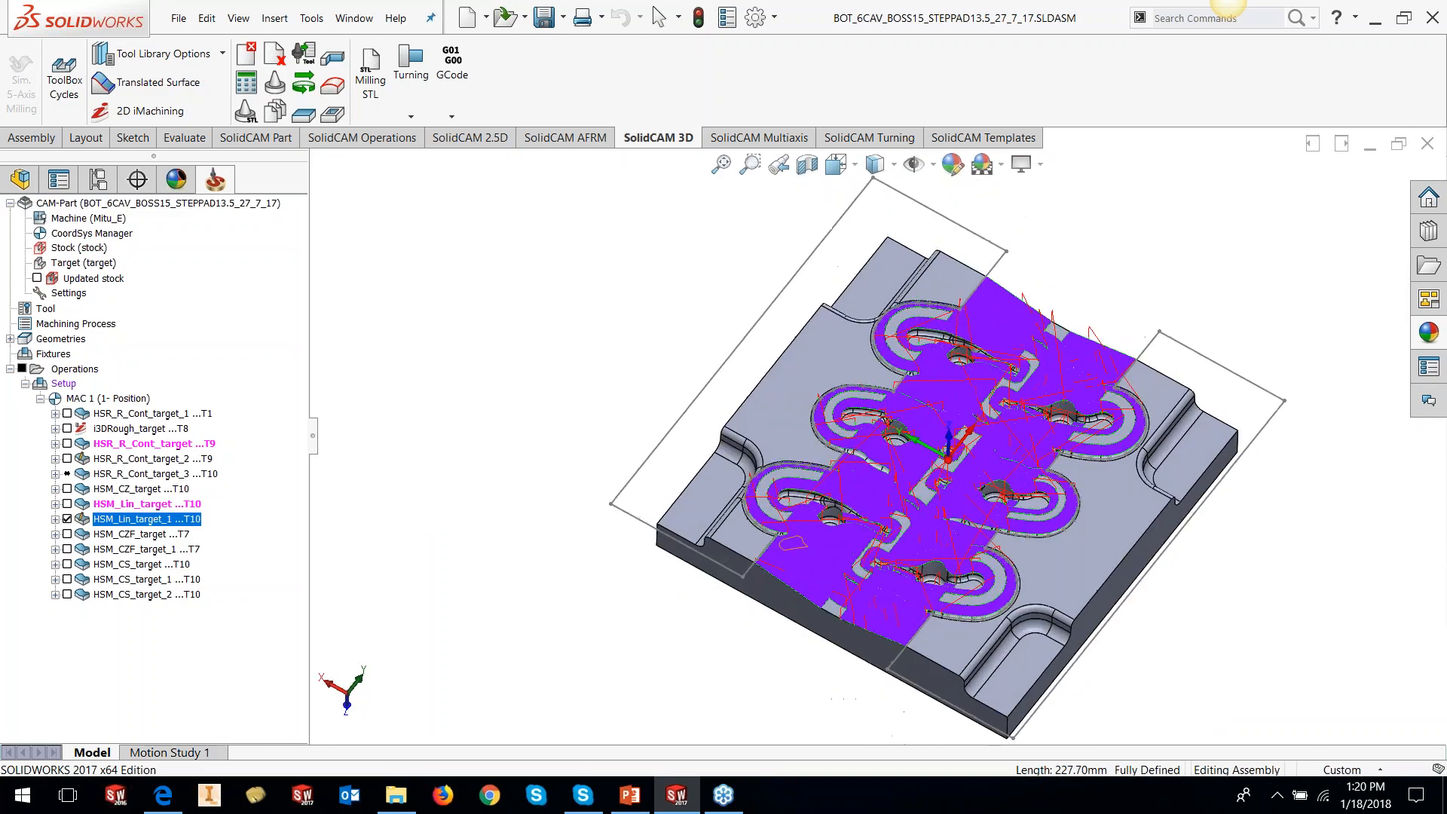
- Examine the HSM_Lin_target_1 tool path near the corner slots, around the cavities and across the whole mold
scroll(790, 518, down, 5)
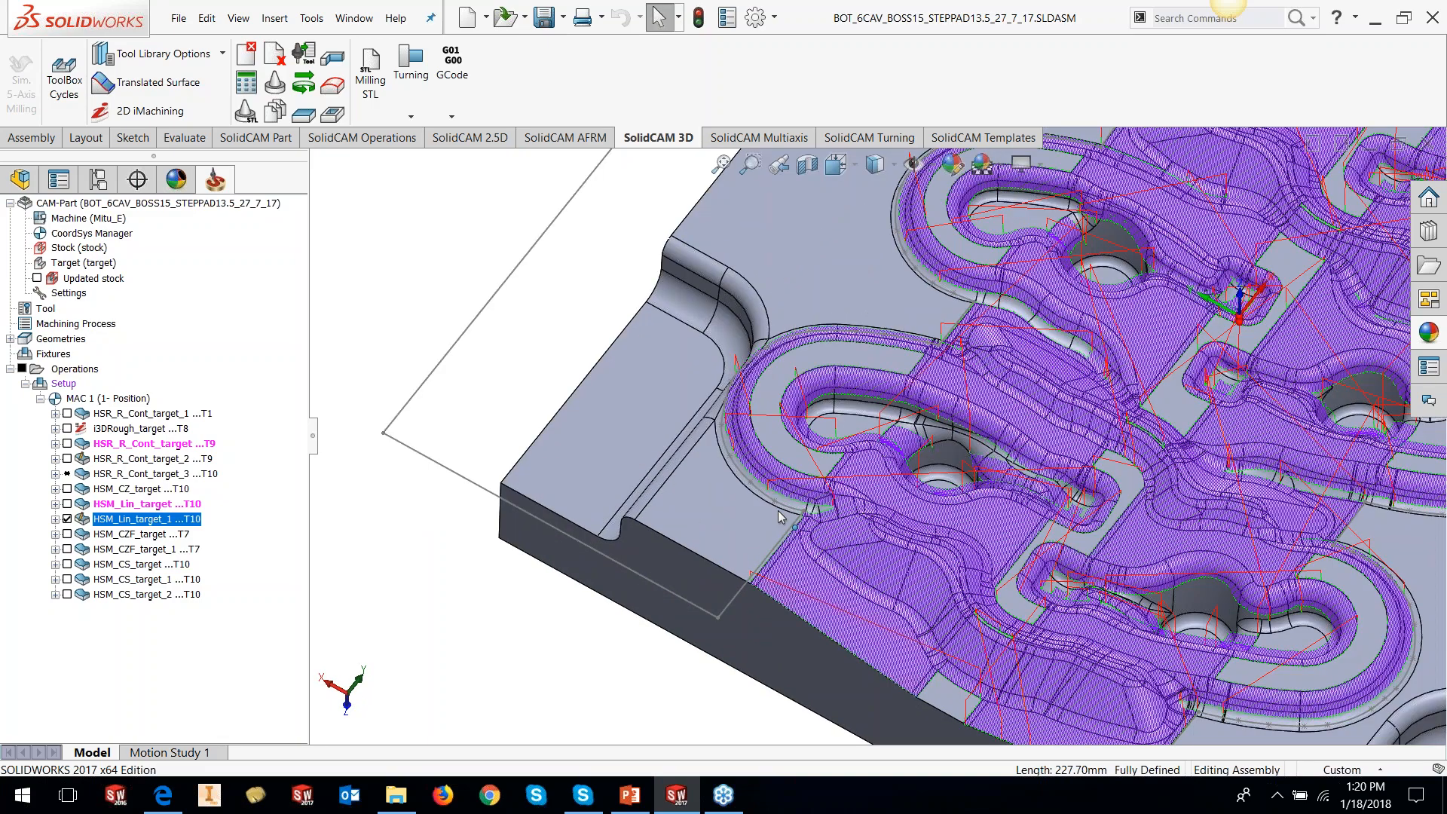
scroll(790, 518, down, 3)
scroll(789, 519, up, 8)
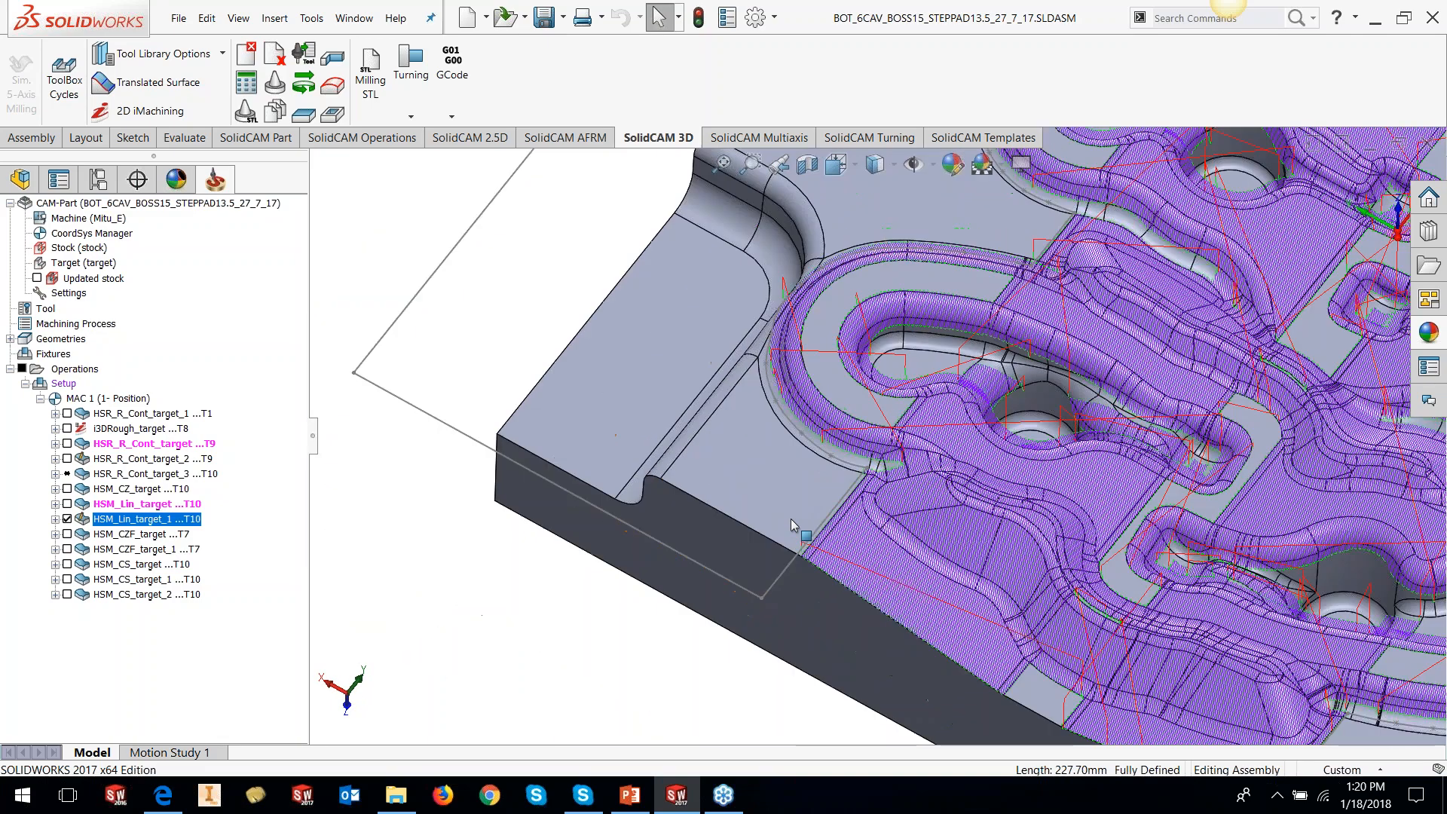
scroll(1230, 340, down, 2)
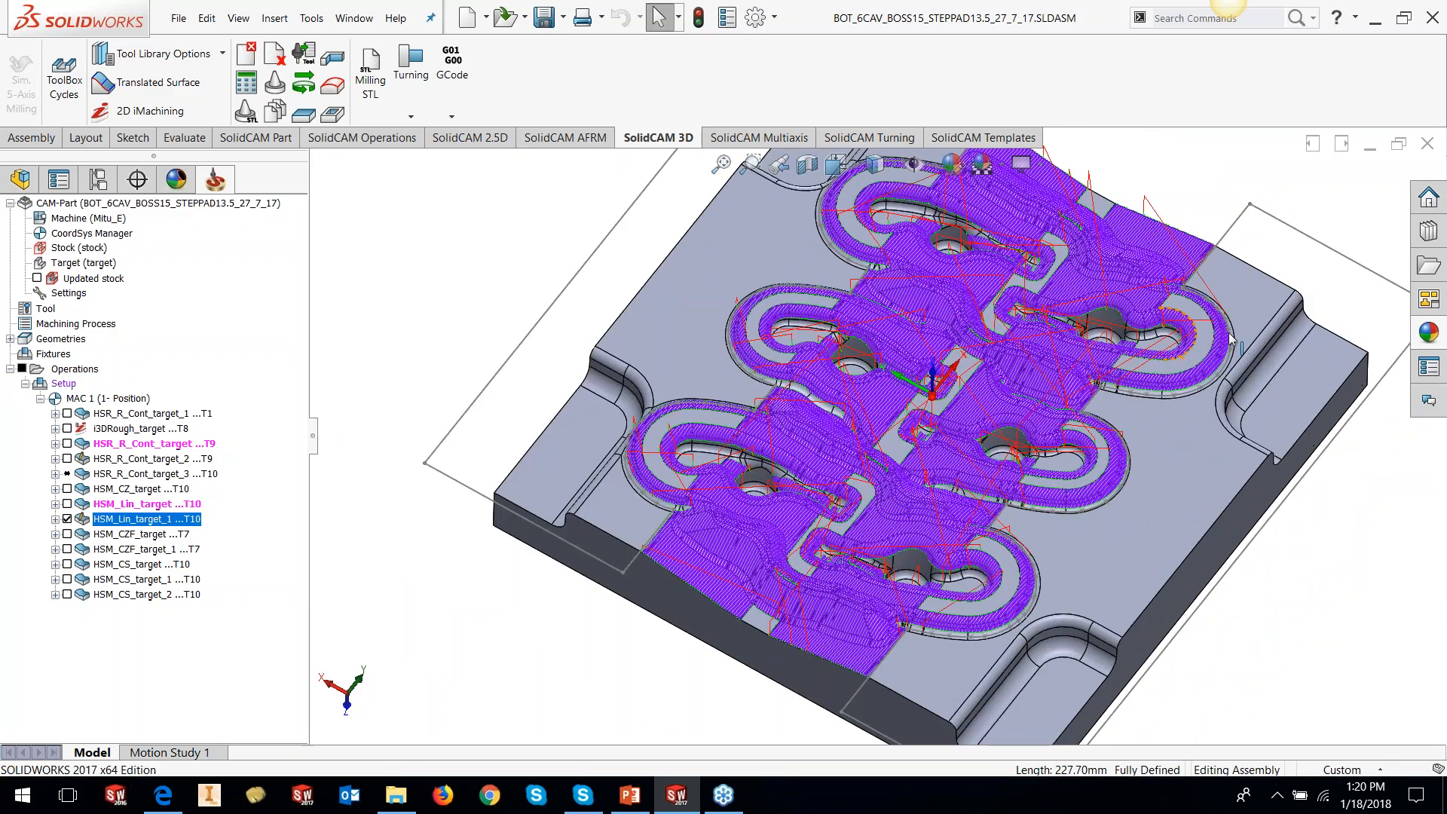
scroll(1236, 347, down, 4)
middle_drag(1132, 415, 1153, 371)
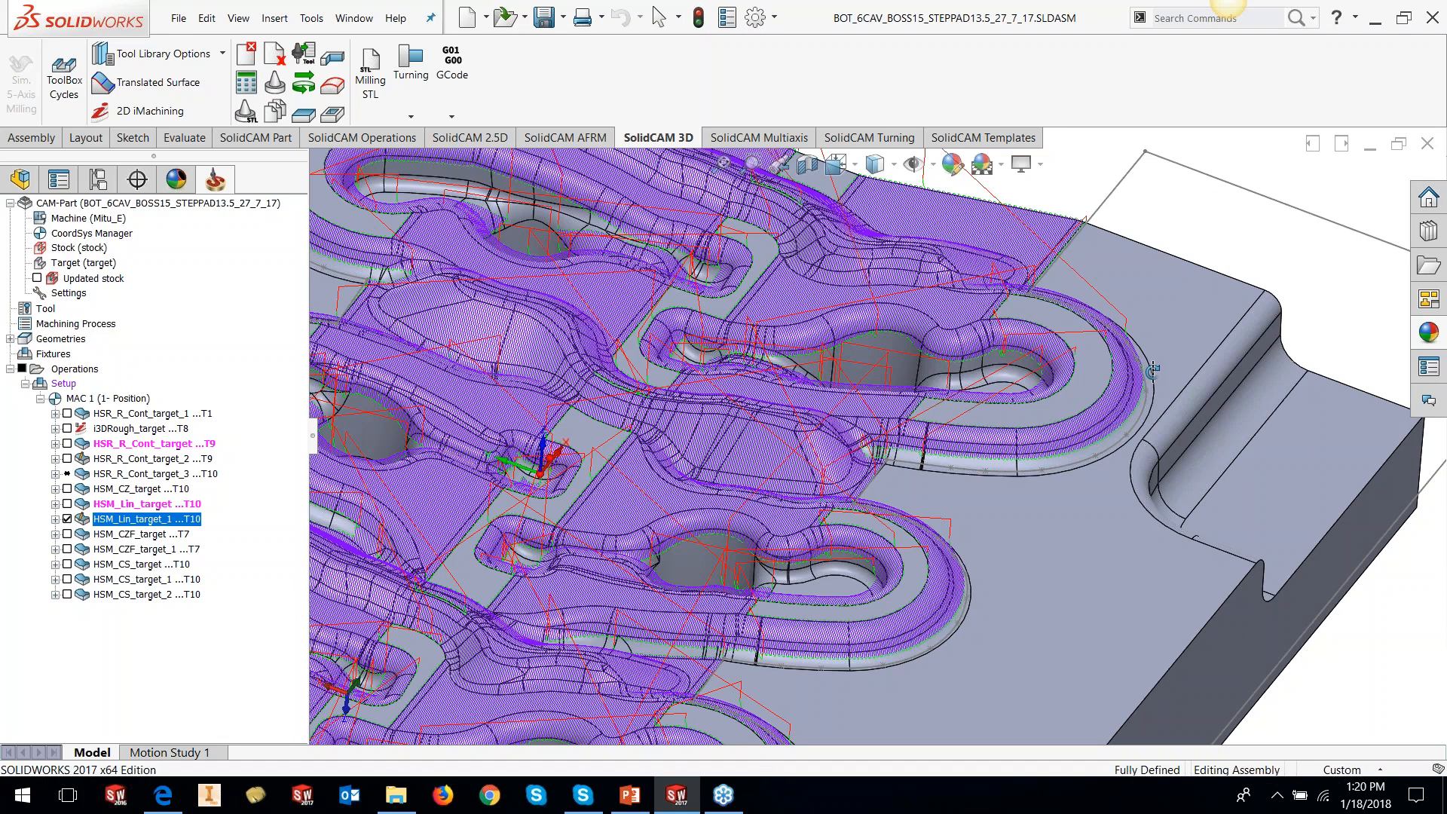
scroll(1092, 455, up, 8)
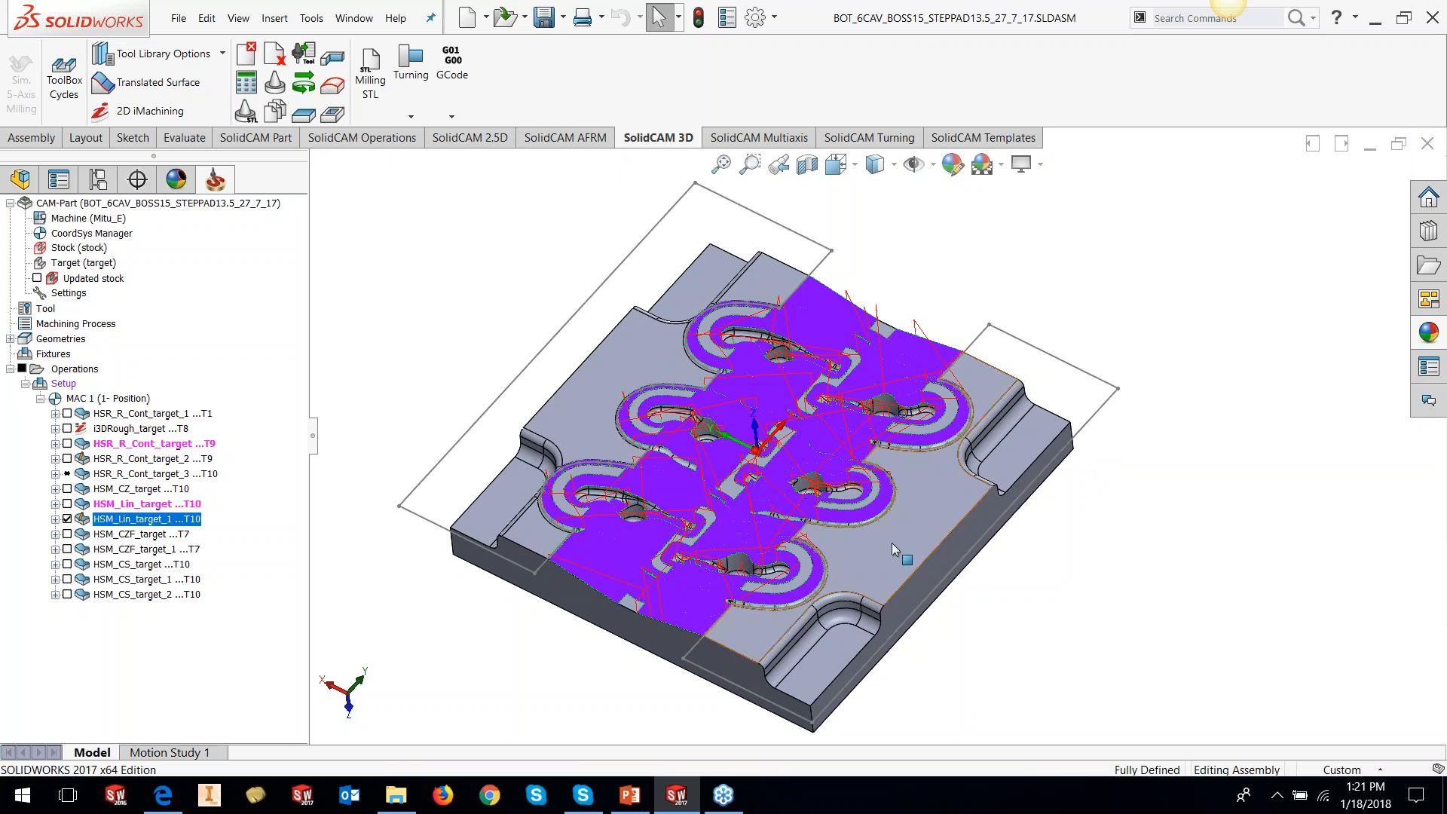
scroll(892, 542, up, 2)
scroll(870, 527, down, 2)
mouse_move(870, 527)
middle_down()
mouse_move(919, 562)
mouse_move(863, 507)
middle_up()
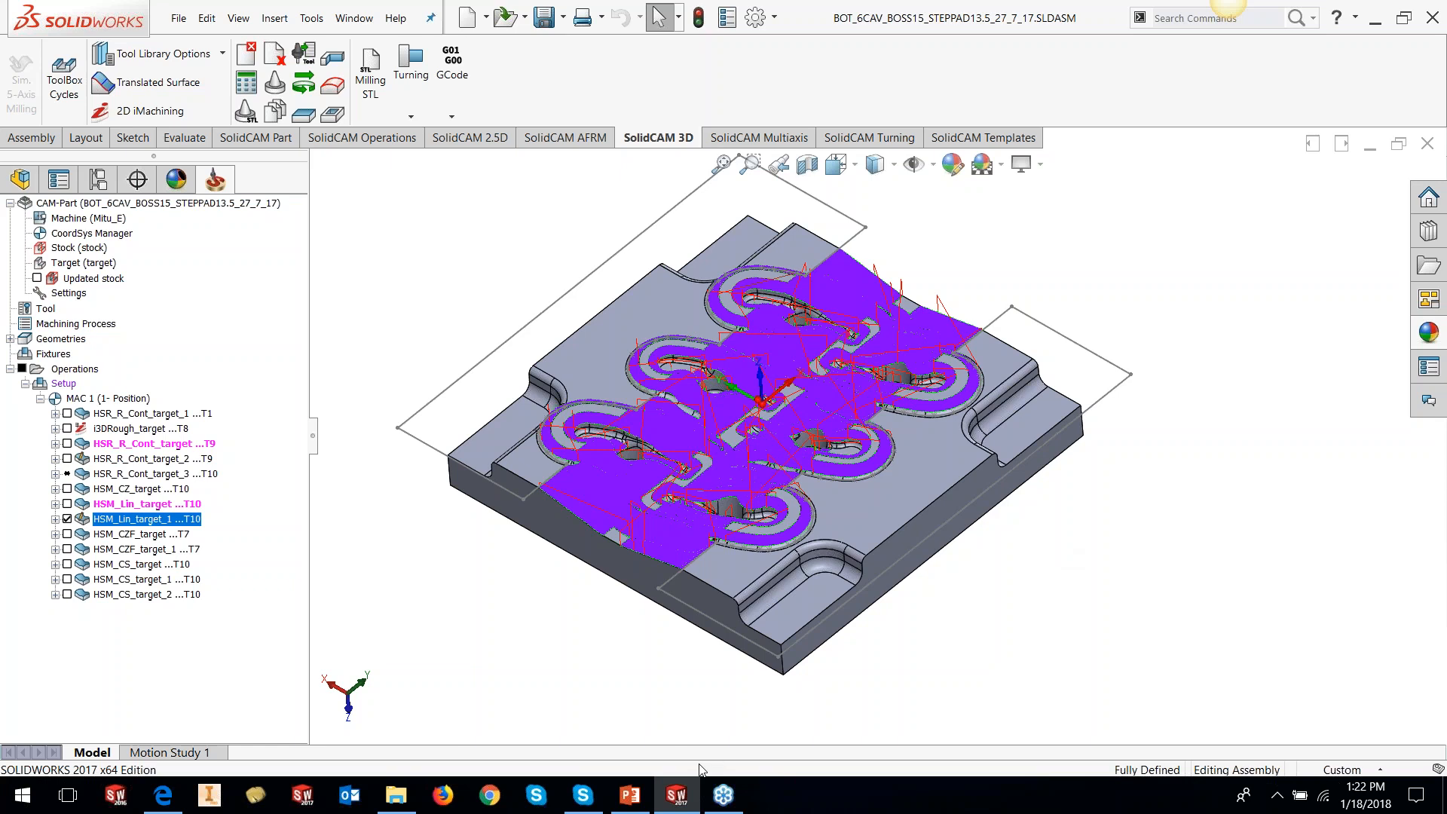
- Switch to the SolidCAM_2017_SP1_Whats_New presentation in PowerPoint and start the slide show from the current Tool Path Editing slide
click(630, 795)
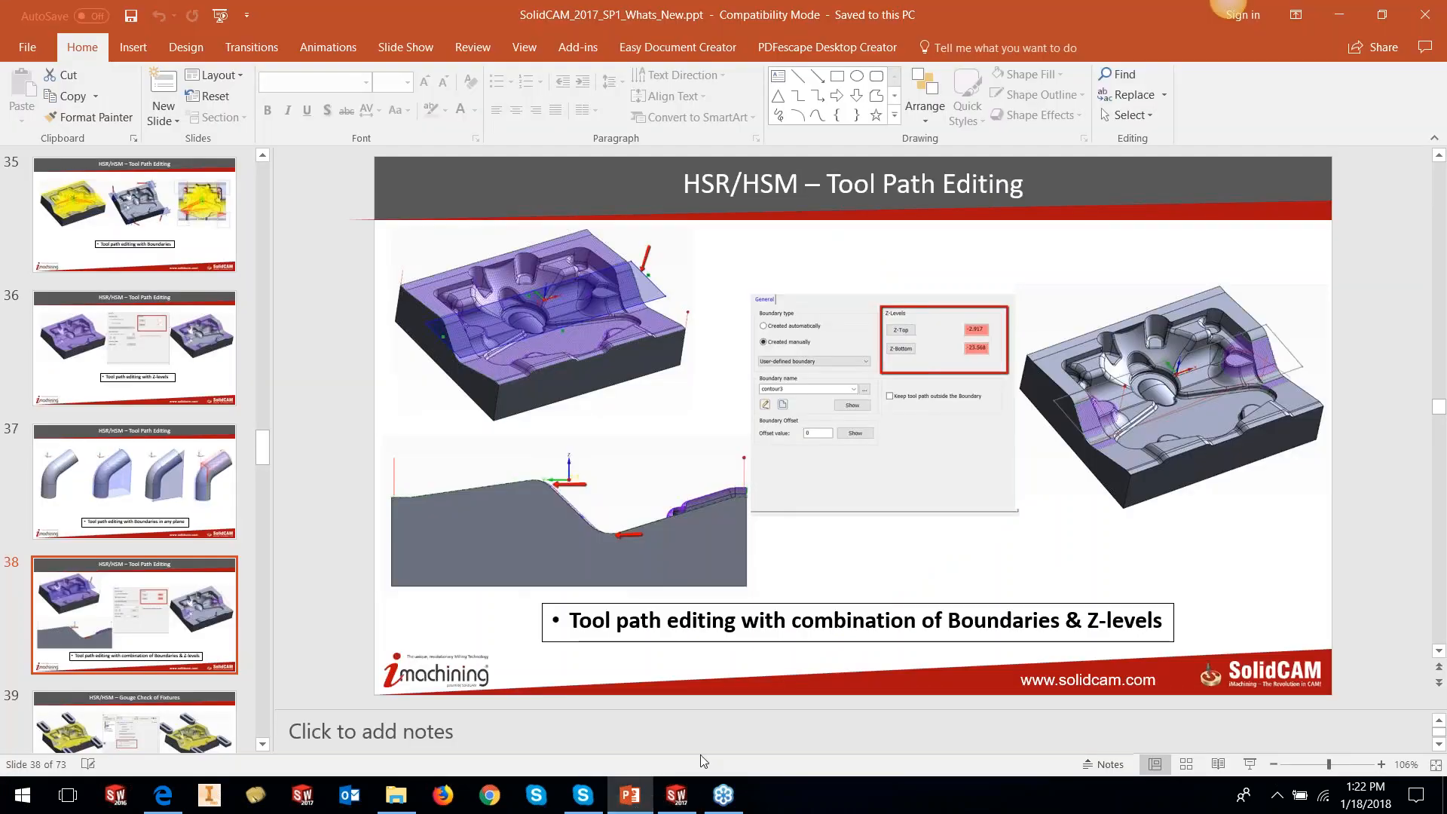
click(1250, 764)
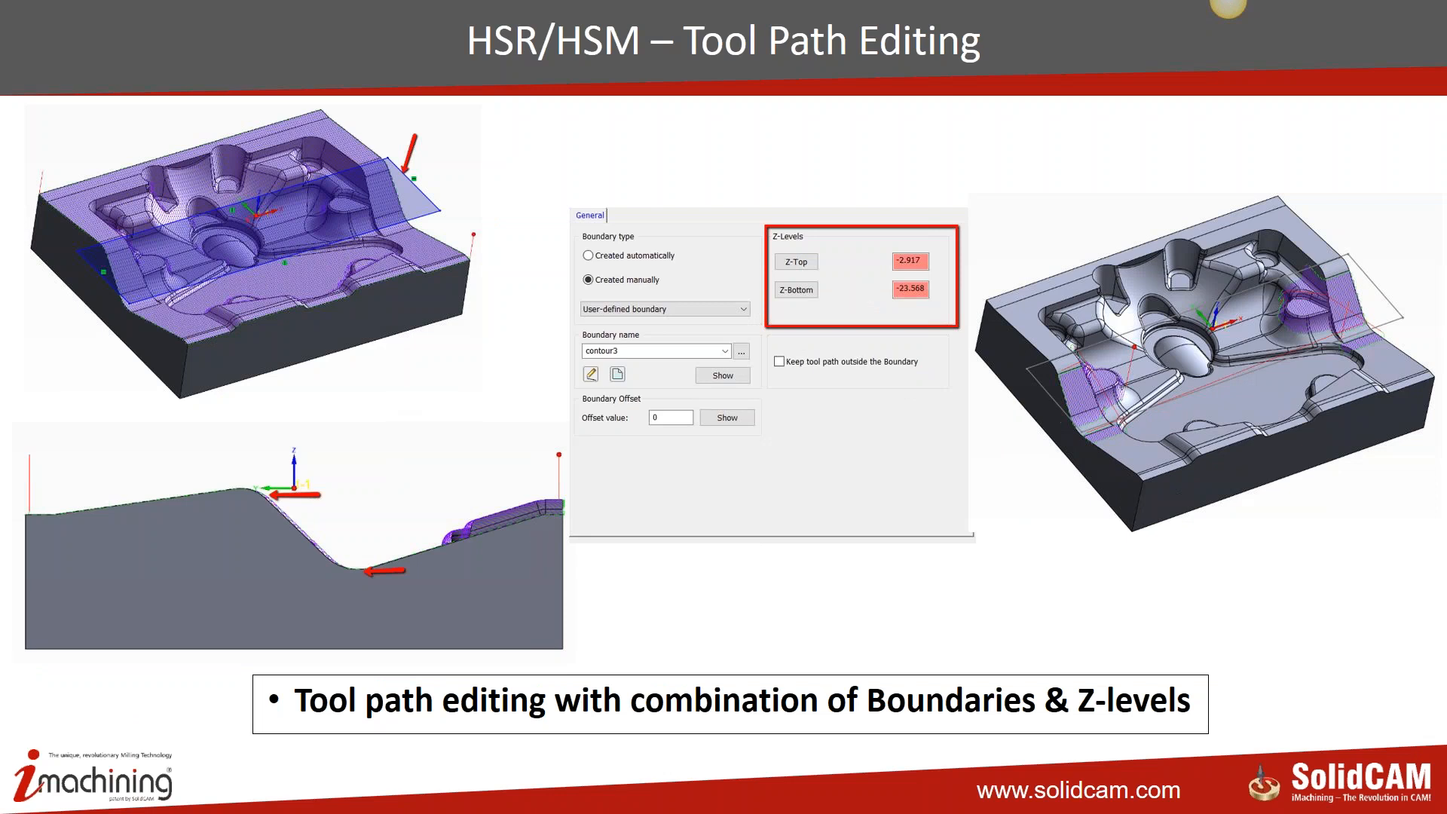
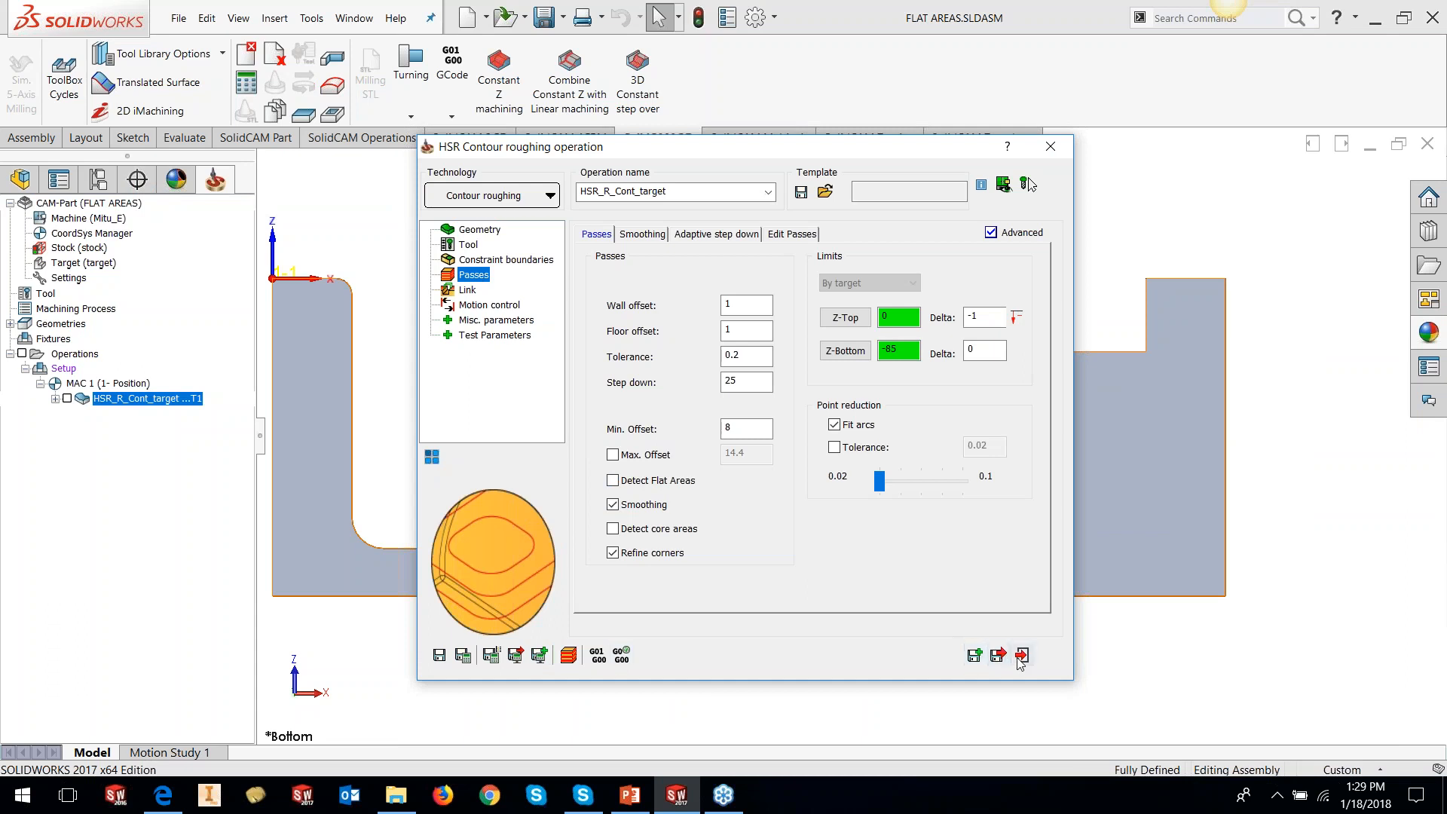
- Leave the contour roughing operation dialog and show the HSR_R_Cont_target tool path to examine its levels along the stepped flats
click(1022, 654)
click(67, 399)
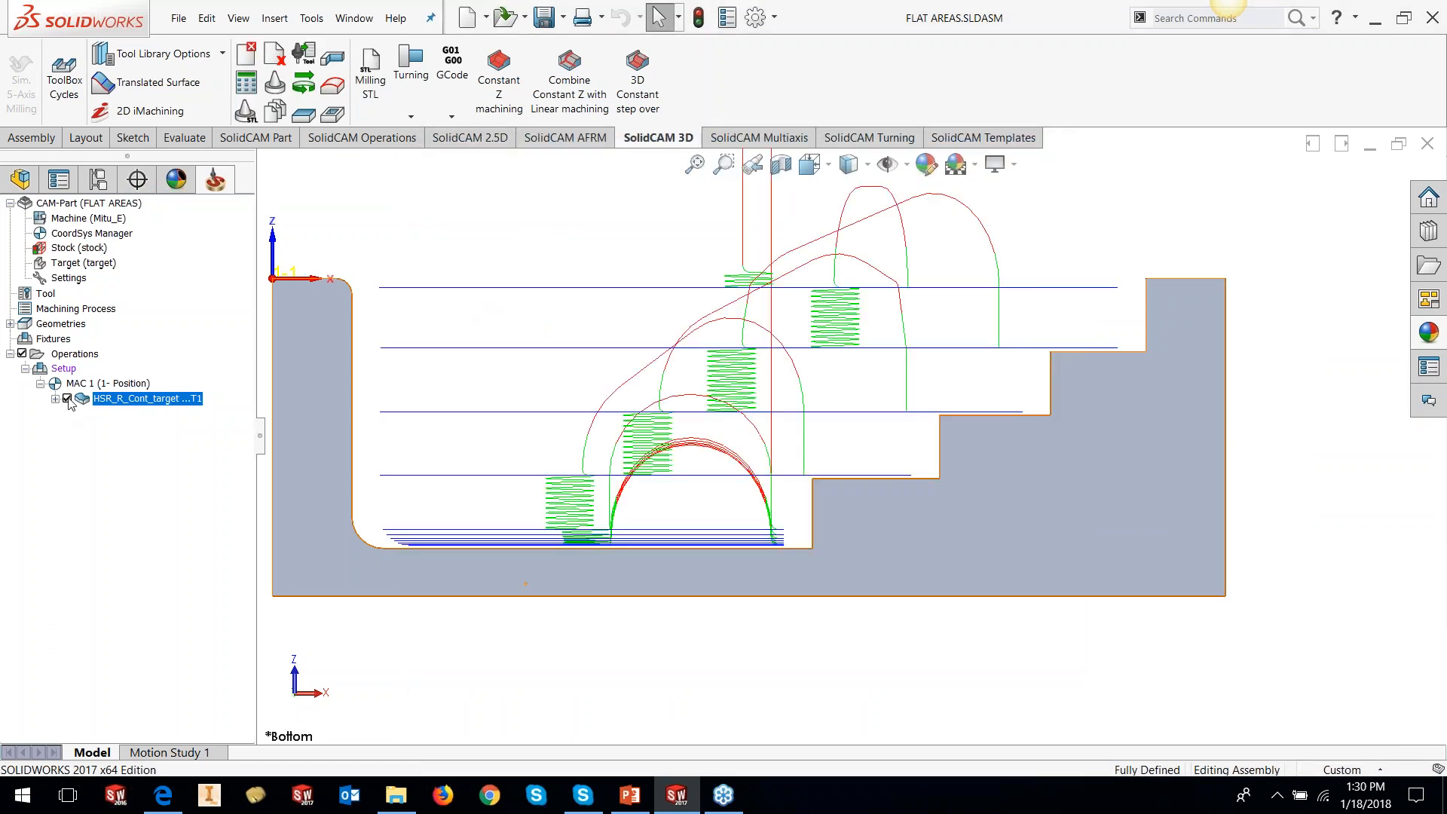
scroll(916, 500, down, 4)
scroll(750, 539, down, 3)
scroll(930, 498, up, 3)
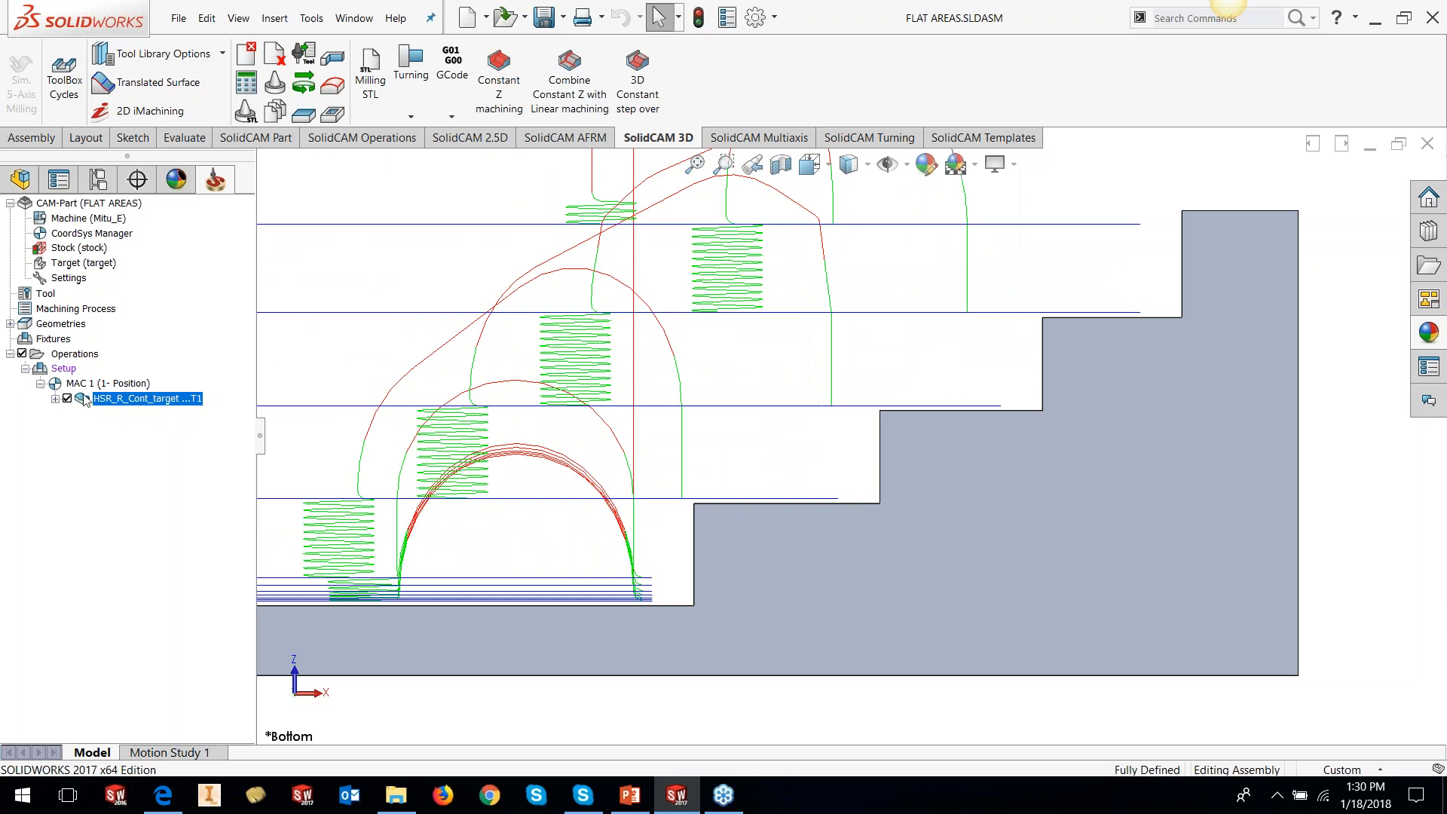
- Edit the HSR_R_Cont_target operation with a step down of 30, save and calculate it, and close the dialog
right_click(117, 400)
click(365, 263)
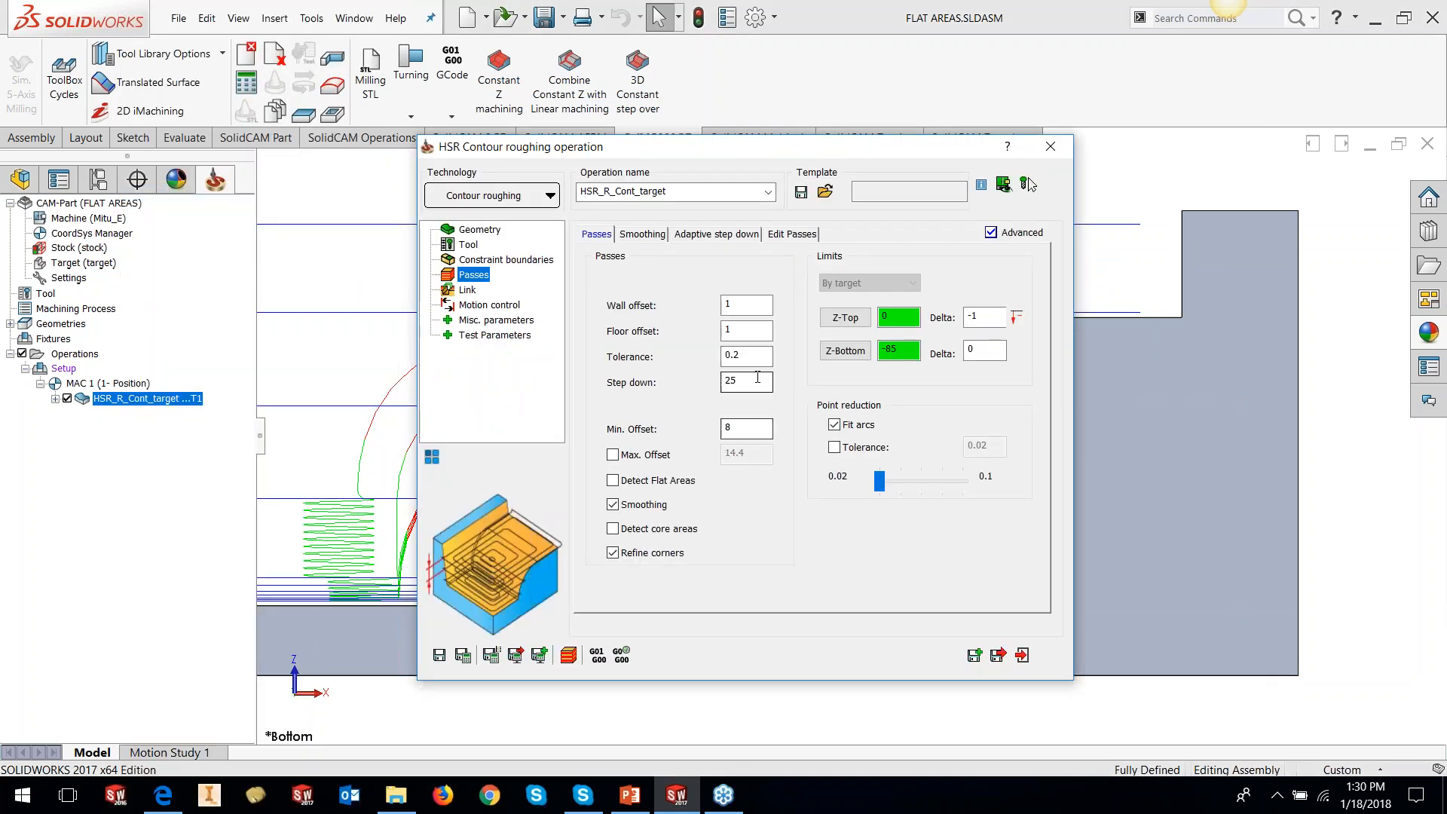
key(Tab)
text(30)
click(463, 655)
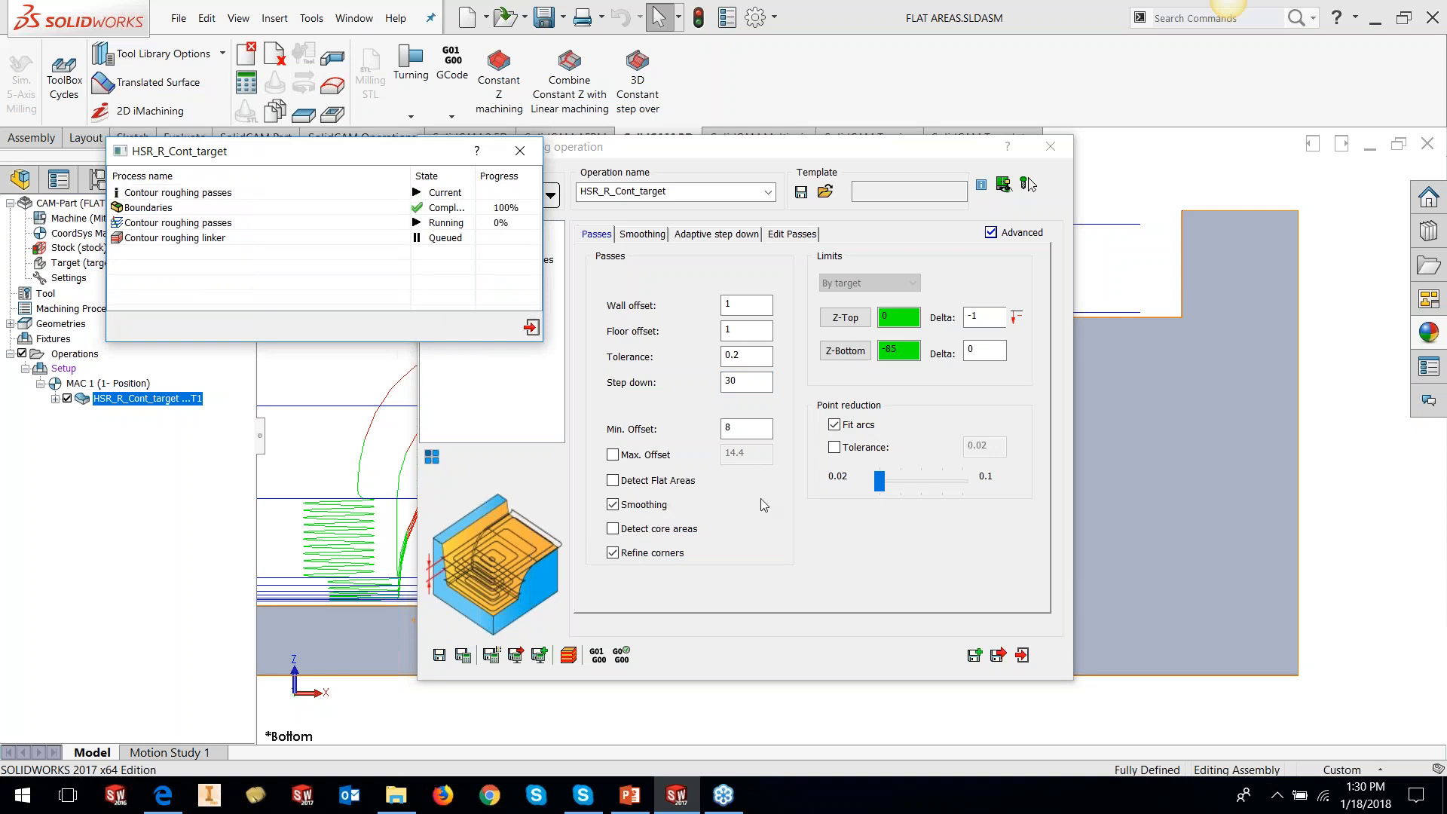
click(1051, 148)
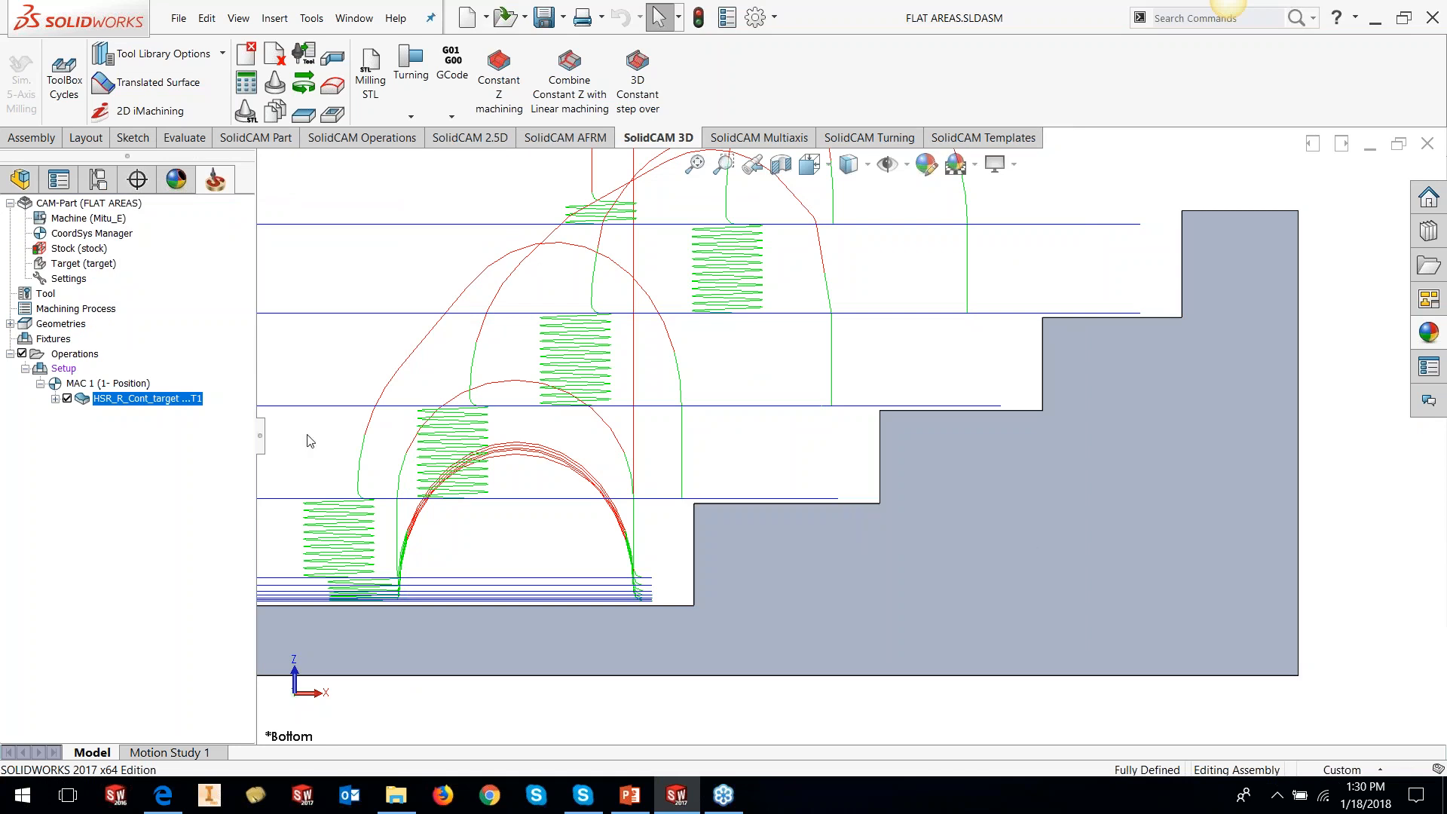
- Enable Detect Flat Areas in the HSR_R_Cont_target passes, then save and calculate the operation
right_click(168, 398)
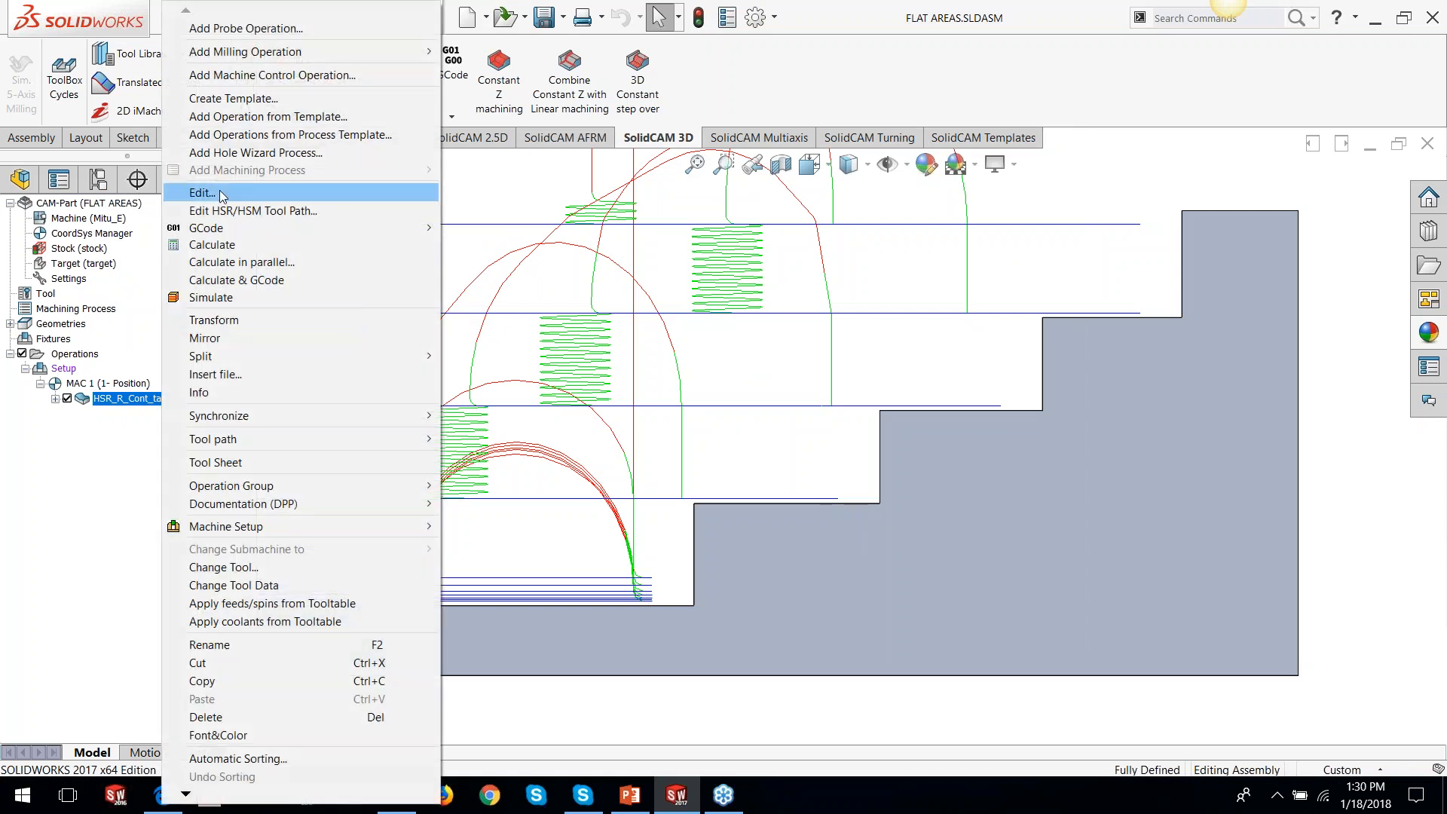
click(221, 193)
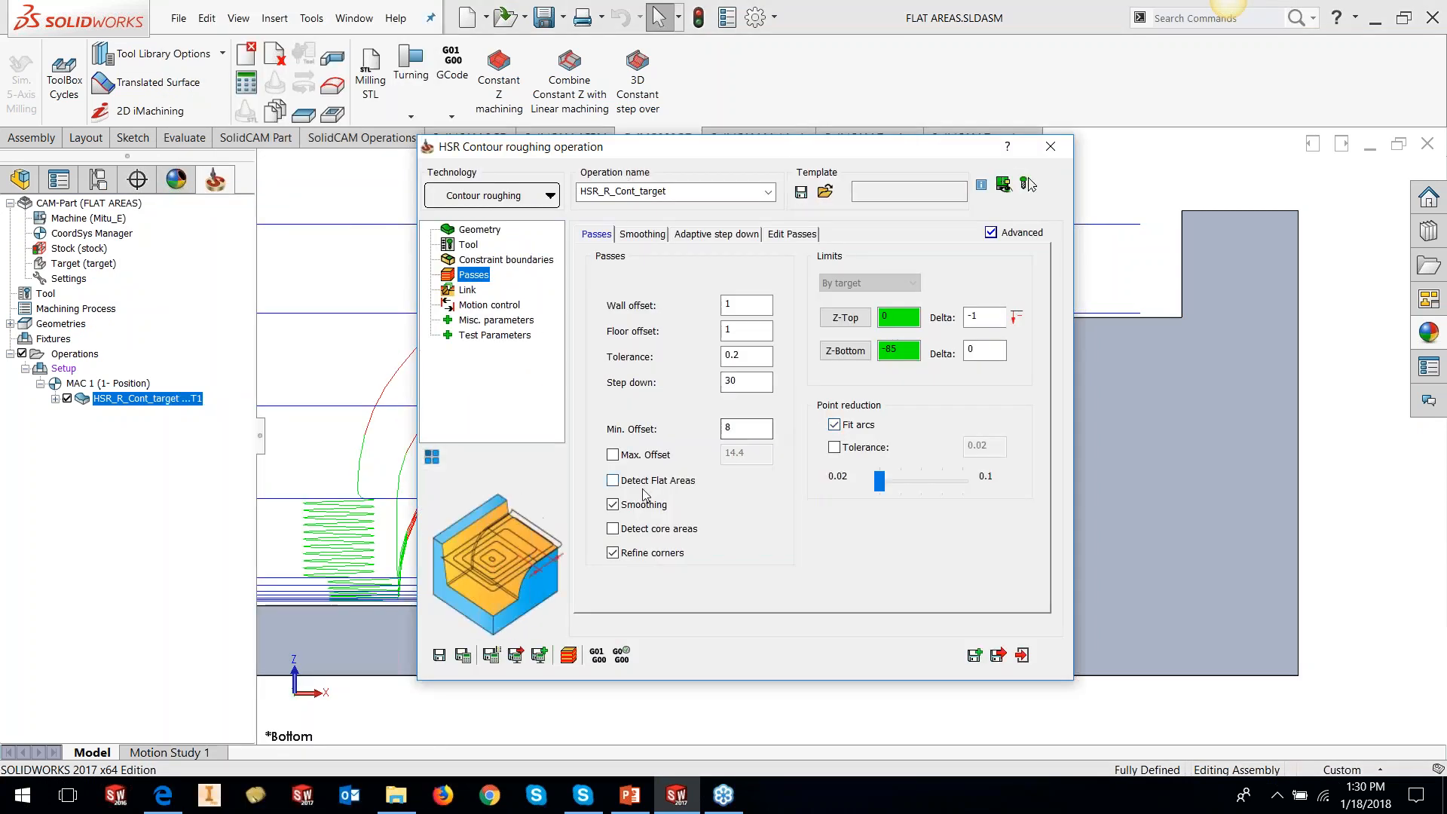
click(645, 483)
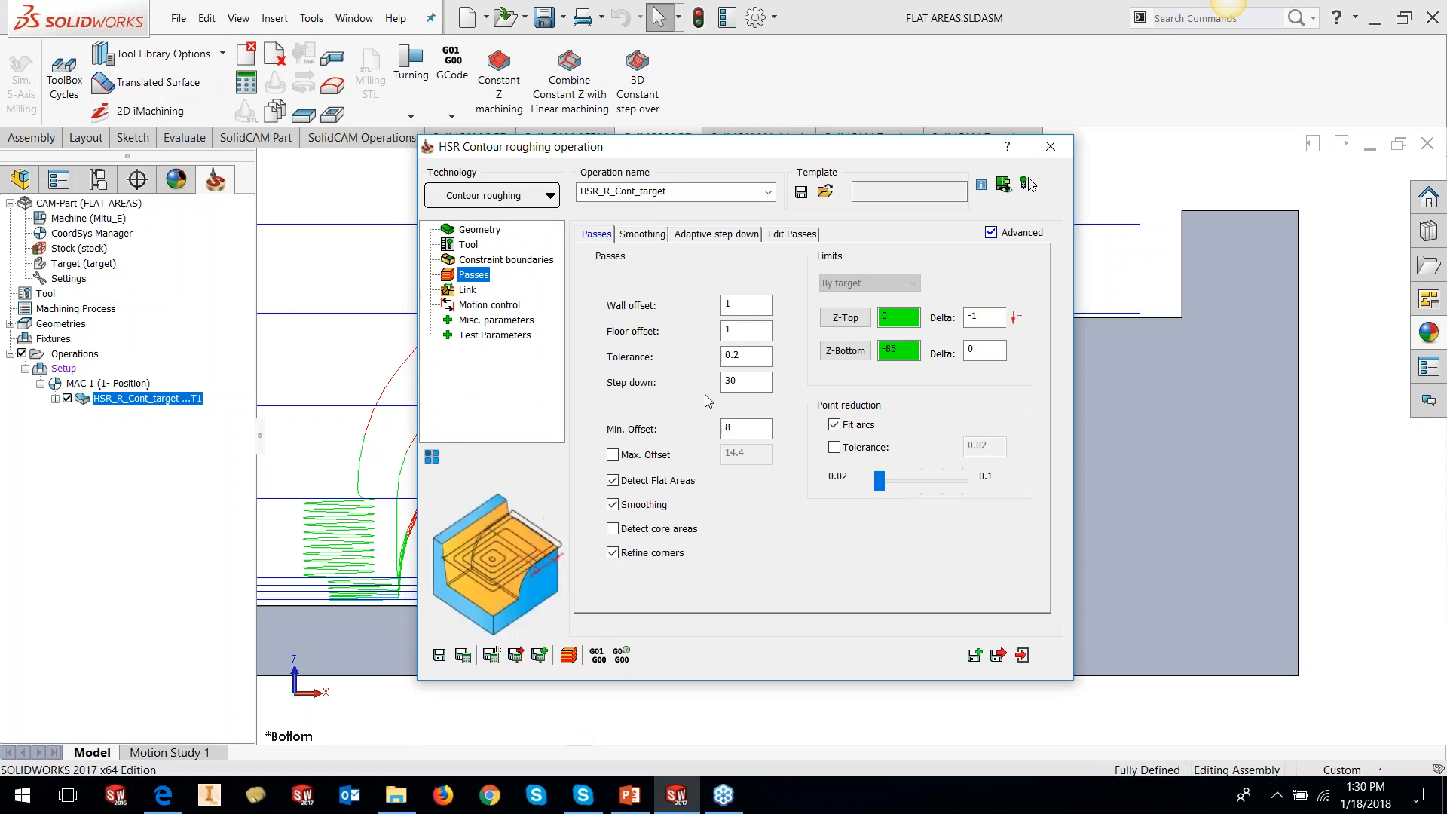
click(463, 655)
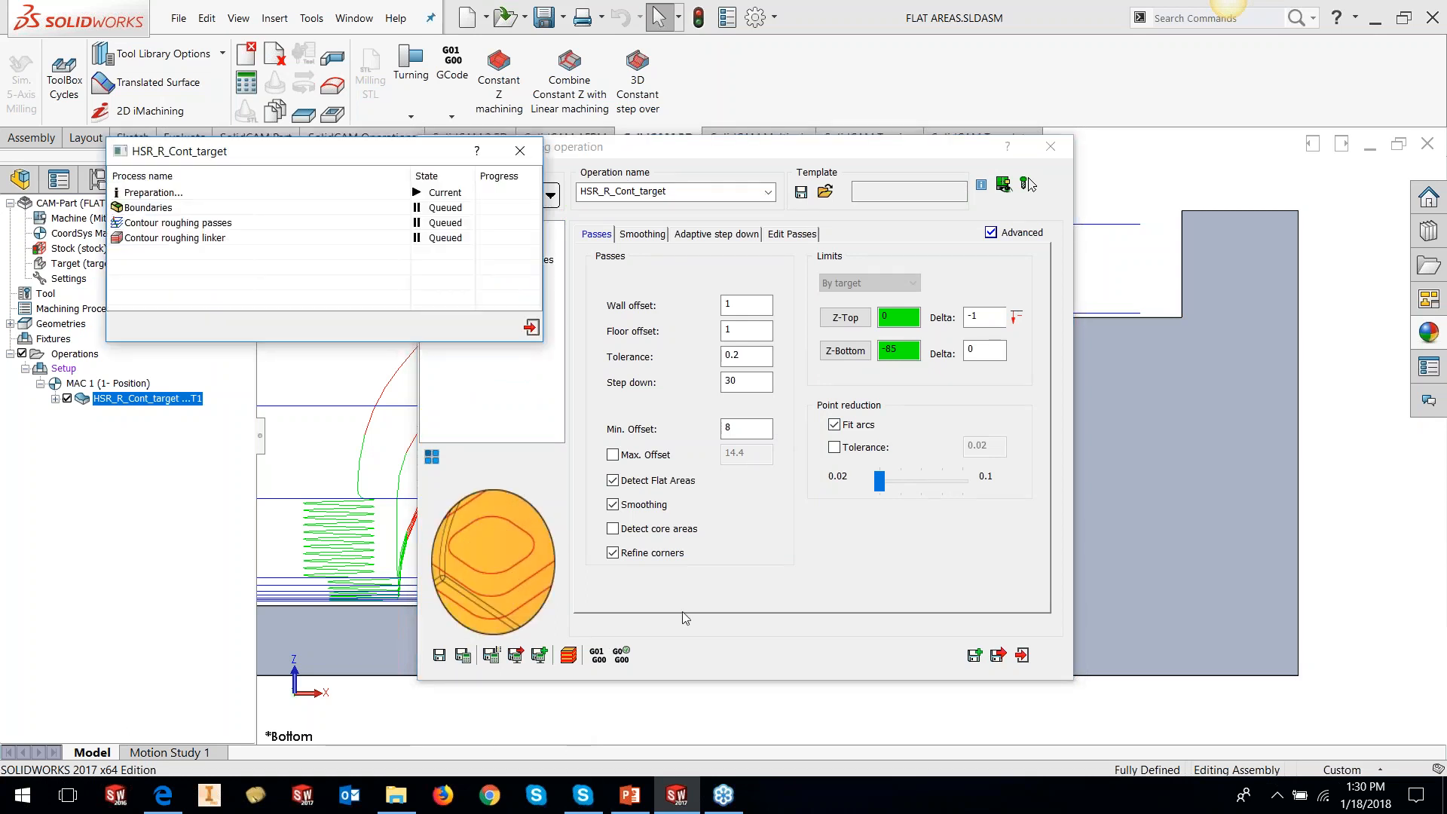
- Review the Detect Flat Areas slide in PowerPoint, comparing the disabled and enabled results, and return to SOLIDWORKS
mouse_move(636, 805)
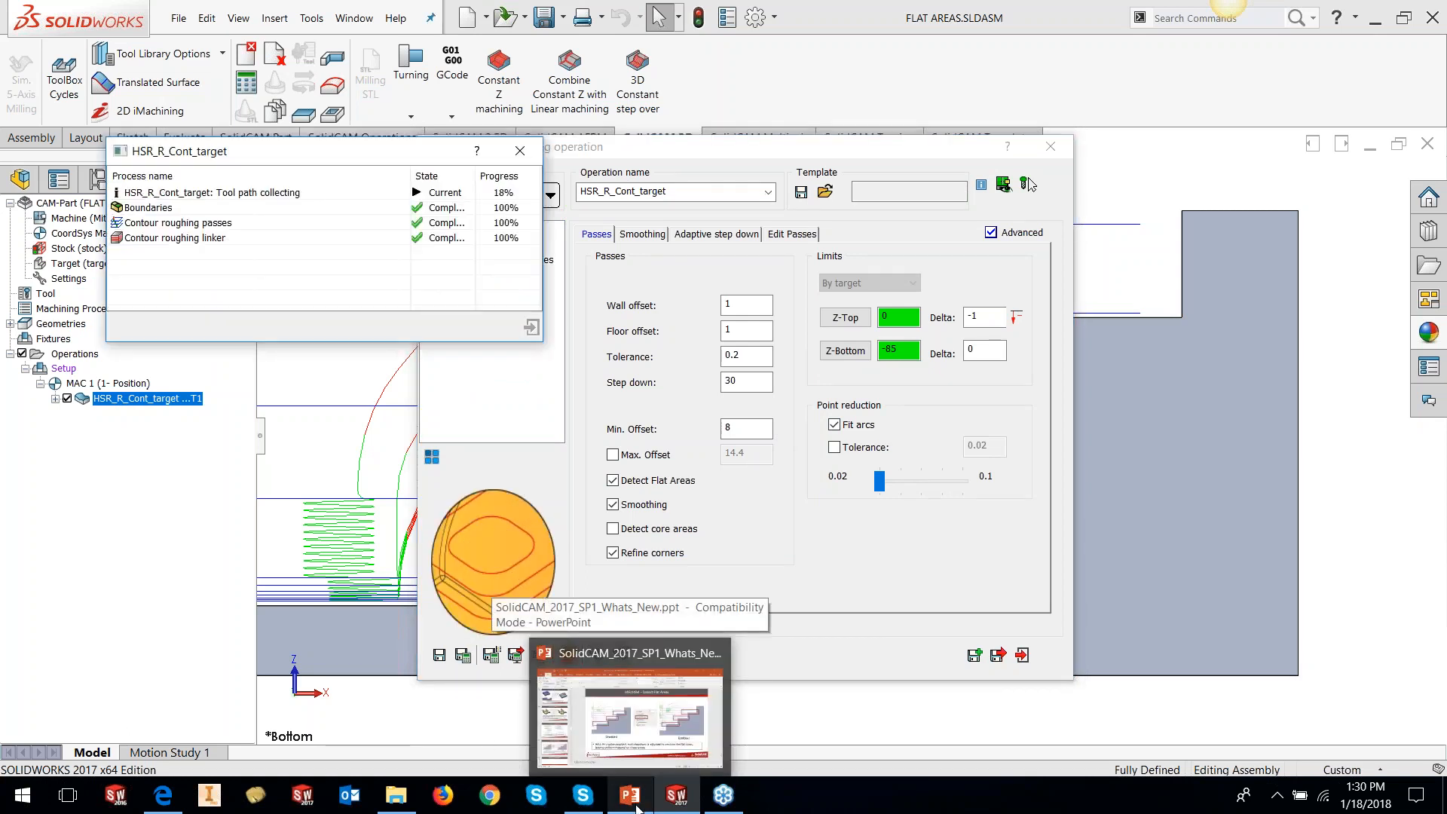
click(635, 805)
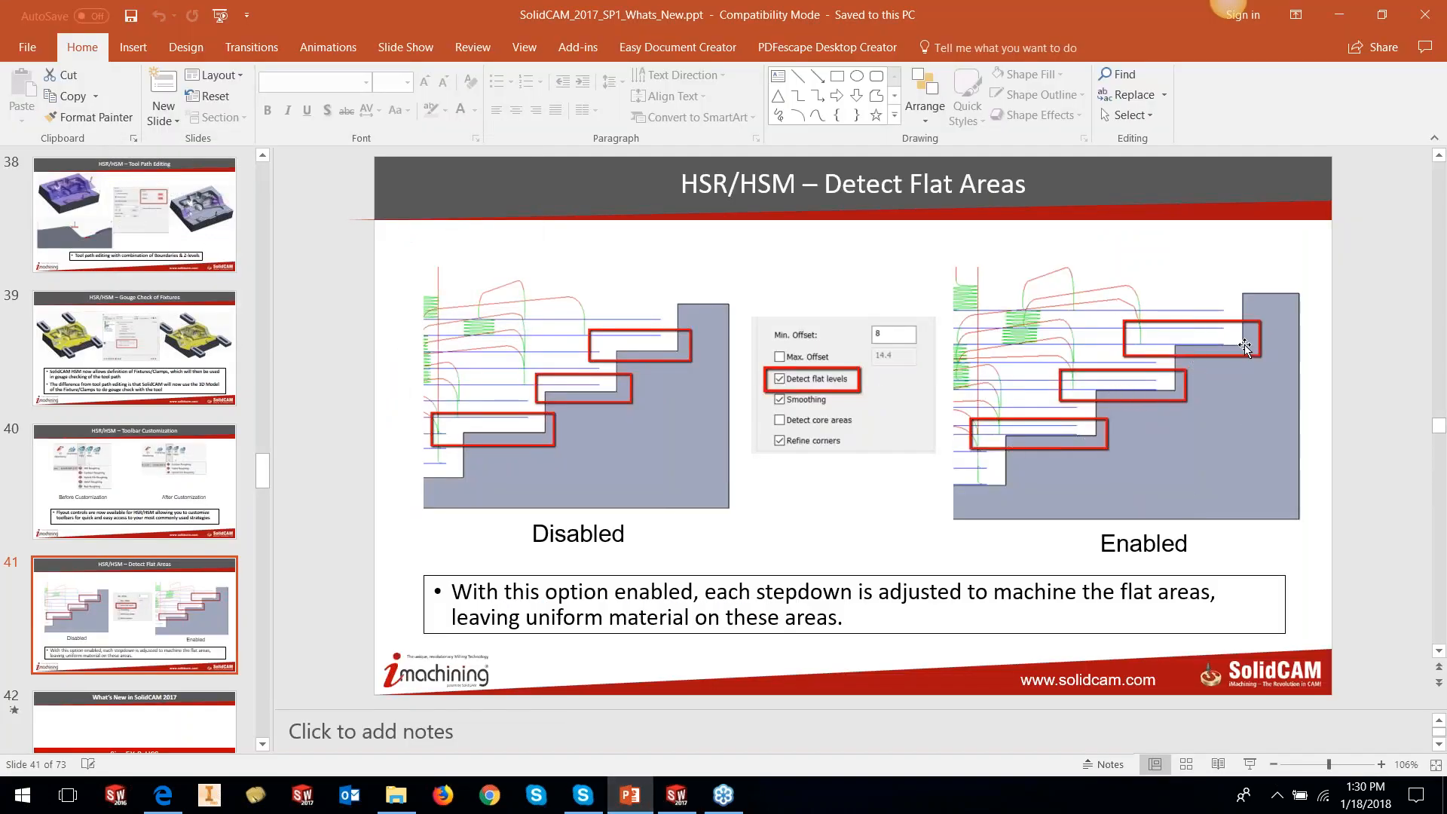
key(alt+Tab)
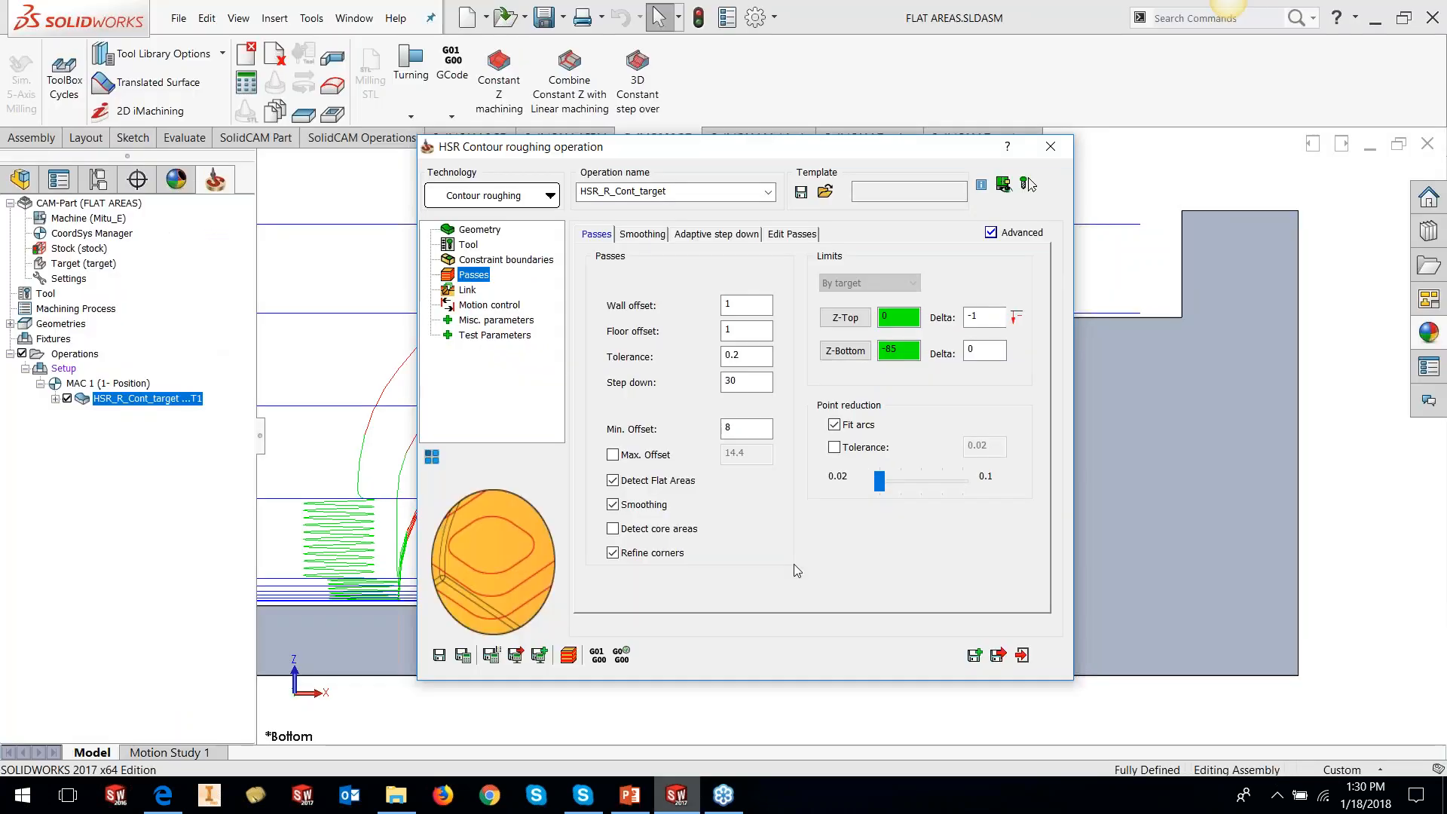
- Leave the contour roughing operation after viewing its technology list, and hide the HSR_R_Cont_target tool path
click(553, 196)
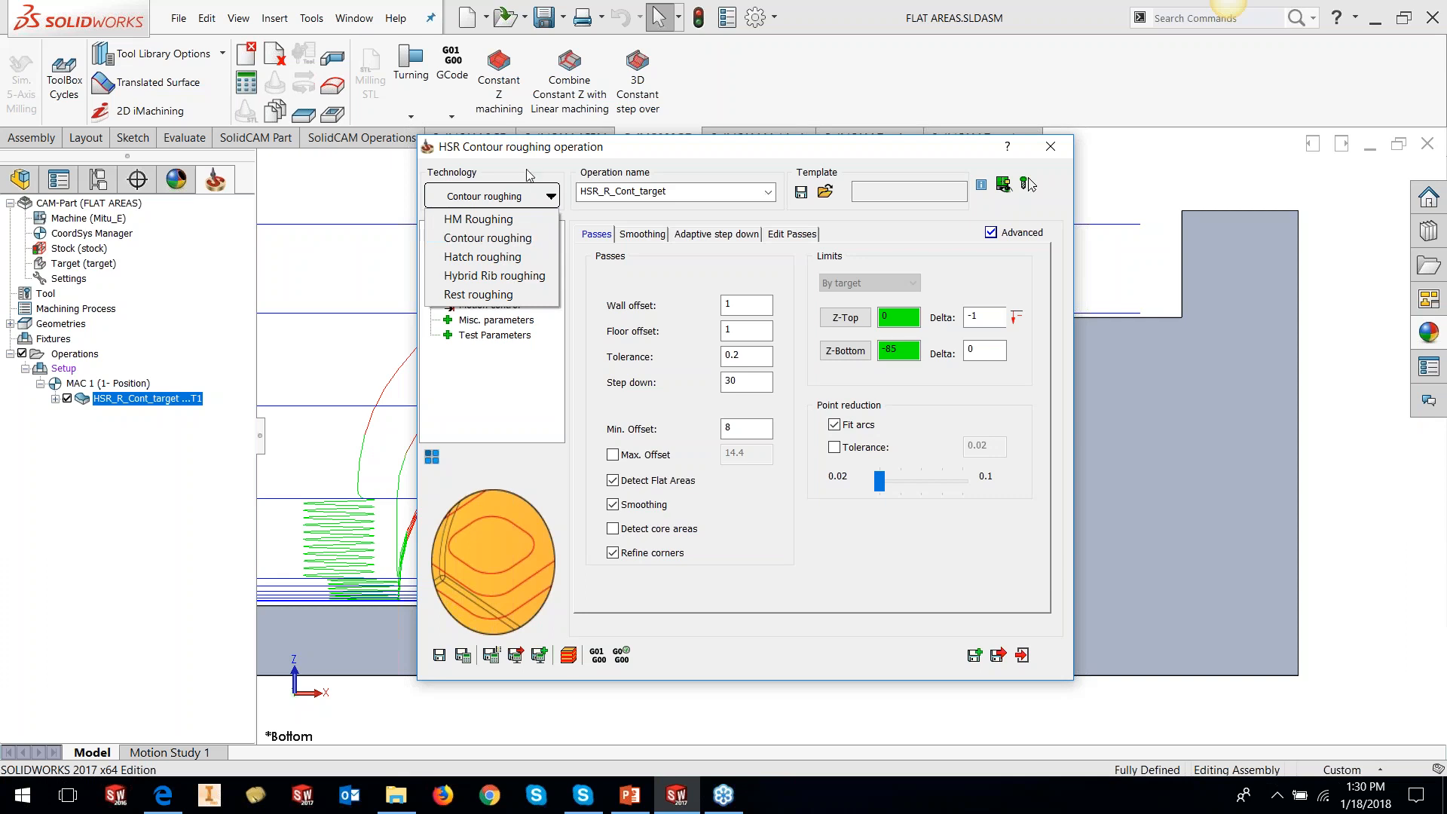
click(693, 148)
click(1051, 147)
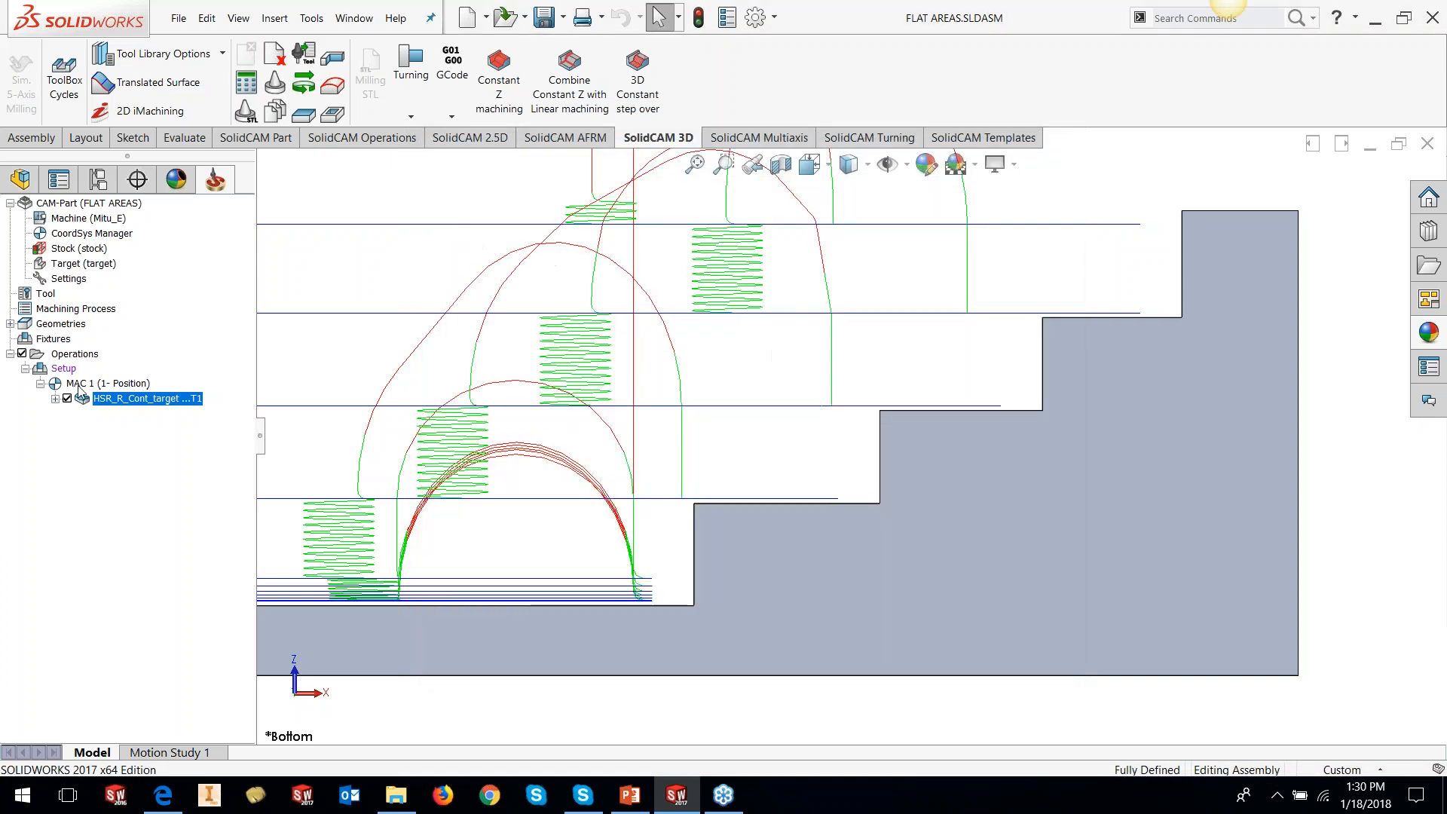
click(67, 399)
- Reopen the HSR_R_Cont_target operation to review the available HSR roughing technologies, and close it unchanged
right_click(147, 401)
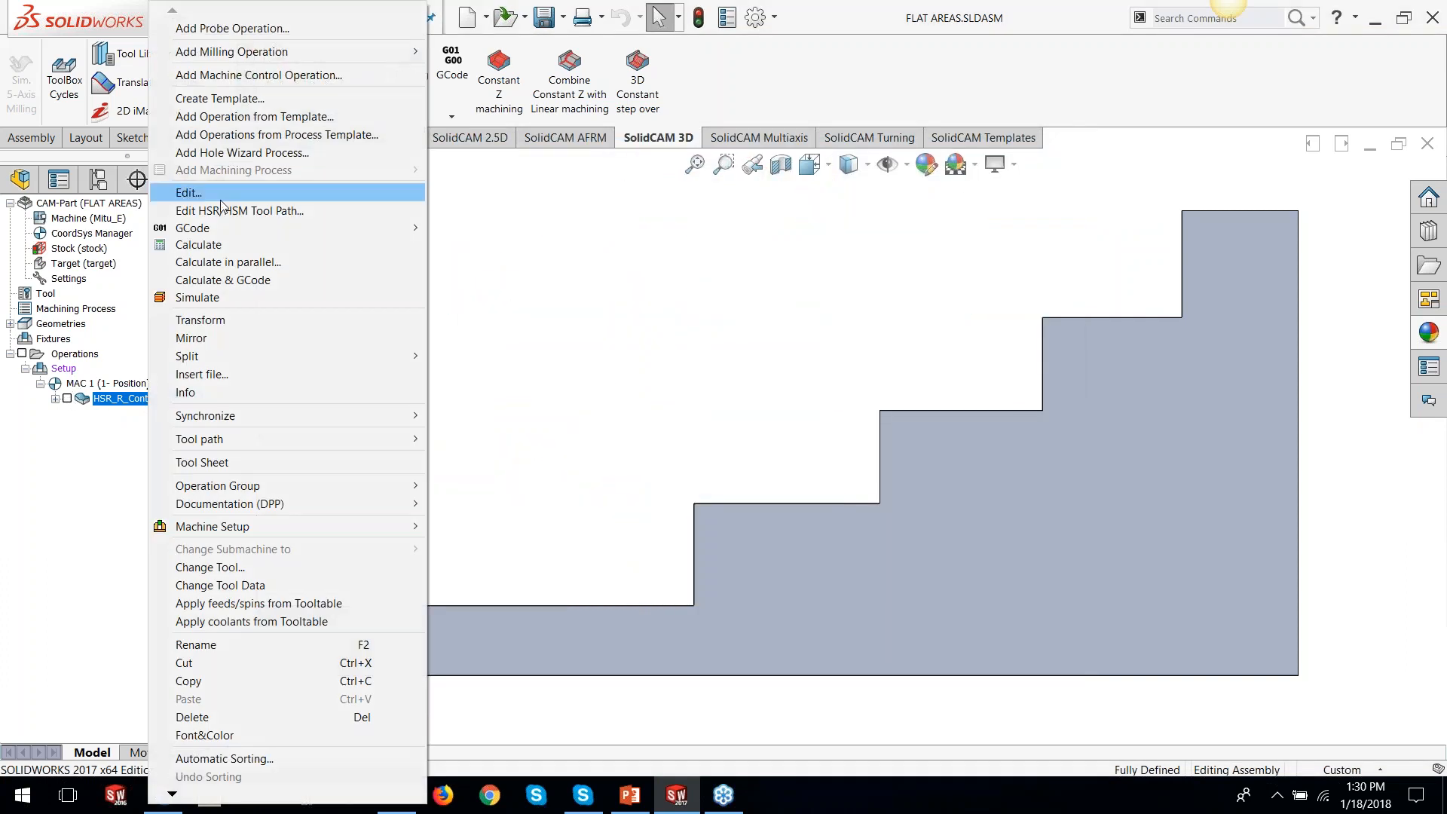
click(181, 189)
click(518, 191)
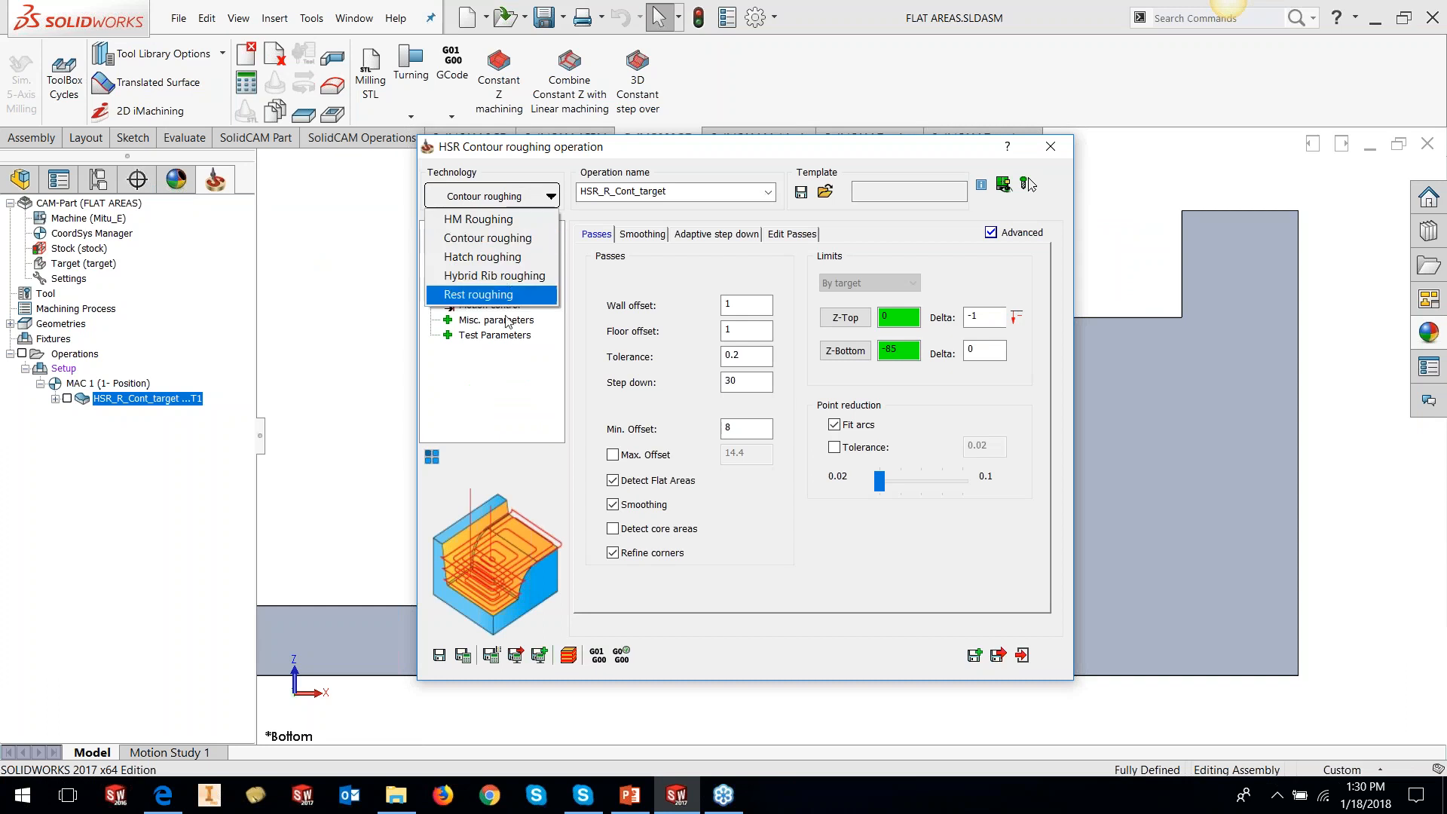
click(607, 318)
click(1051, 146)
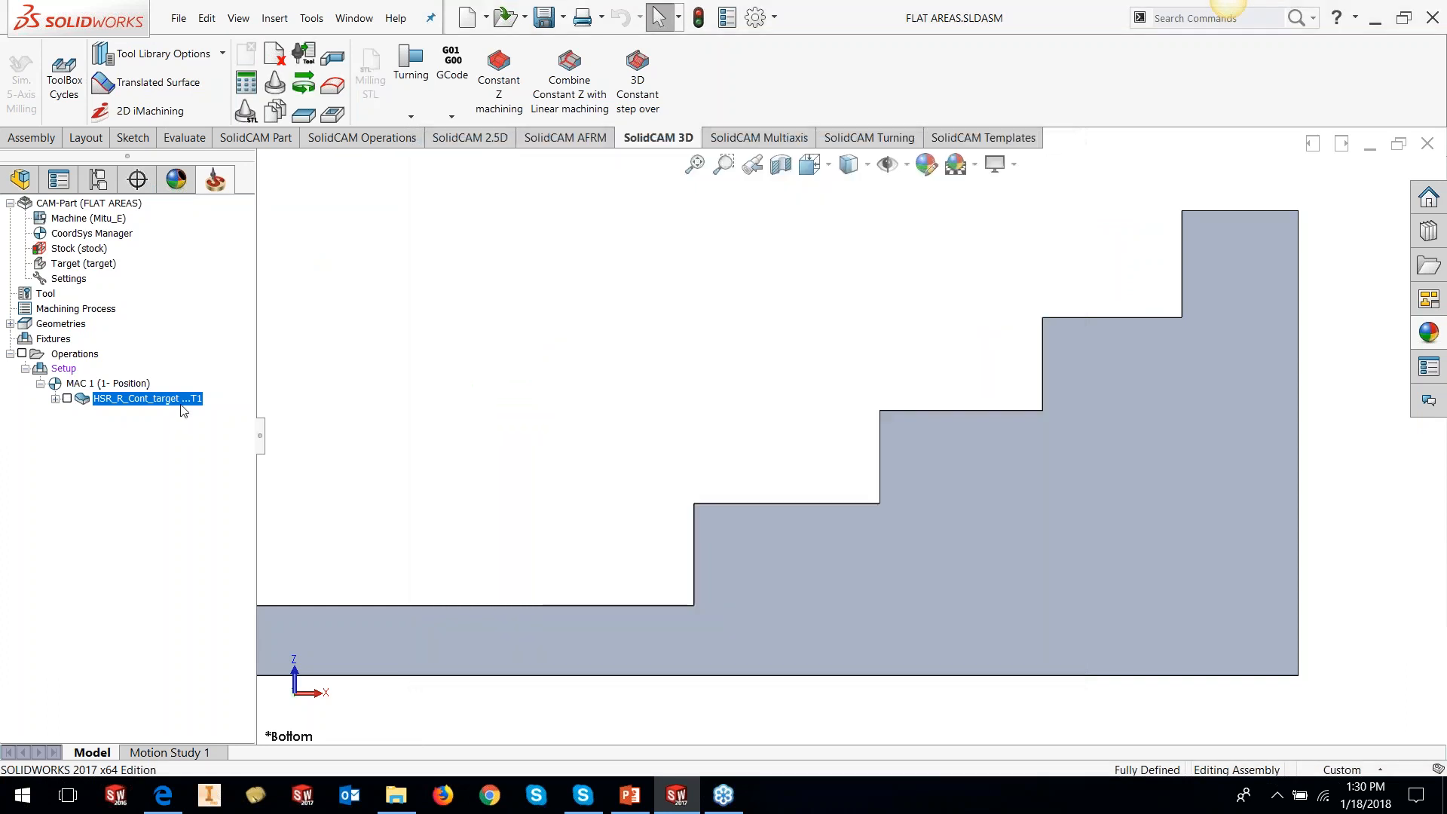
right_click(183, 407)
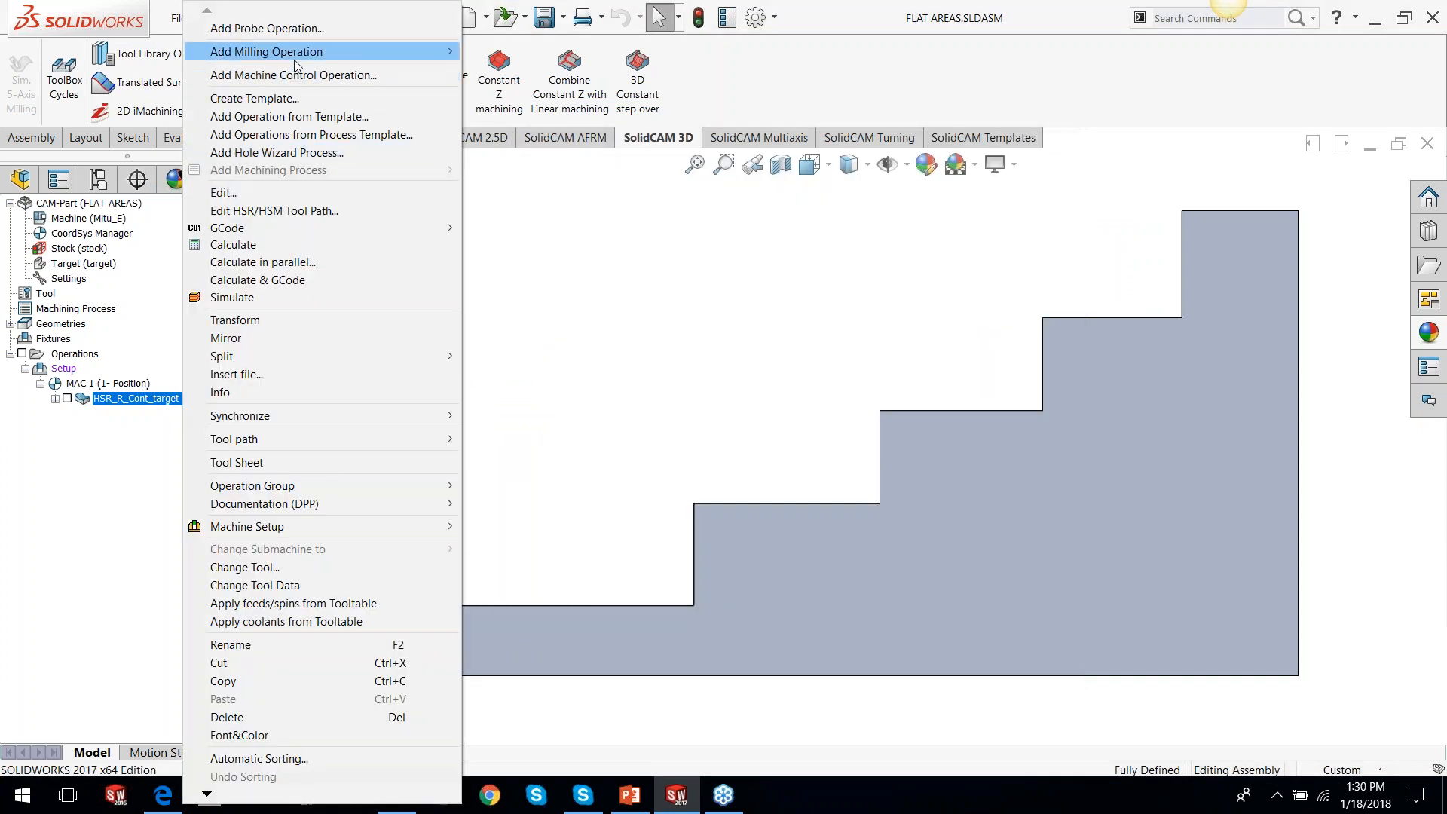
mouse_move(301, 51)
click(799, 283)
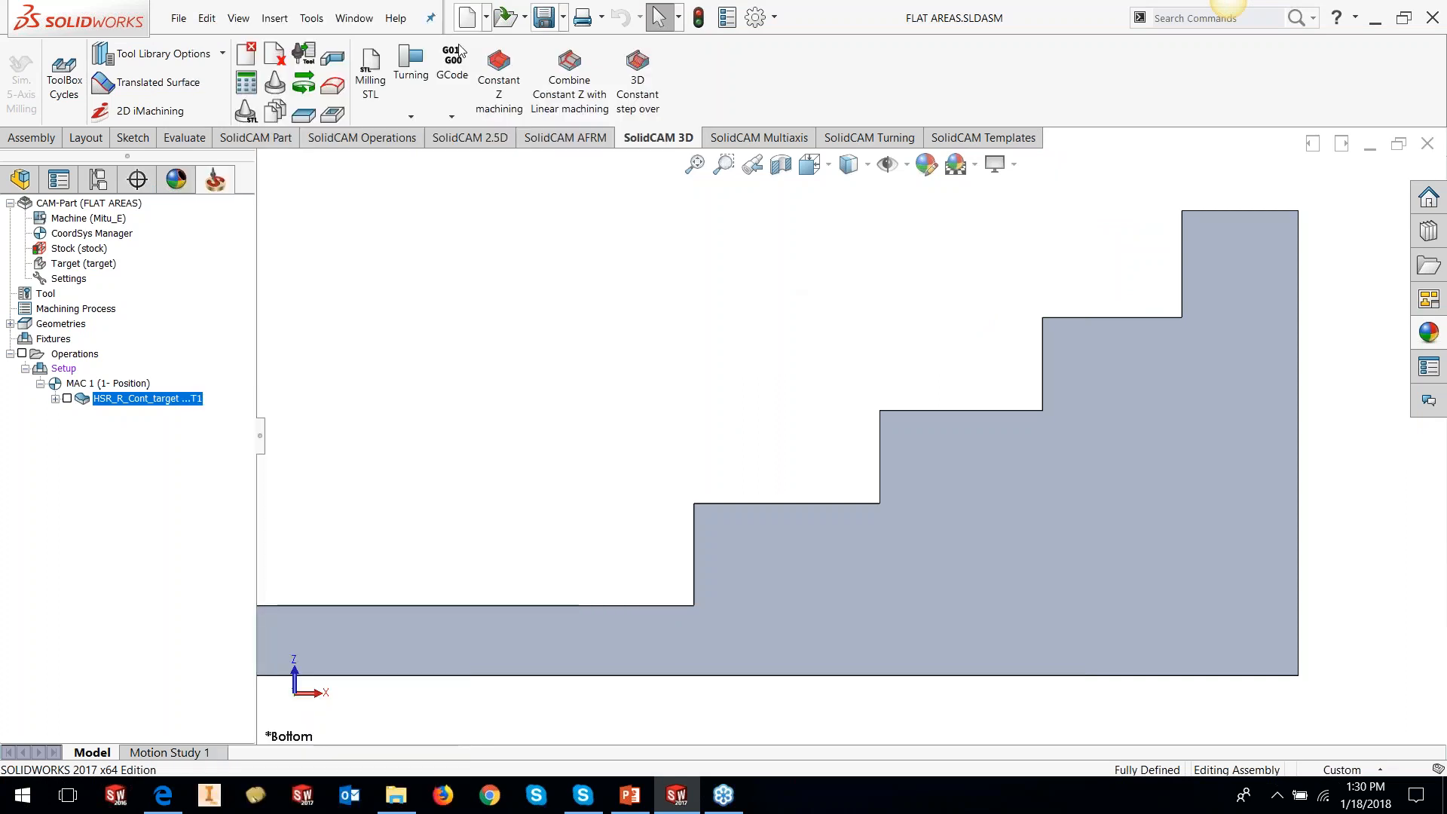
- Start an HSM Constant Z machining operation and assign the 16 mm end mill as its tool
click(497, 96)
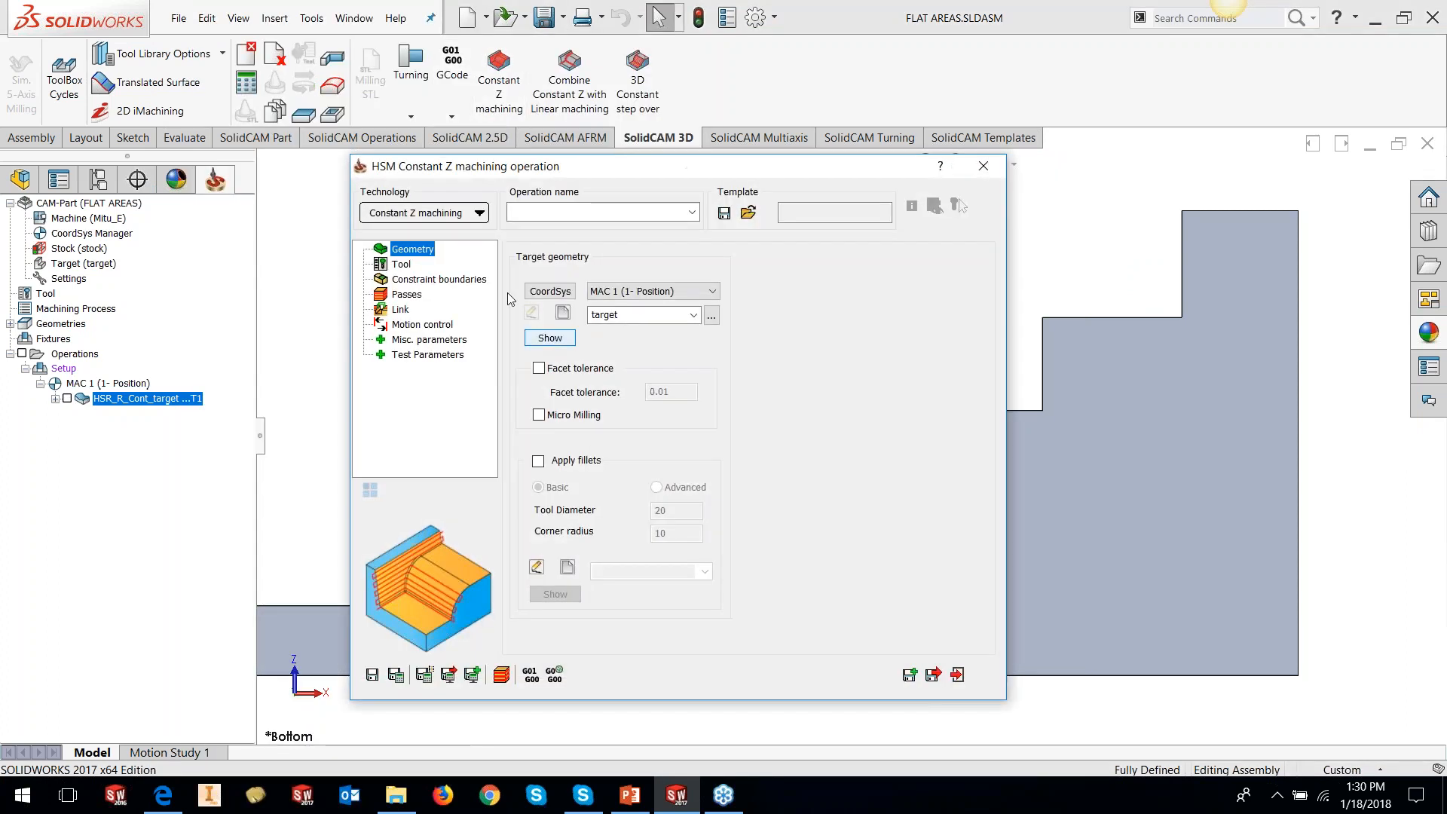
click(412, 298)
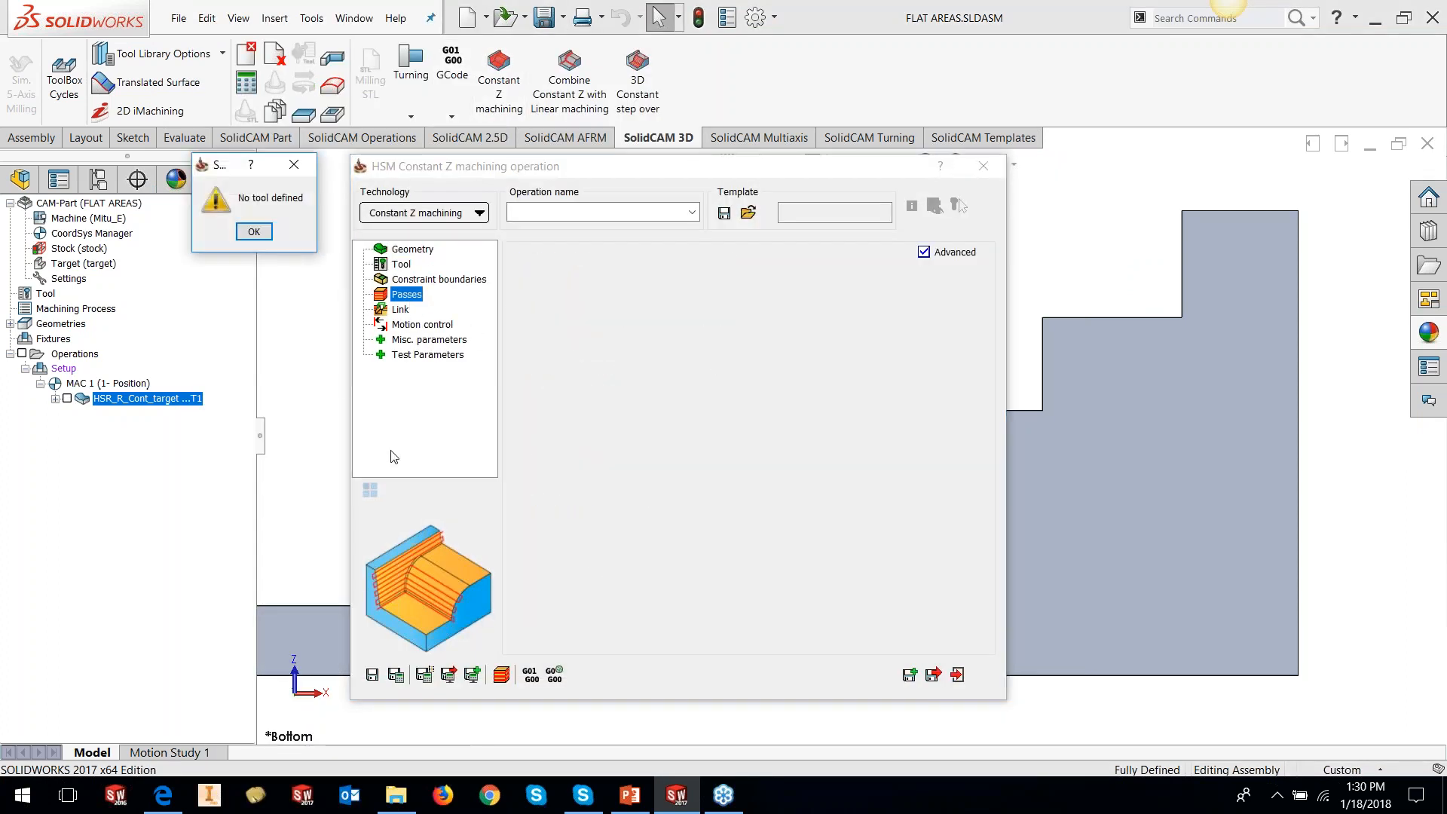
click(249, 228)
click(623, 569)
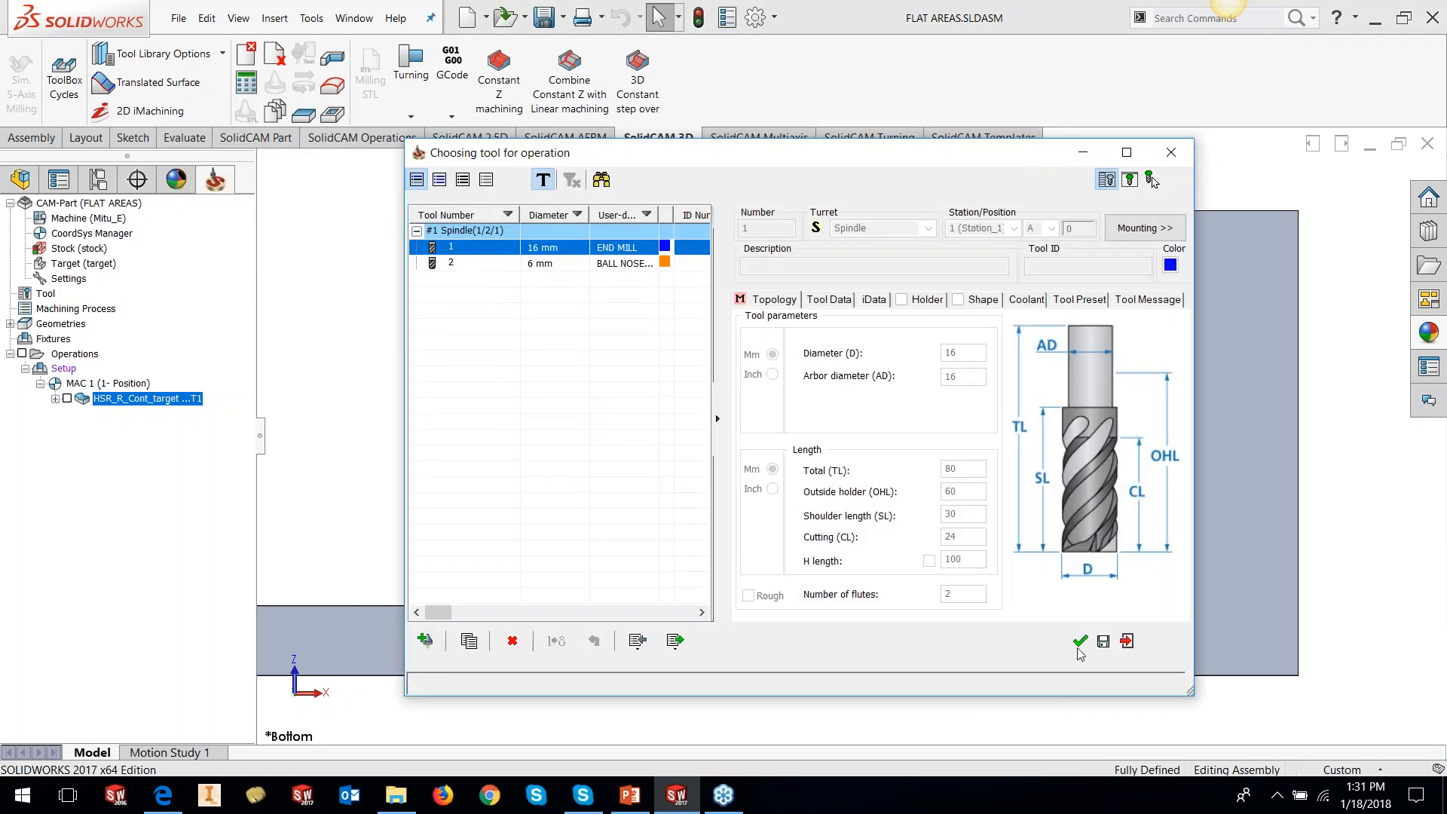
click(1081, 642)
- Enable Detect Flat Areas in the Constant Z passes and exit the operation without saving
click(406, 295)
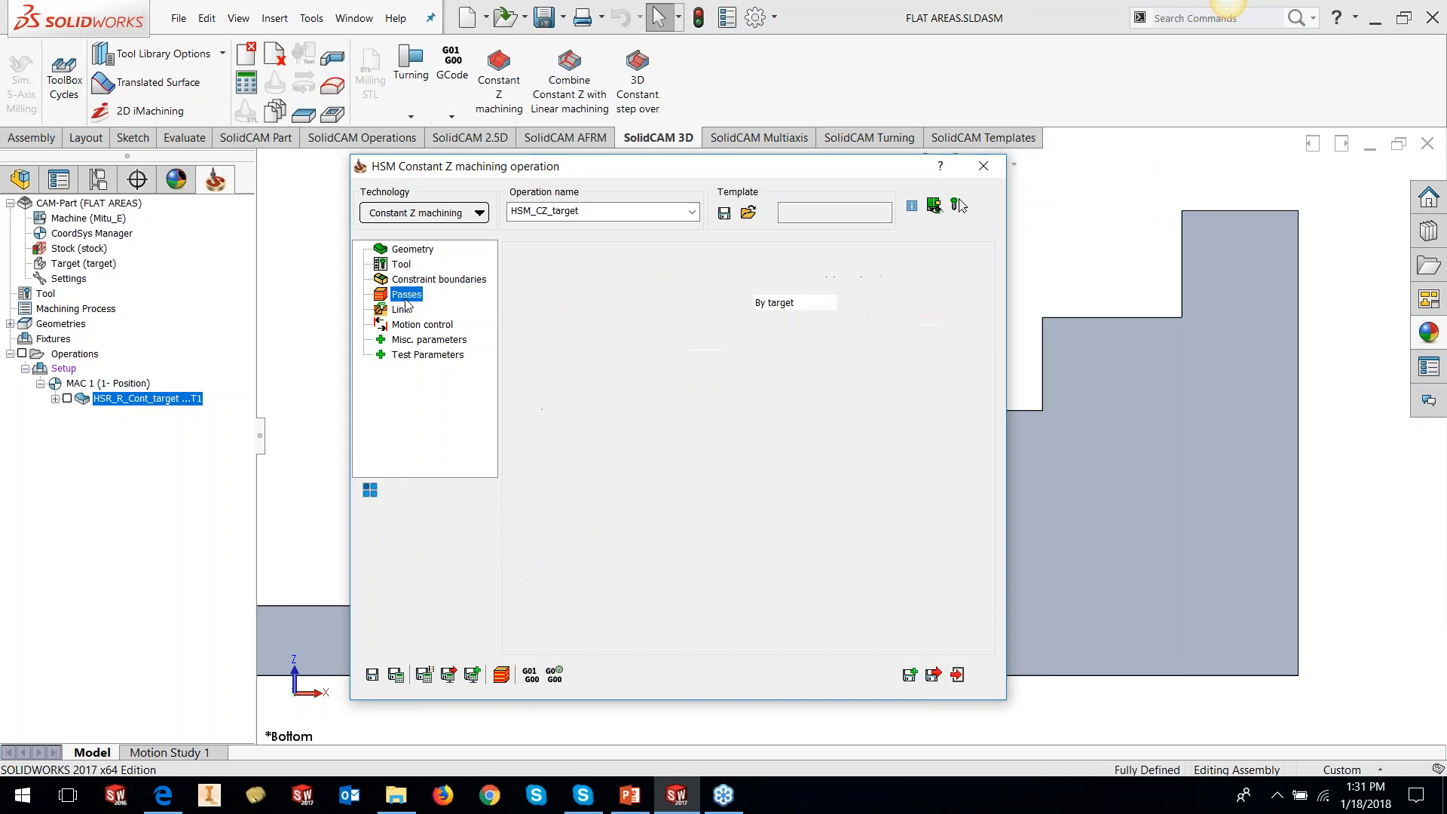
click(592, 507)
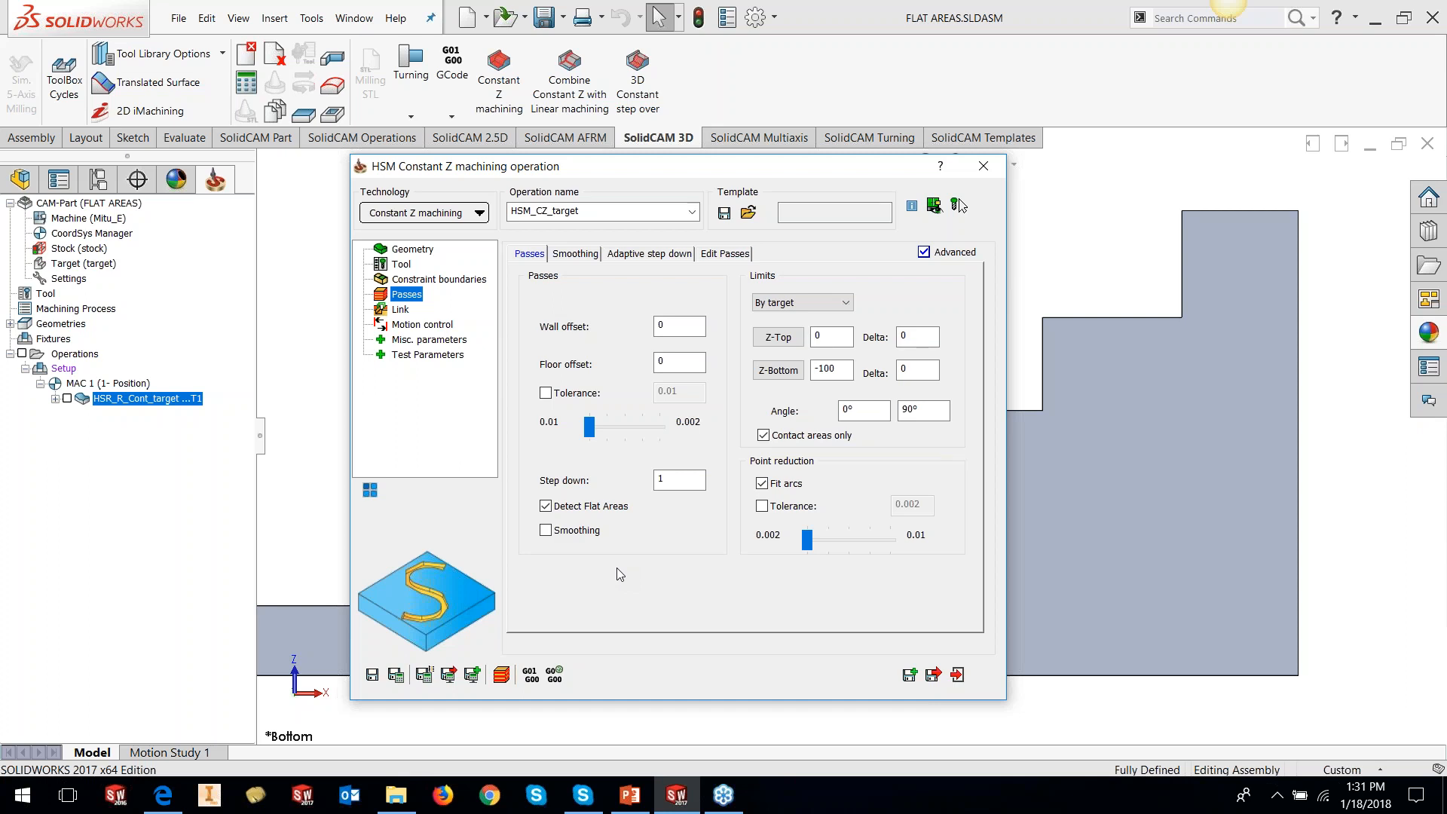
click(983, 166)
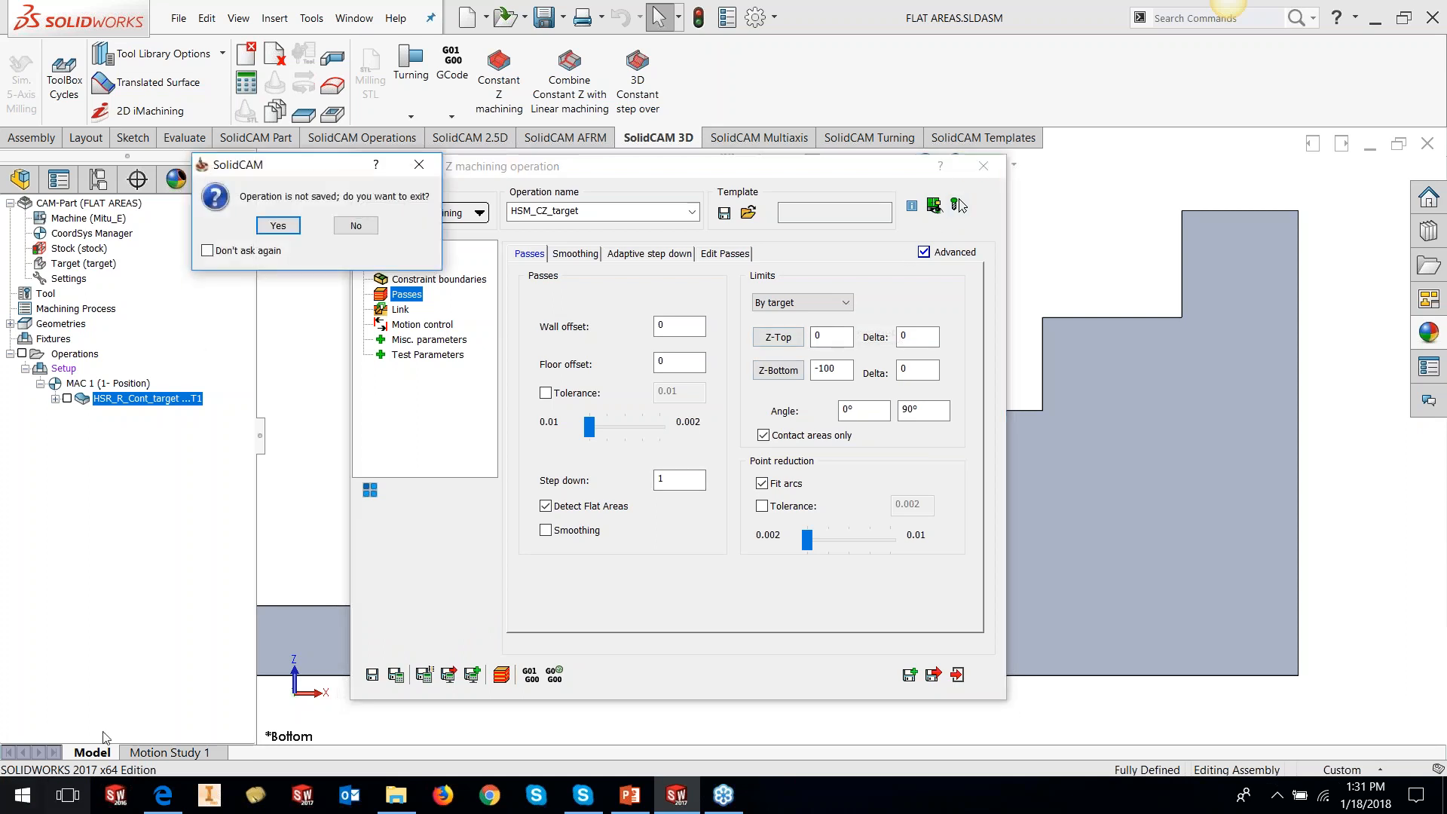
click(277, 226)
- Switch to PowerPoint, present the Detect Flat Areas slide through to the Sim 5X & HSS slide, and return to SOLIDWORKS
click(630, 795)
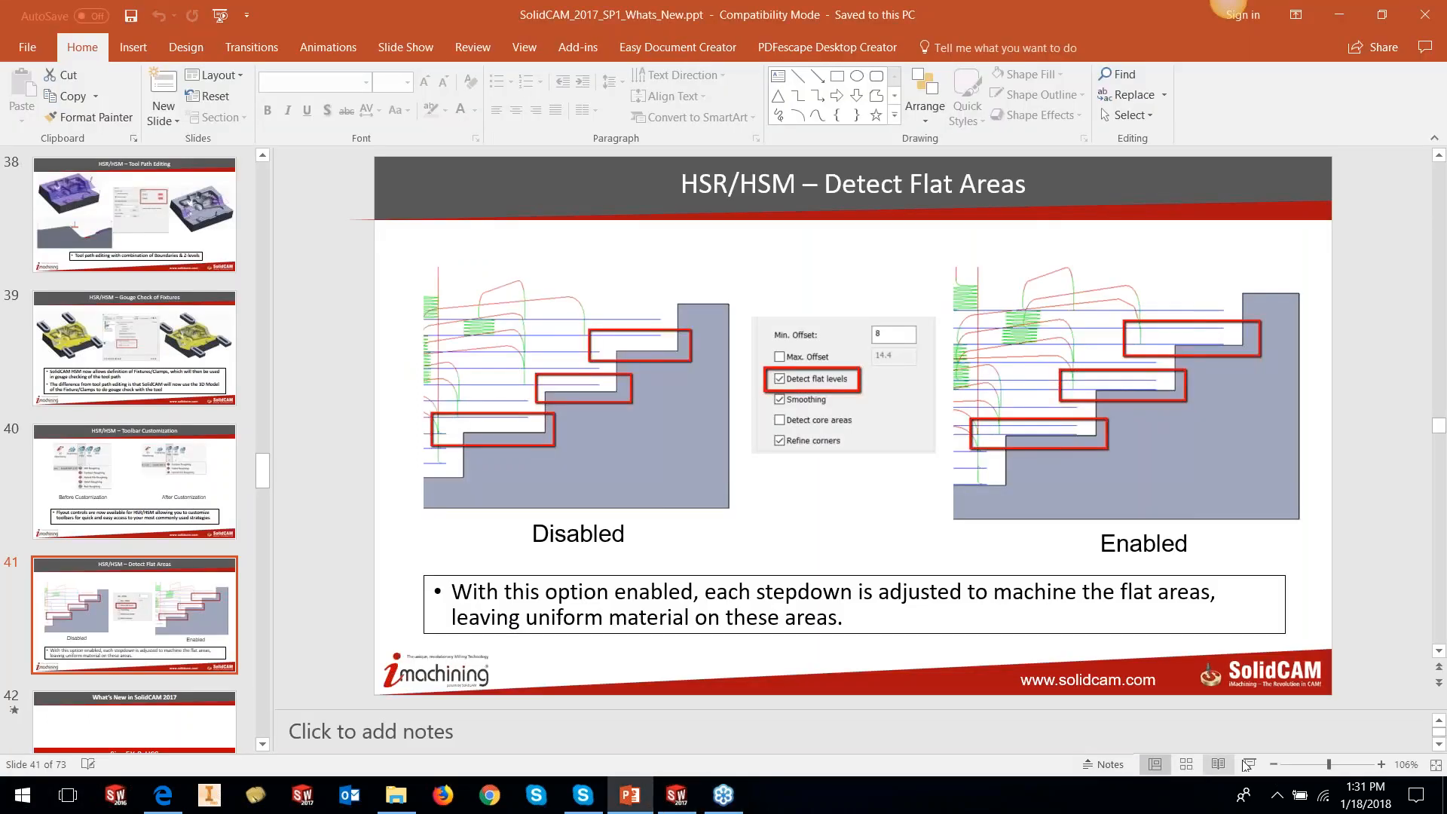
click(1250, 764)
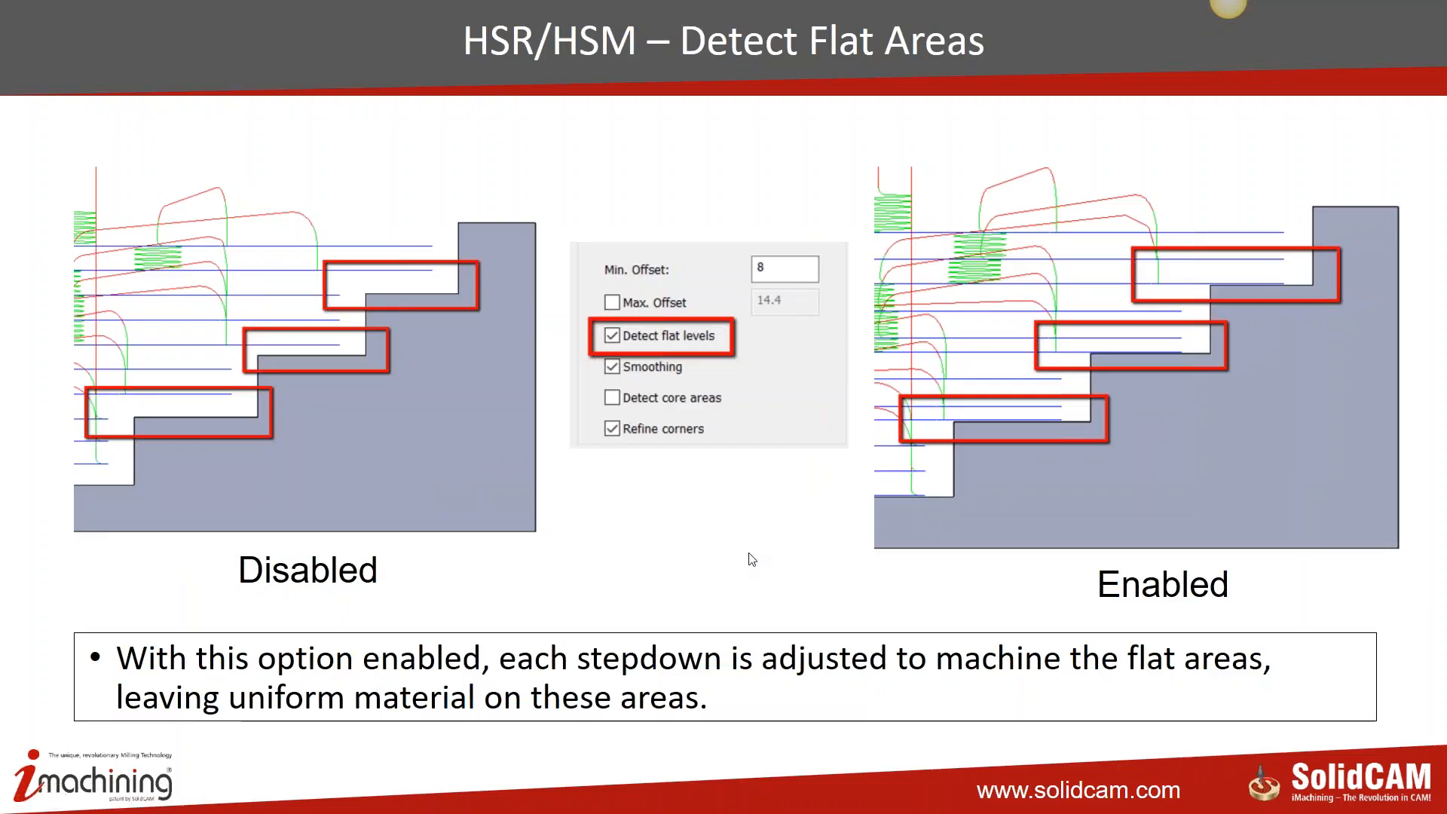
click(752, 559)
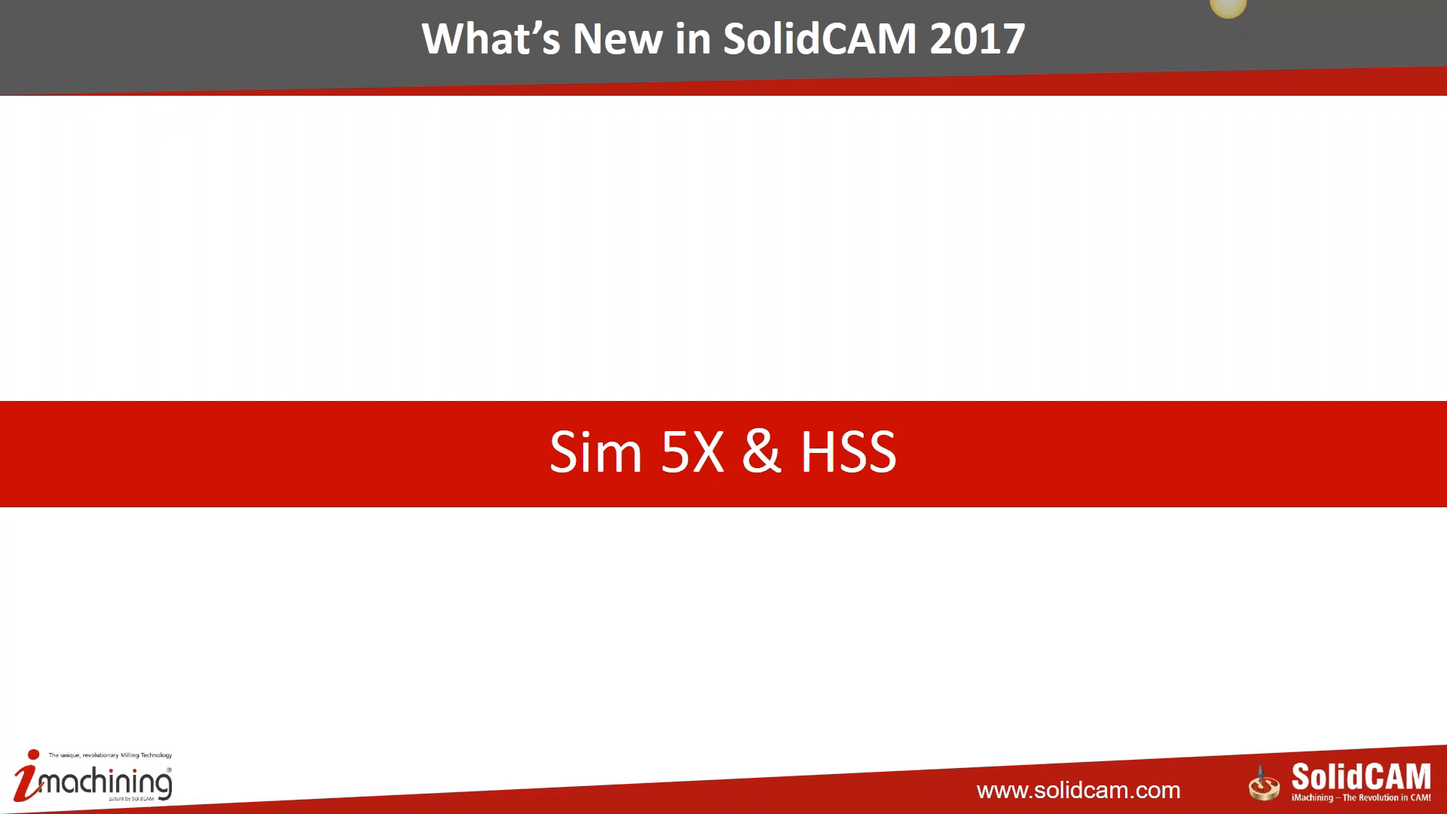
key(Escape)
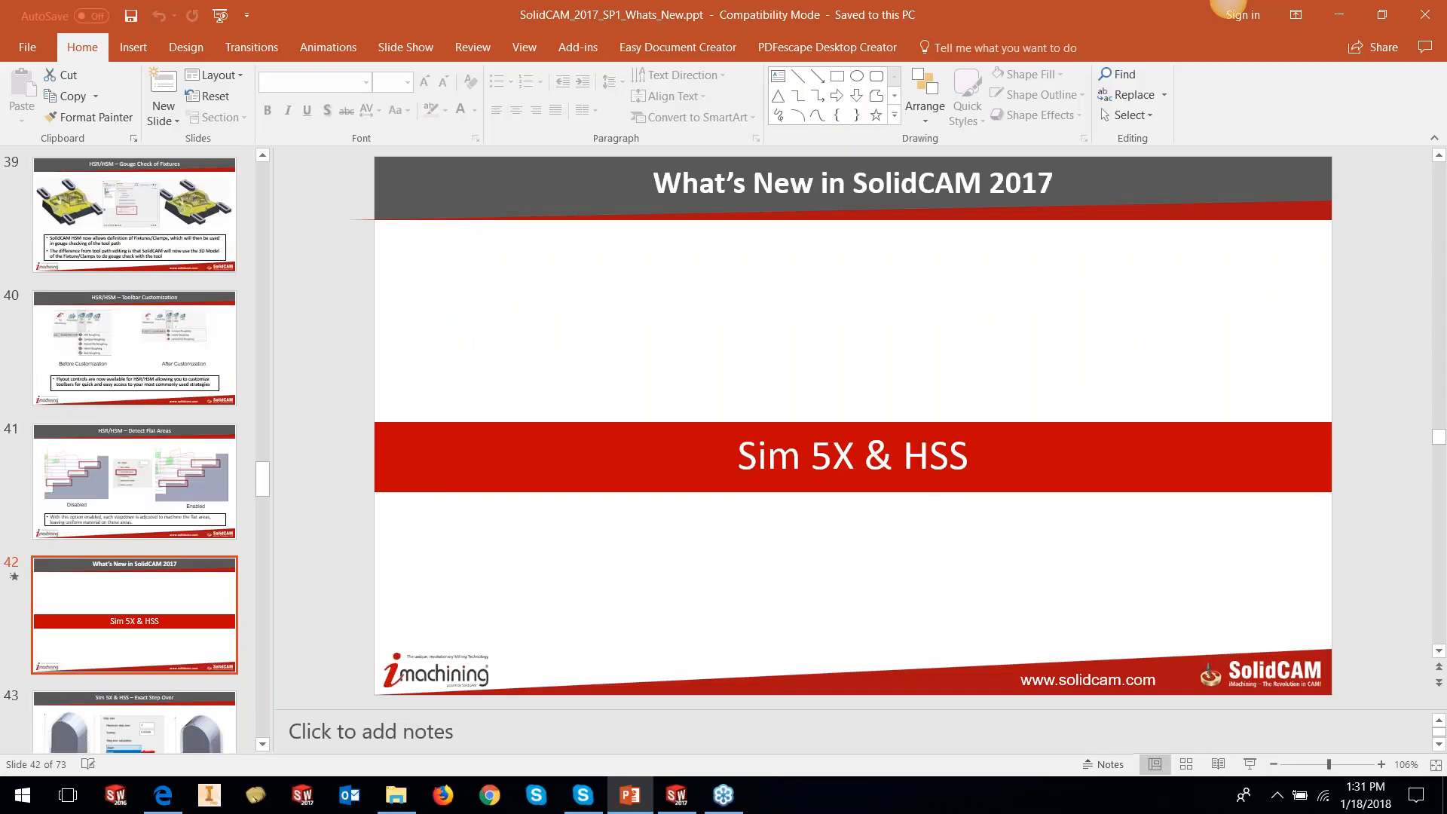
click(1339, 14)
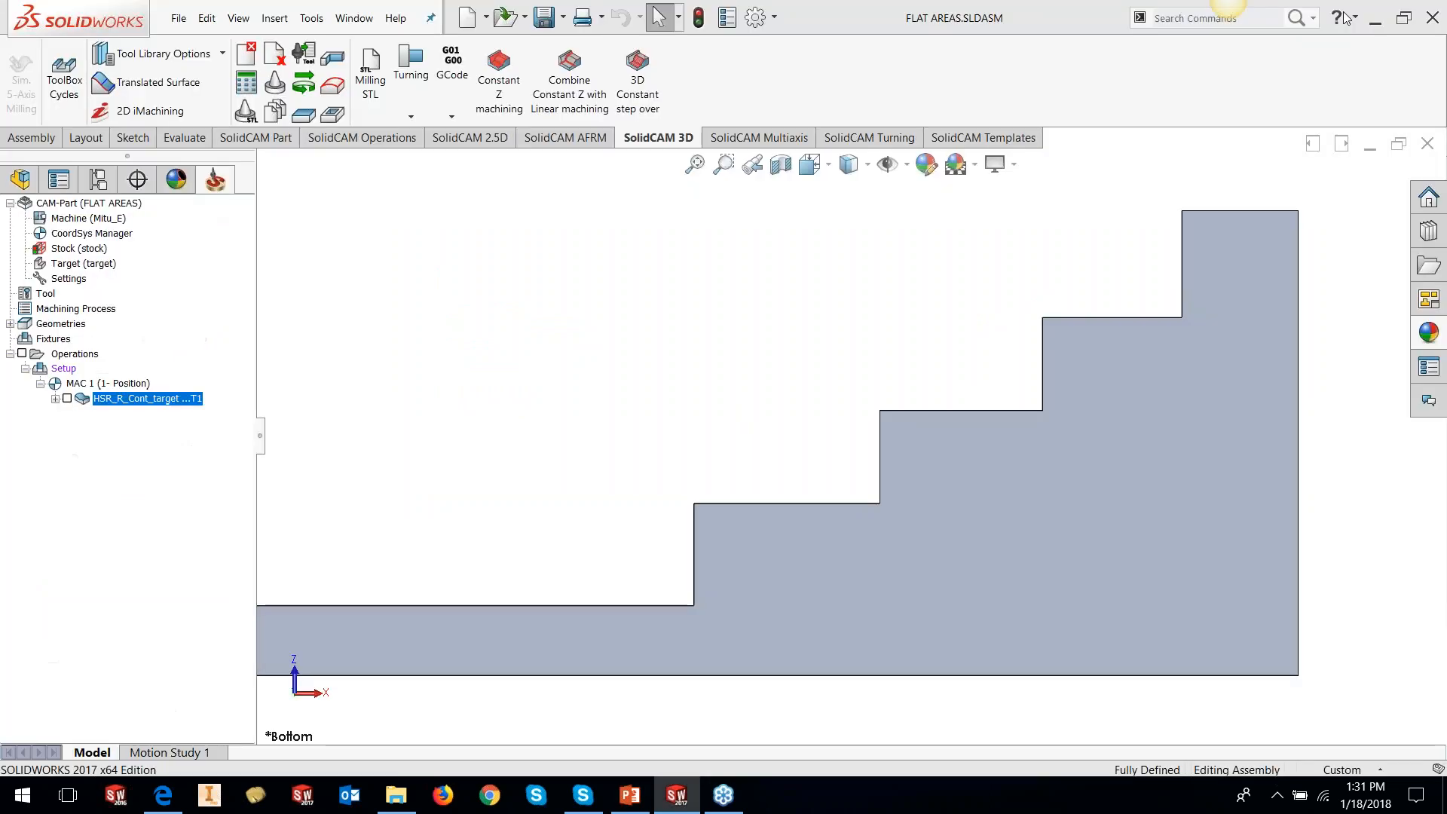
- Open the recent CAM-Part CONTOUR REST MACHINING.prt and examine the stepped channel of the model
click(311, 18)
mouse_move(422, 101)
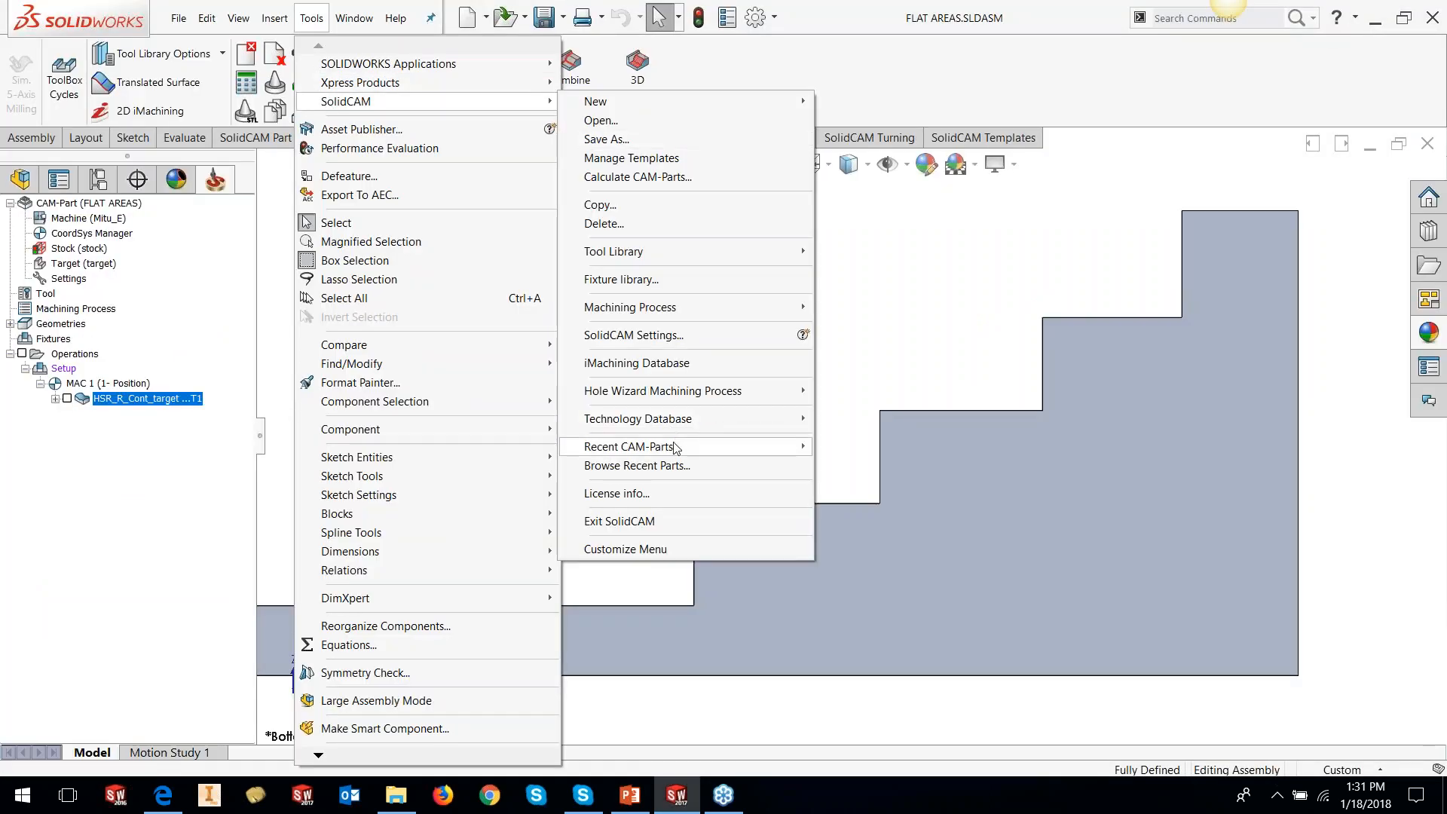
mouse_move(677, 446)
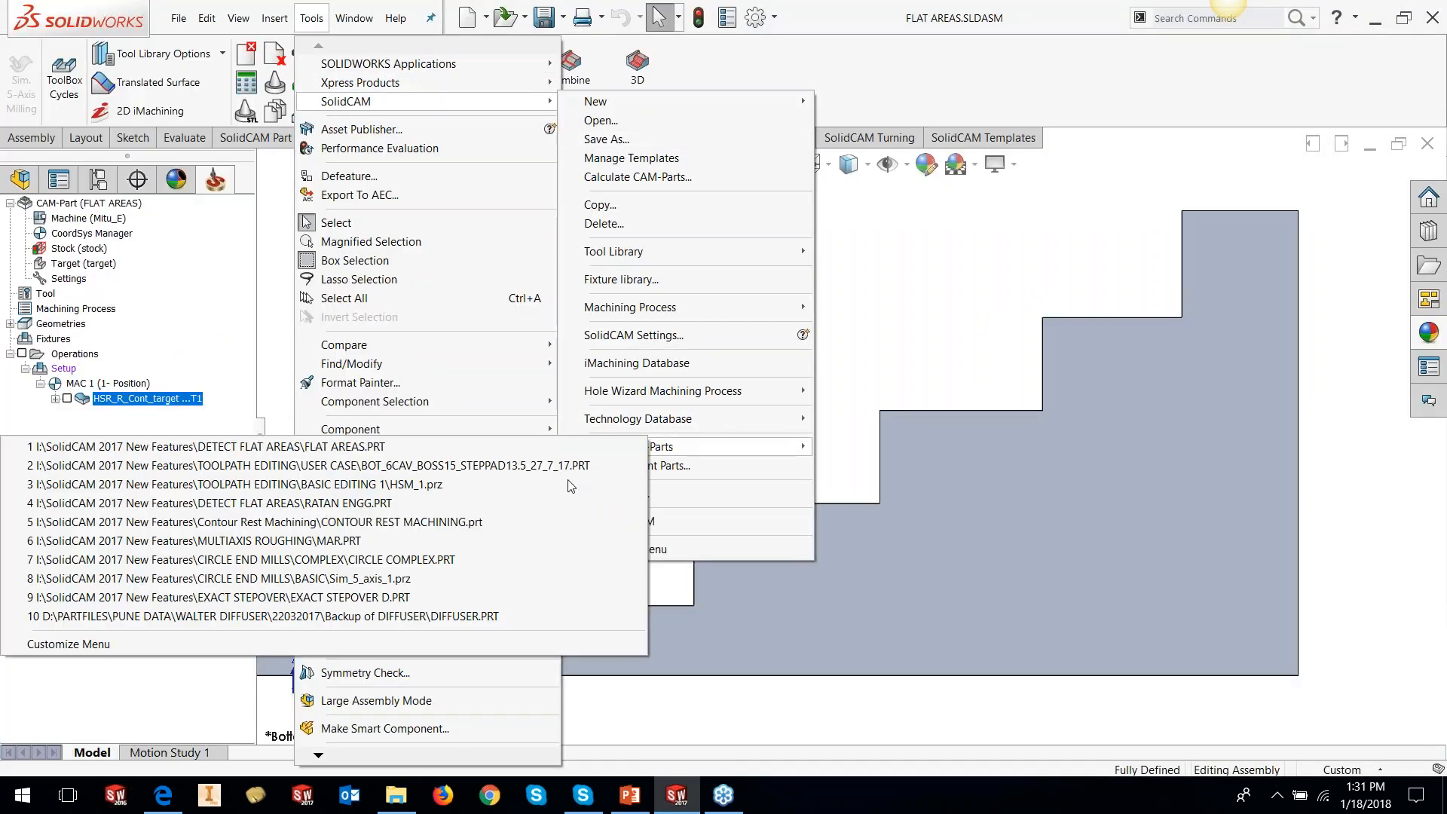
click(544, 522)
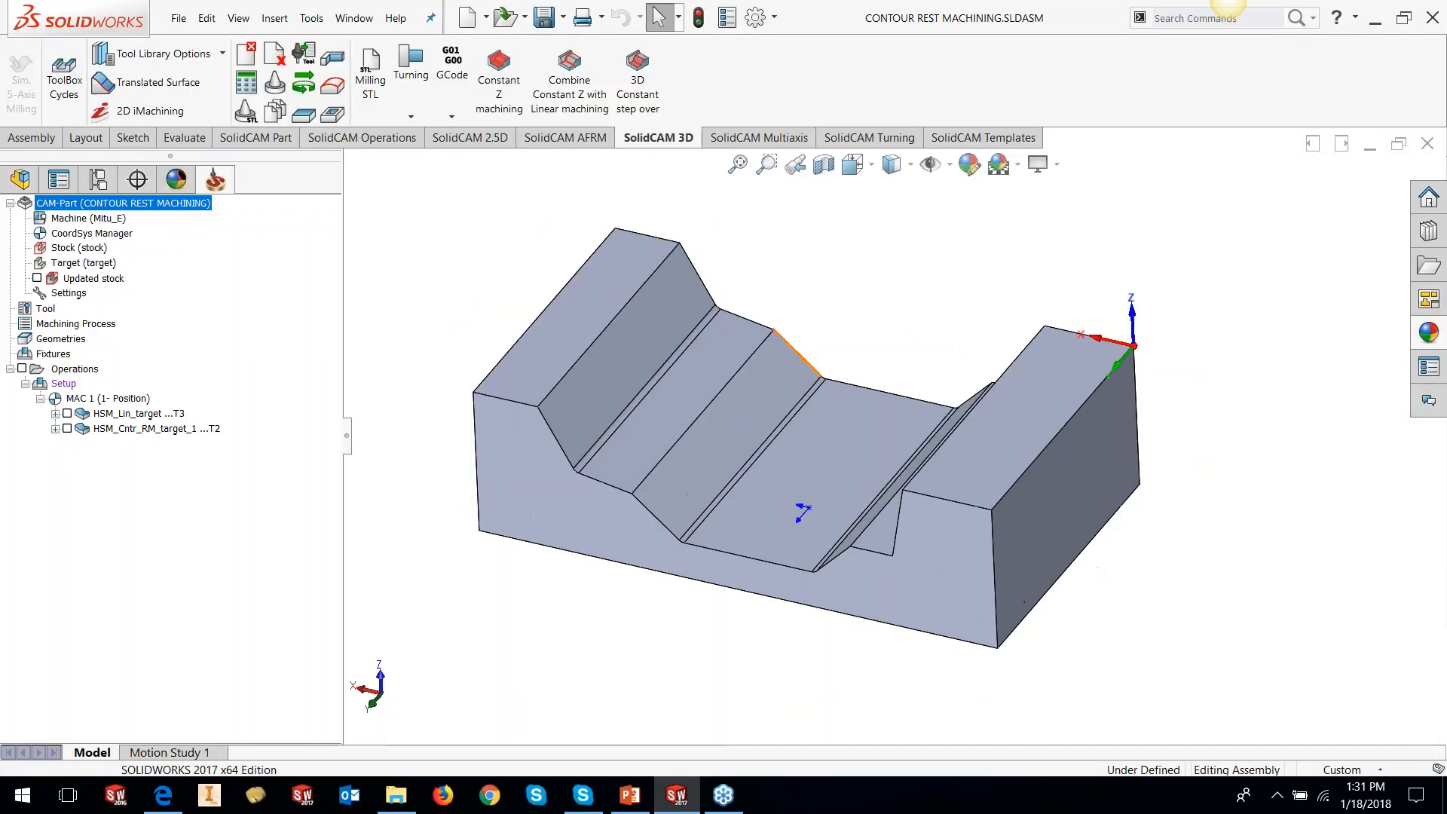
middle_drag(805, 373, 799, 420)
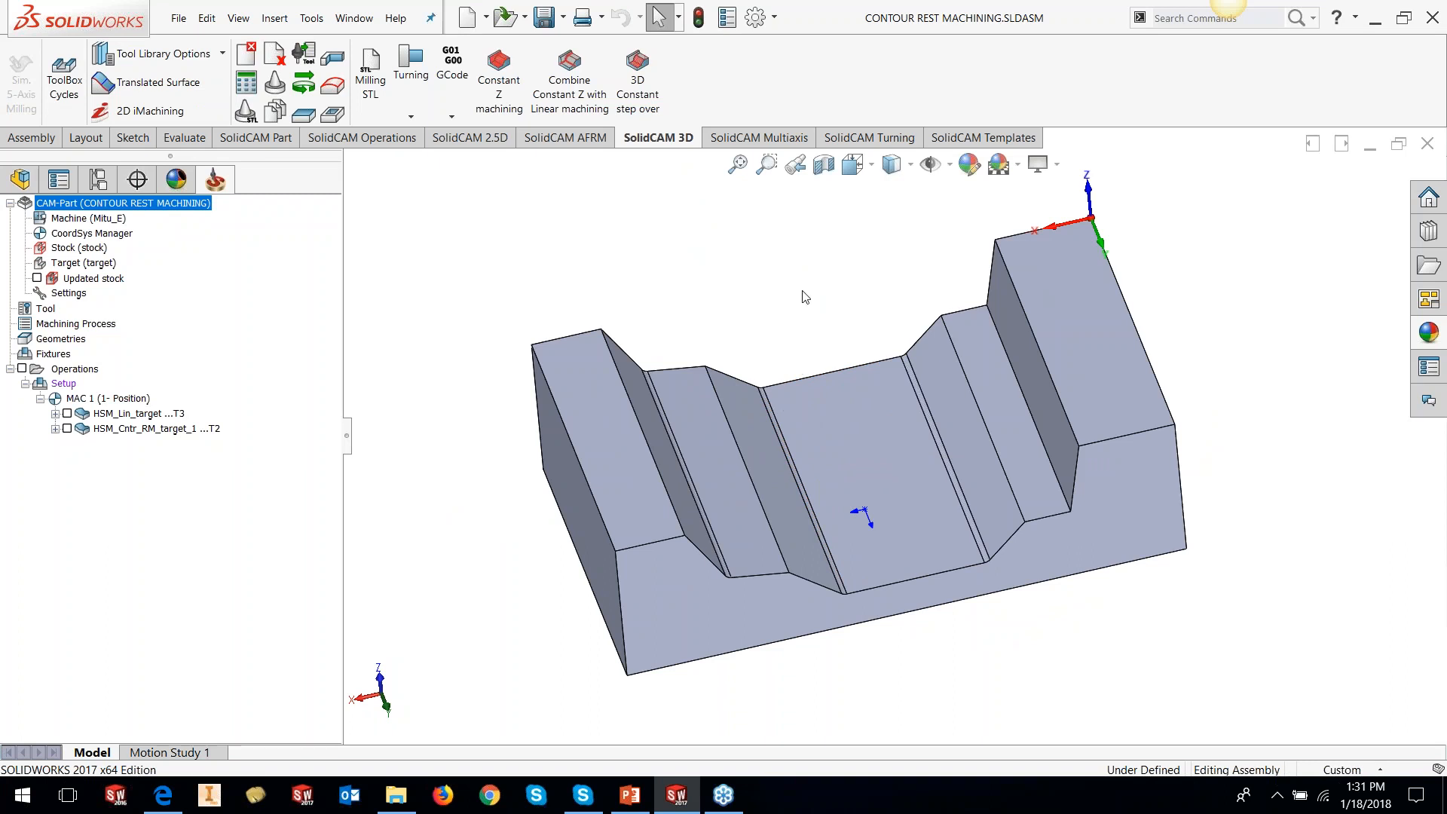
scroll(805, 297, down, 2)
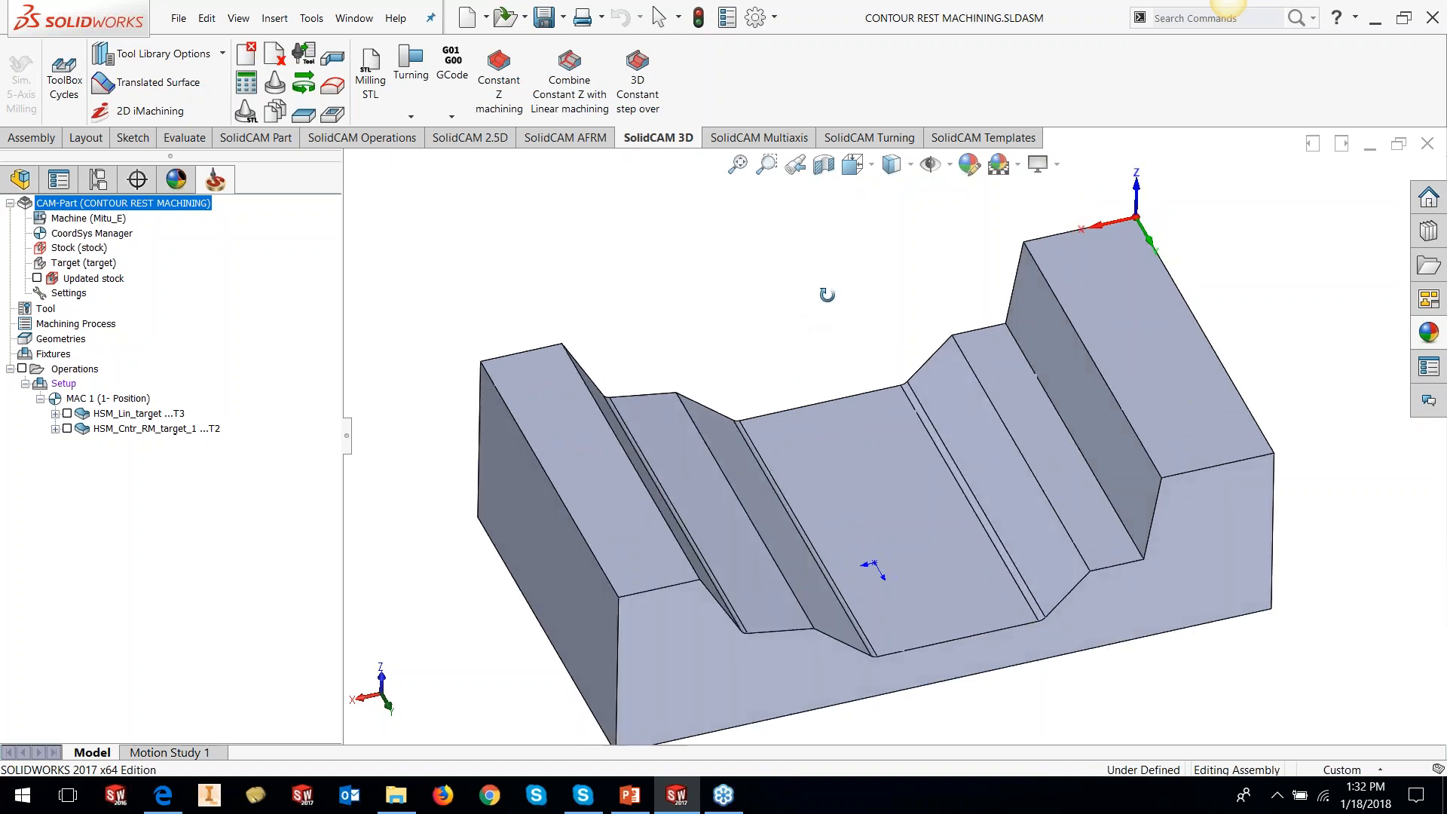
scroll(800, 313, up, 1)
scroll(836, 491, down, 1)
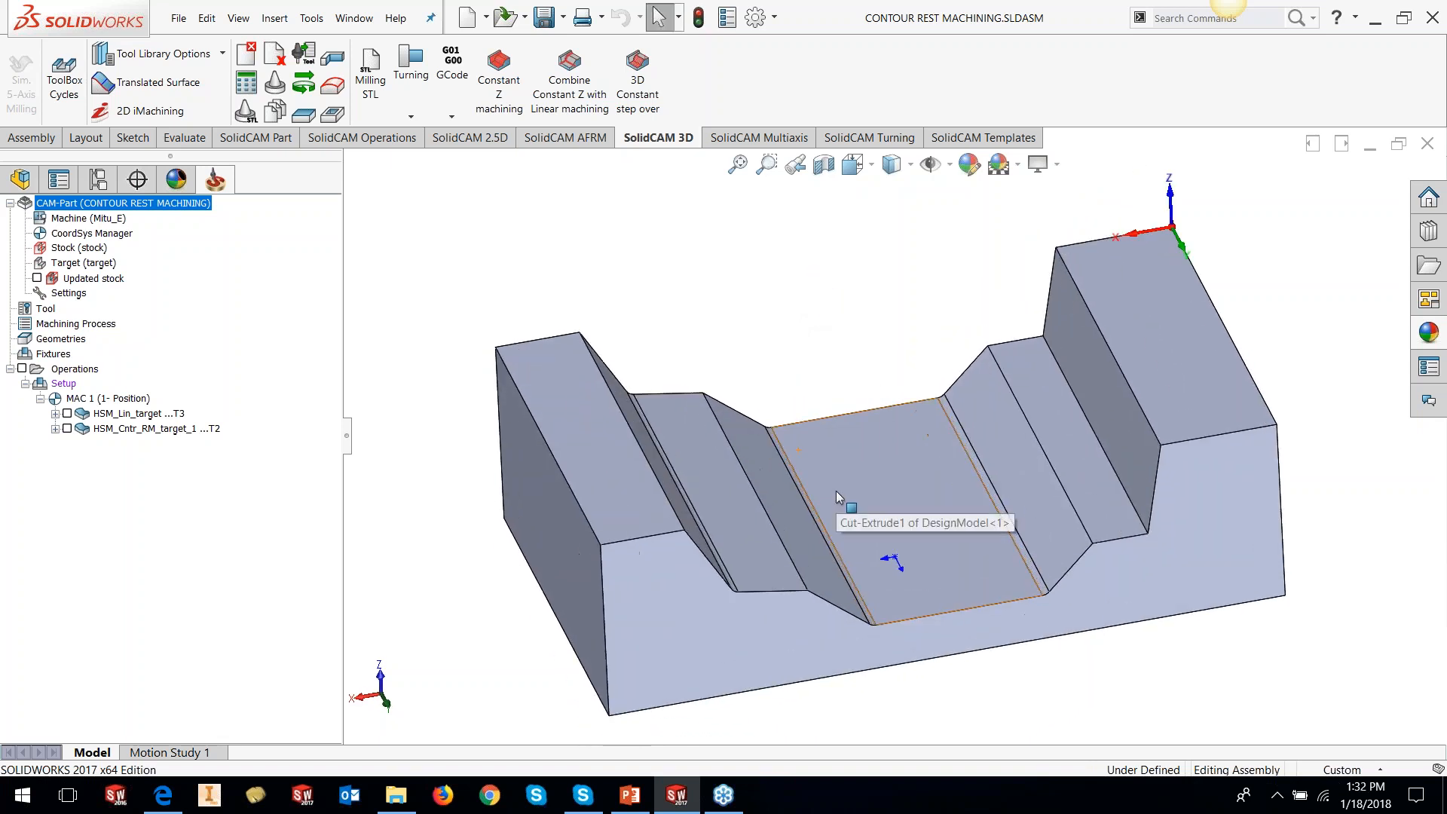
- Start a new HSM milling operation to view Contour Rest machining among its technologies, and close it
right_click(159, 431)
mouse_move(260, 53)
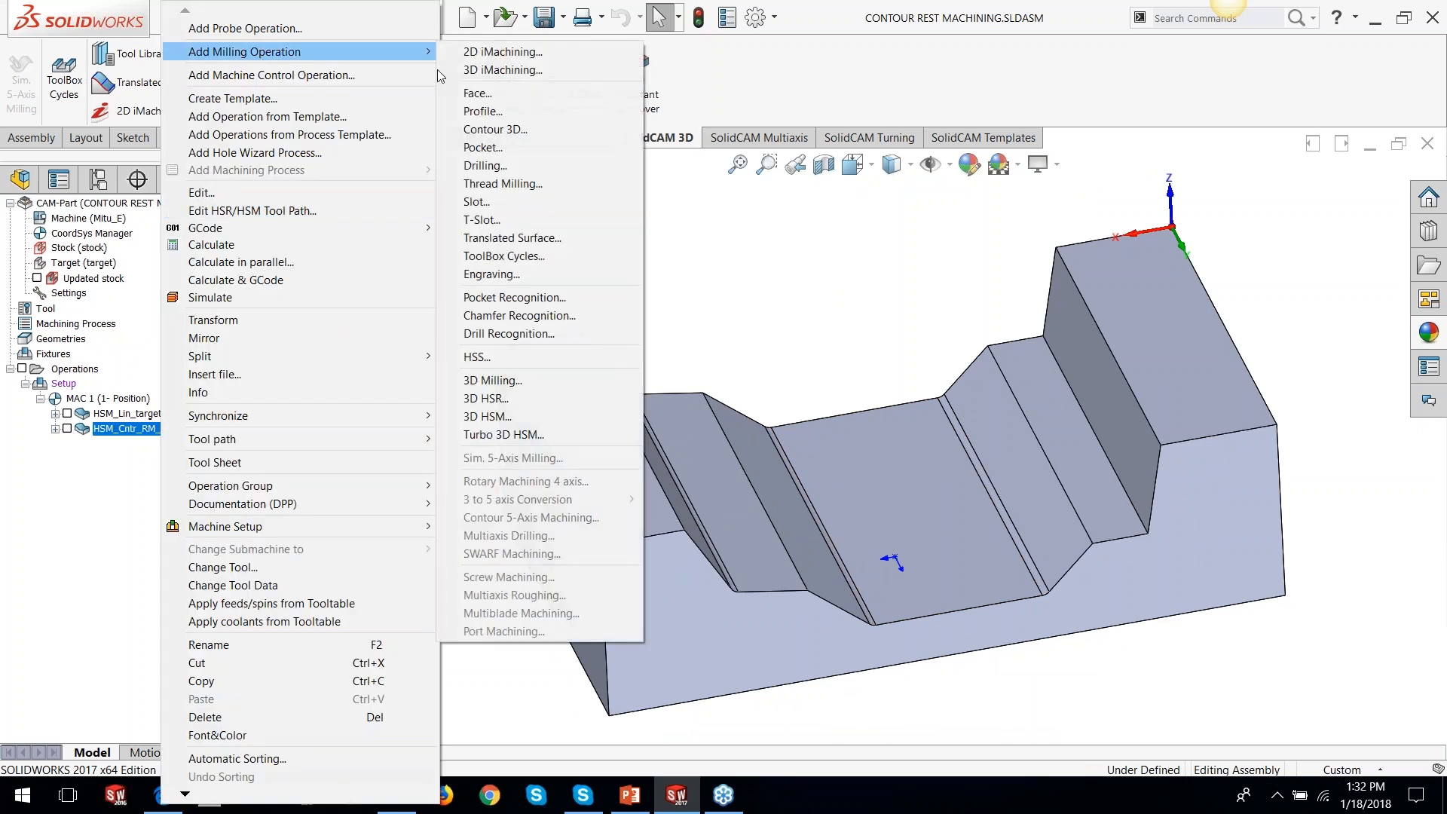
click(476, 436)
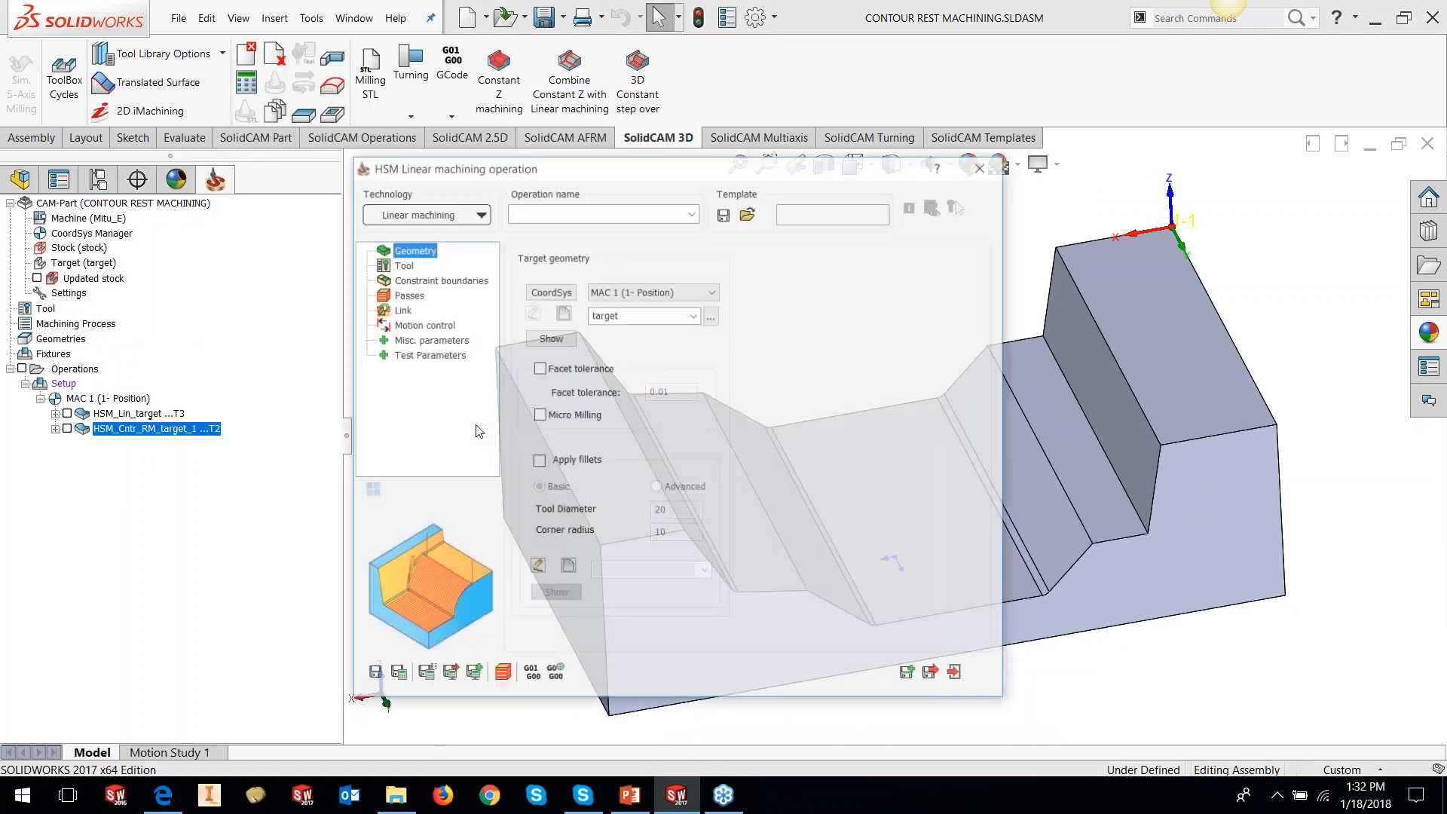
click(479, 214)
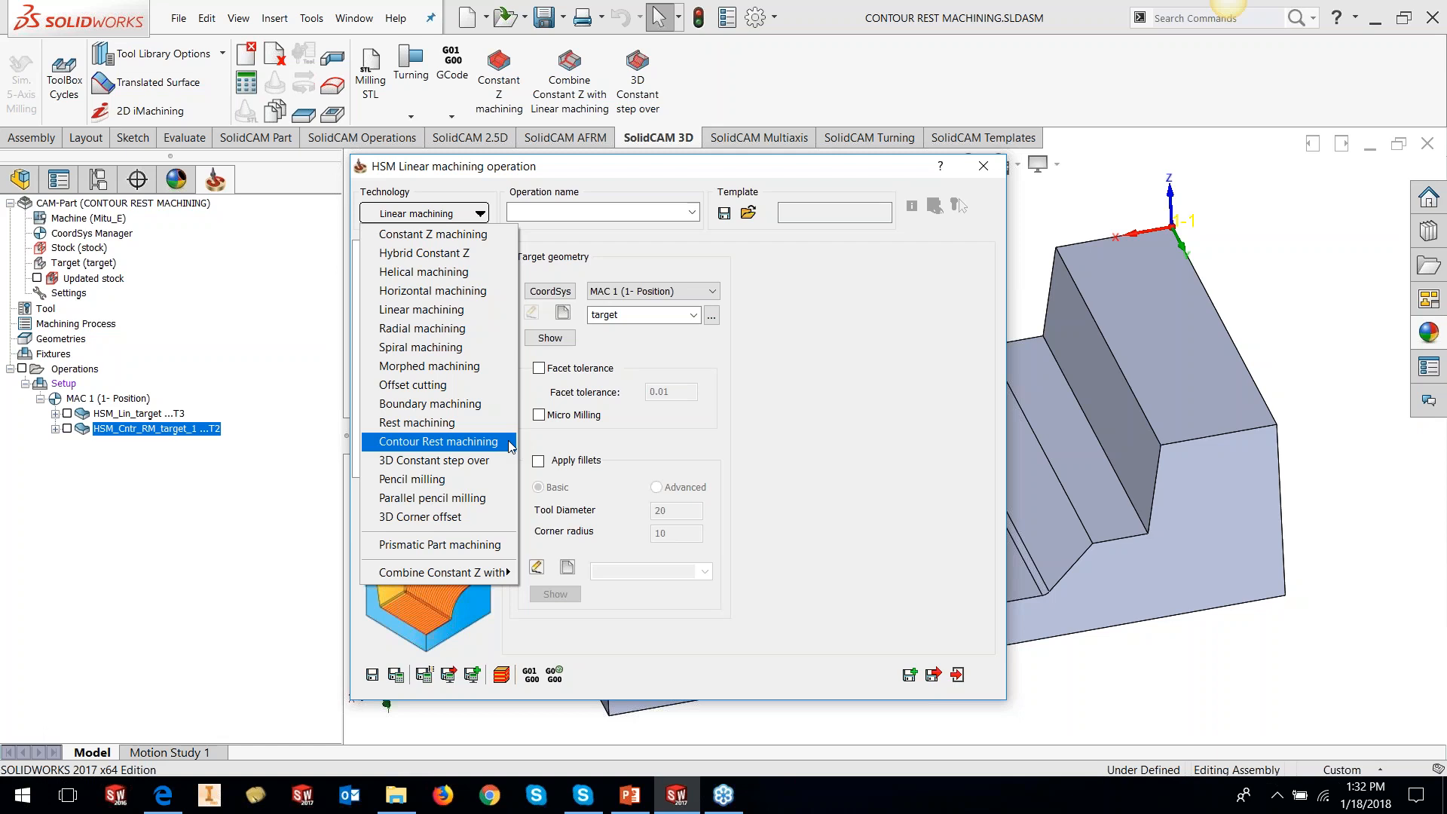
click(993, 169)
click(994, 169)
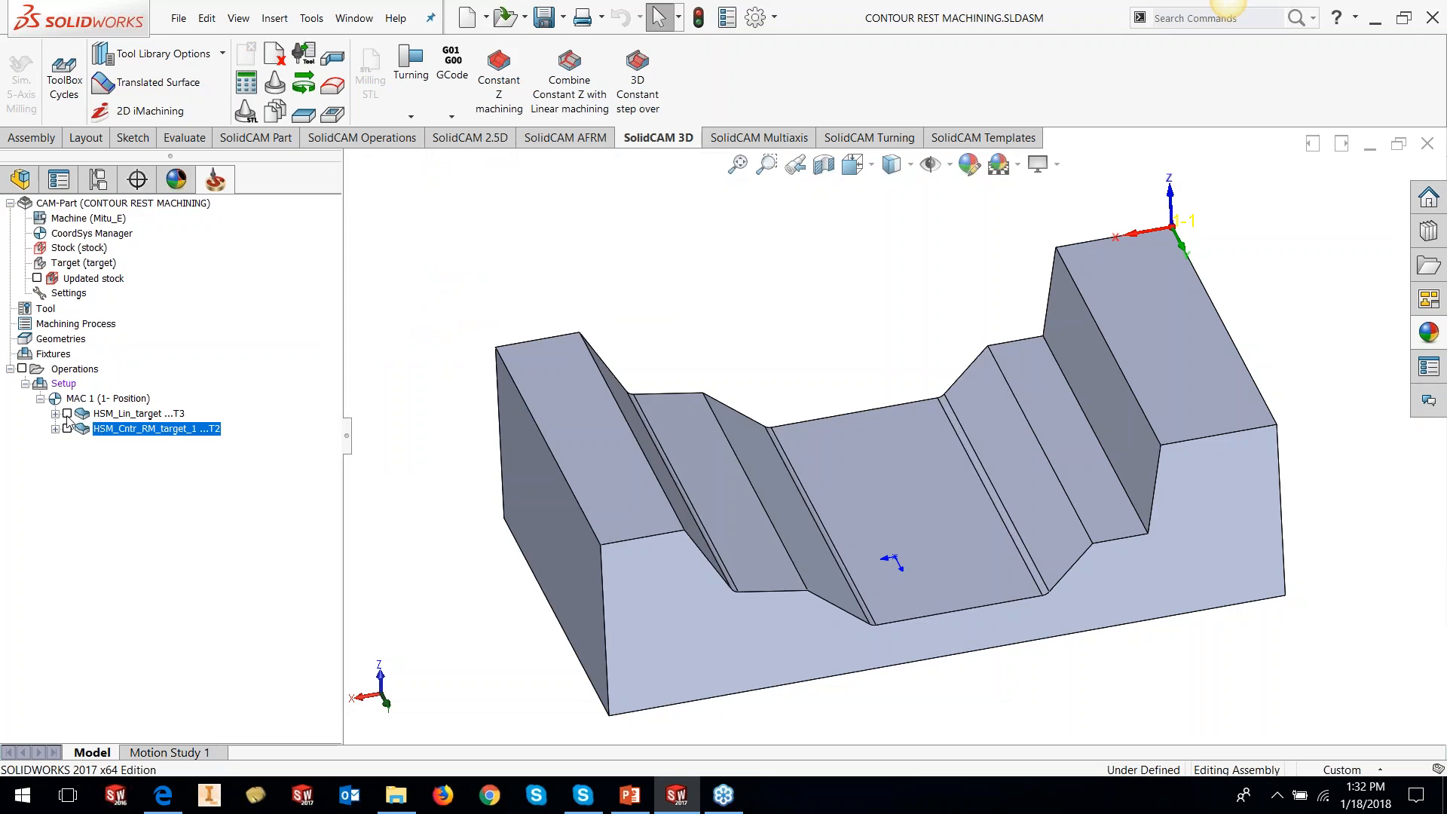
- Show the HSM_Lin_target tool path, inspect it over the channel, and hide it again
click(66, 413)
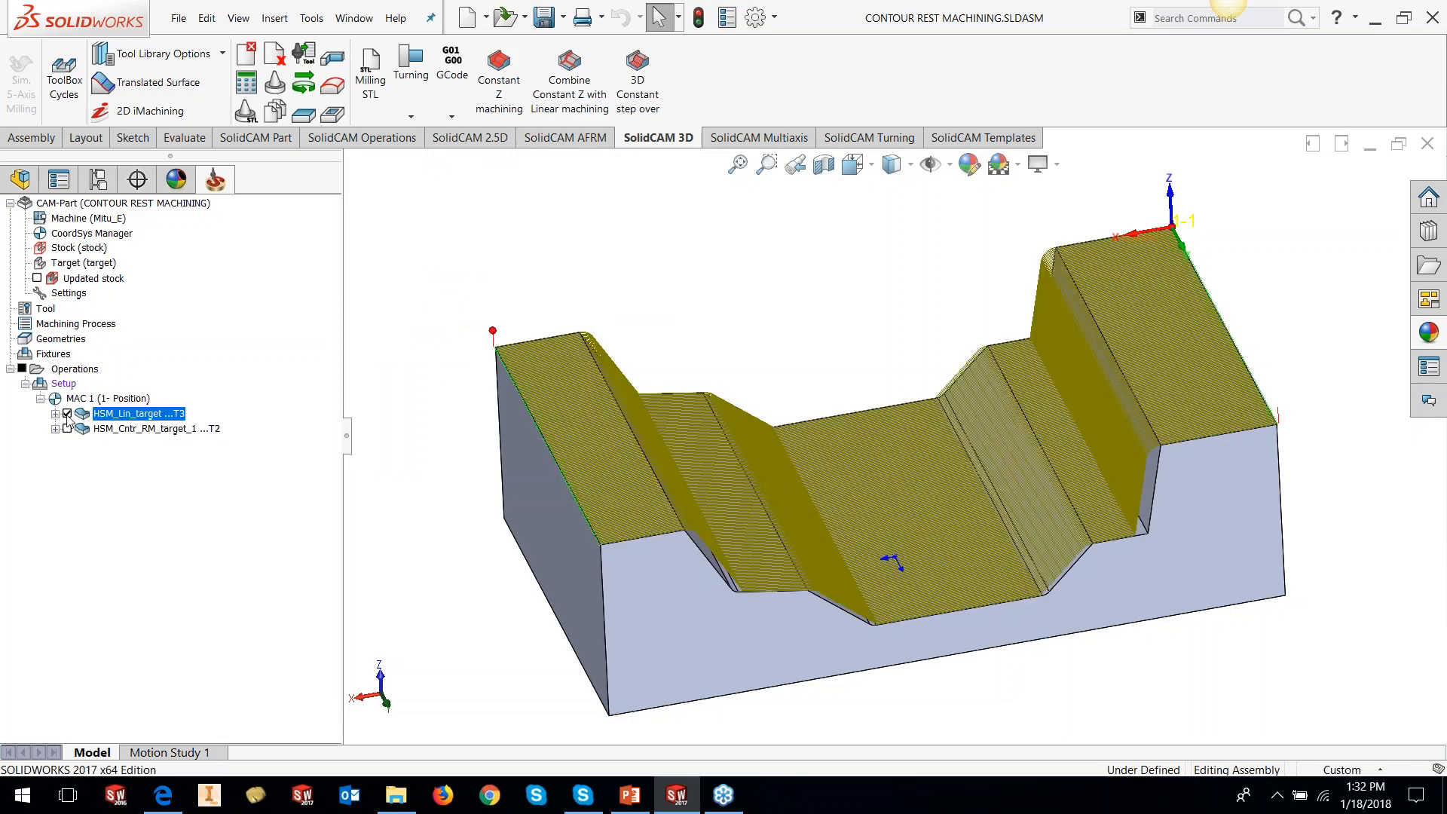
middle_drag(854, 518, 867, 503)
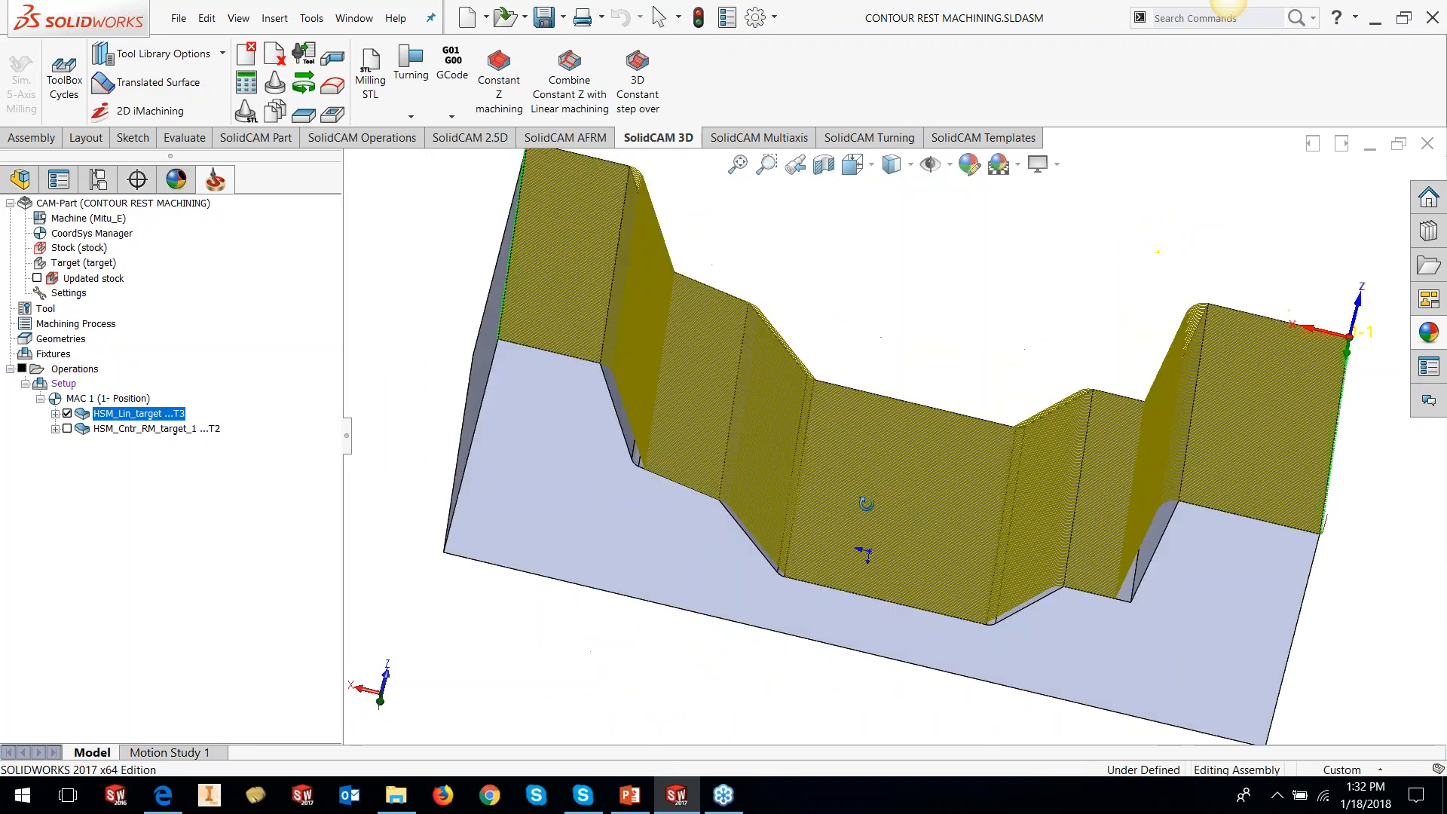
click(66, 413)
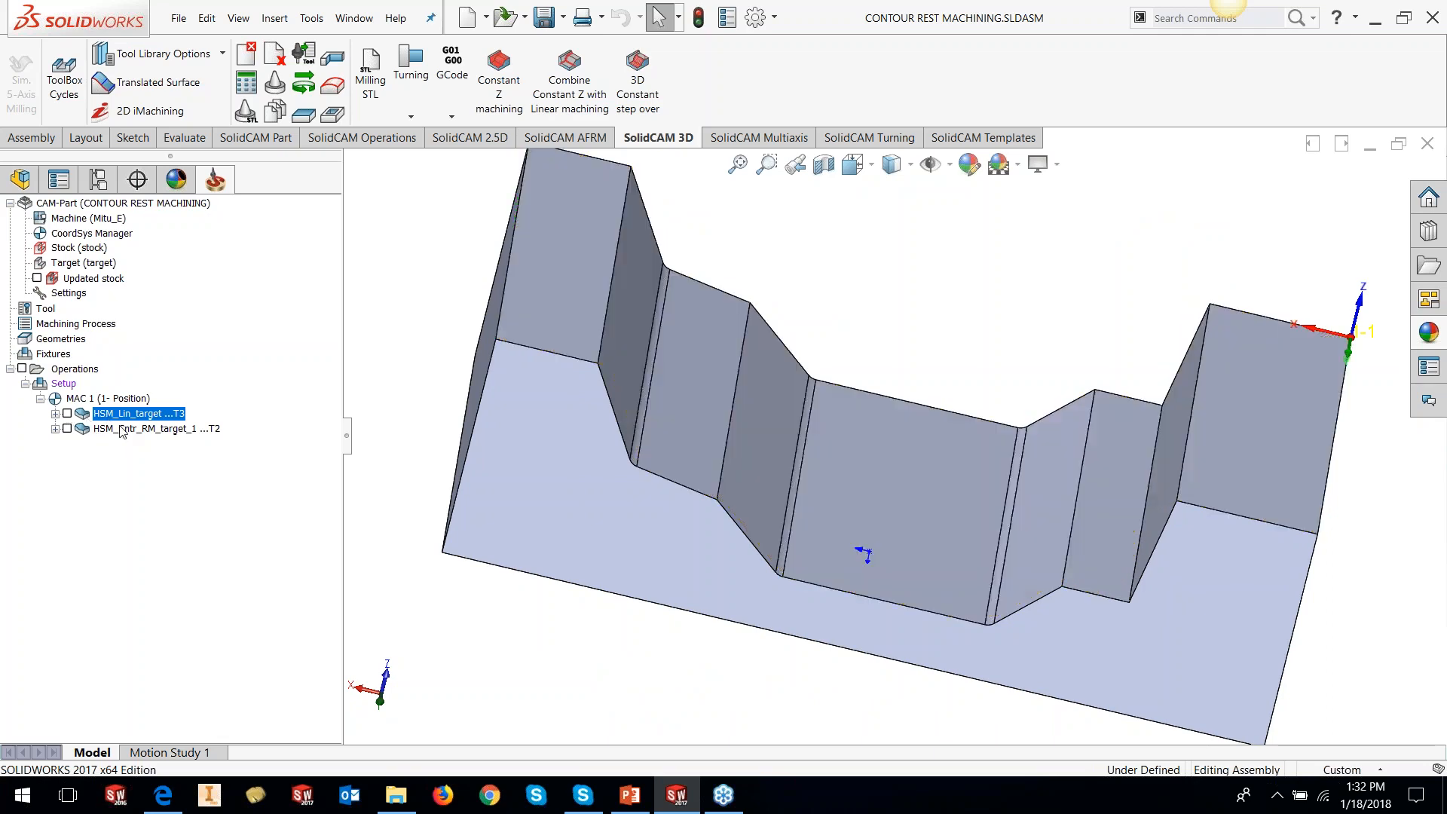
- Review the reference tool passes and the tool data of the HSM_Cntr_RM_target_1 operation, and close the dialog
right_click(121, 430)
click(147, 193)
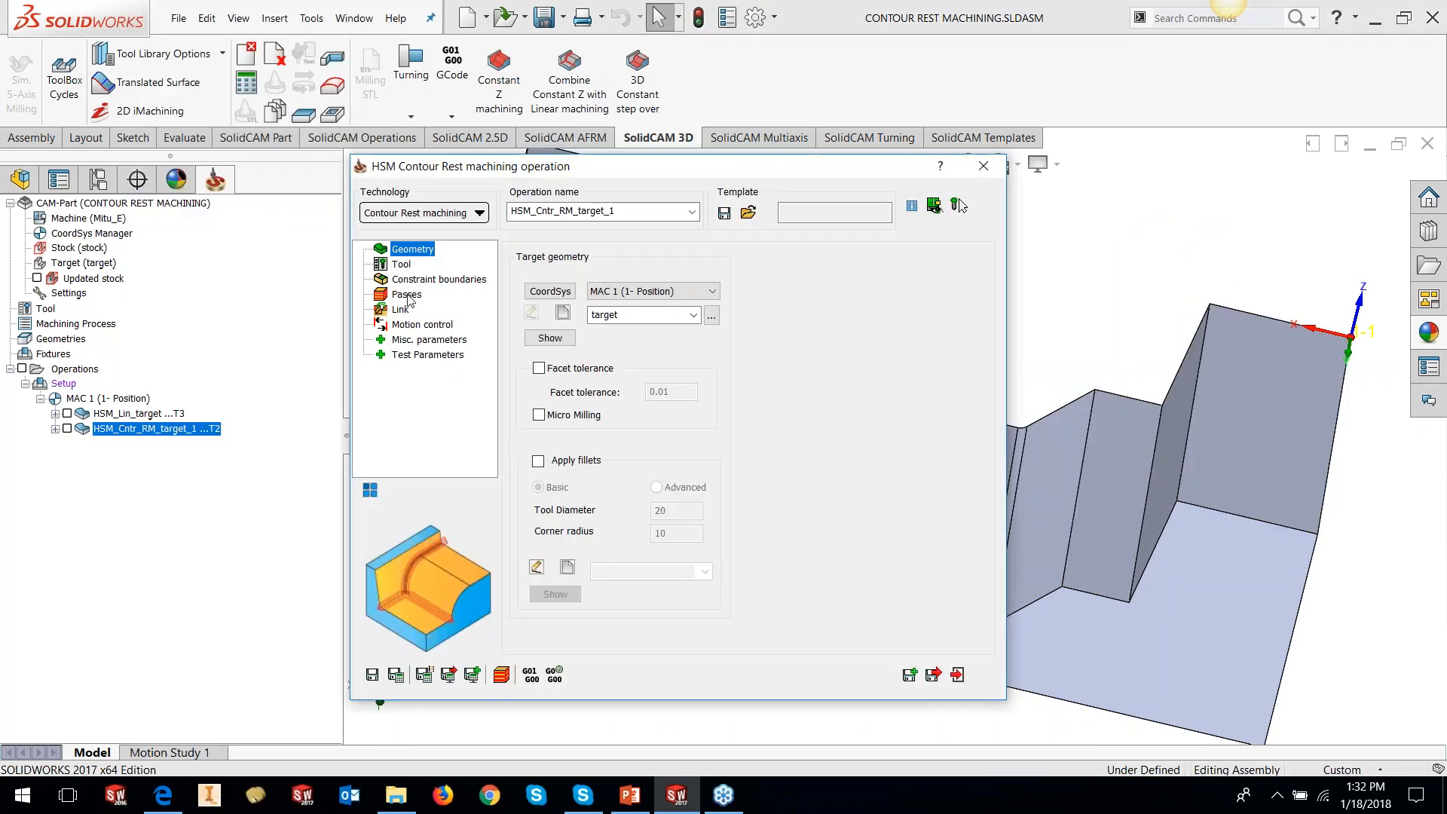
click(407, 294)
click(671, 309)
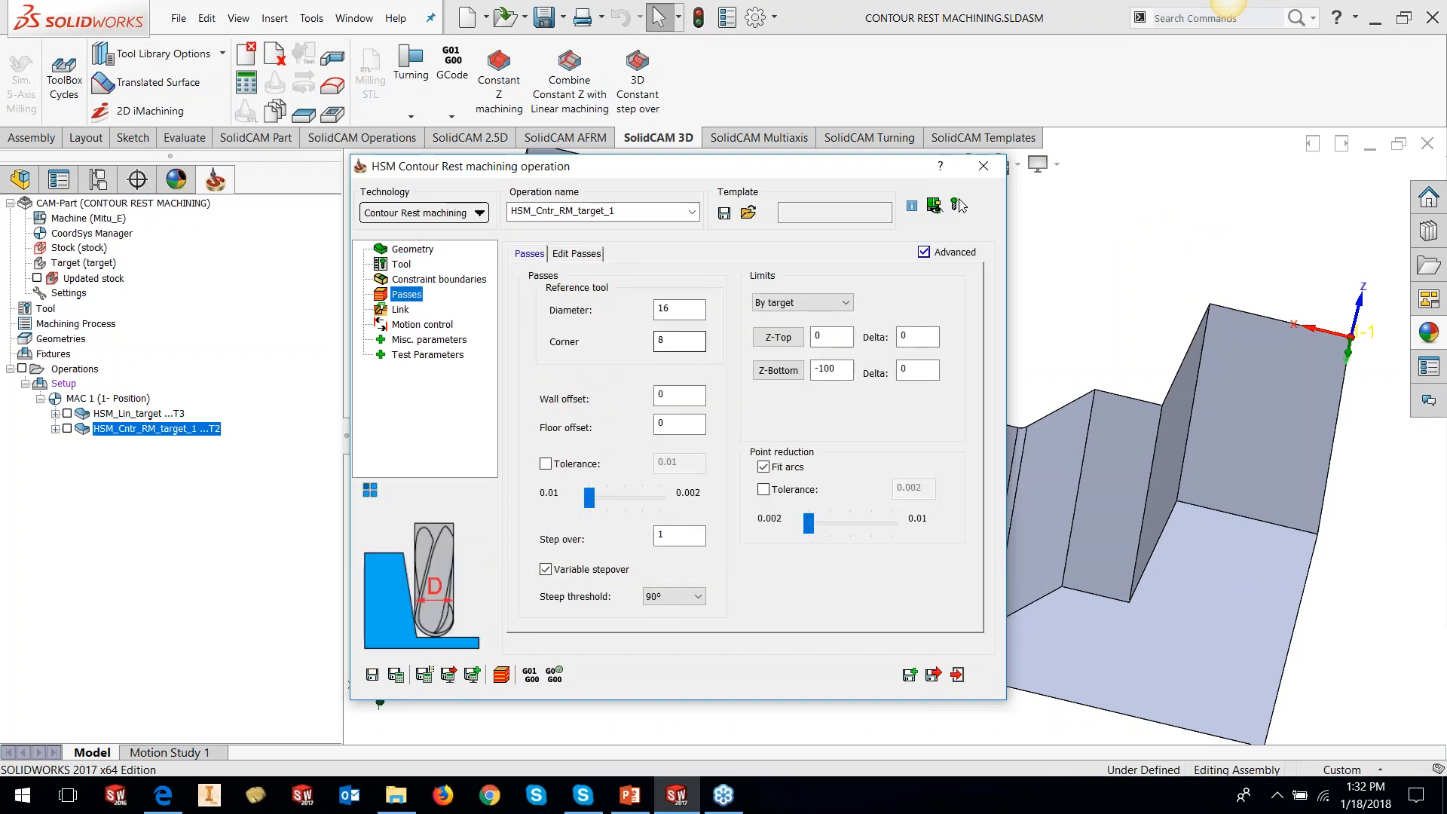
click(402, 265)
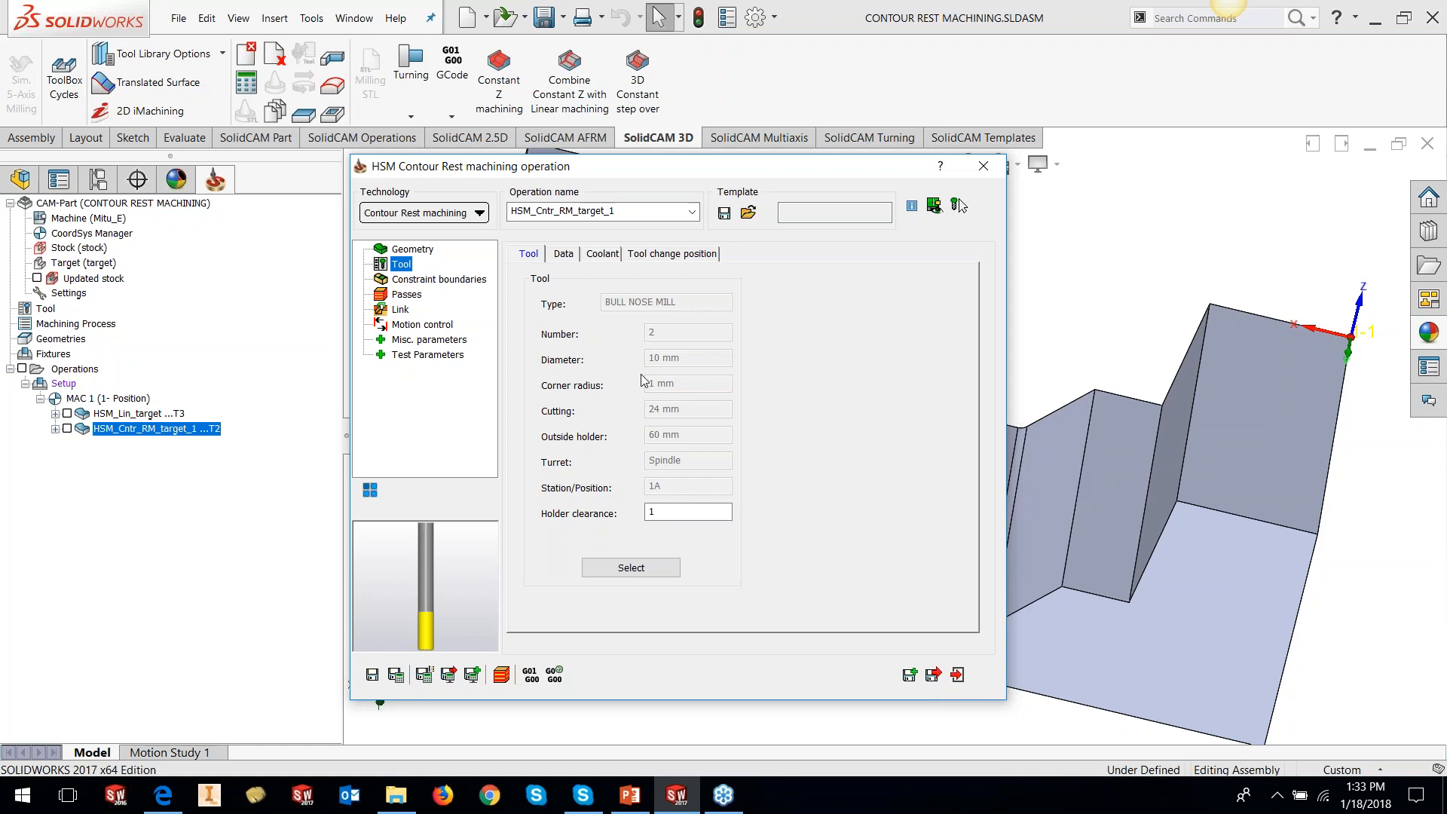
click(984, 166)
middle_drag(876, 445, 916, 503)
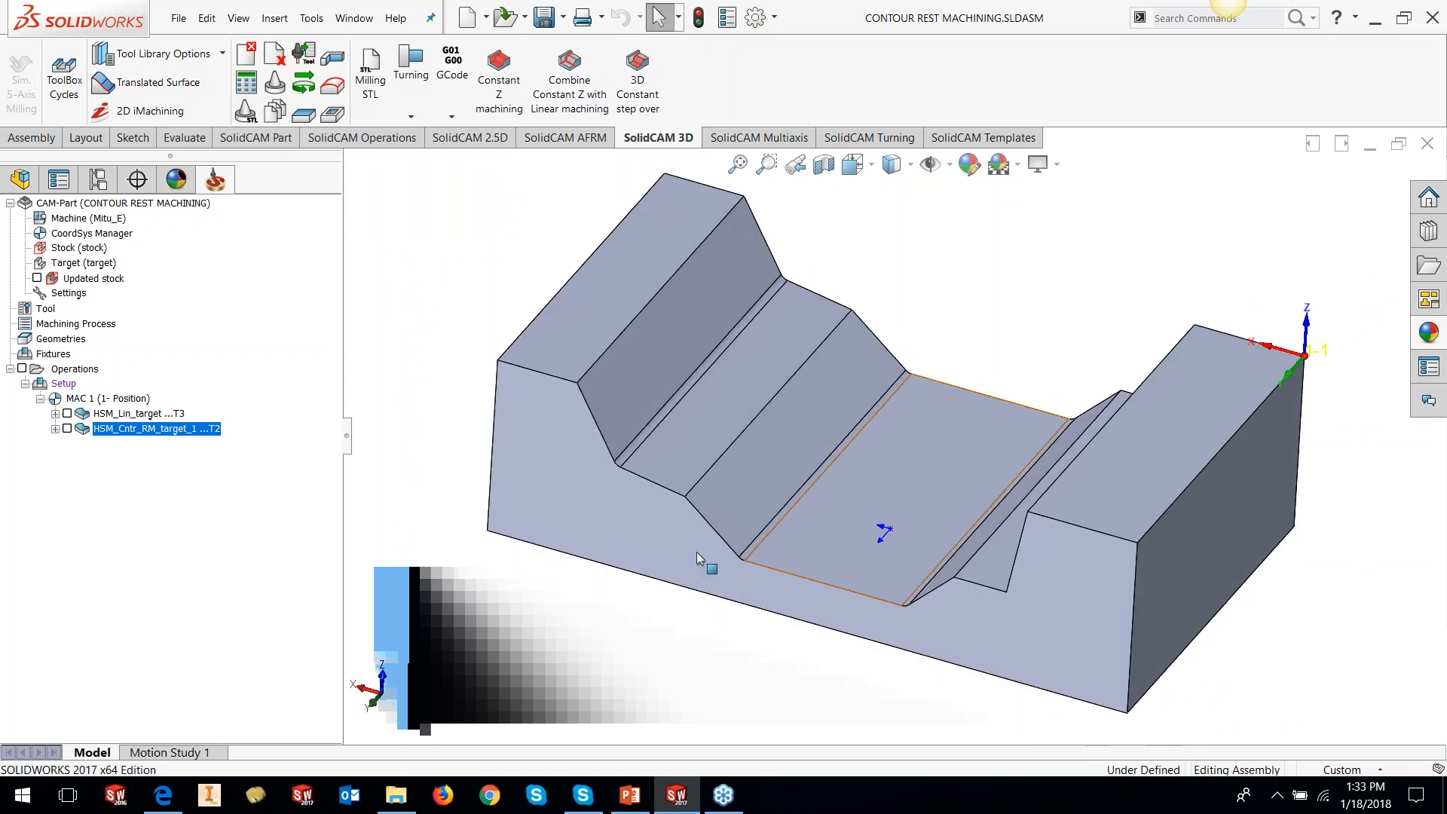
- Simulate the HSM_Cntr_RM_target_1 operation in SolidVerify at a reduced simulation speed
middle_drag(746, 452, 734, 434)
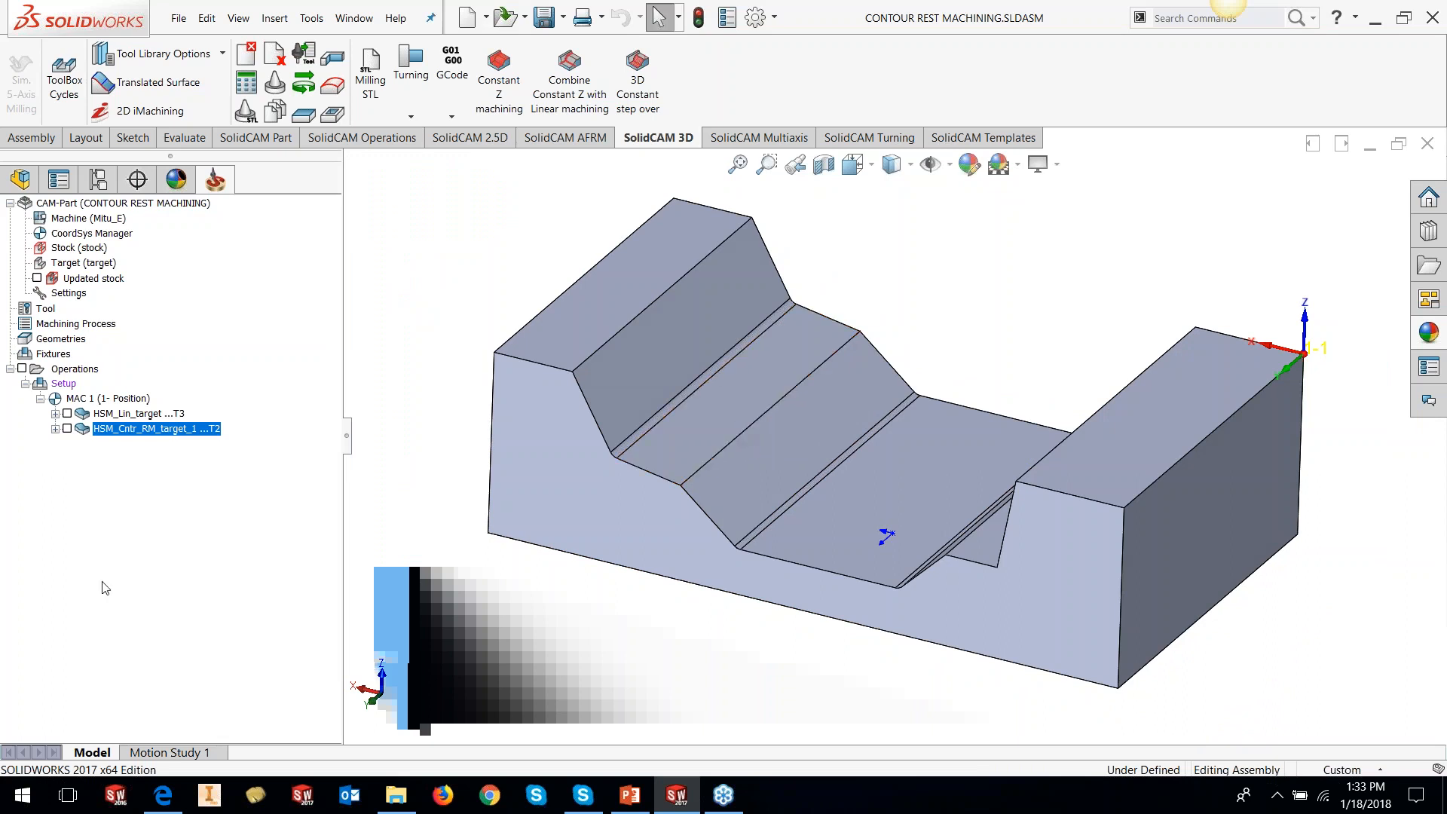
right_click(134, 425)
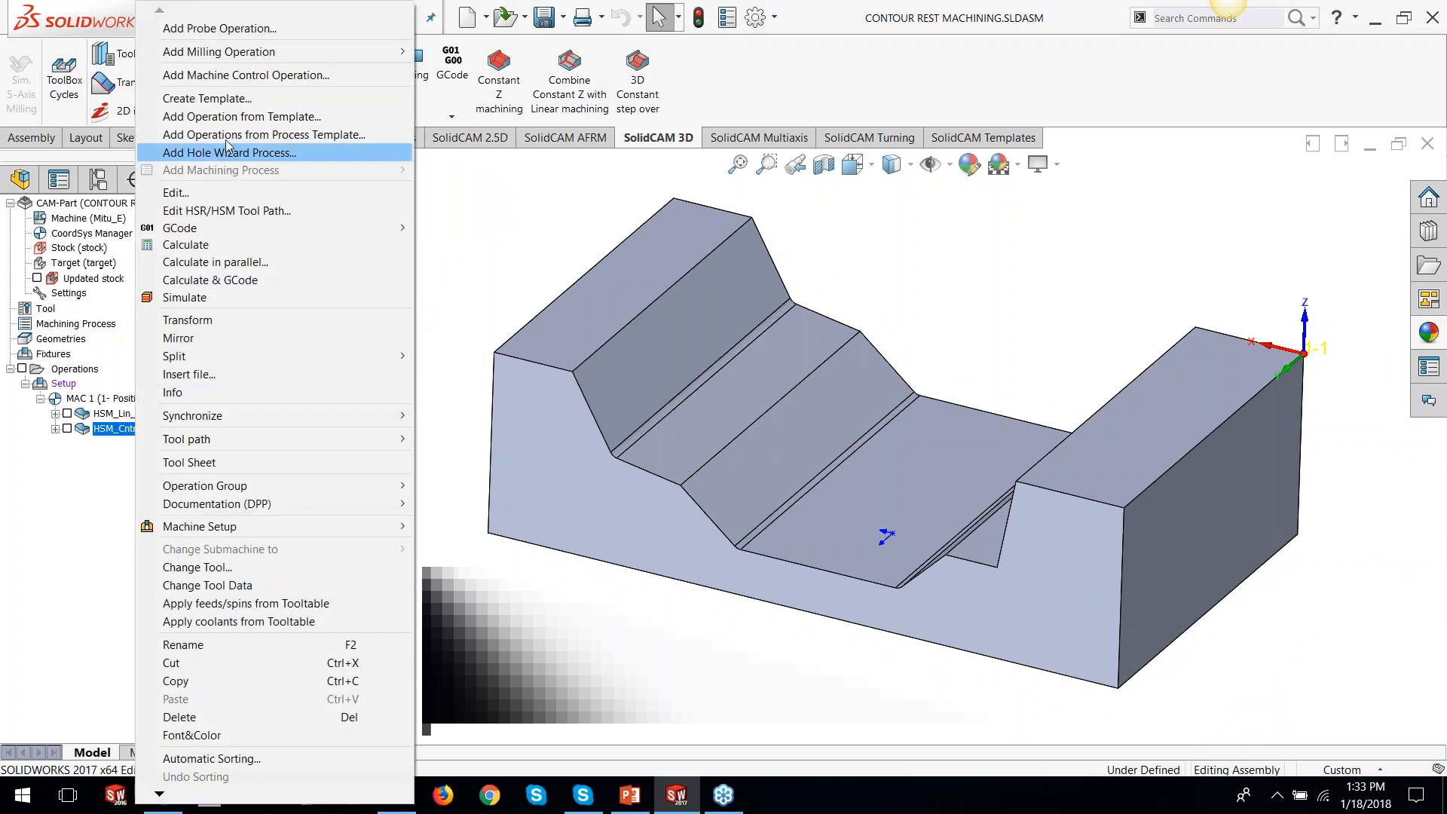
click(198, 297)
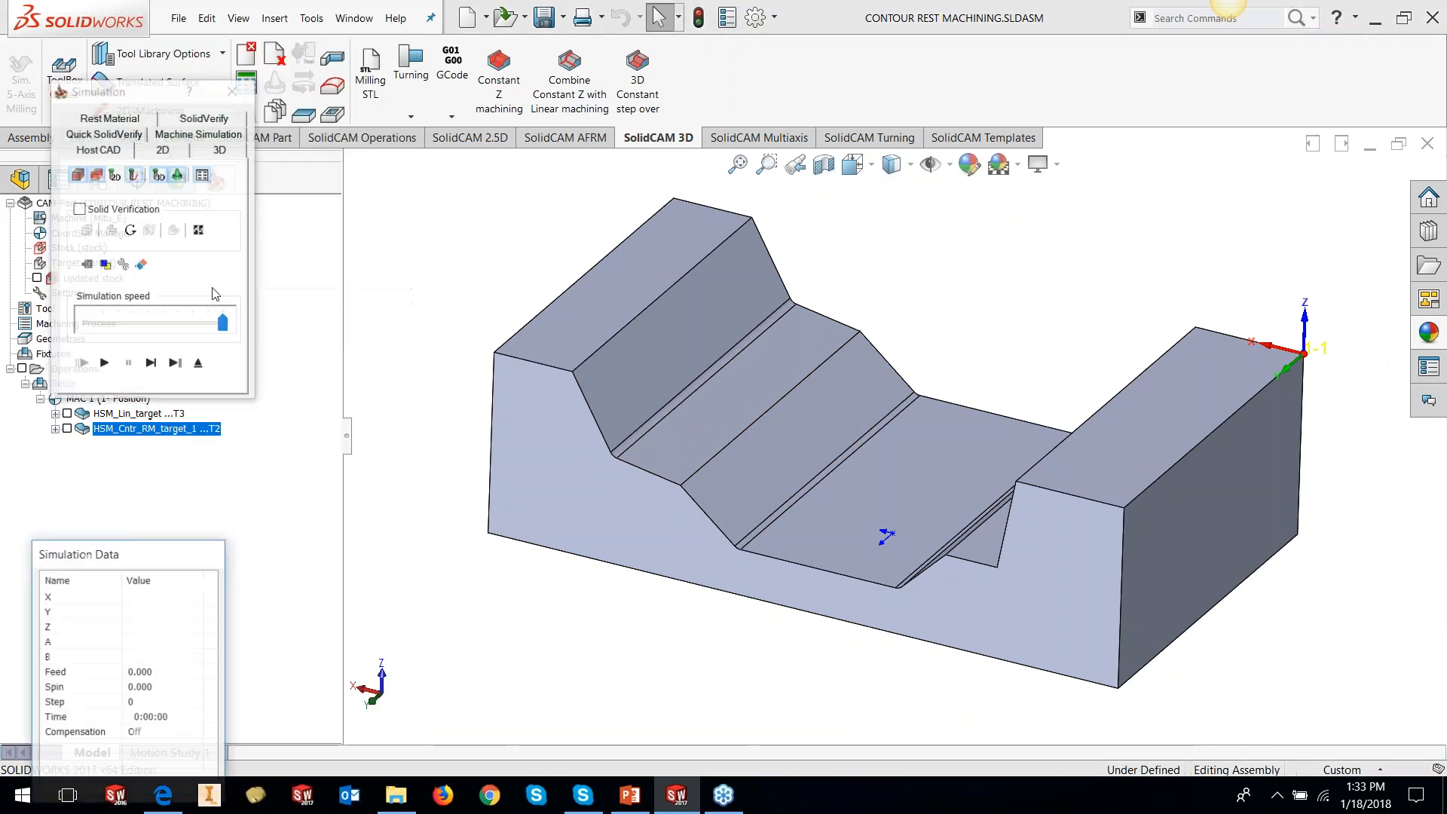
click(220, 132)
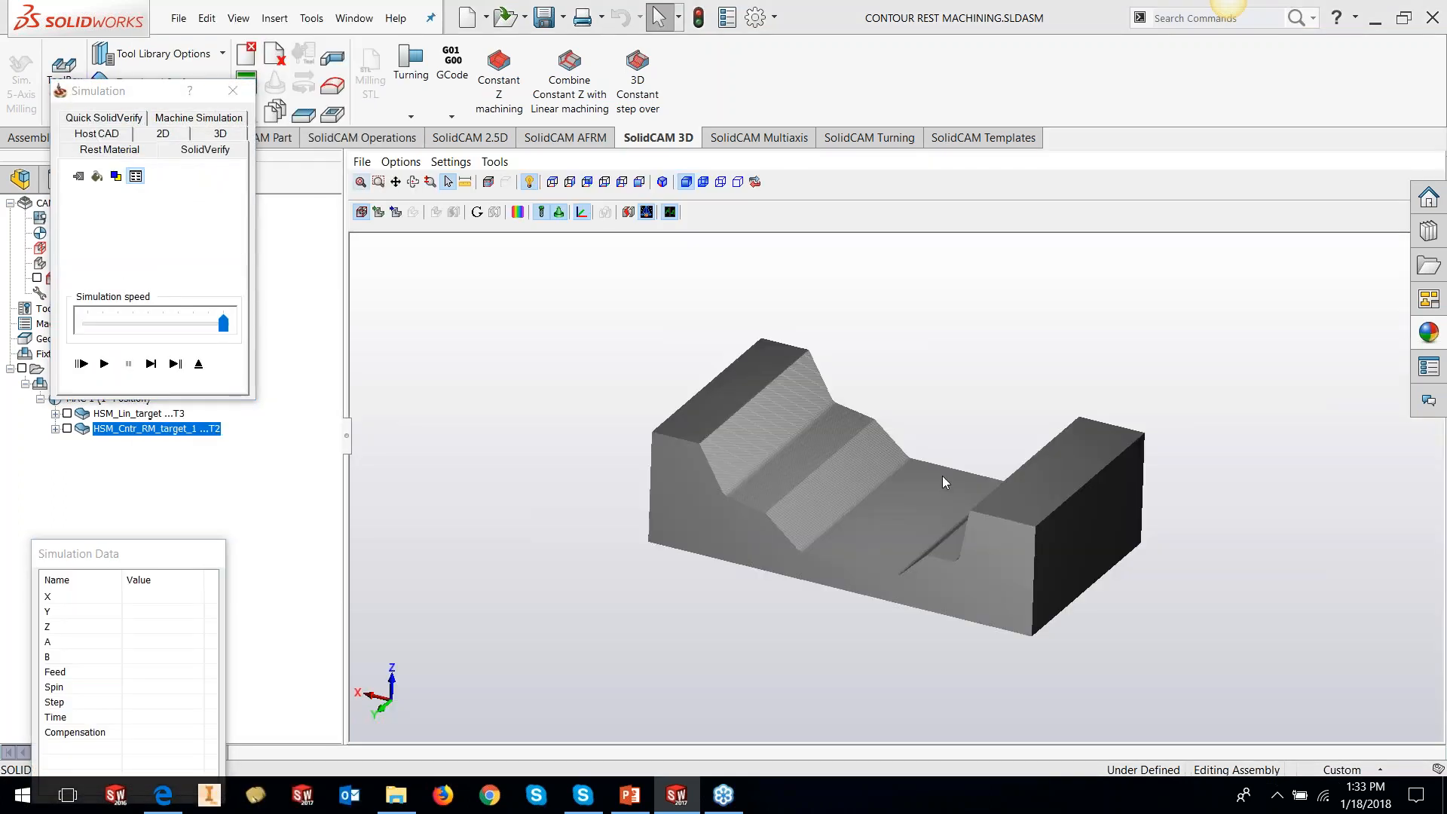
scroll(794, 500, up, 5)
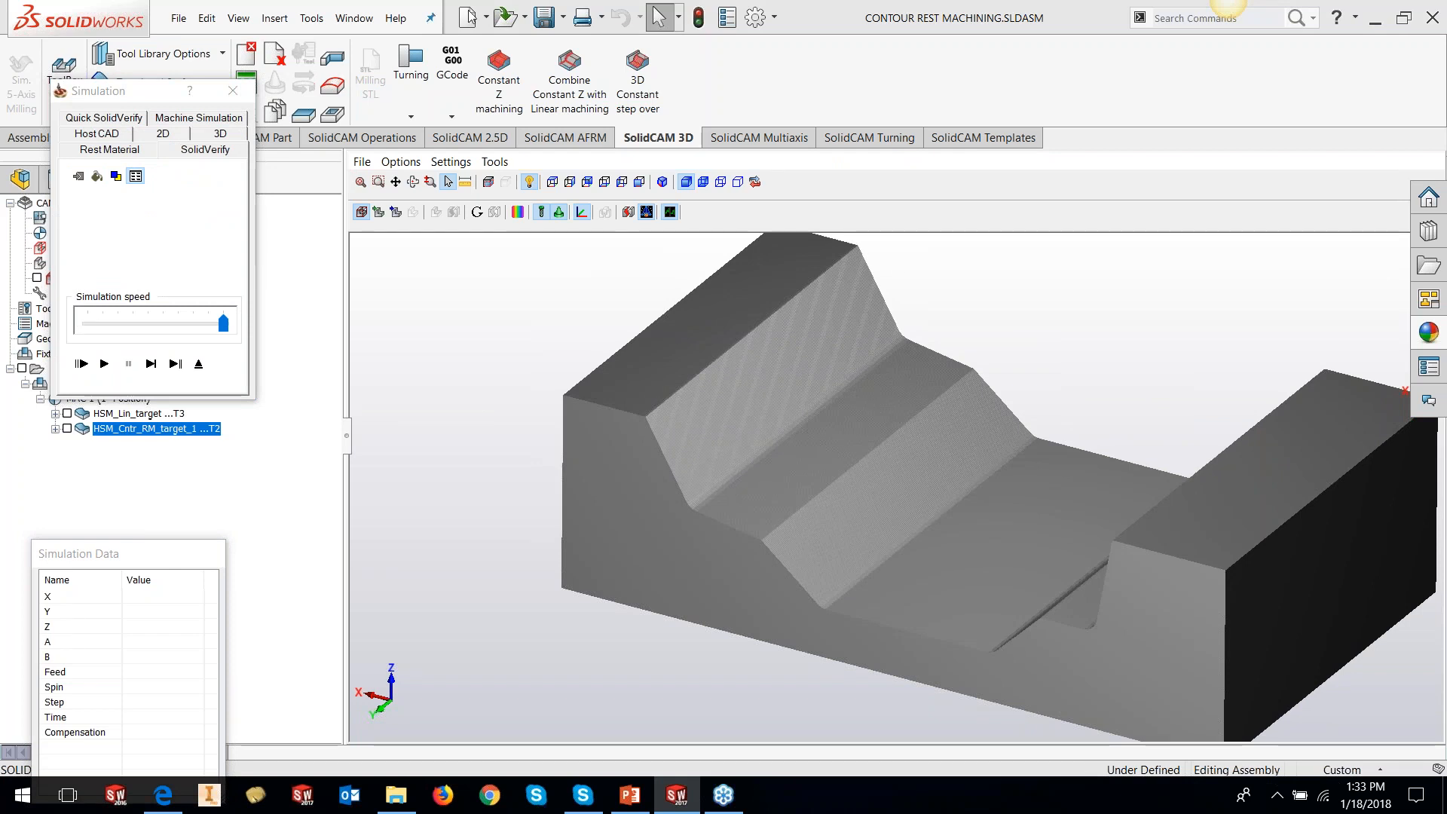
click(132, 332)
click(132, 329)
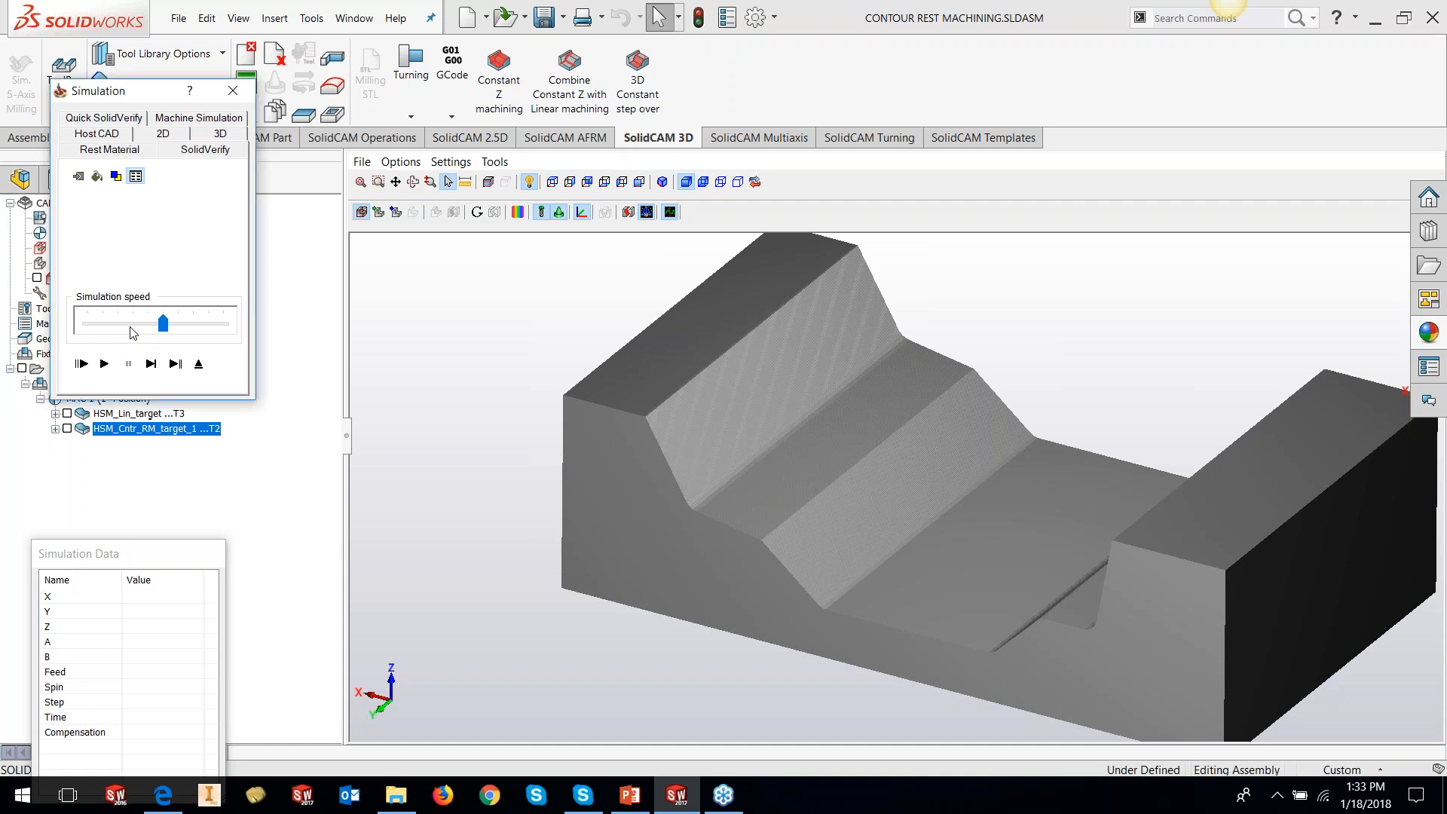
click(104, 365)
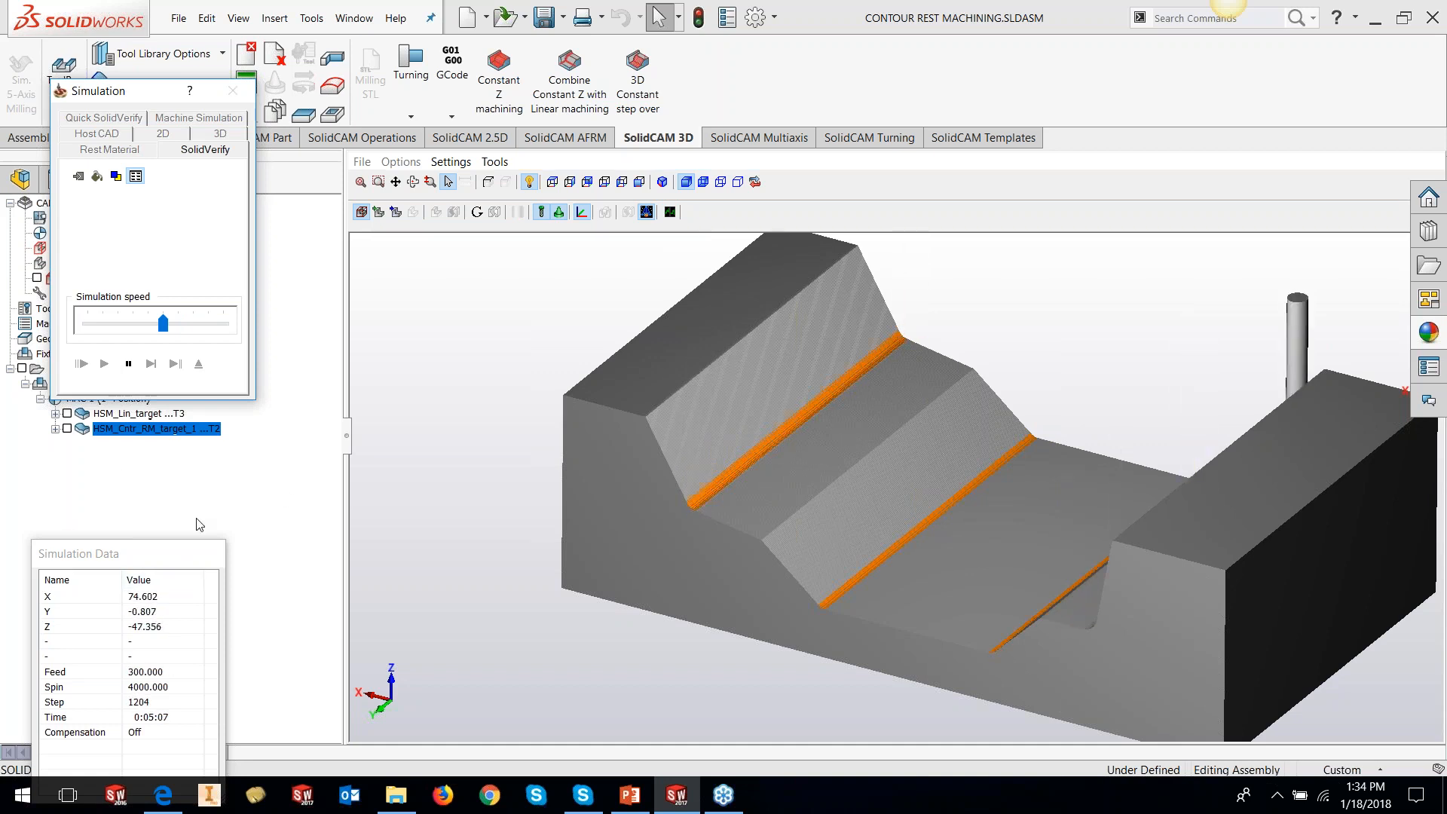
- Inspect the rest-machined corners of the channel from both sides in the simulation, and exit it
middle_drag(862, 528, 914, 510)
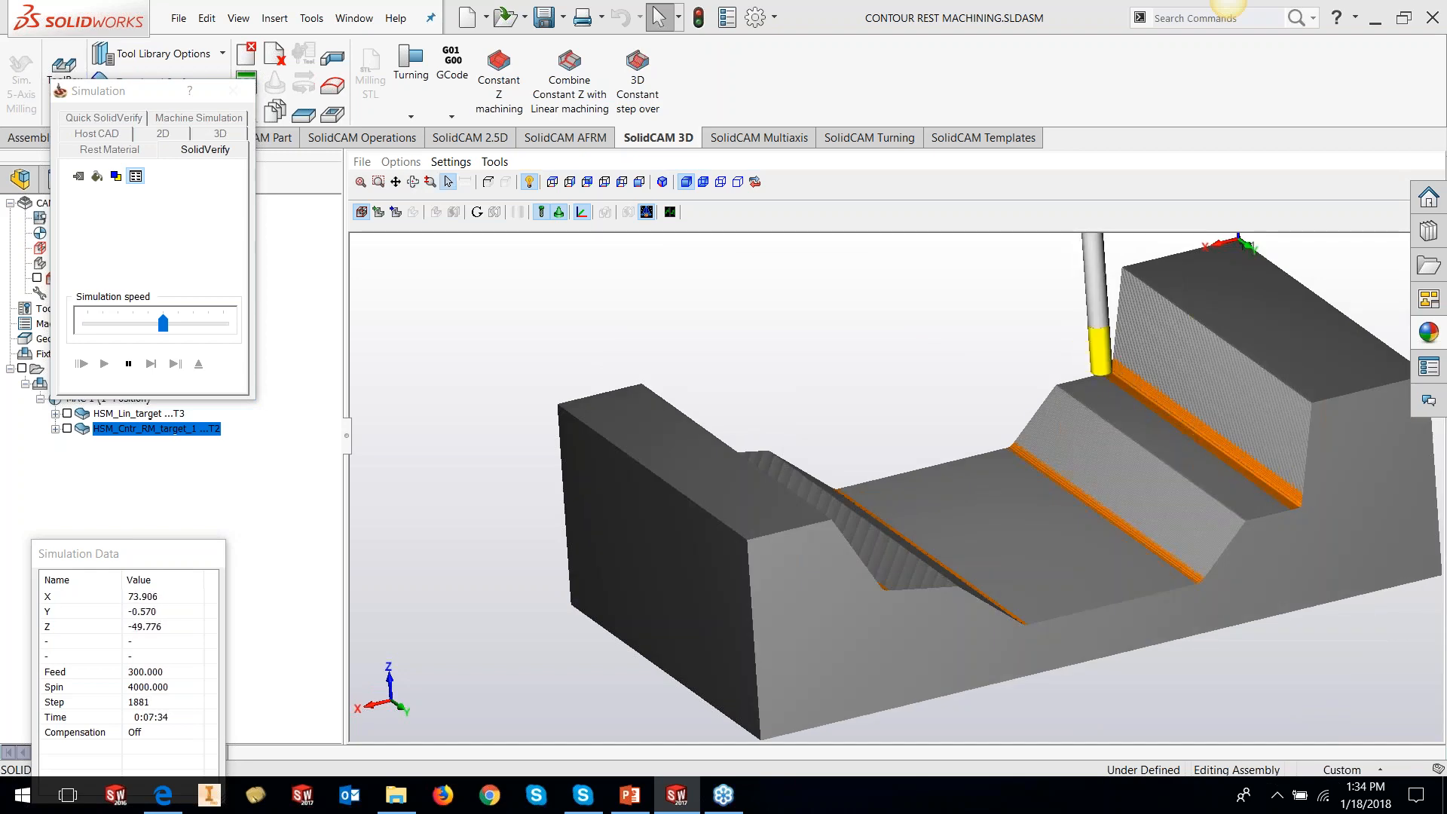
mouse_move(1128, 495)
middle_down()
mouse_move(1122, 525)
mouse_move(1108, 490)
middle_up()
scroll(1148, 513, down, 3)
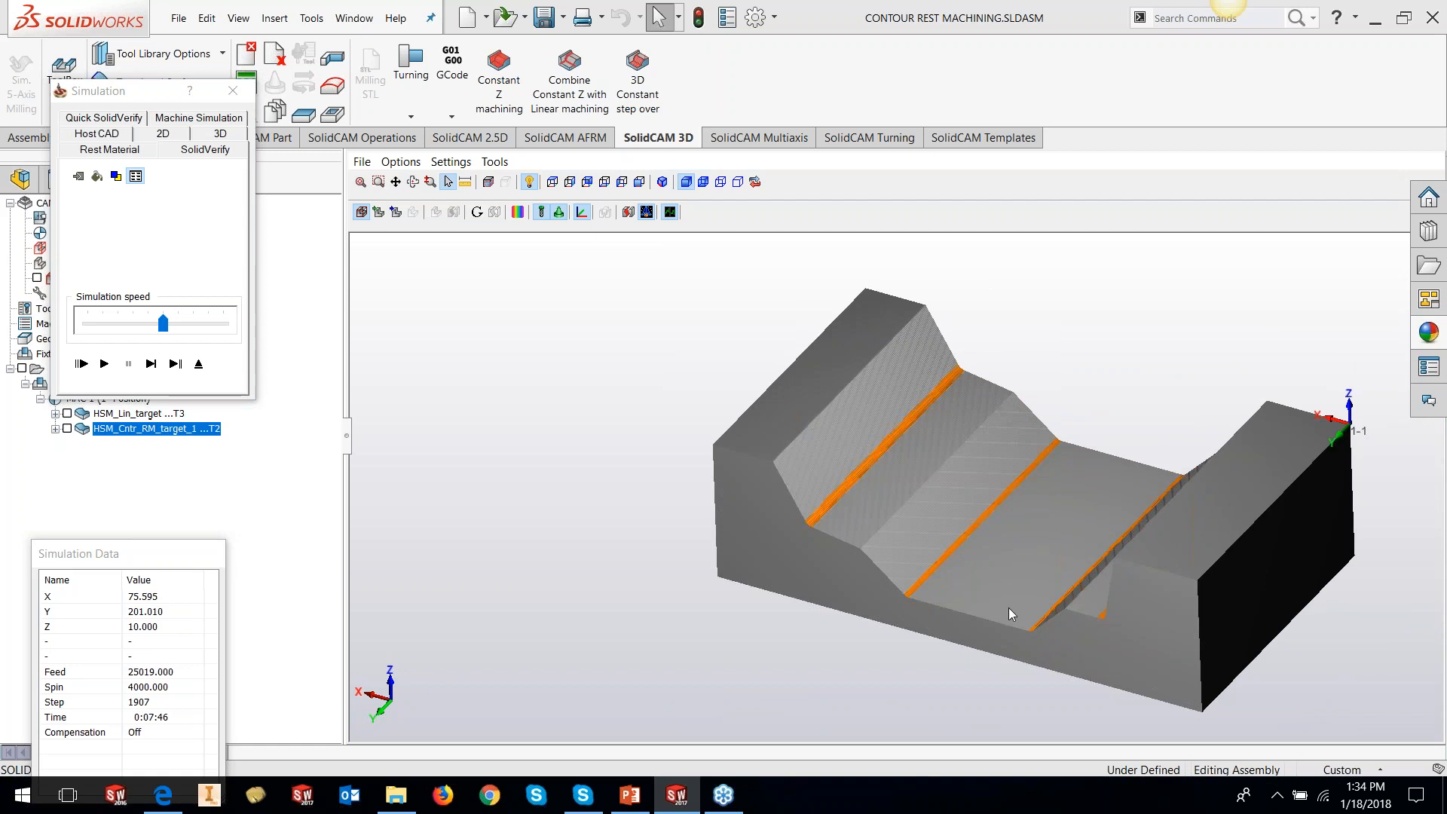
click(199, 364)
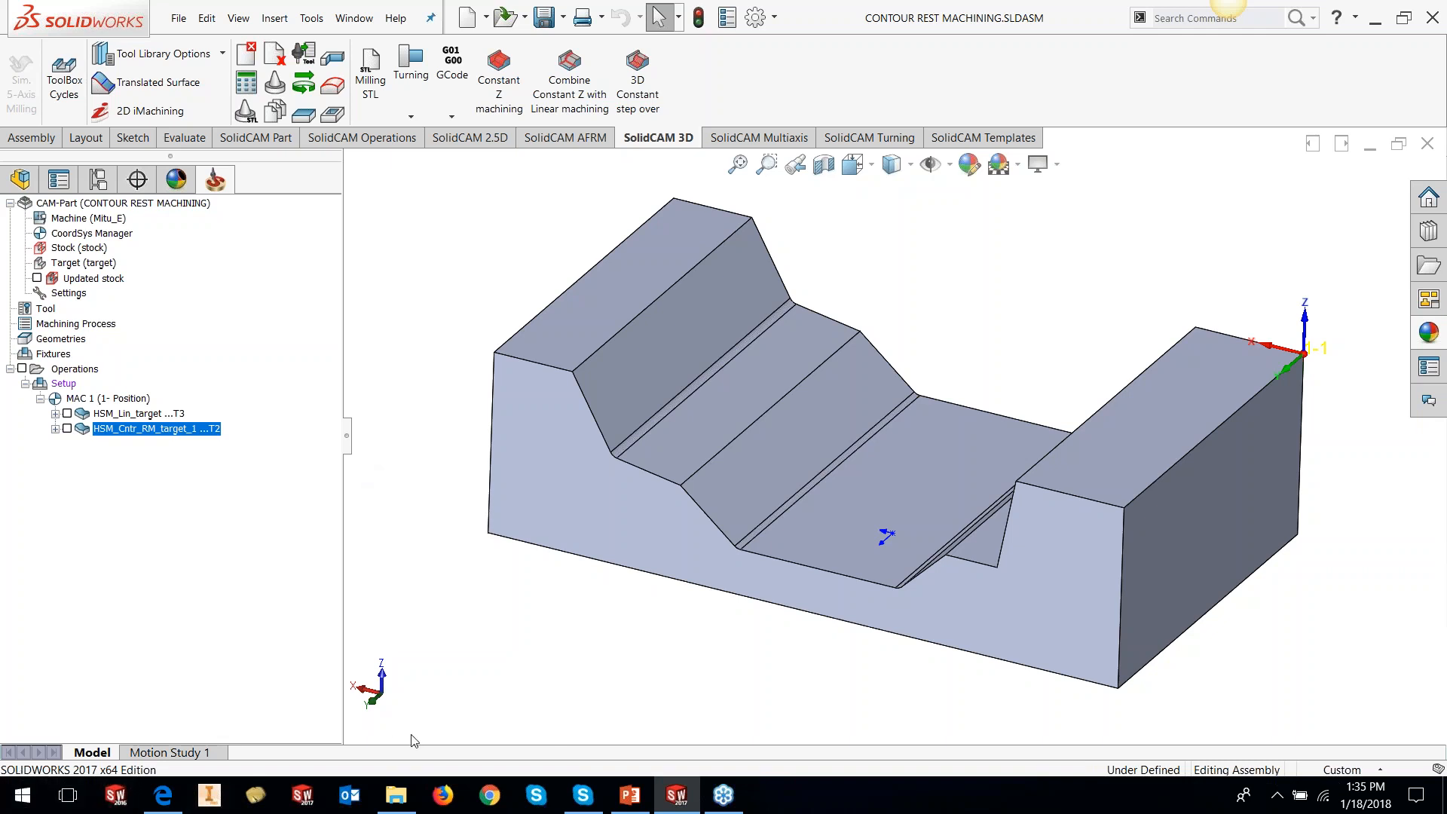
- Switch to the PowerPoint presentation and start the slide show from the Sim 5X & HSS slide
click(633, 800)
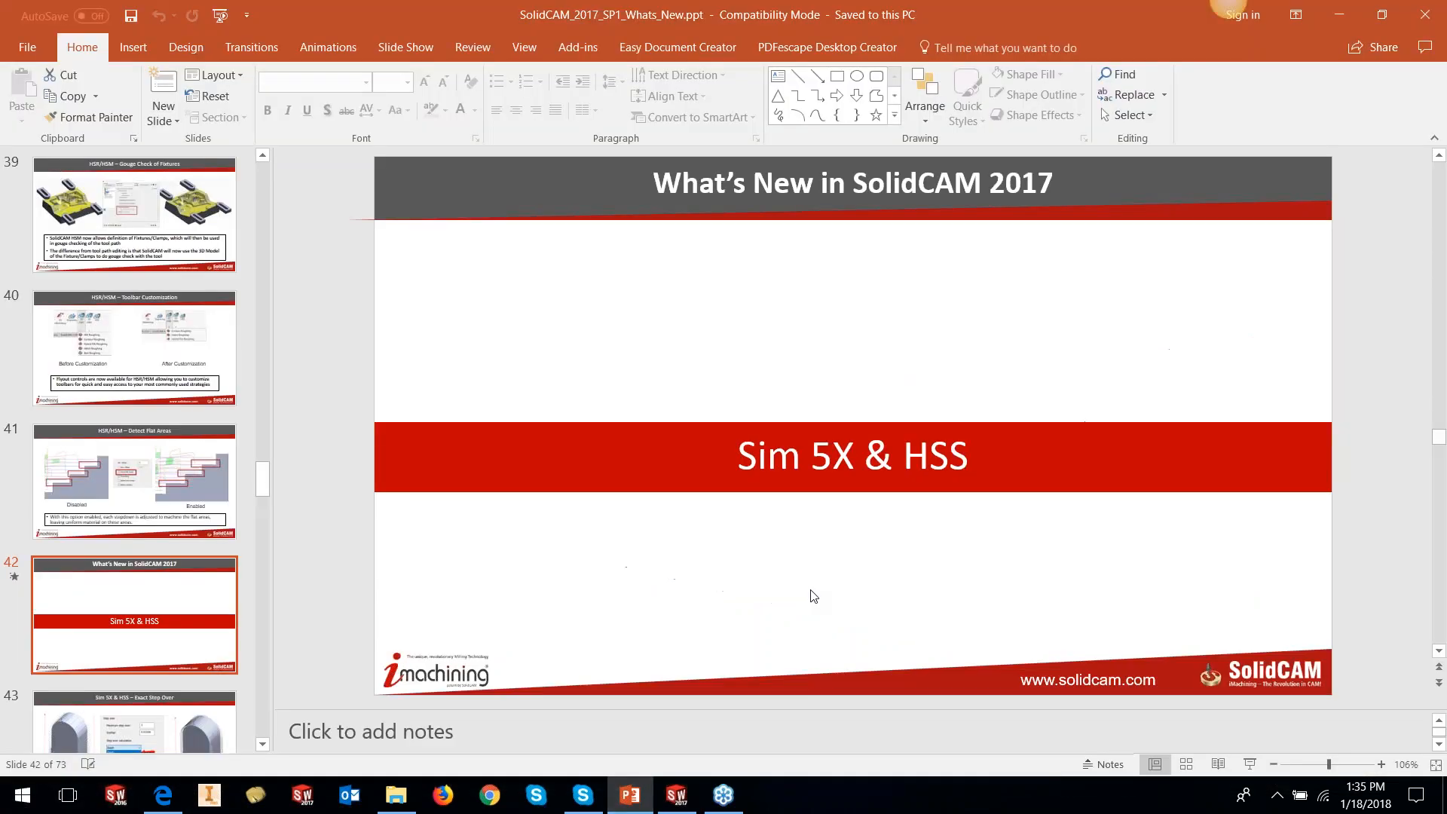
key(shift+F5)
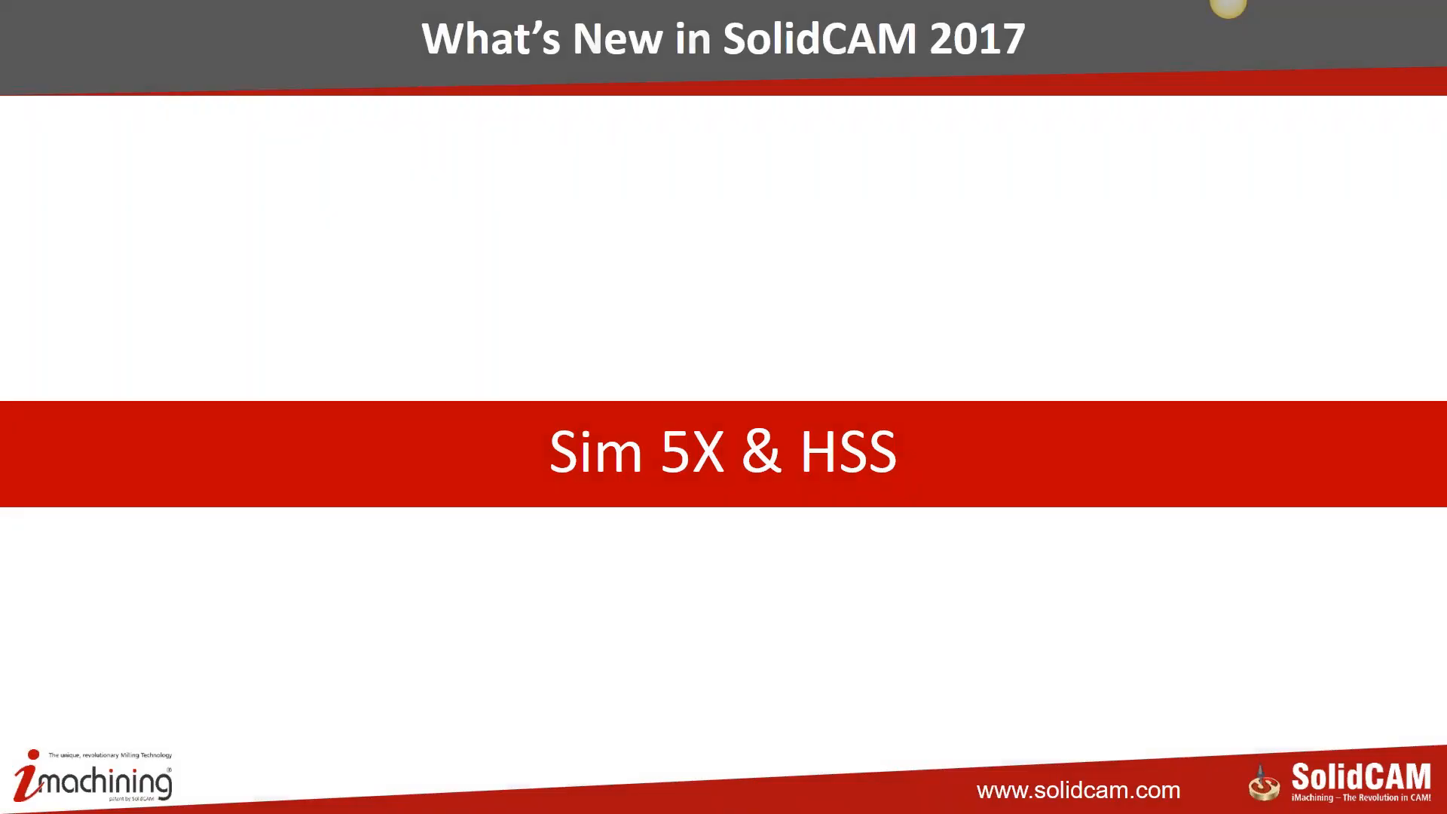
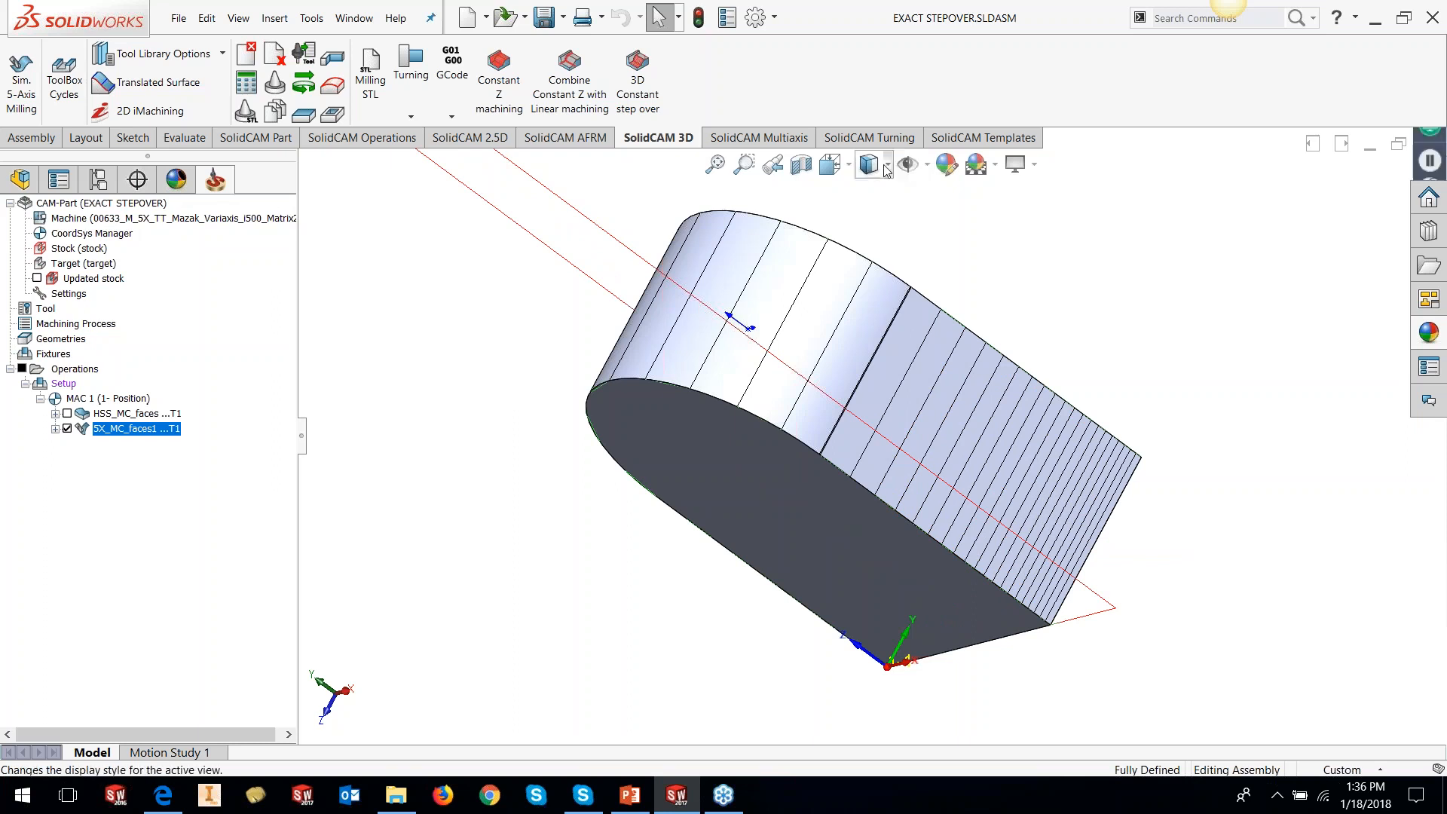
- Display the EXACT STEPOVER model shaded without edges and examine the 5X_MC_faces1 tool path around it
click(872, 226)
middle_drag(867, 386, 795, 564)
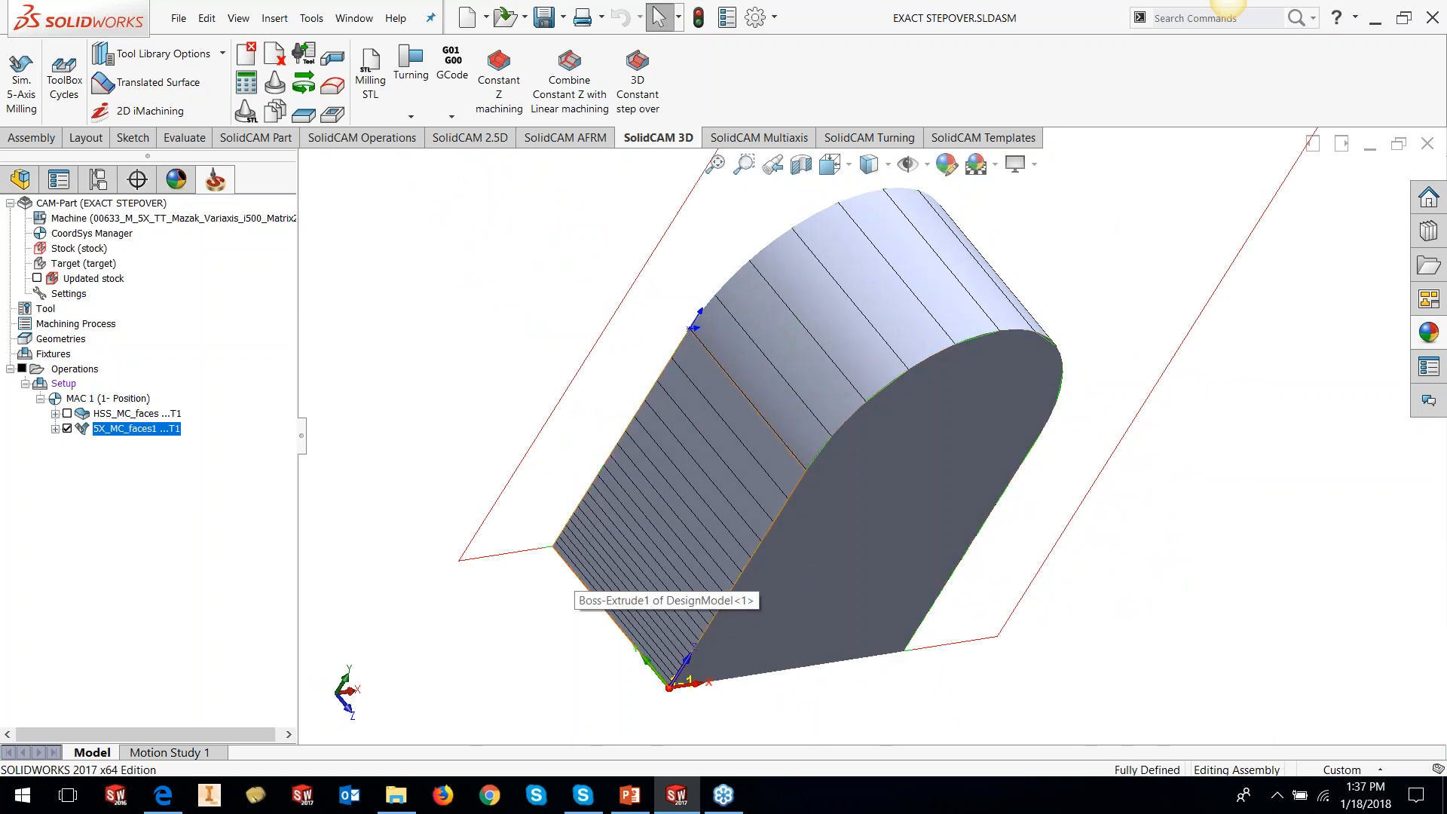
middle_drag(577, 576, 609, 650)
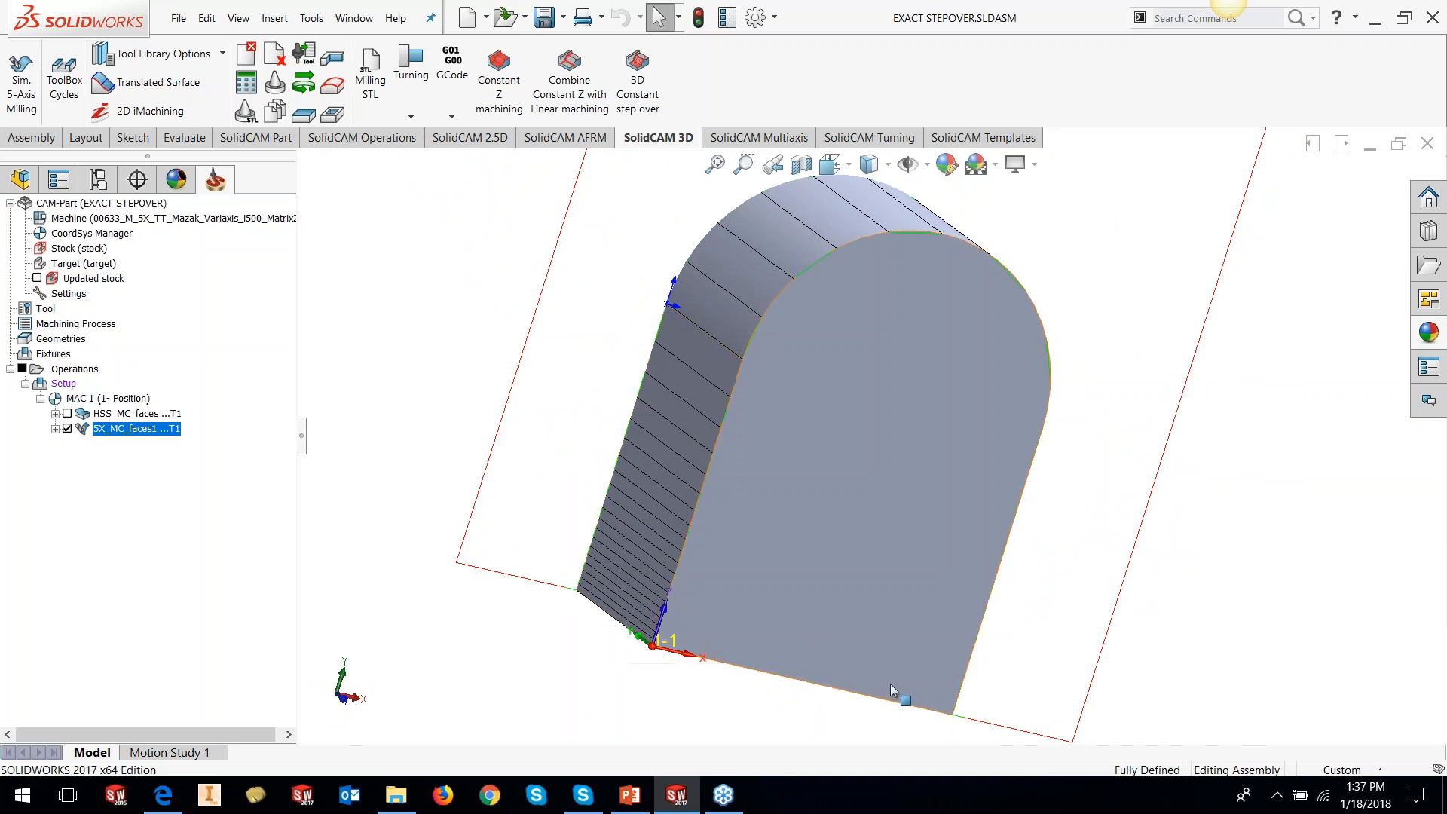
middle_drag(939, 676, 164, 517)
- Show the contour2 and contour3 boundary geometries of the 5X_MC_faces1 operation one after the other, and close each view
click(55, 428)
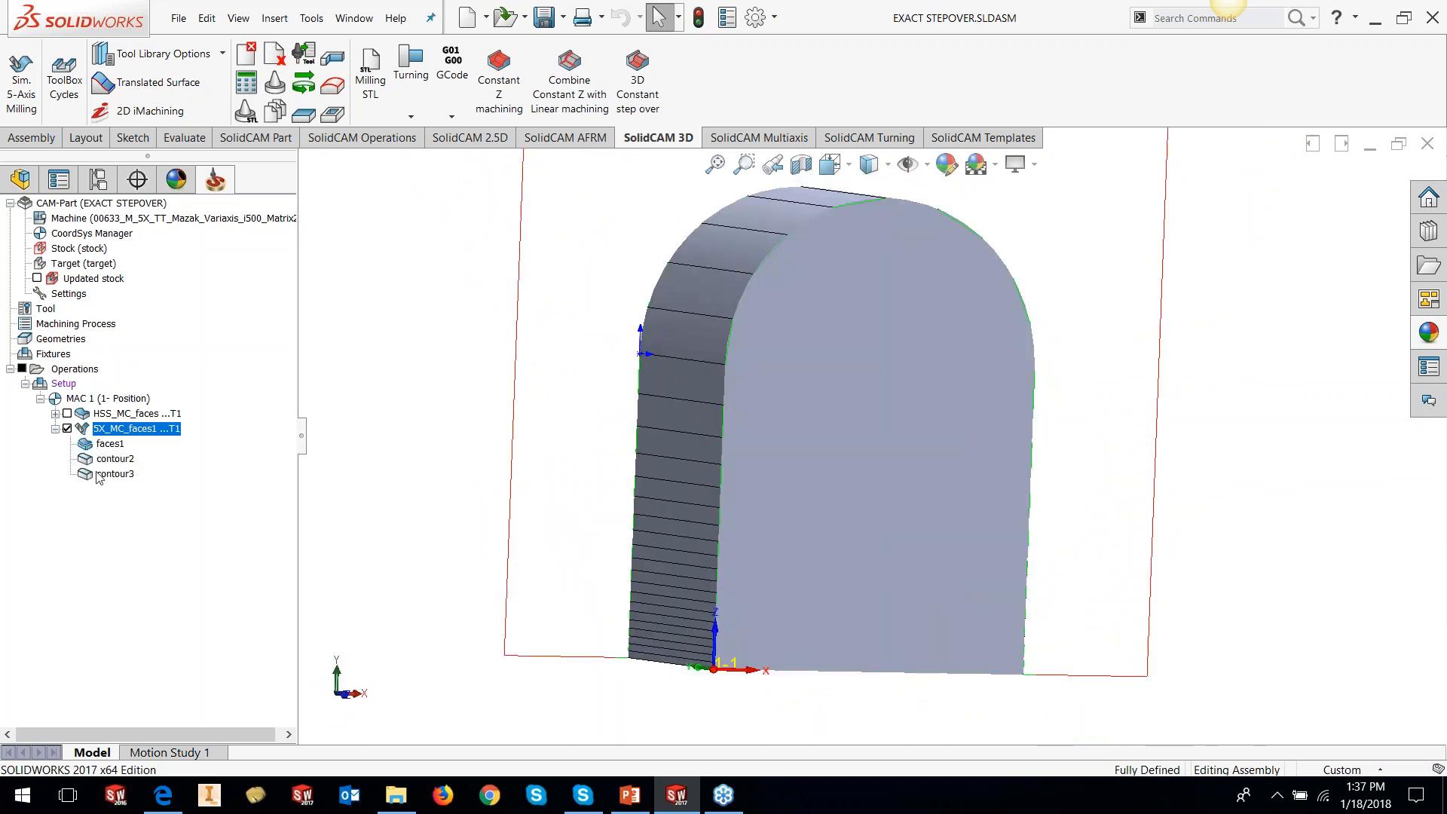
right_click(113, 461)
click(155, 466)
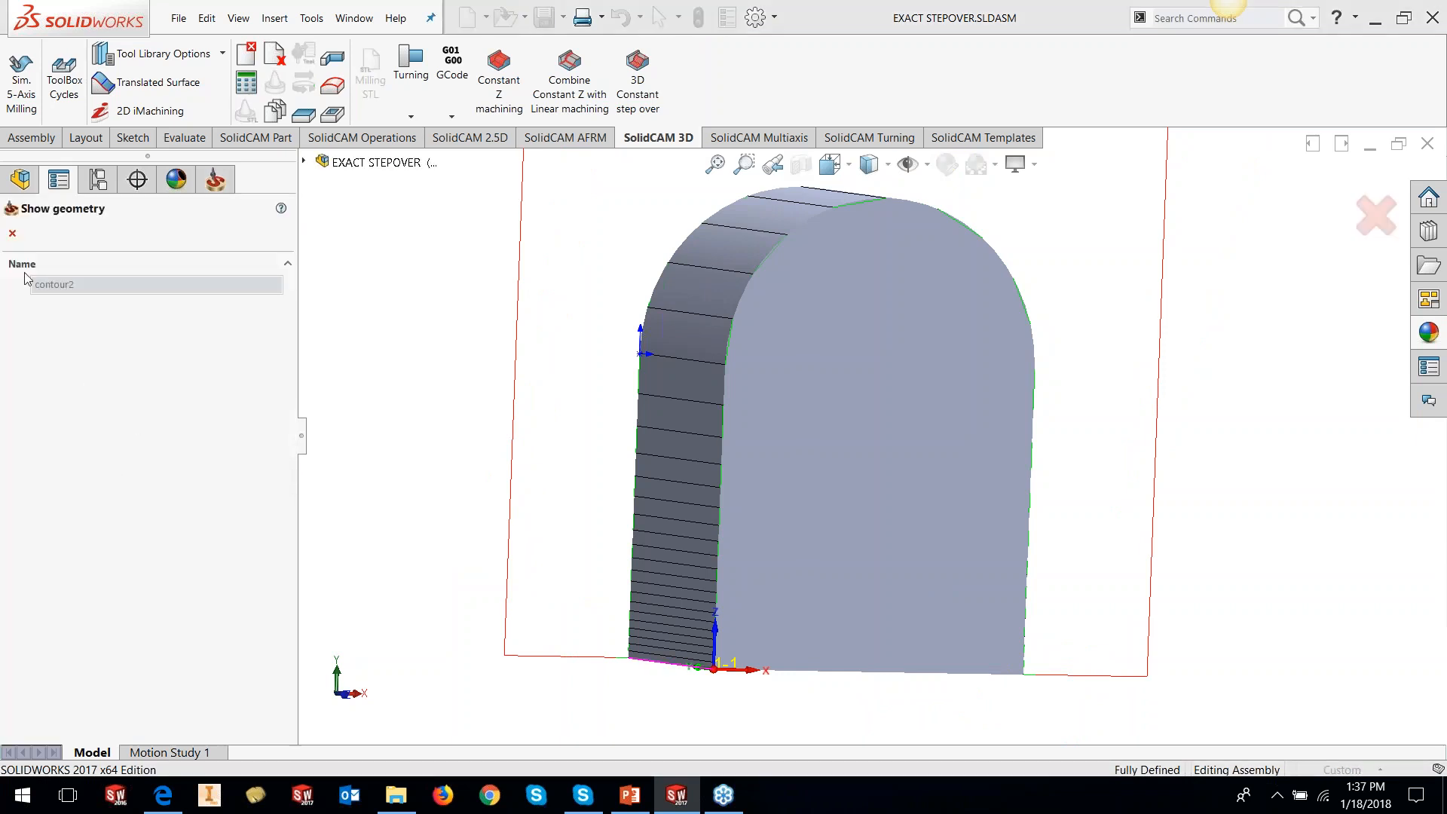
click(11, 233)
right_click(131, 483)
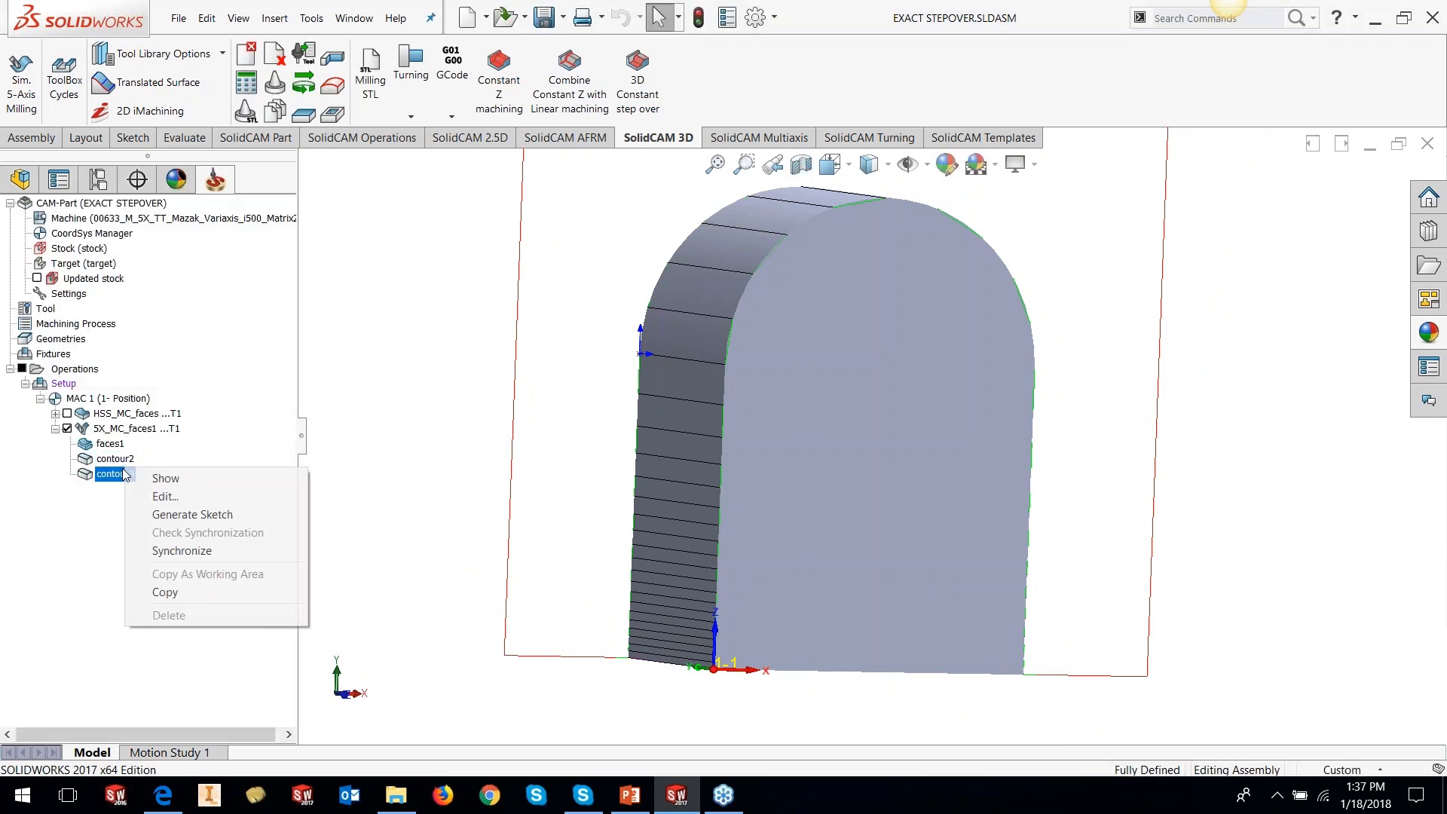
click(160, 490)
middle_drag(614, 507, 595, 342)
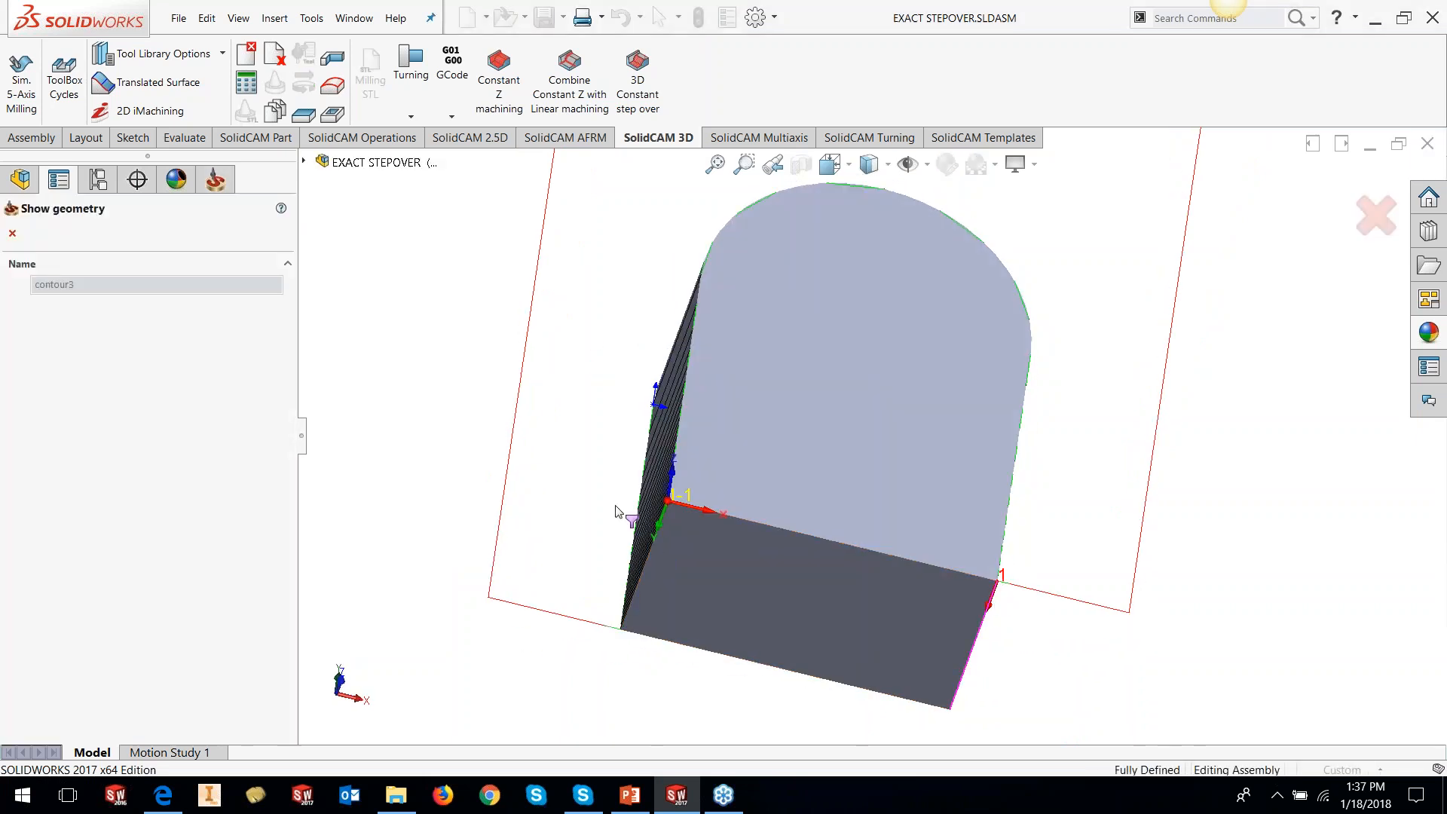
click(12, 233)
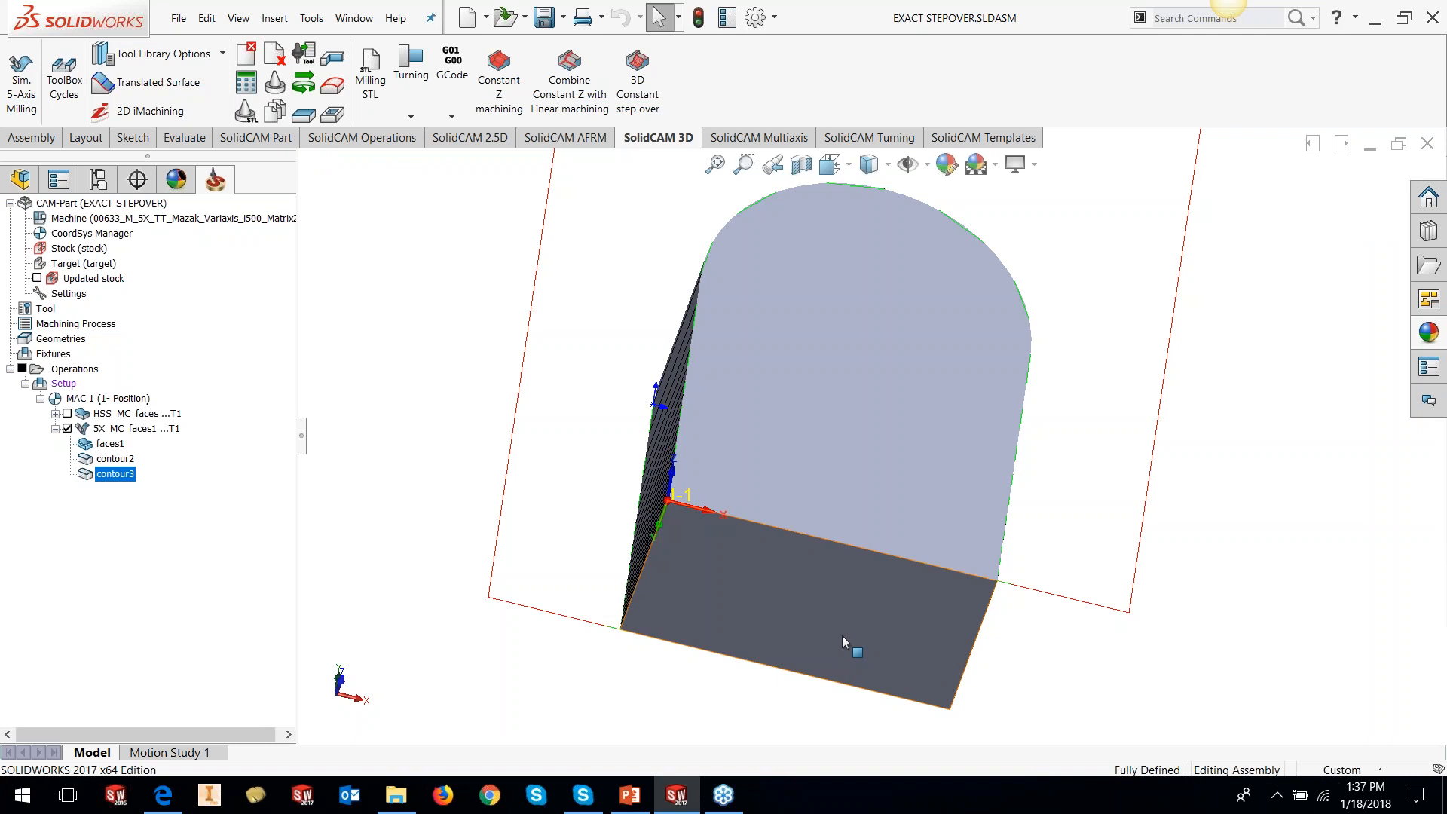
- Compare the pass spacing of 5X_MC_faces1 on the rounded top and flat sides, and hide its tool path
middle_drag(864, 265, 798, 630)
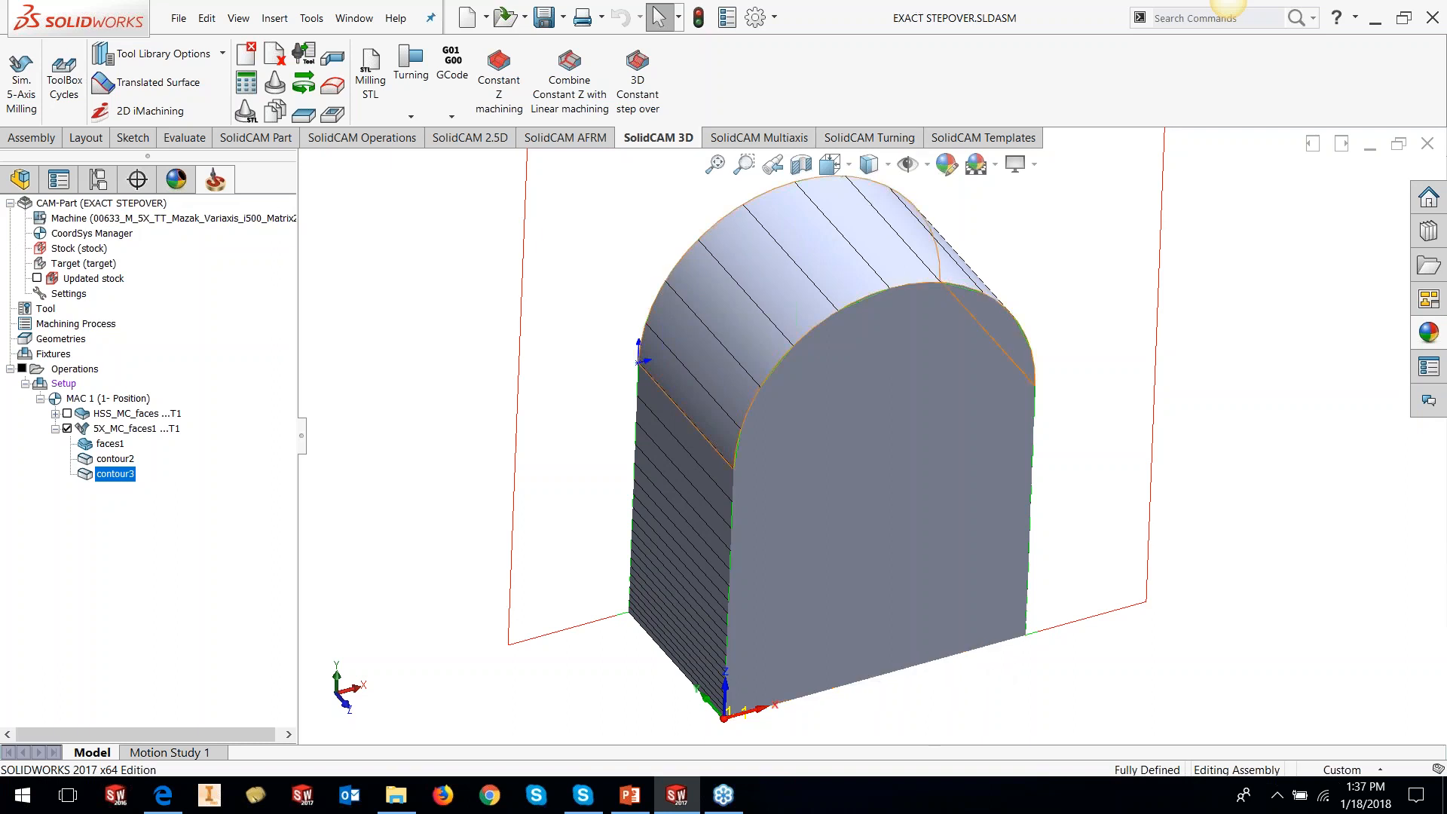
key(Right)
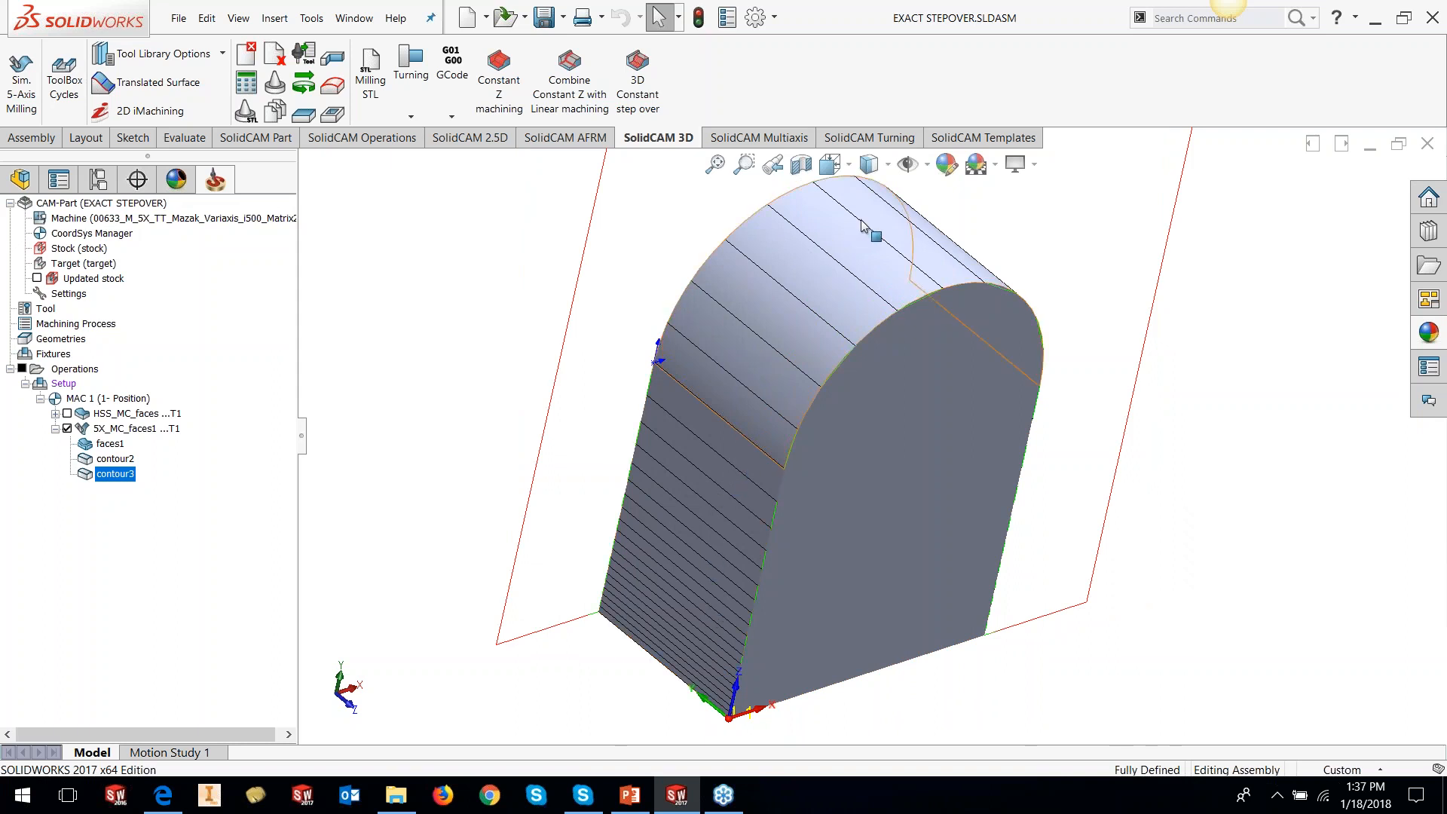
key(Left)
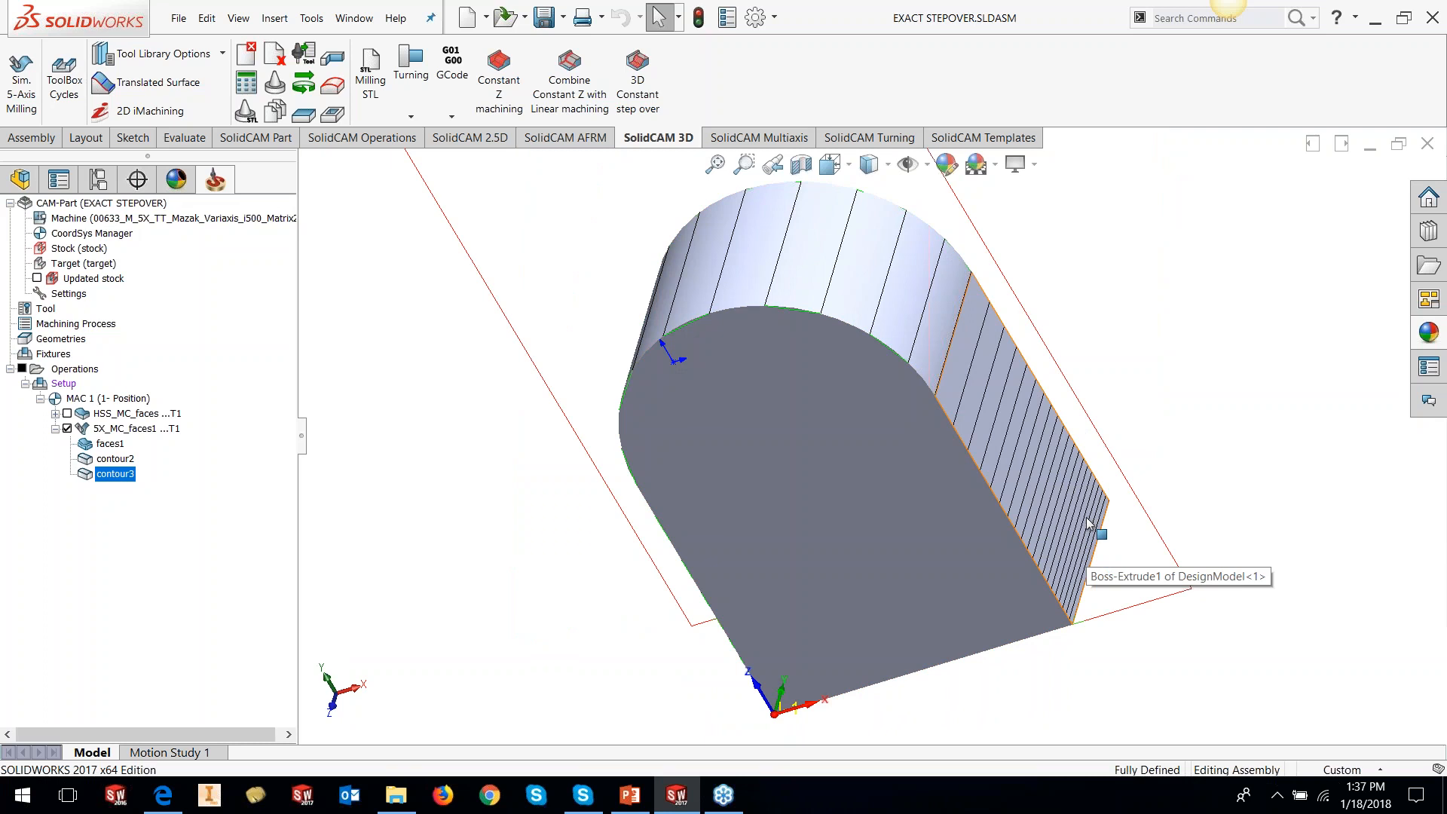
click(67, 428)
- Set the step over calculation of the 5X_MC_faces1 operation to Exact, save and calculate it, and close the dialog
right_click(125, 429)
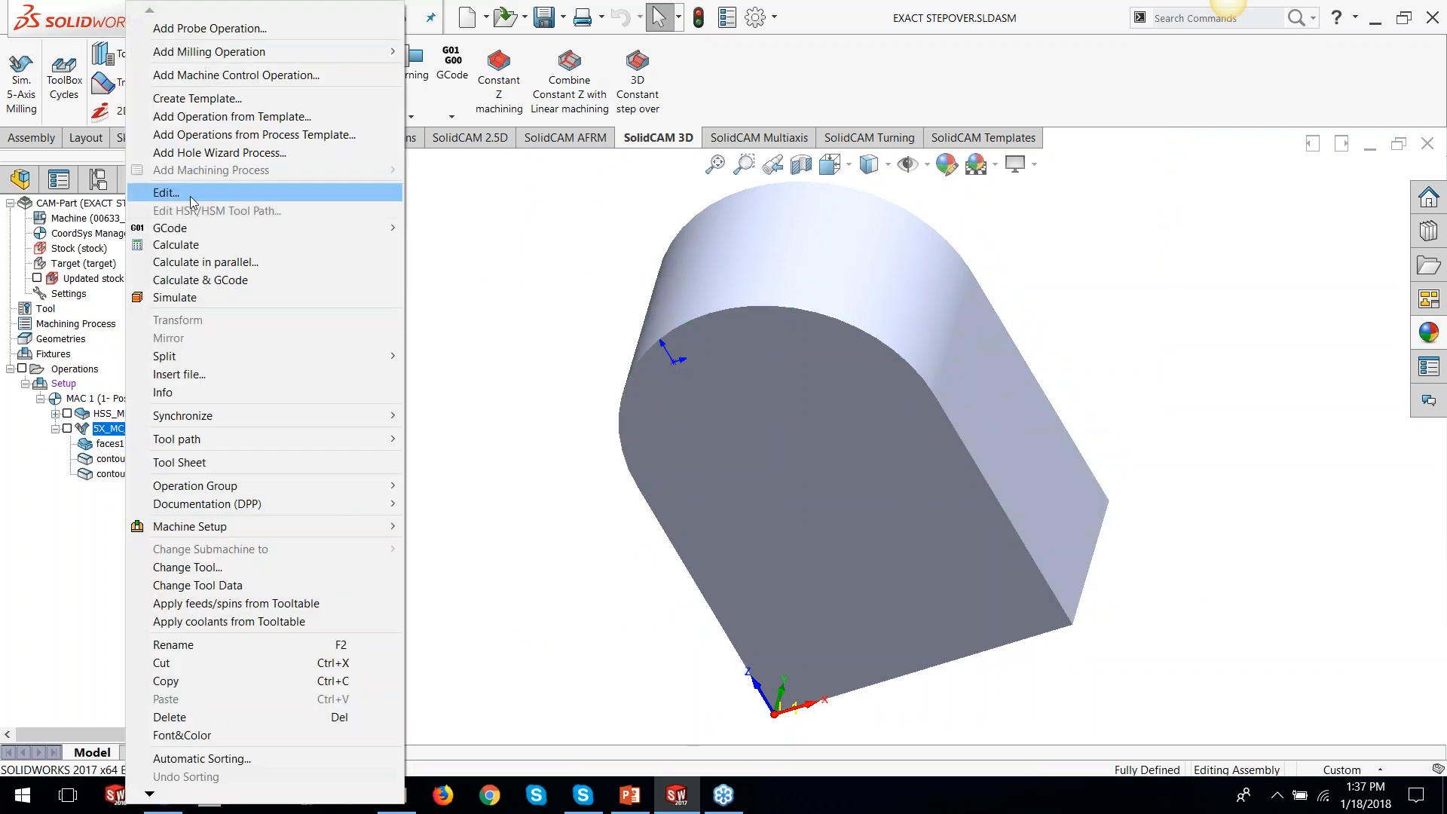
click(165, 193)
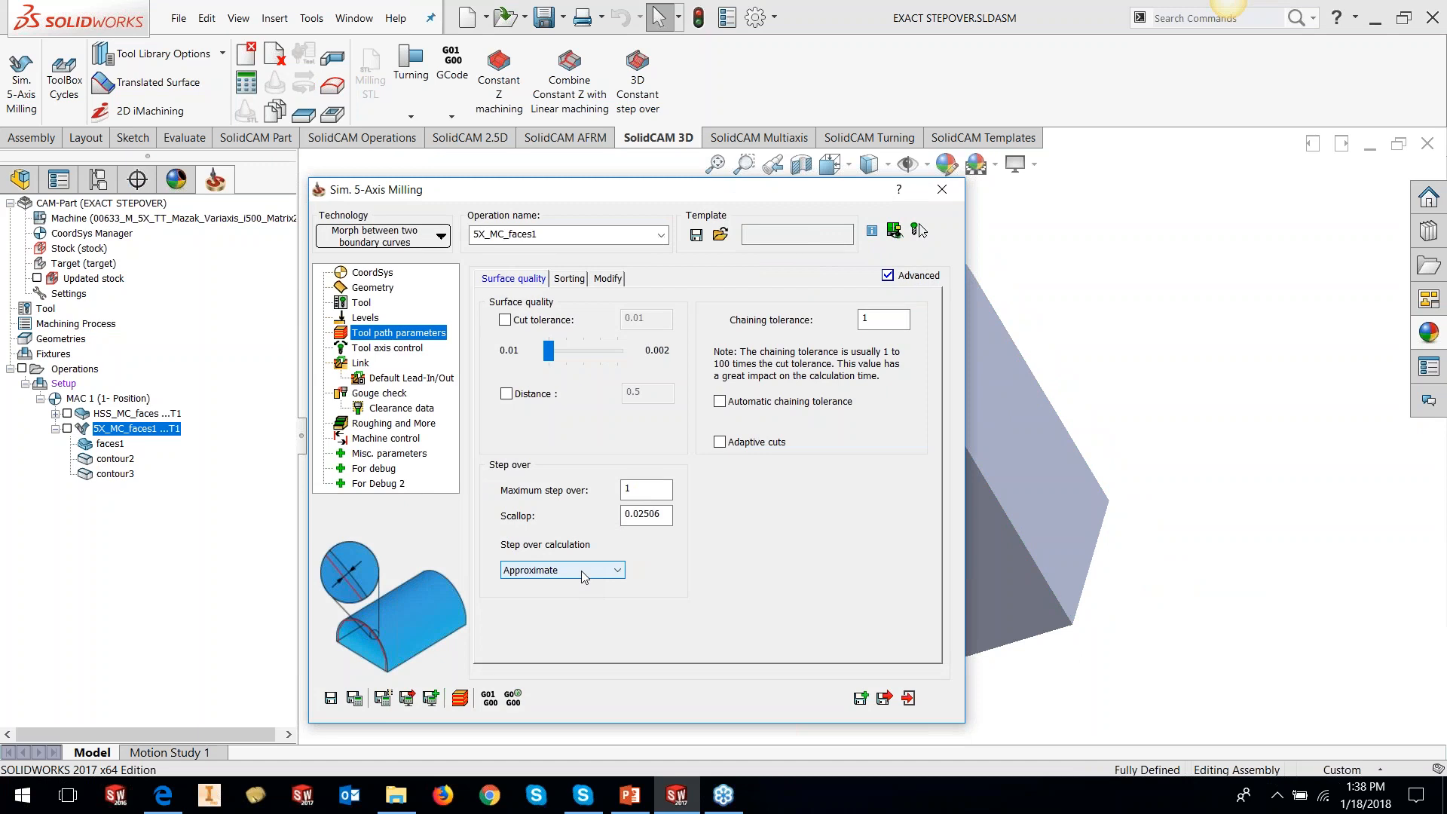
click(581, 572)
click(572, 600)
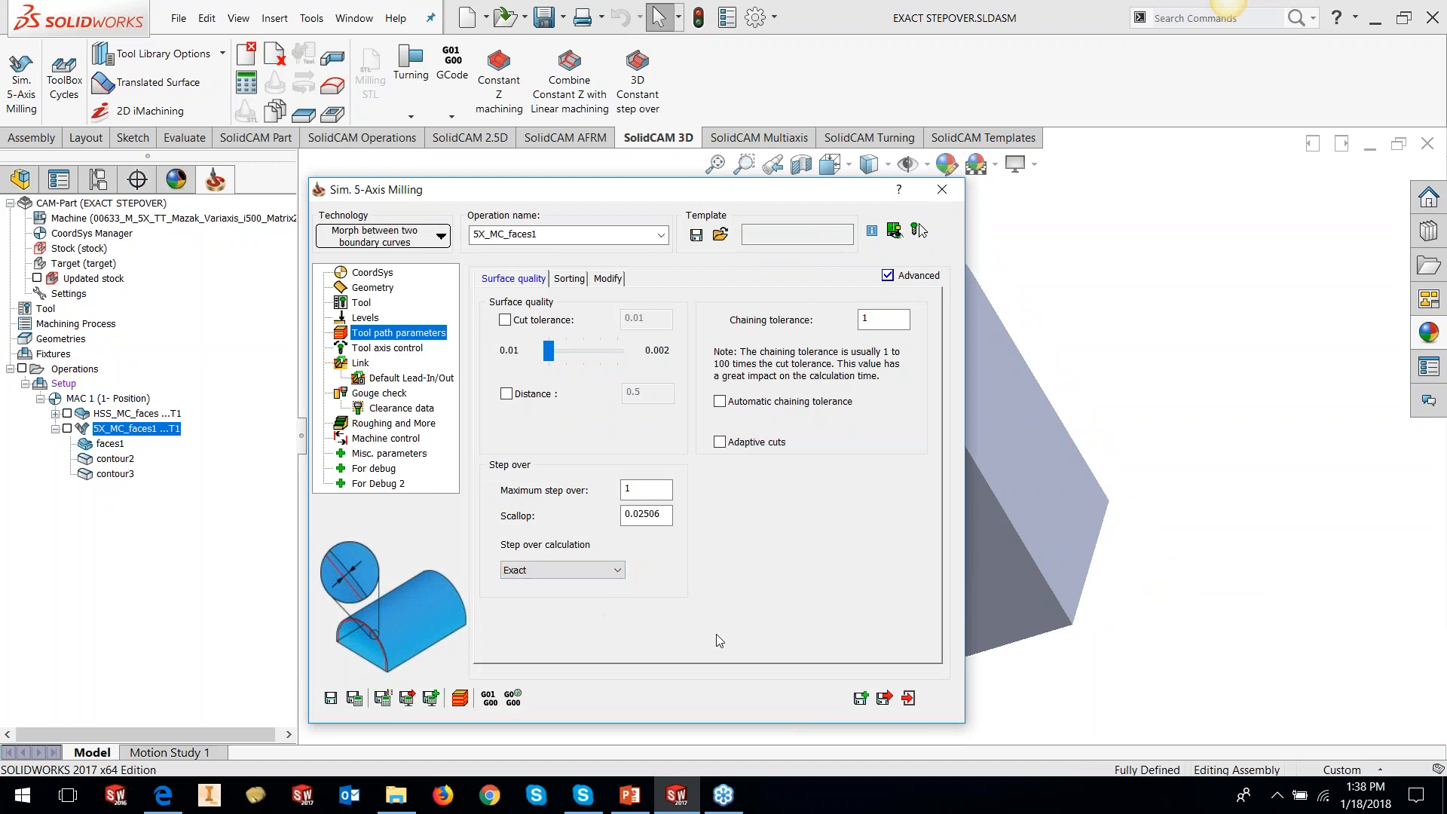
click(357, 701)
click(309, 225)
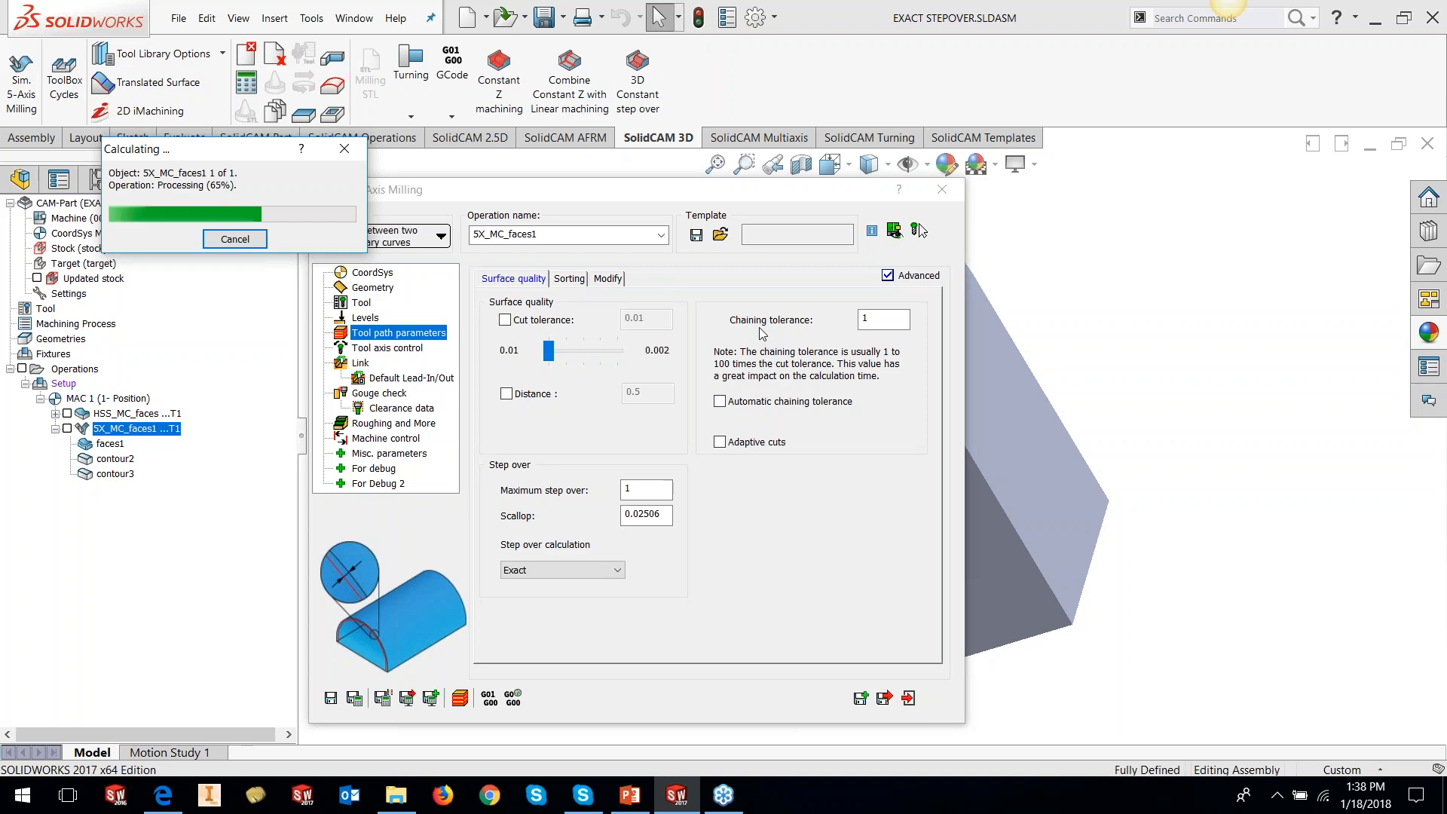
click(942, 190)
- Inspect the recalculated 5X_MC_faces1 tool path on the rounded top and sides, and hide it with its geometry list collapsed
middle_drag(972, 286, 1040, 354)
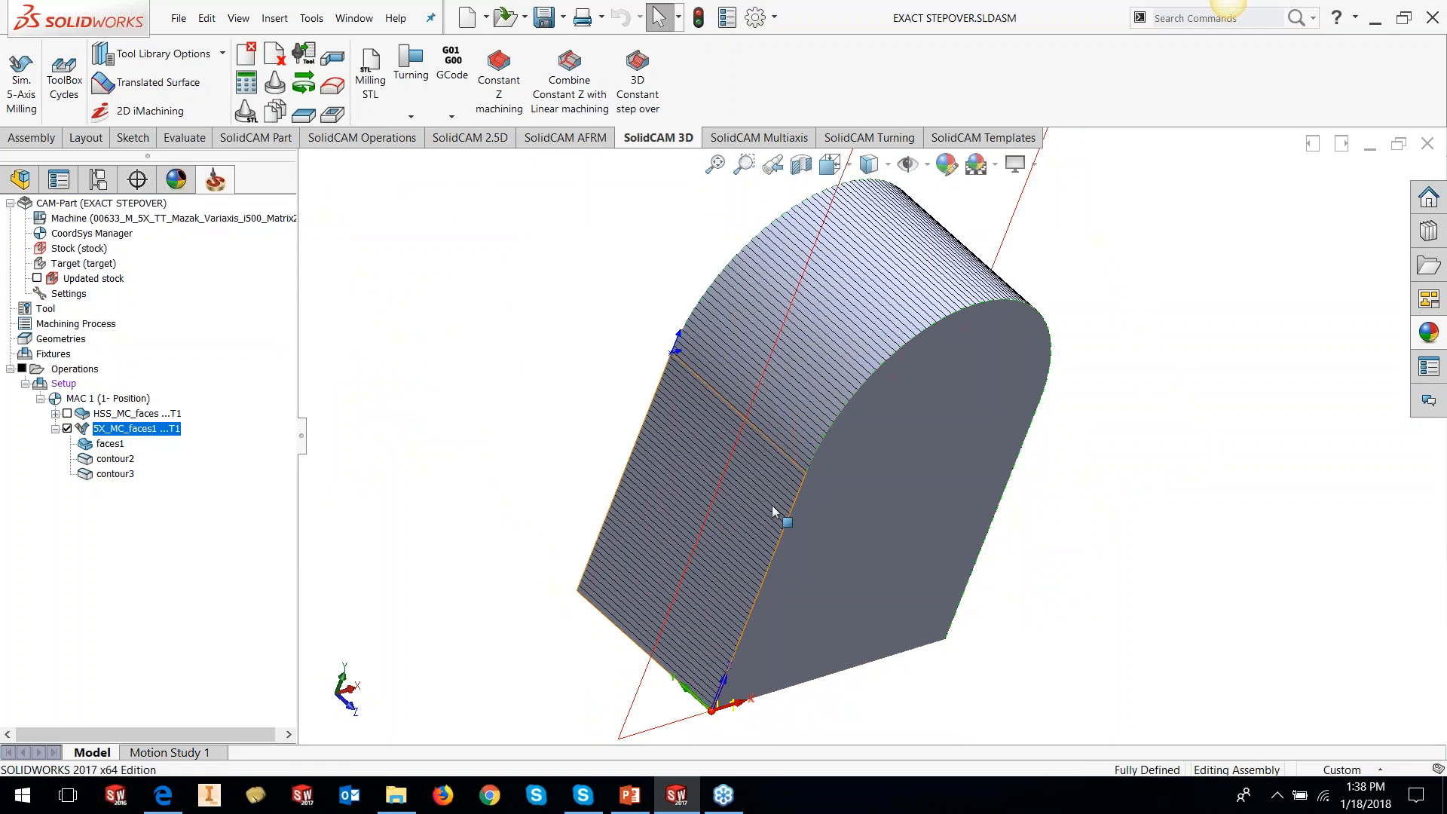
middle_drag(915, 249, 829, 235)
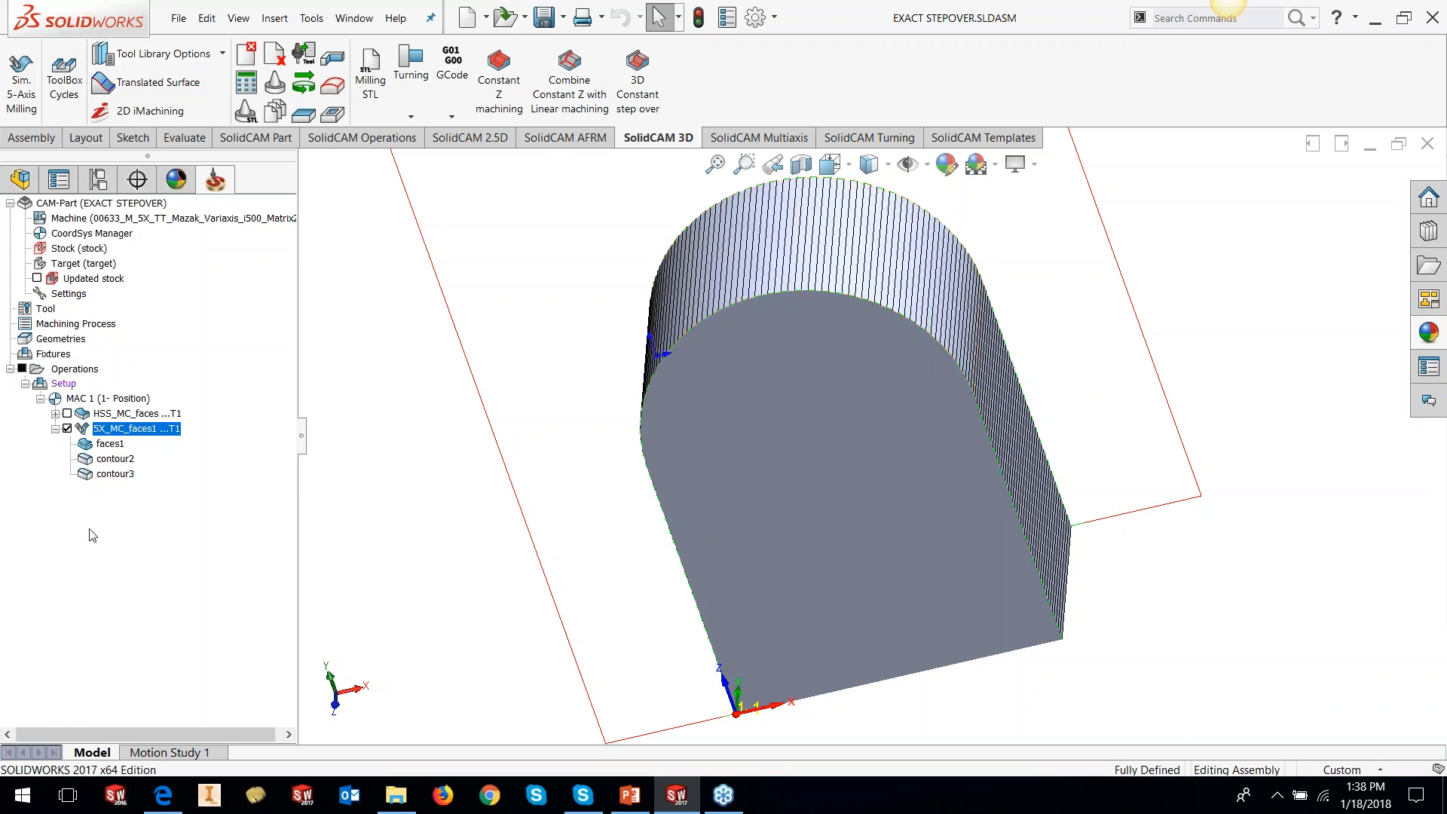
click(56, 429)
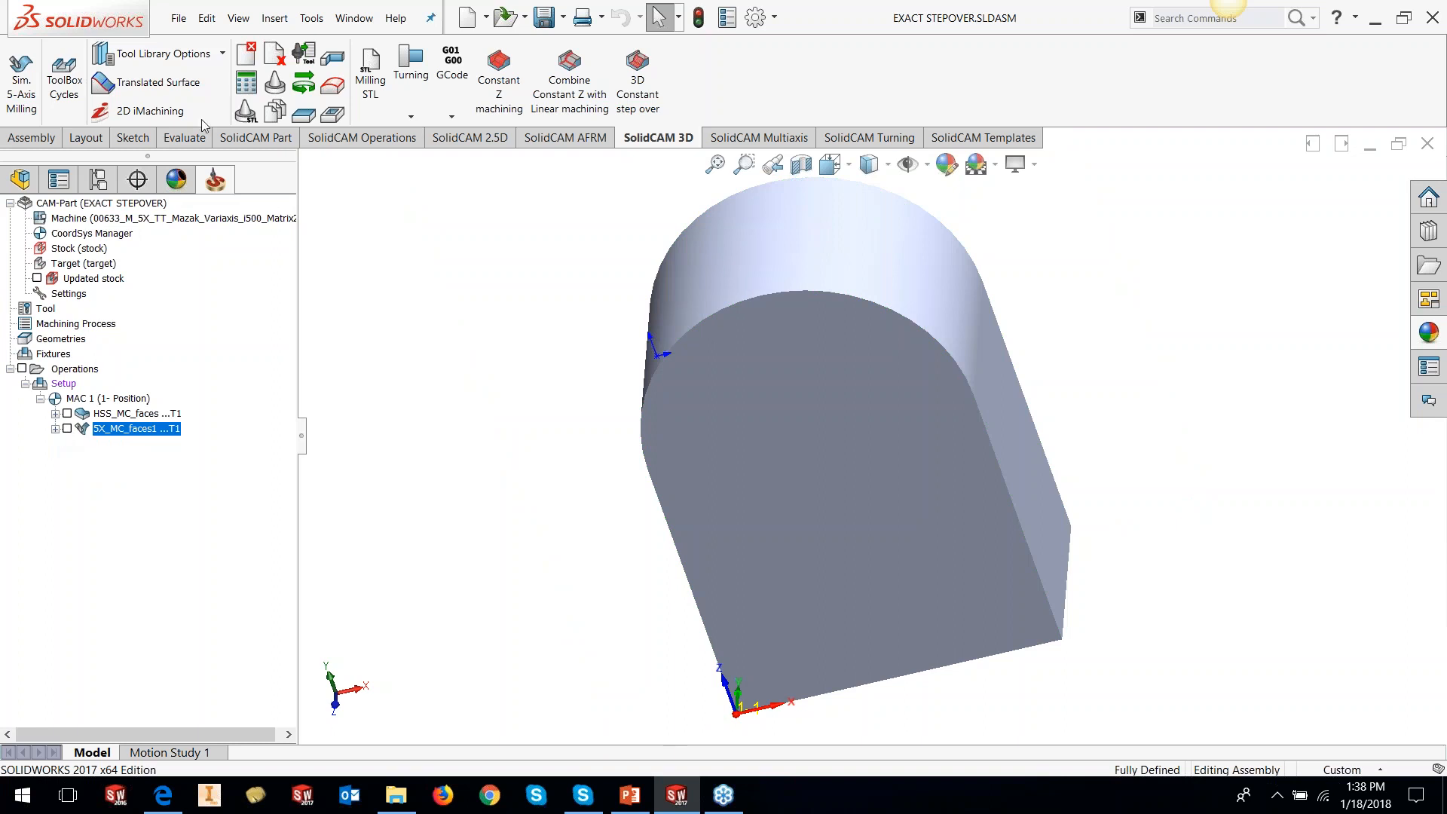
- Open the CAM-Part EXACT STEPOVER D.PRT and decline to locate its original model manually
click(309, 19)
mouse_move(467, 101)
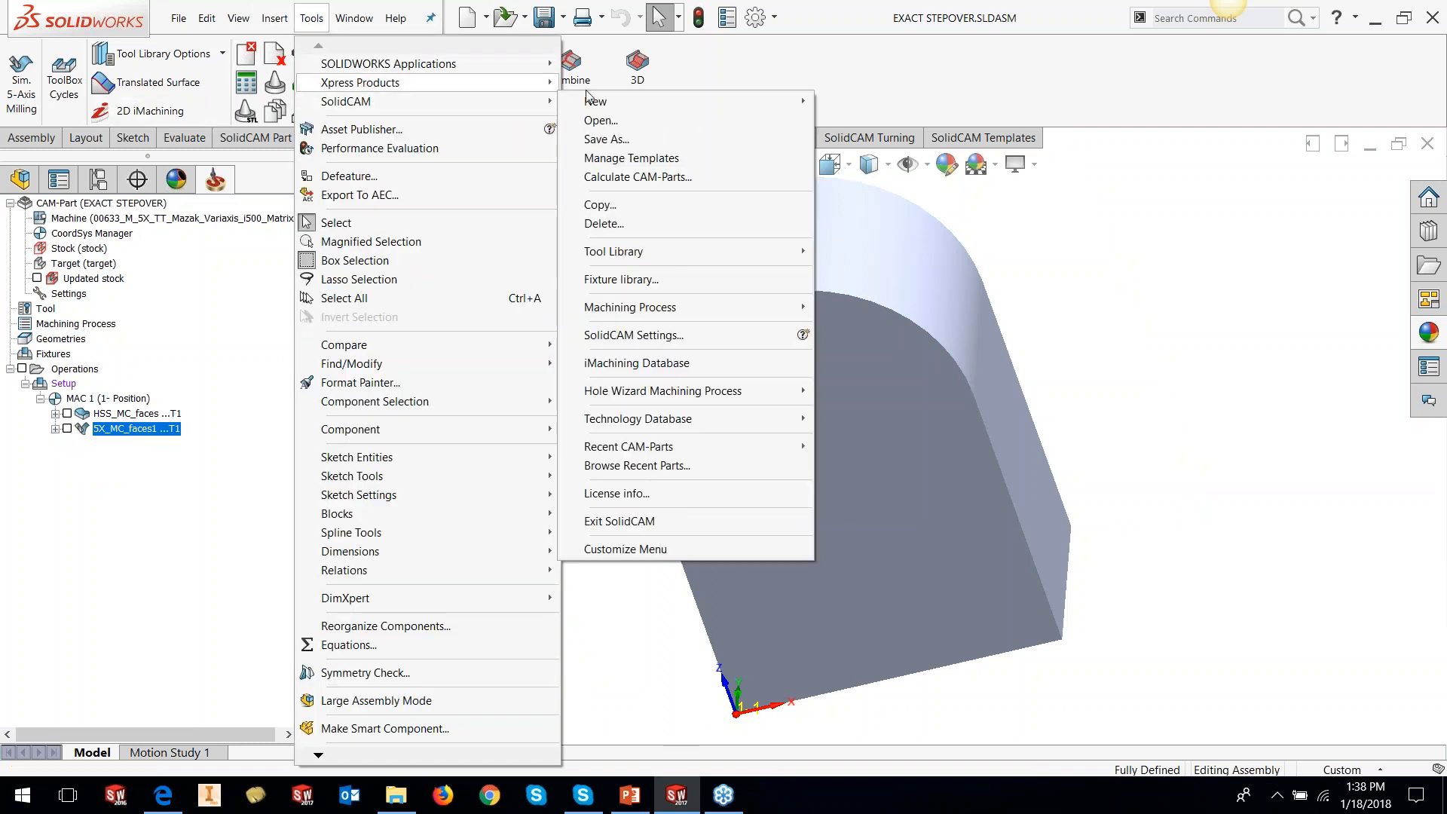
click(625, 124)
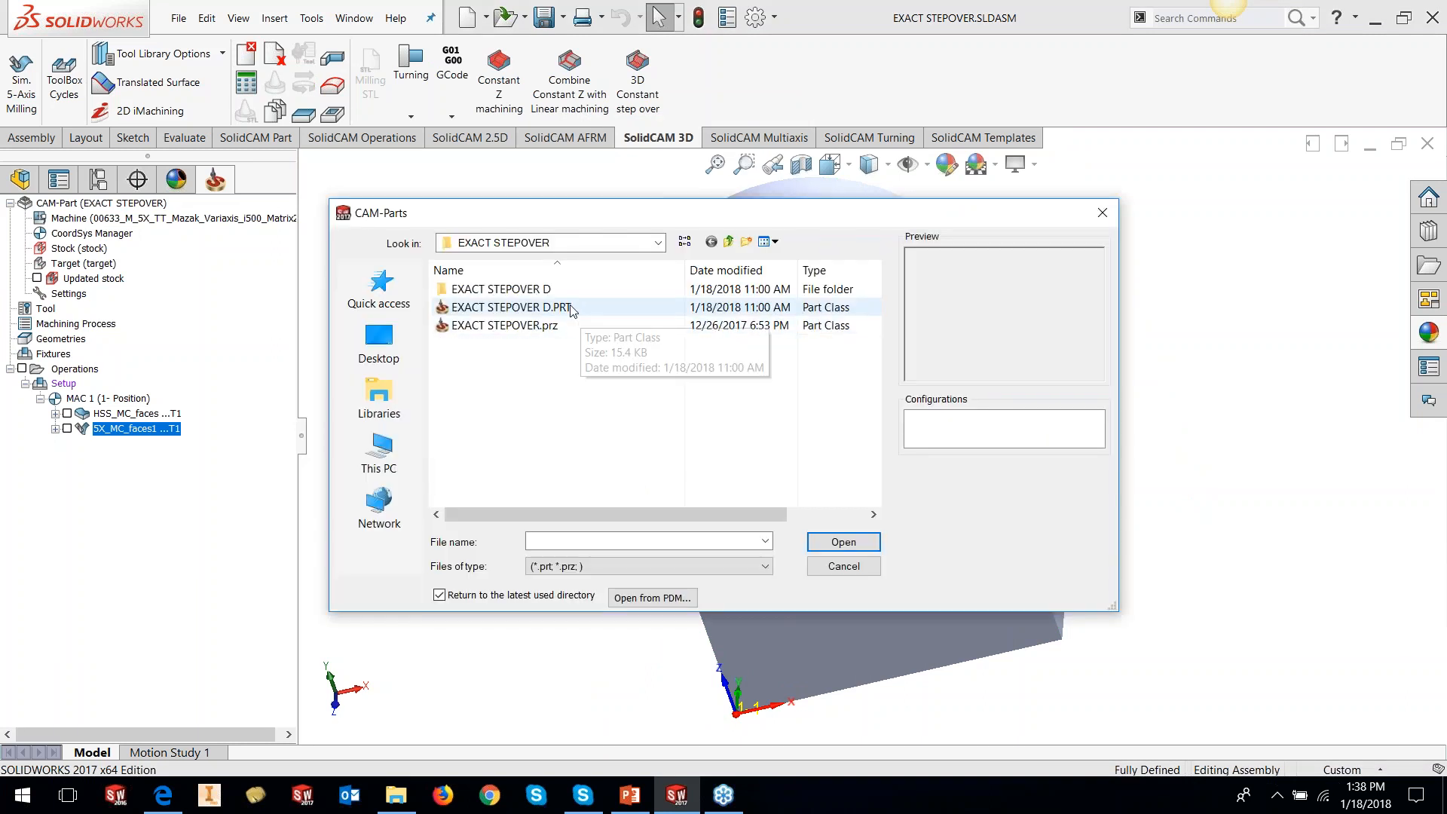
click(576, 308)
click(844, 541)
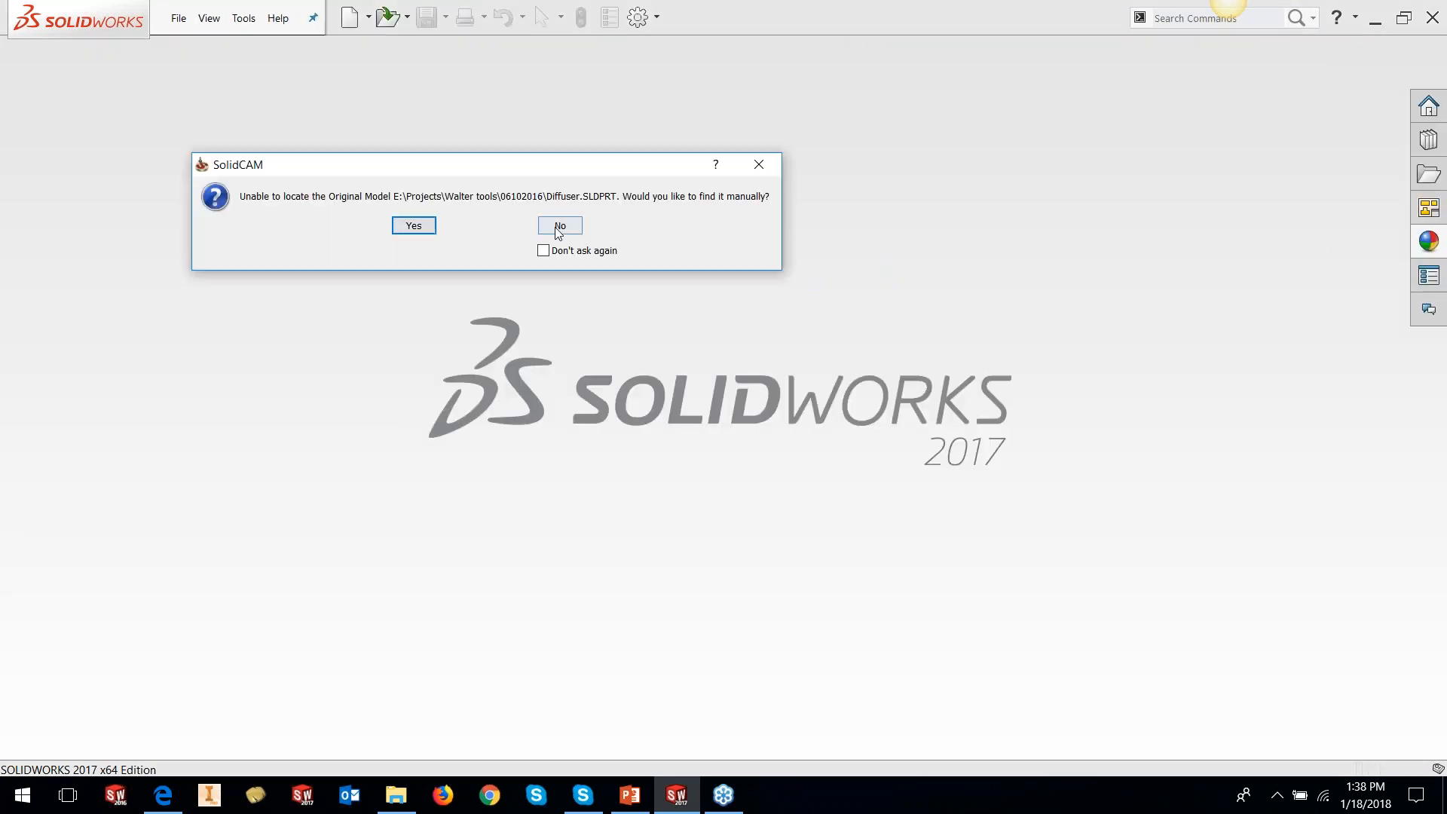
click(556, 224)
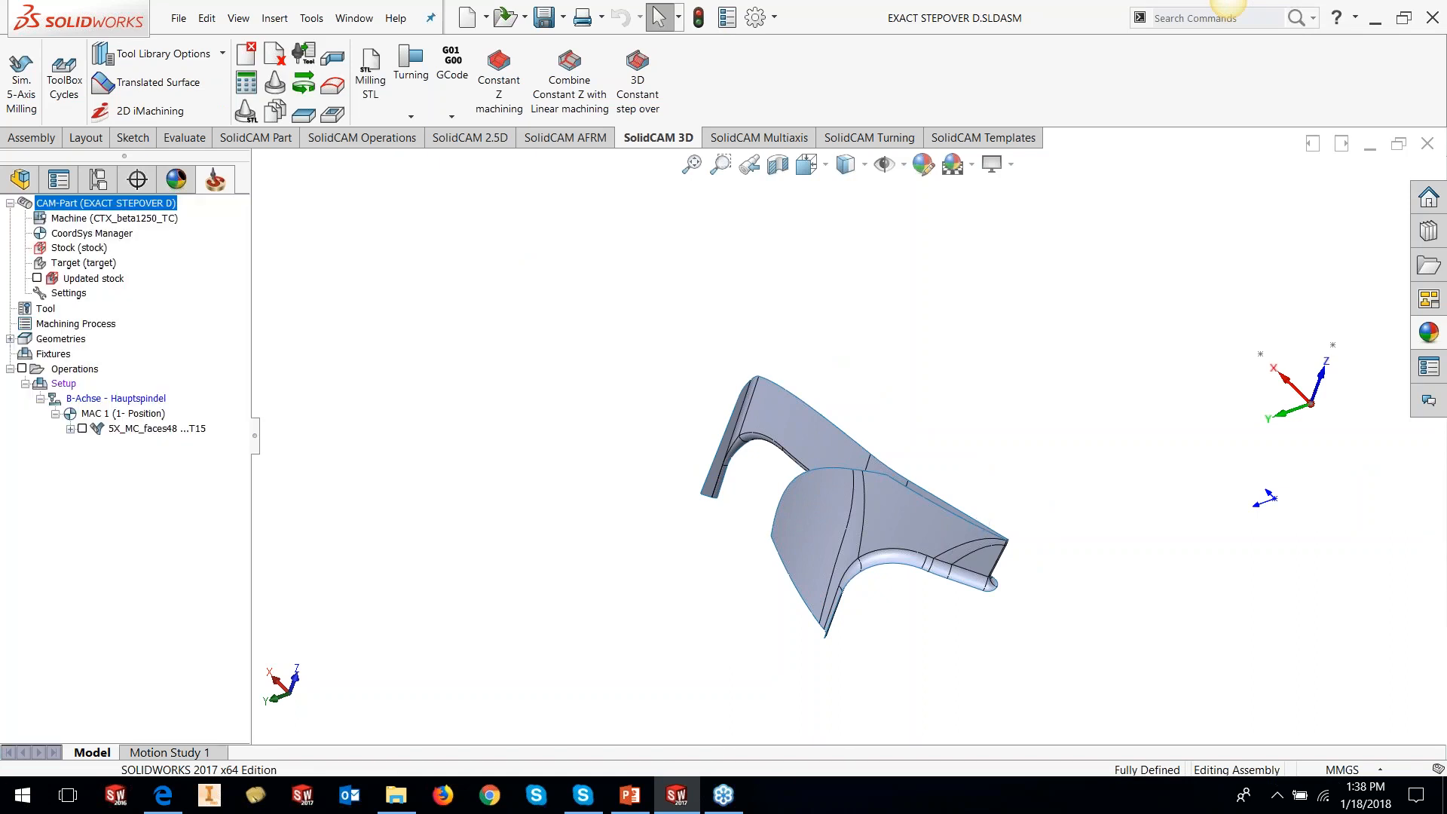
- Display the contour71 and contour72 geometries of the 5X_MC_faces48 operation on the model, one after the other
drag(256, 445, 280, 445)
middle_drag(987, 535, 957, 559)
click(70, 428)
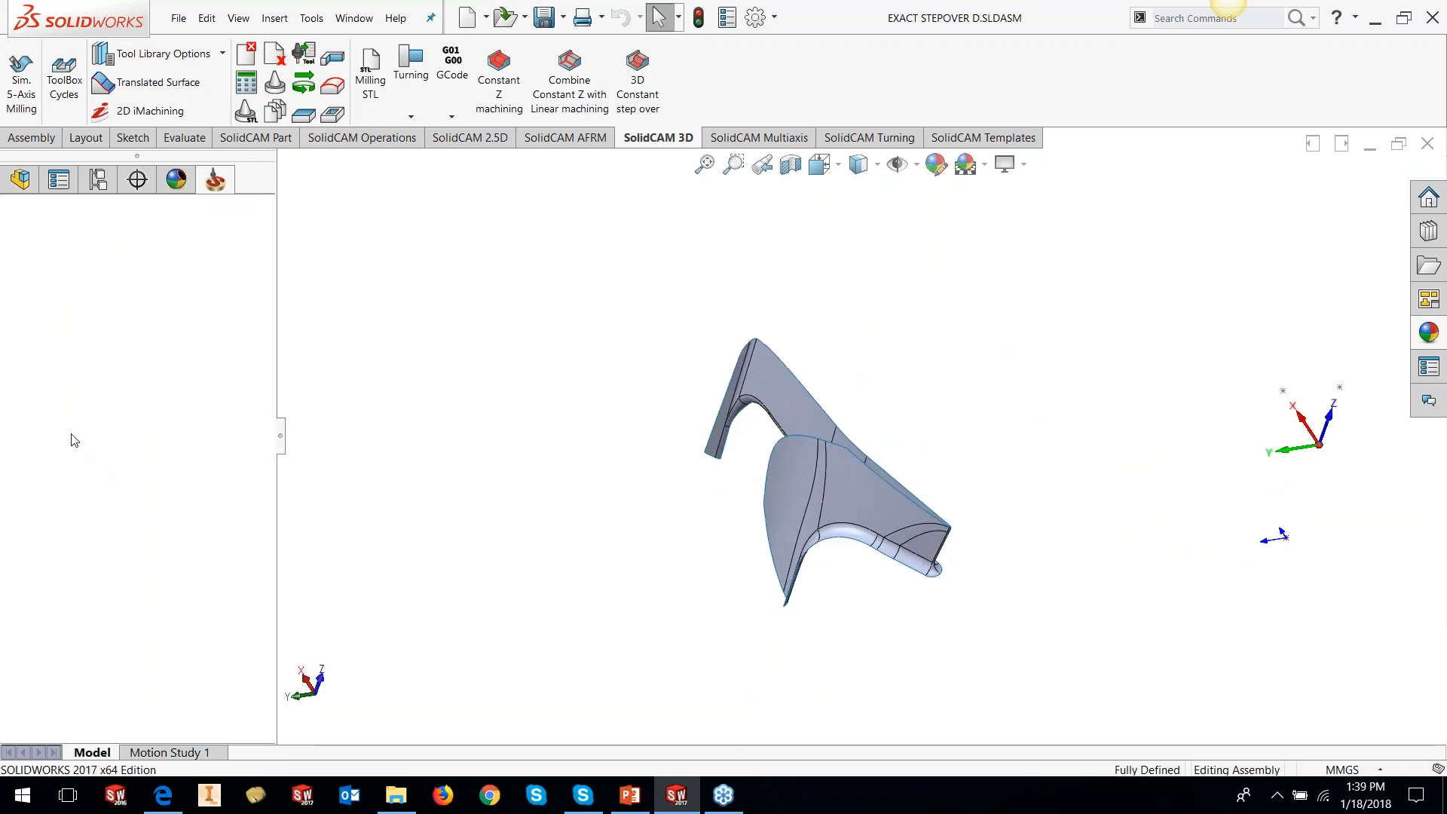
right_click(121, 462)
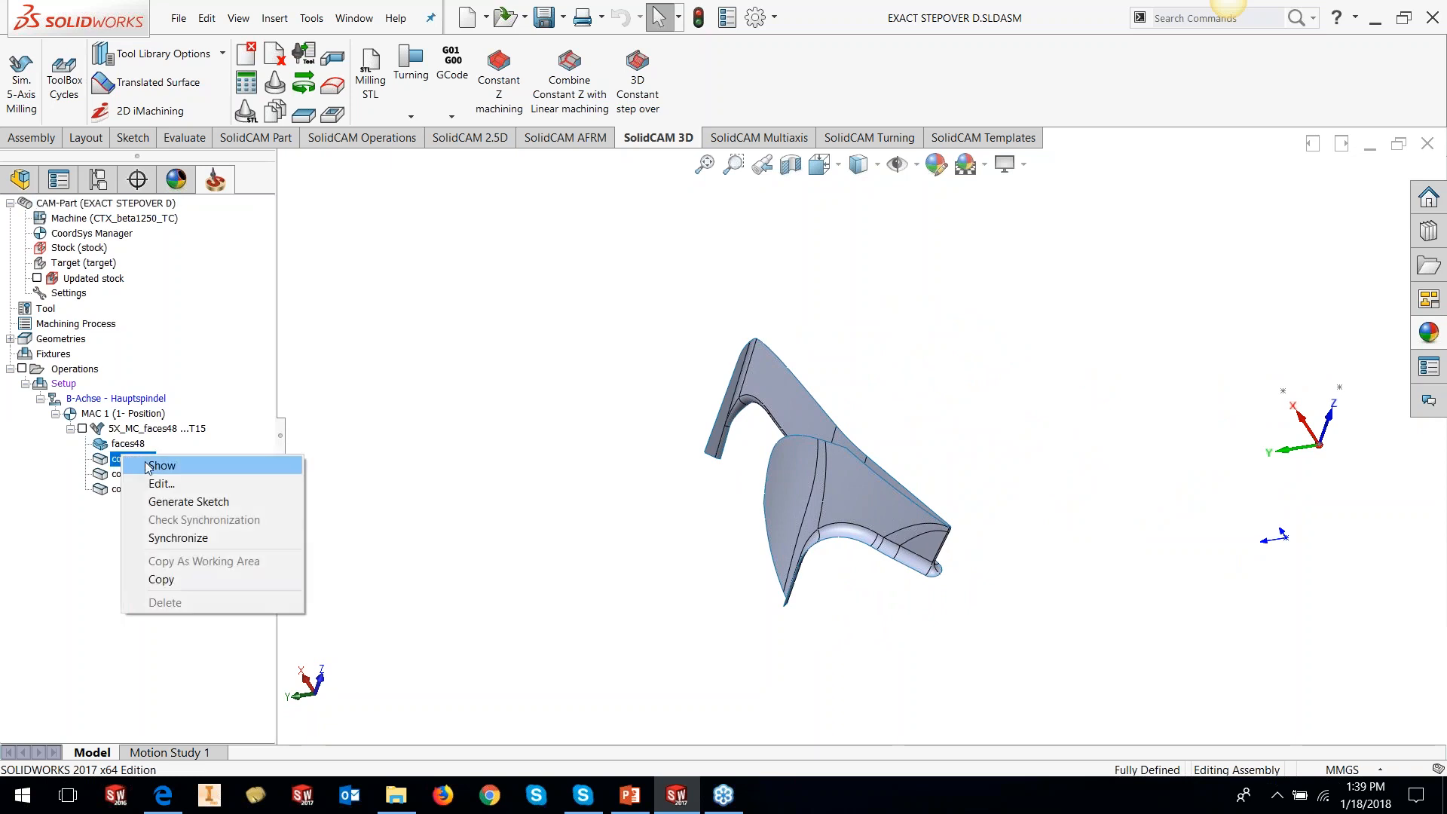
click(145, 466)
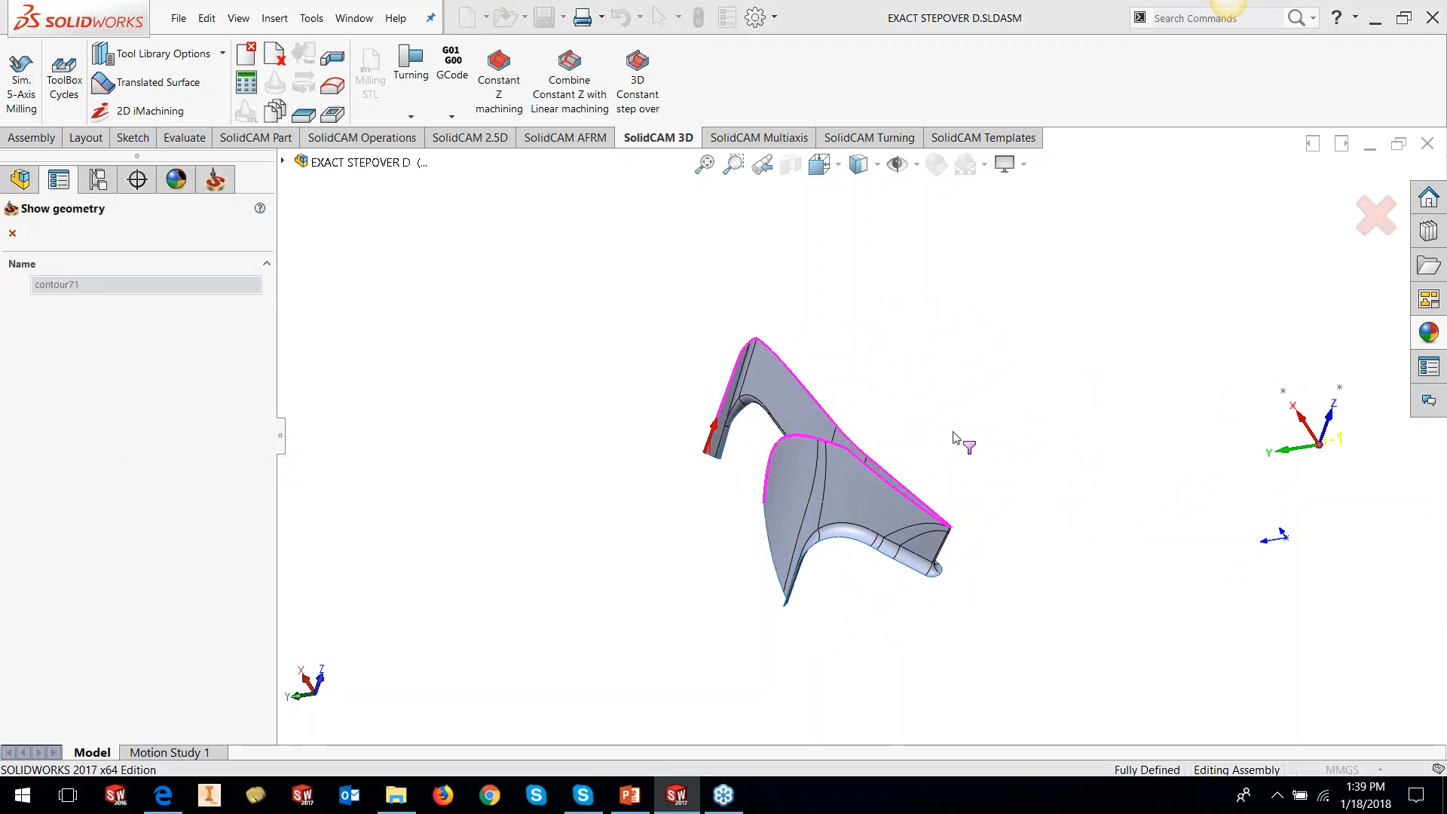
click(13, 236)
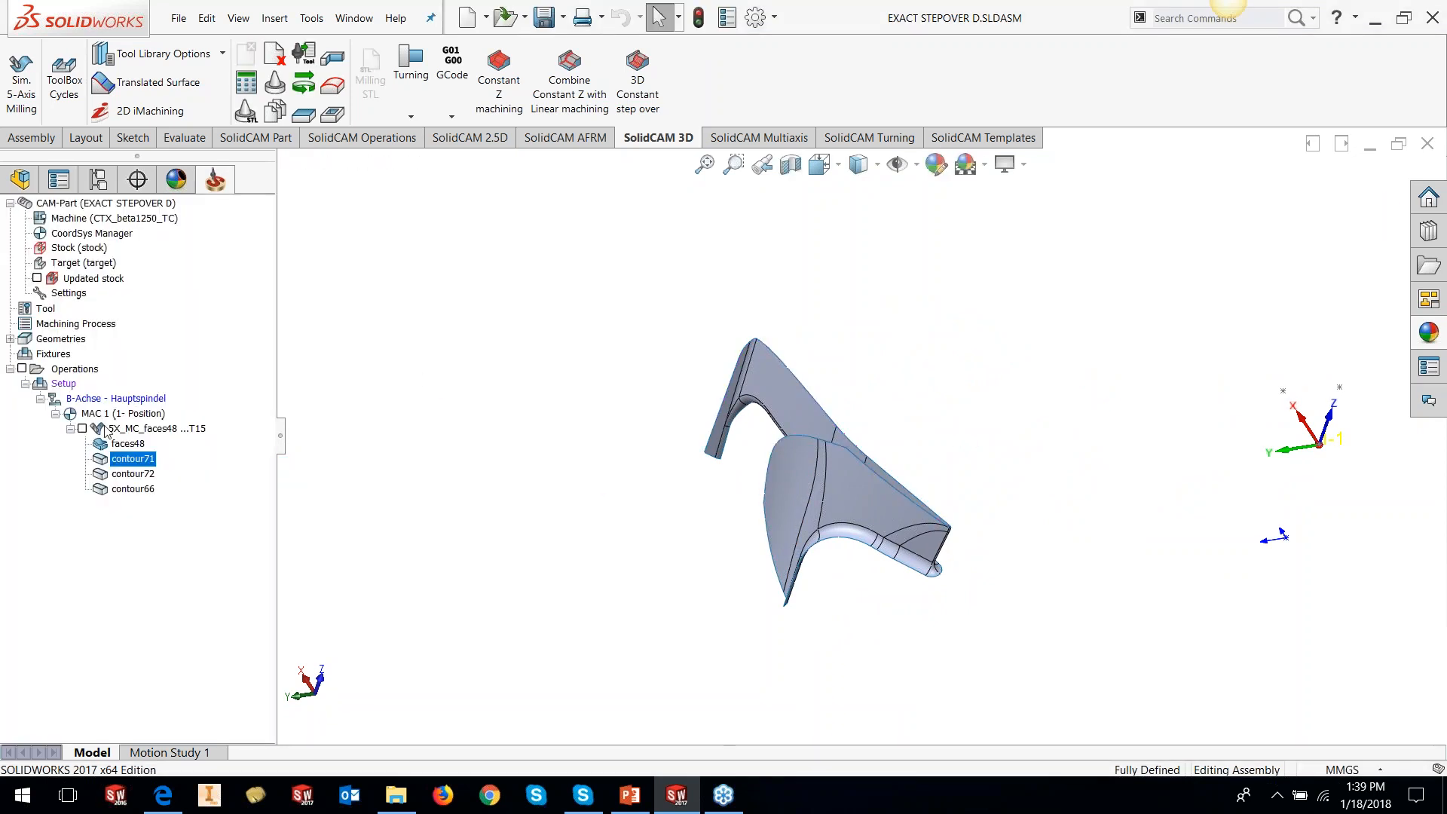
right_click(129, 477)
click(154, 480)
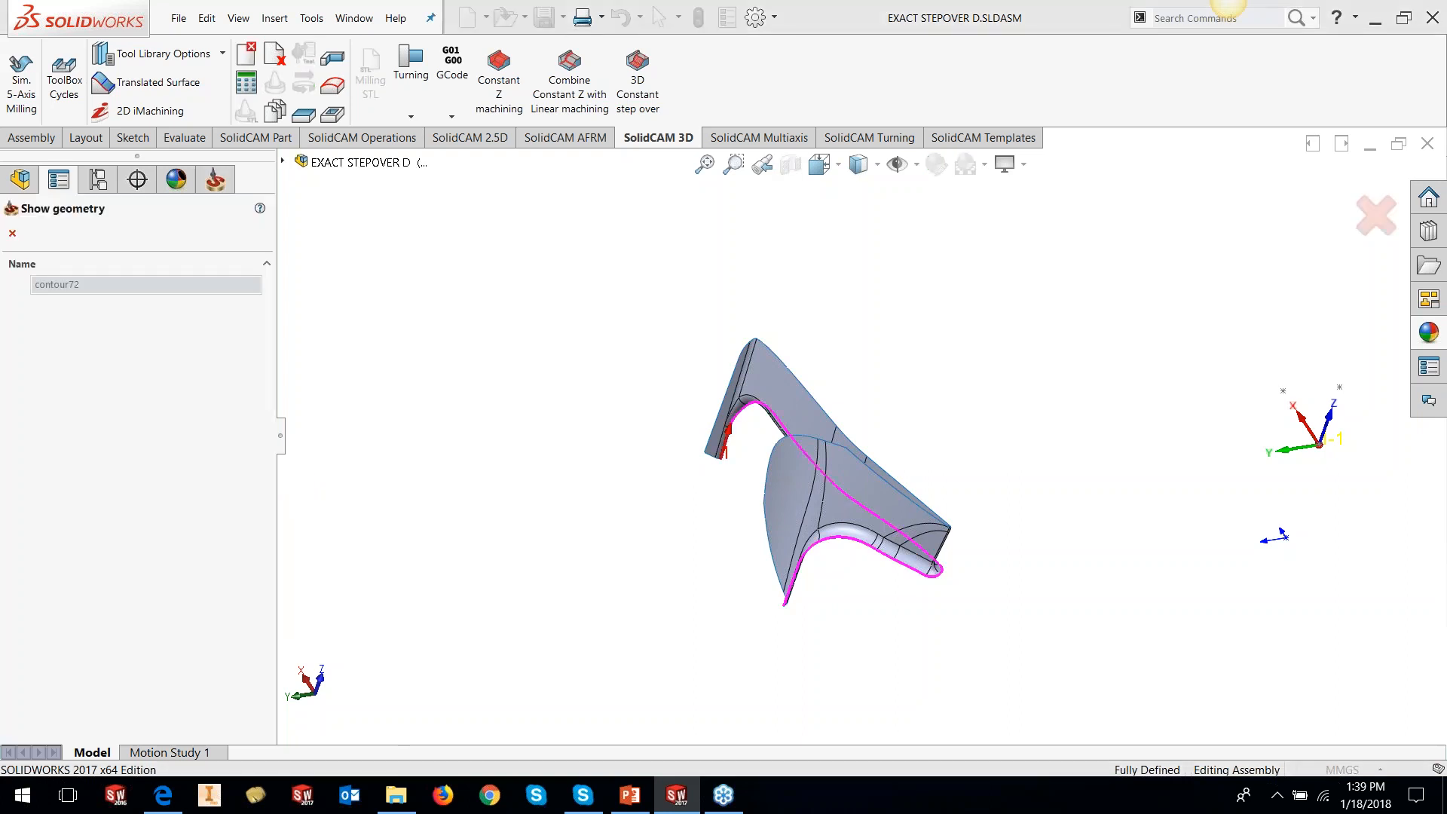
click(13, 233)
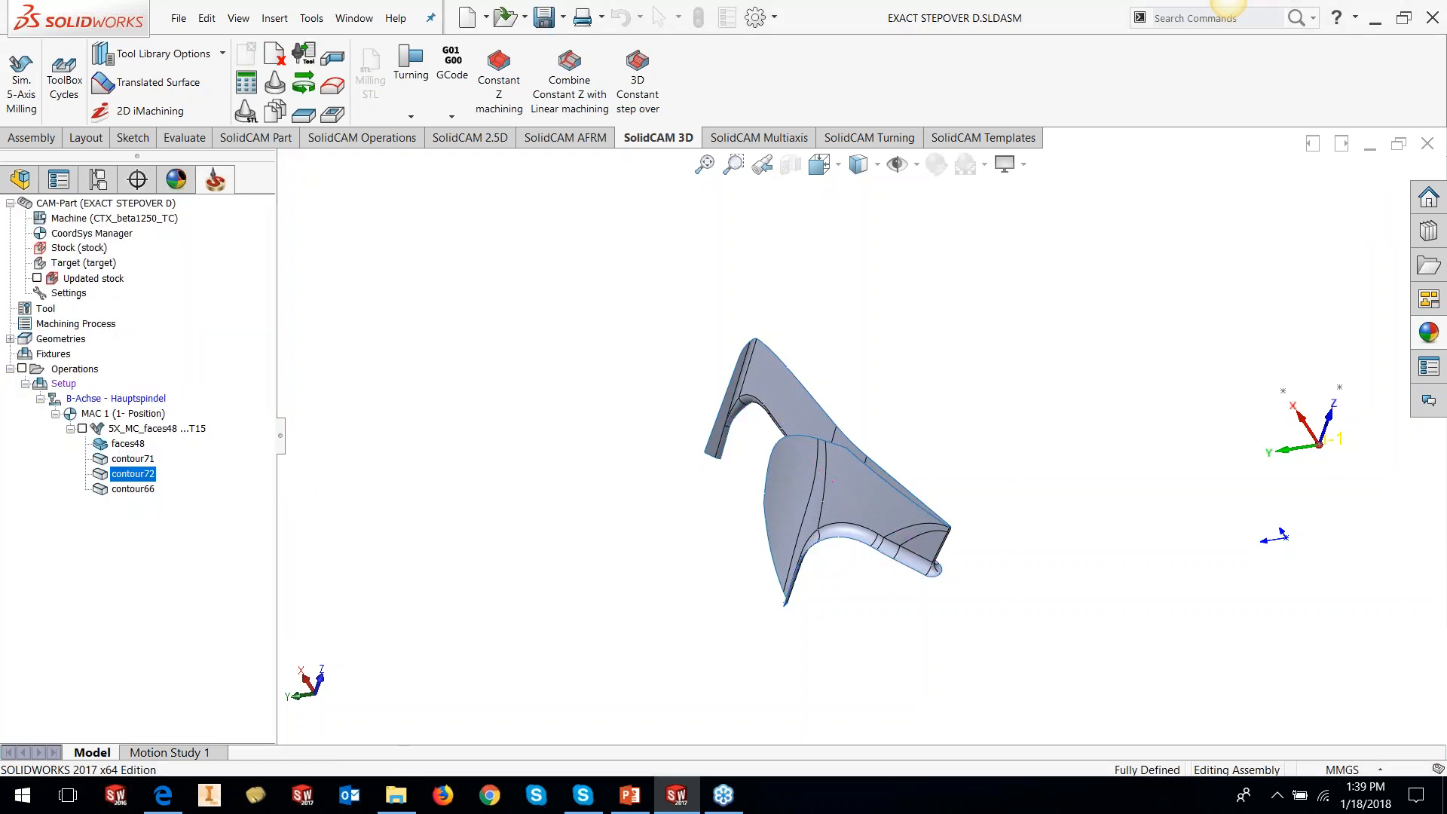
- Display the contour66 geometry around the part, close its preview and collapse the geometry list of 5X_MC_faces48
right_click(133, 490)
click(149, 502)
middle_drag(456, 543, 785, 643)
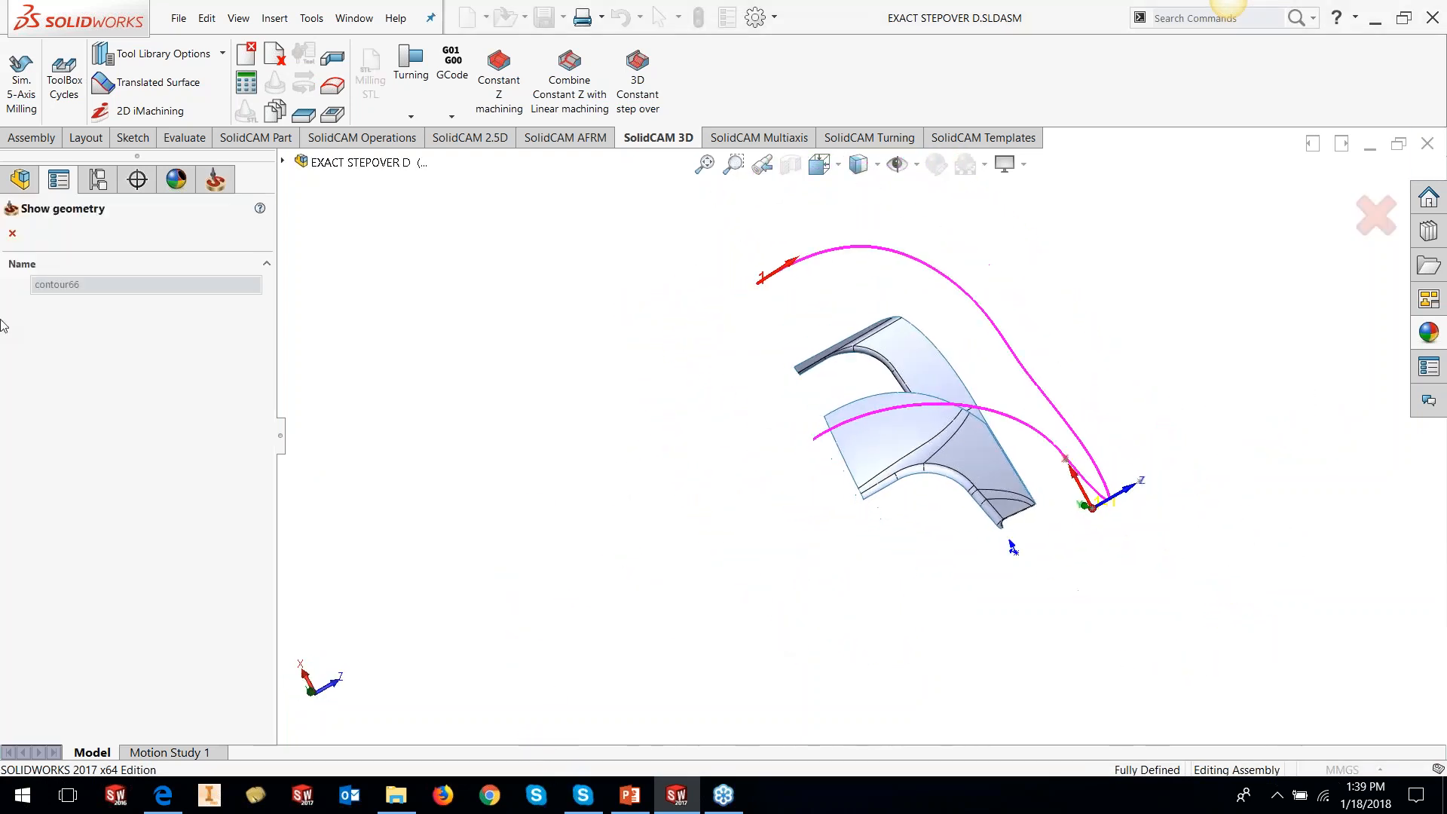
click(12, 235)
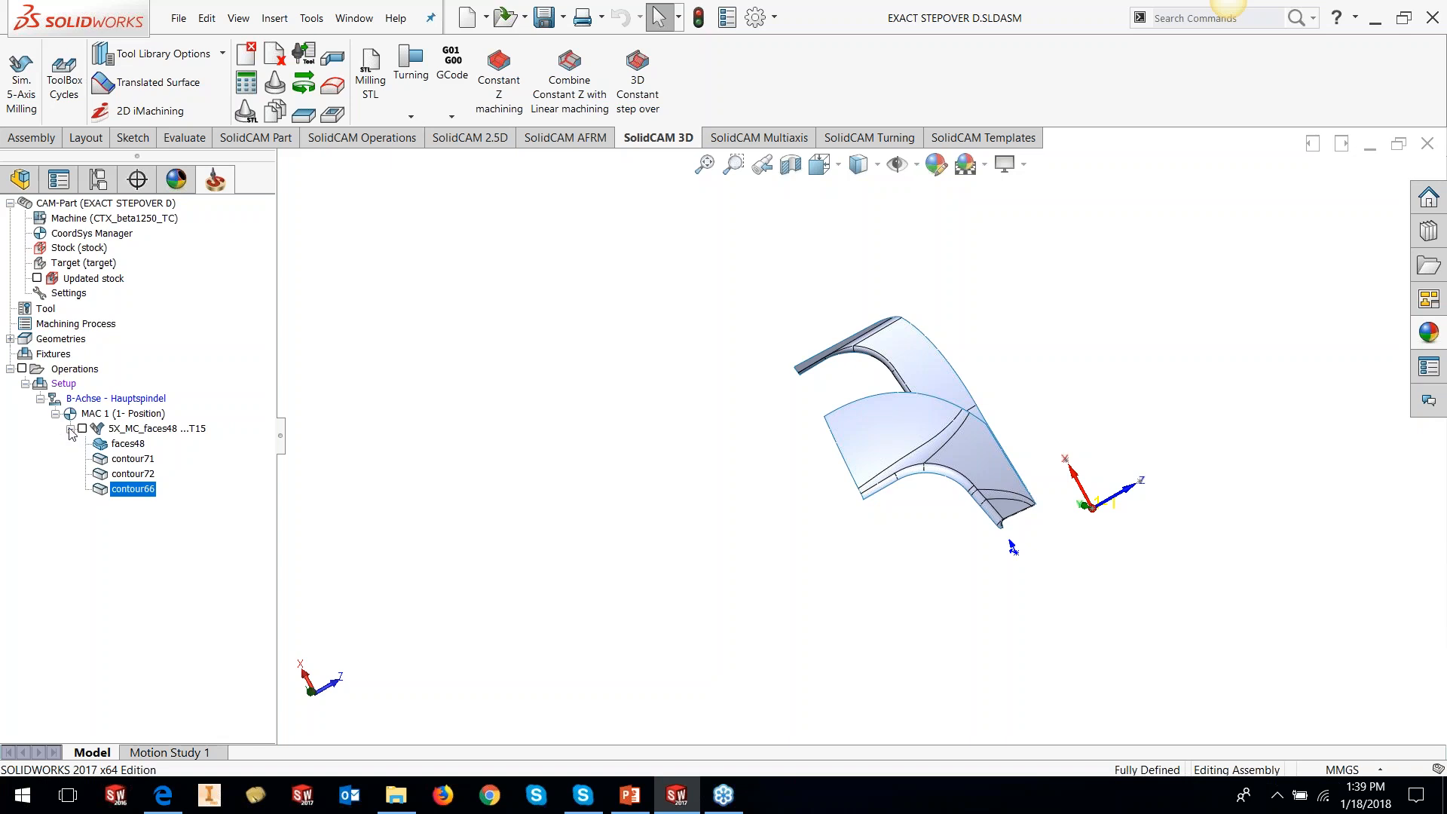
click(70, 429)
- Show the 5X_MC_faces48 tool path and inspect its pass spacing across the curved side surfaces
click(82, 428)
middle_drag(942, 465, 893, 447)
scroll(895, 530, down, 4)
scroll(819, 453, down, 1)
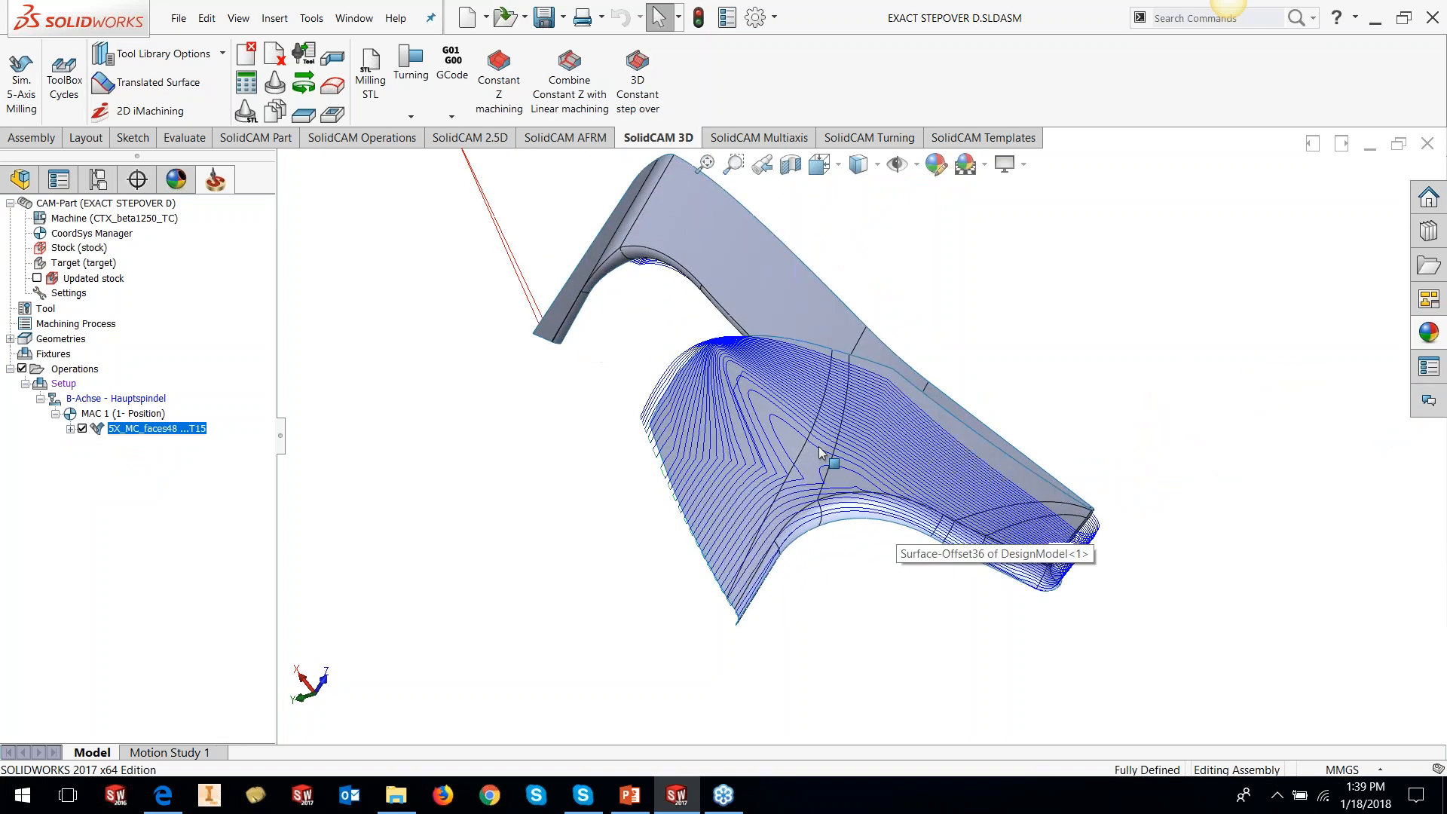
scroll(820, 452, down, 2)
scroll(837, 483, down, 2)
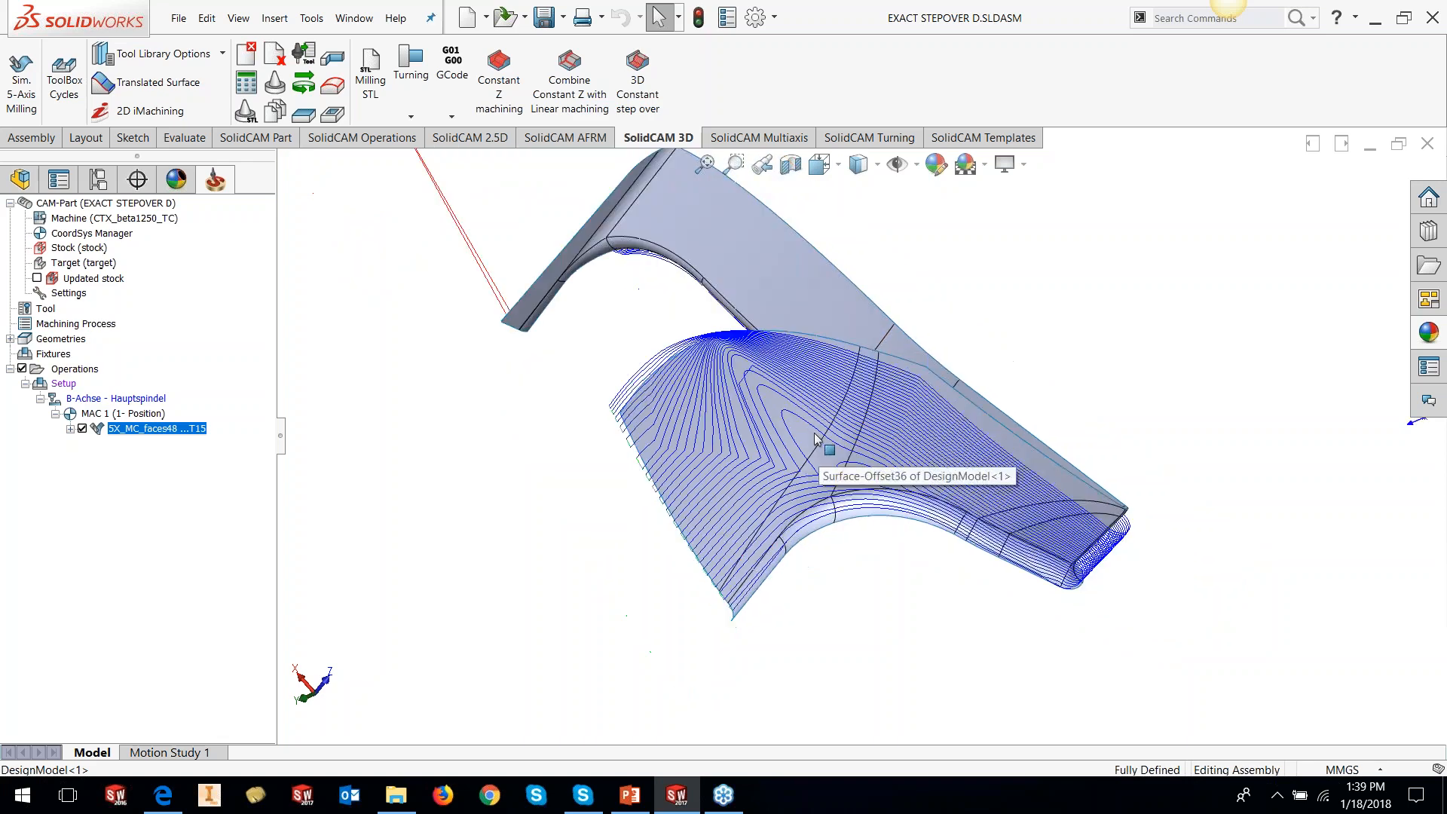
middle_drag(815, 441, 392, 415)
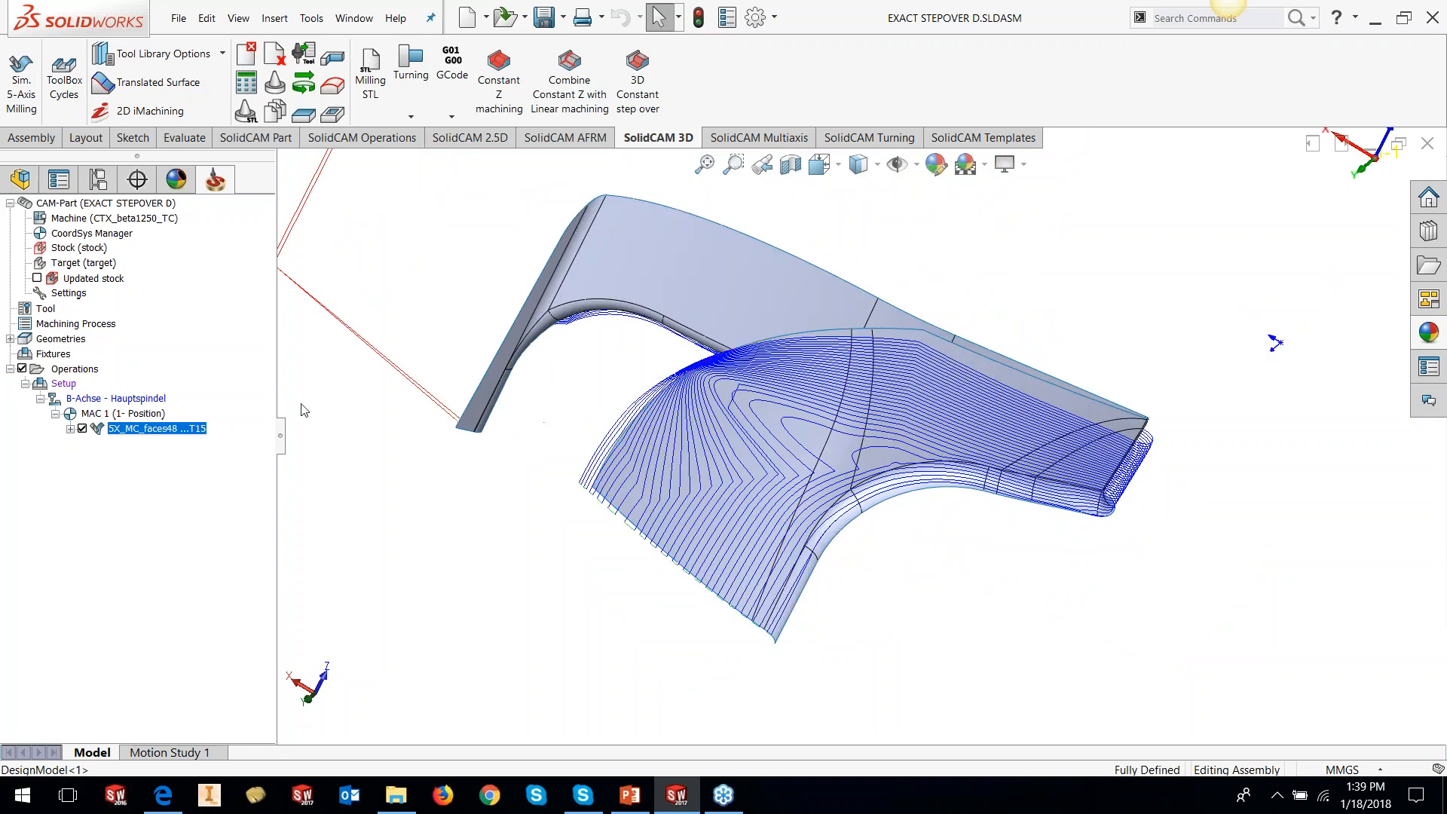
- Set the step over calculation of 5X_MC_faces48 to Exact, save and calculate it, and inspect the recalculated tool path
right_click(203, 431)
click(306, 326)
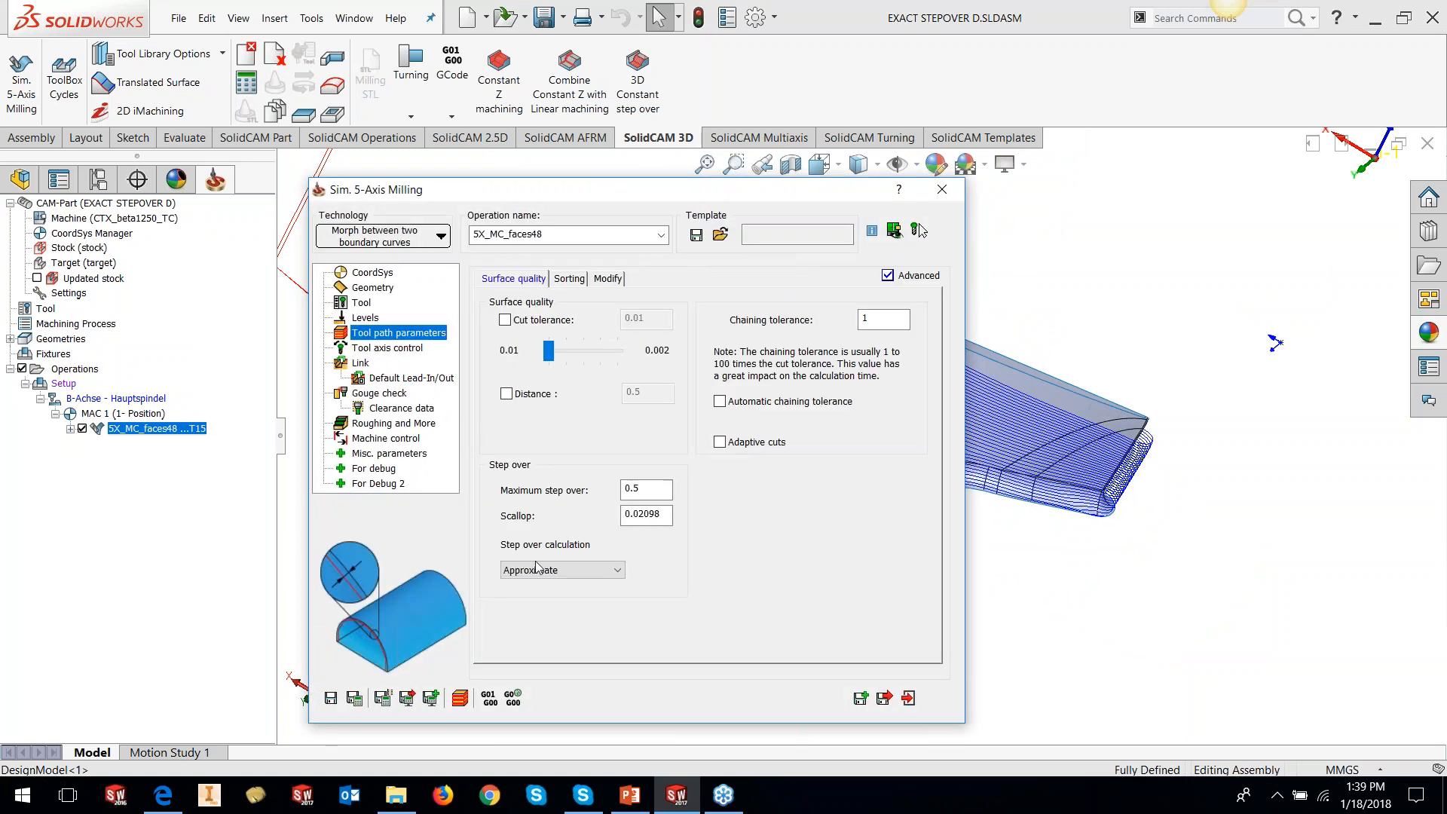
click(538, 573)
click(531, 582)
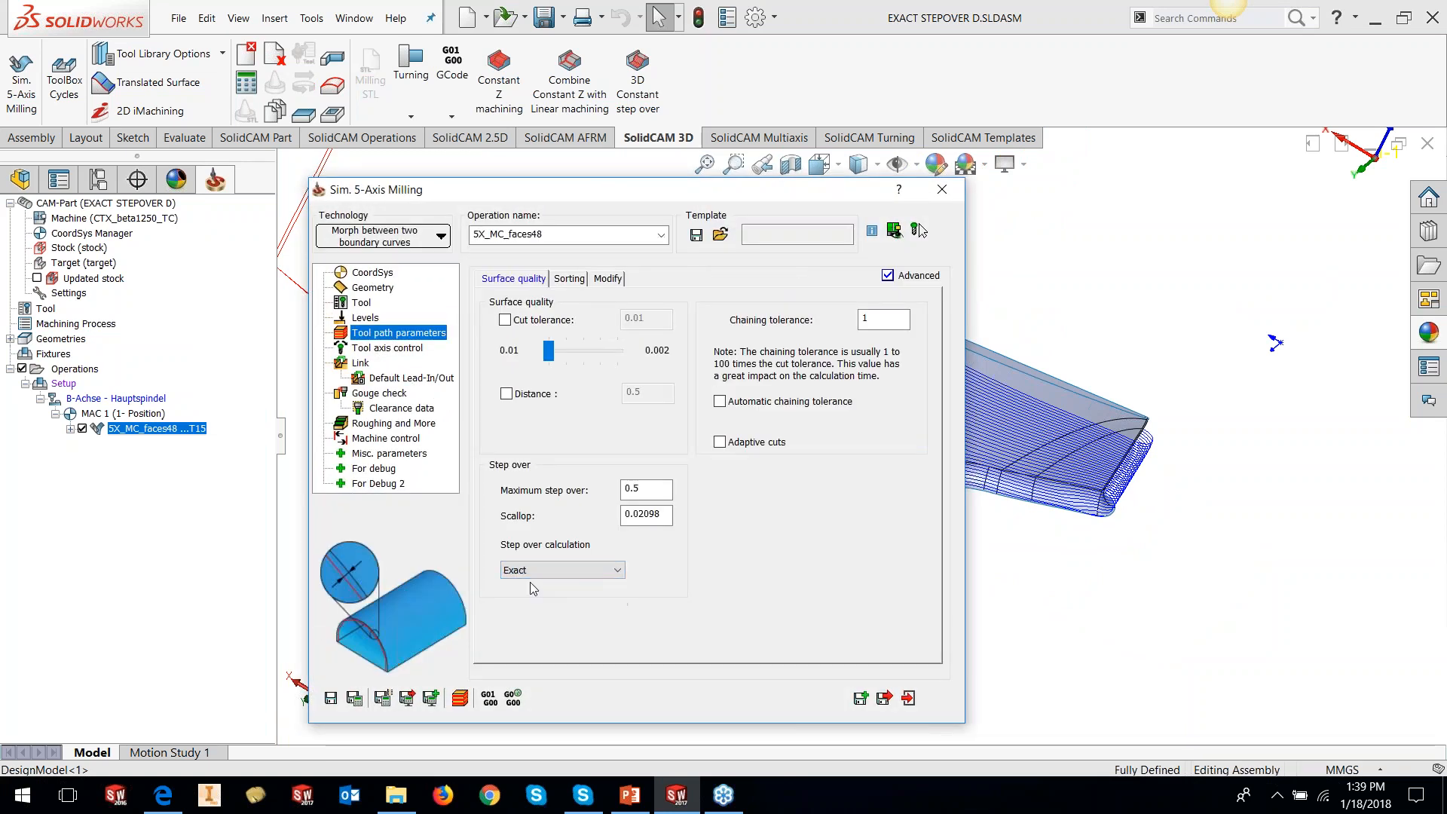
click(354, 698)
click(314, 226)
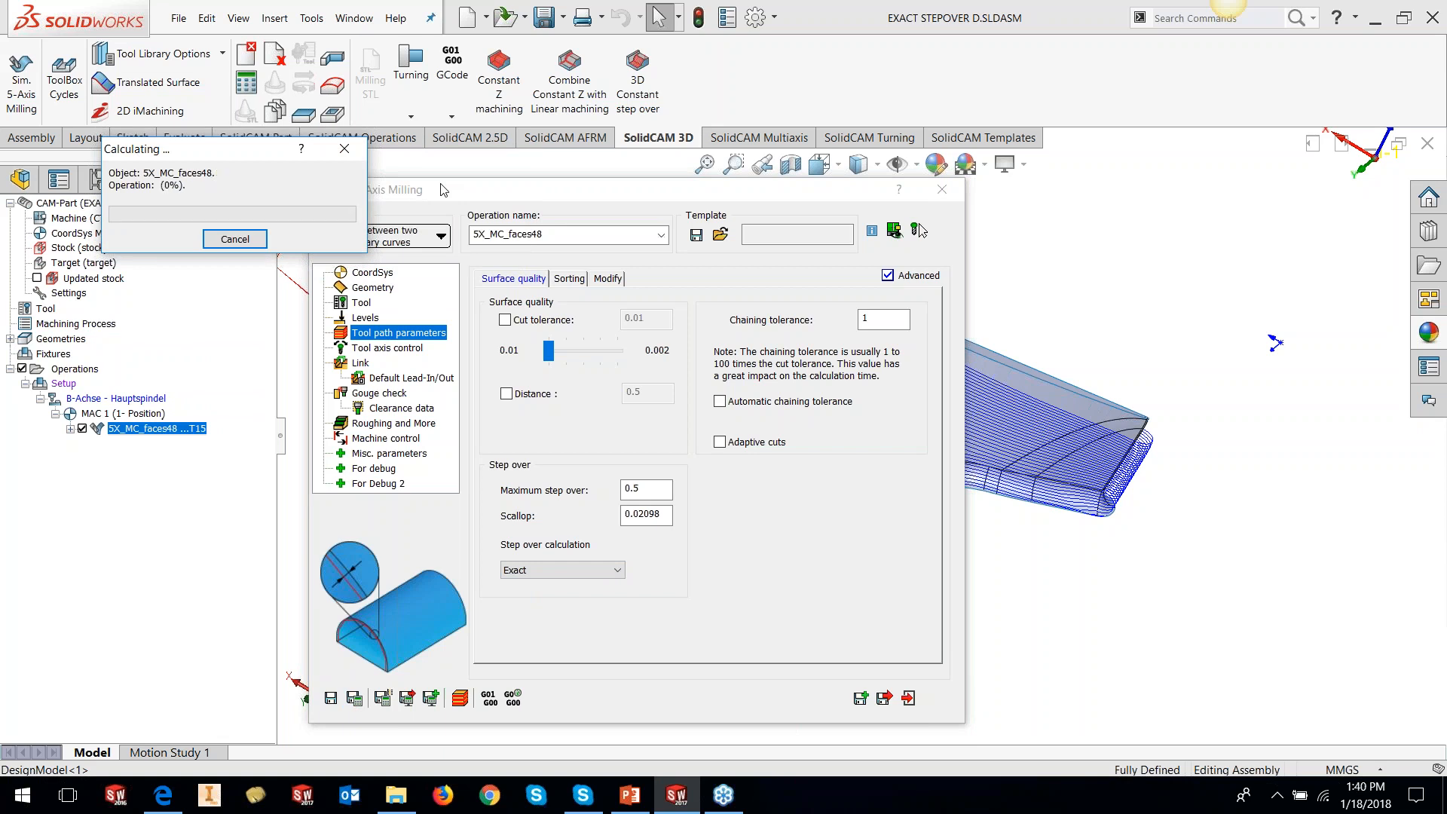
click(952, 197)
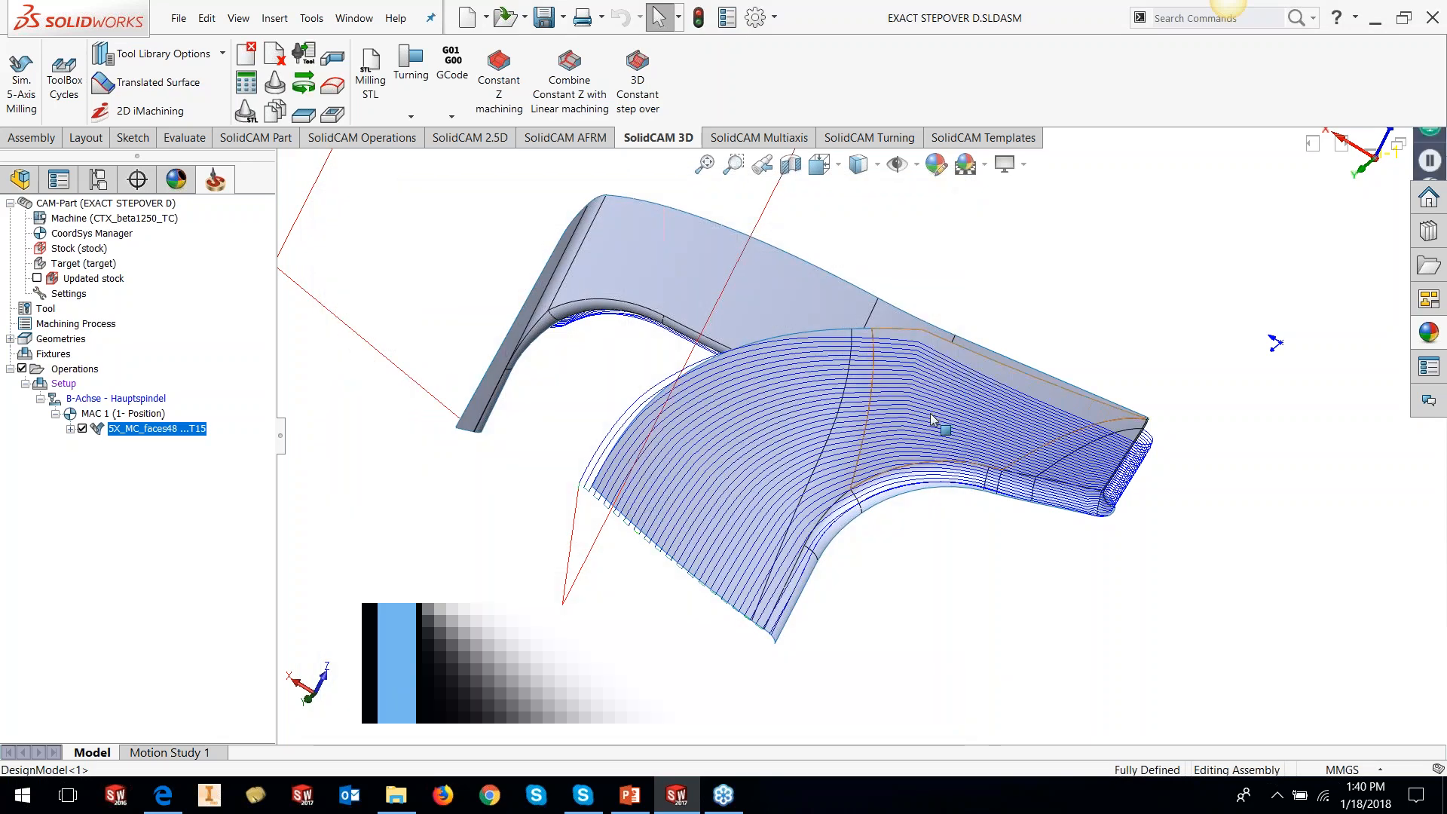
middle_drag(1320, 326, 644, 438)
middle_drag(767, 355, 879, 314)
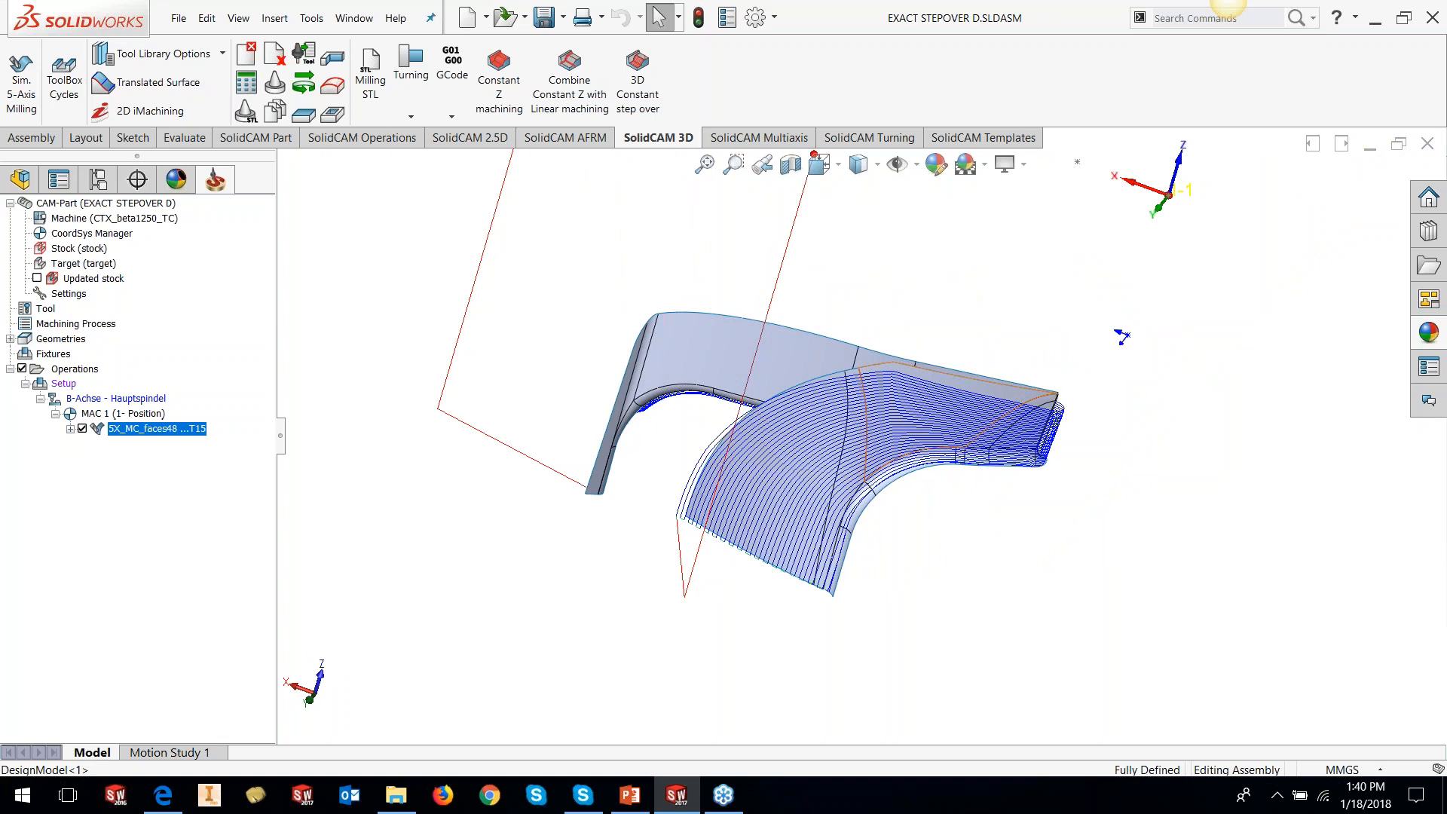
- Switch to the SolidCAM_2017_SP1_Whats_New presentation in PowerPoint and present the Sim 5X & HSS – Common Direction slide
click(630, 795)
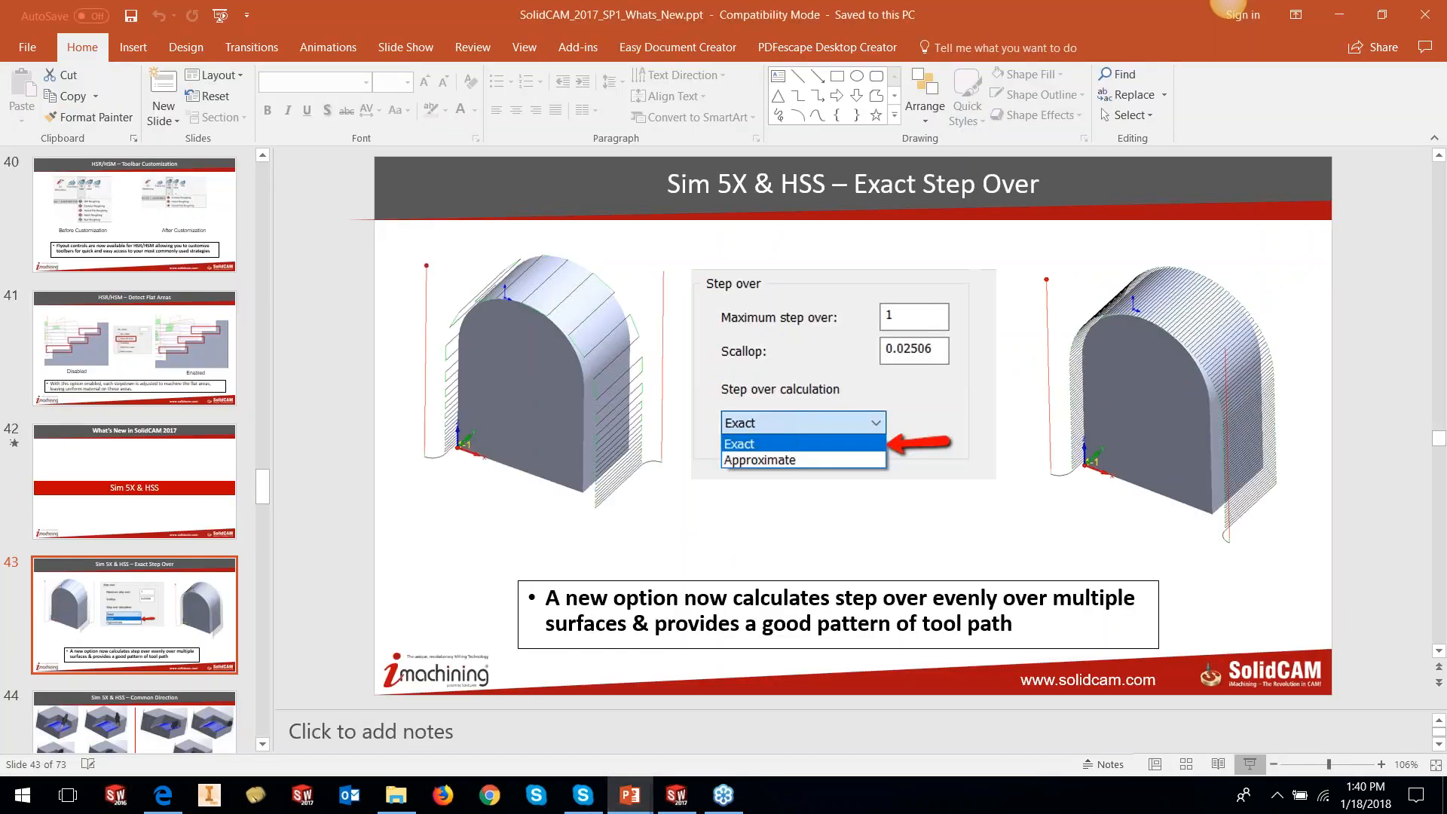
click(1250, 764)
key(Right)
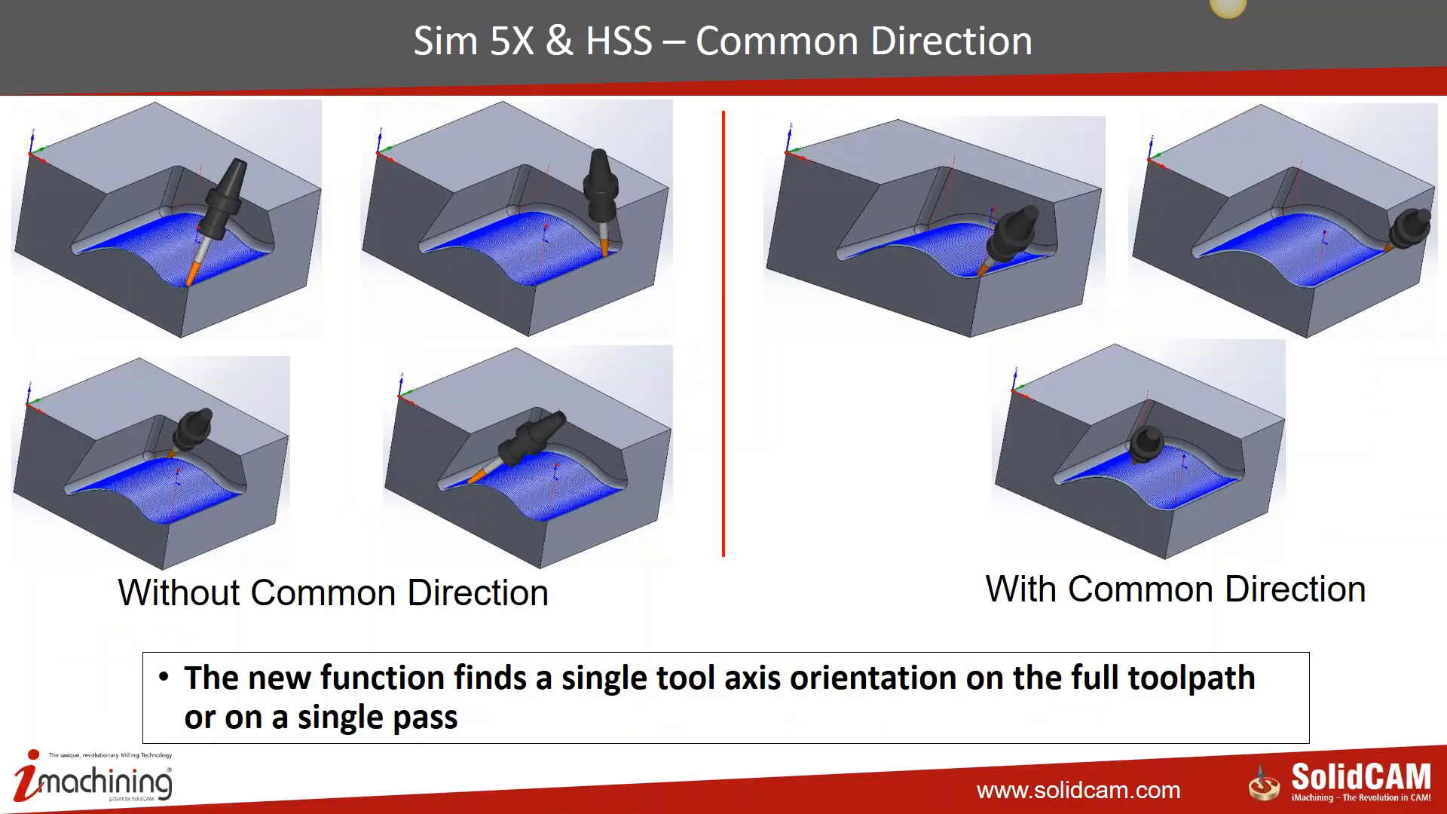
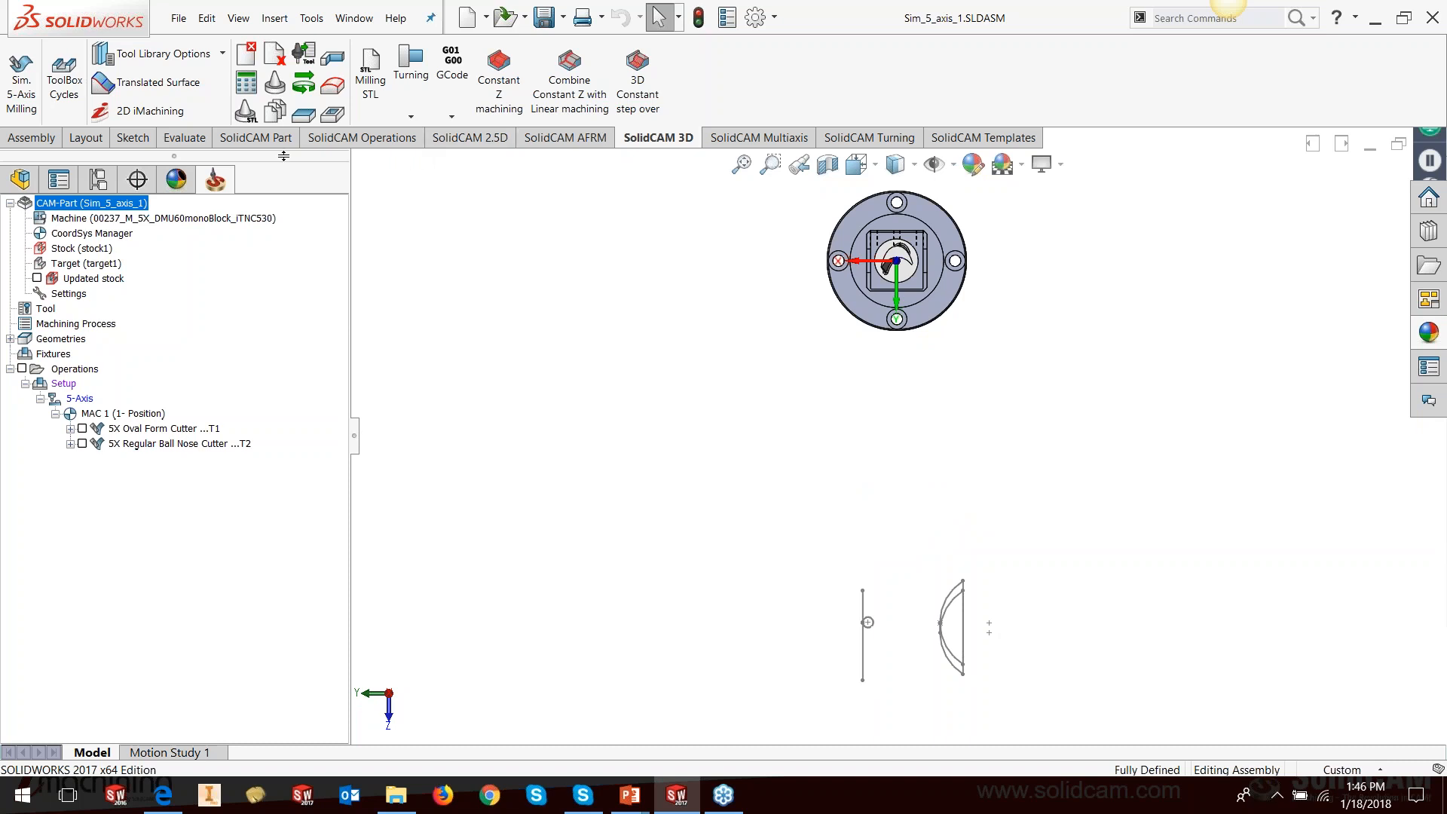
click(352, 137)
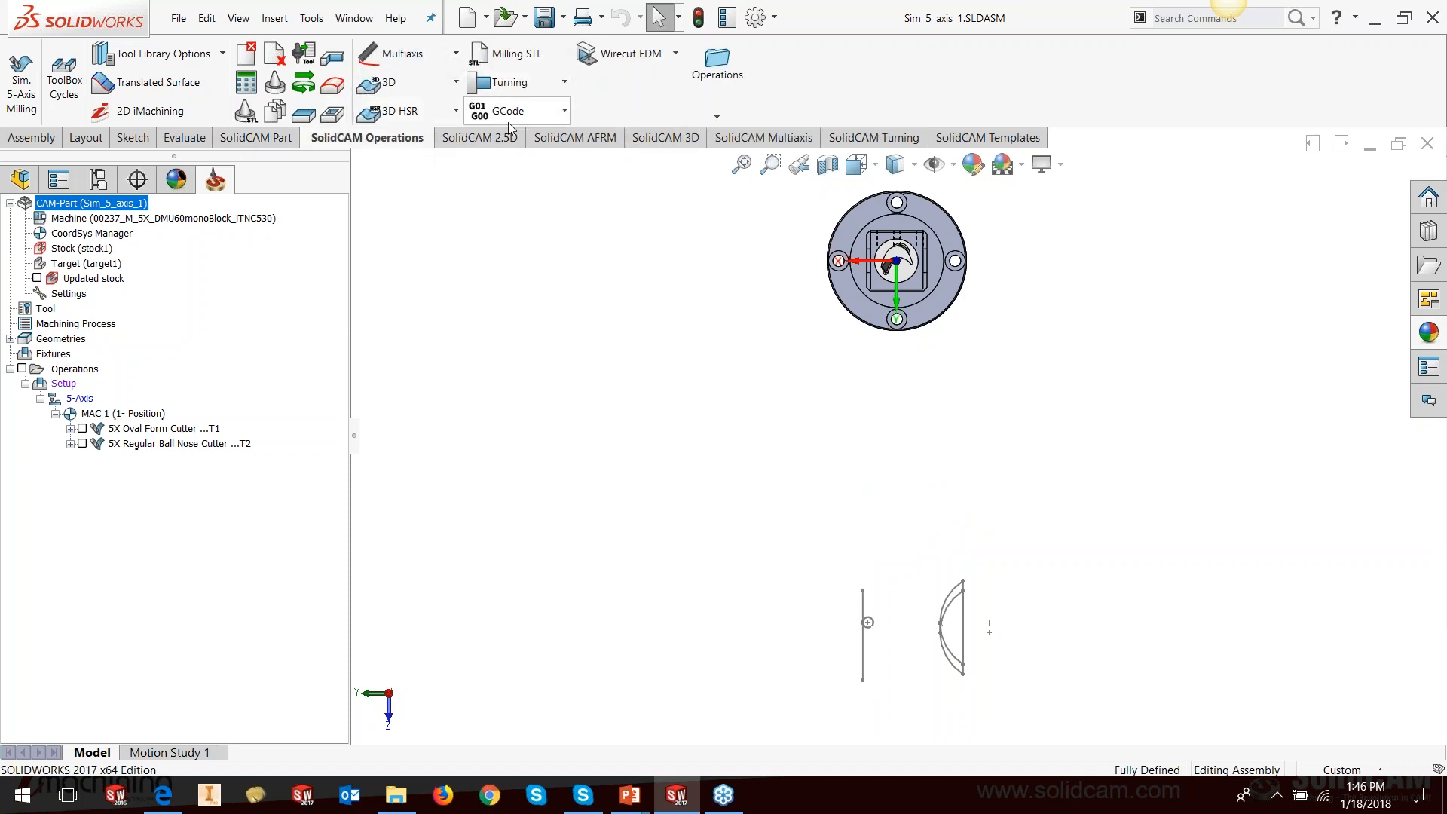
click(258, 137)
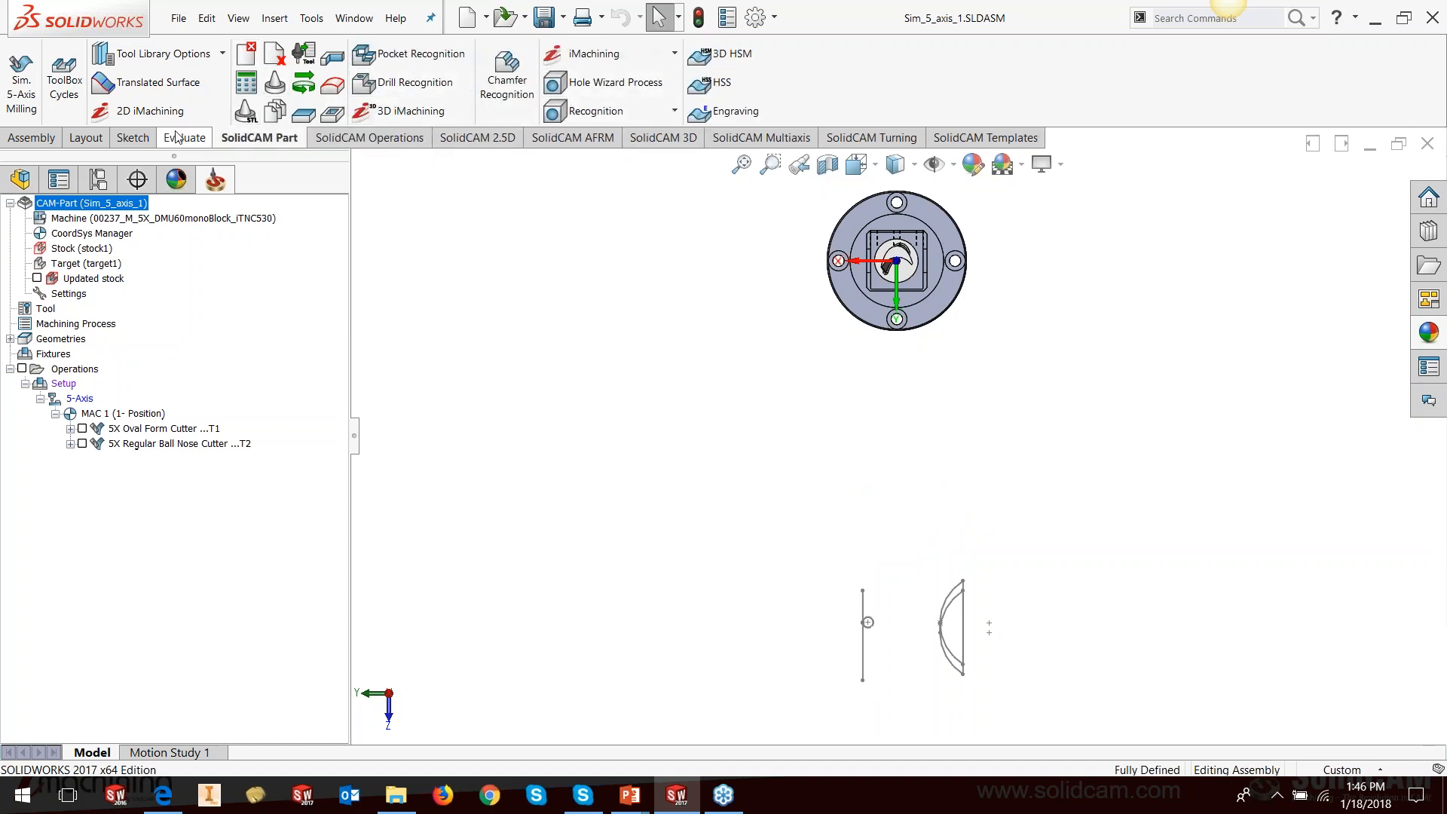
click(597, 137)
click(654, 144)
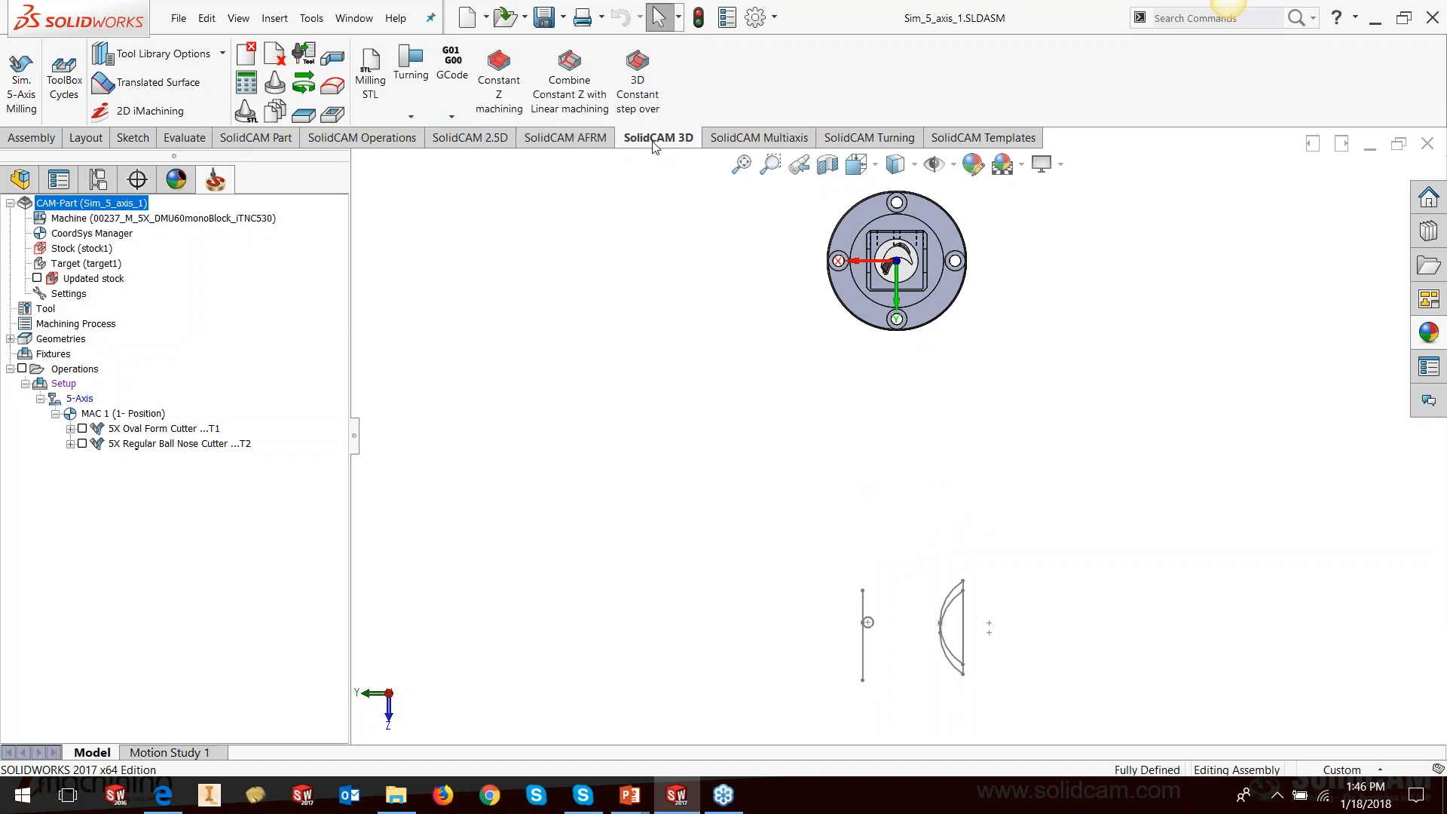
click(750, 143)
click(874, 140)
click(952, 141)
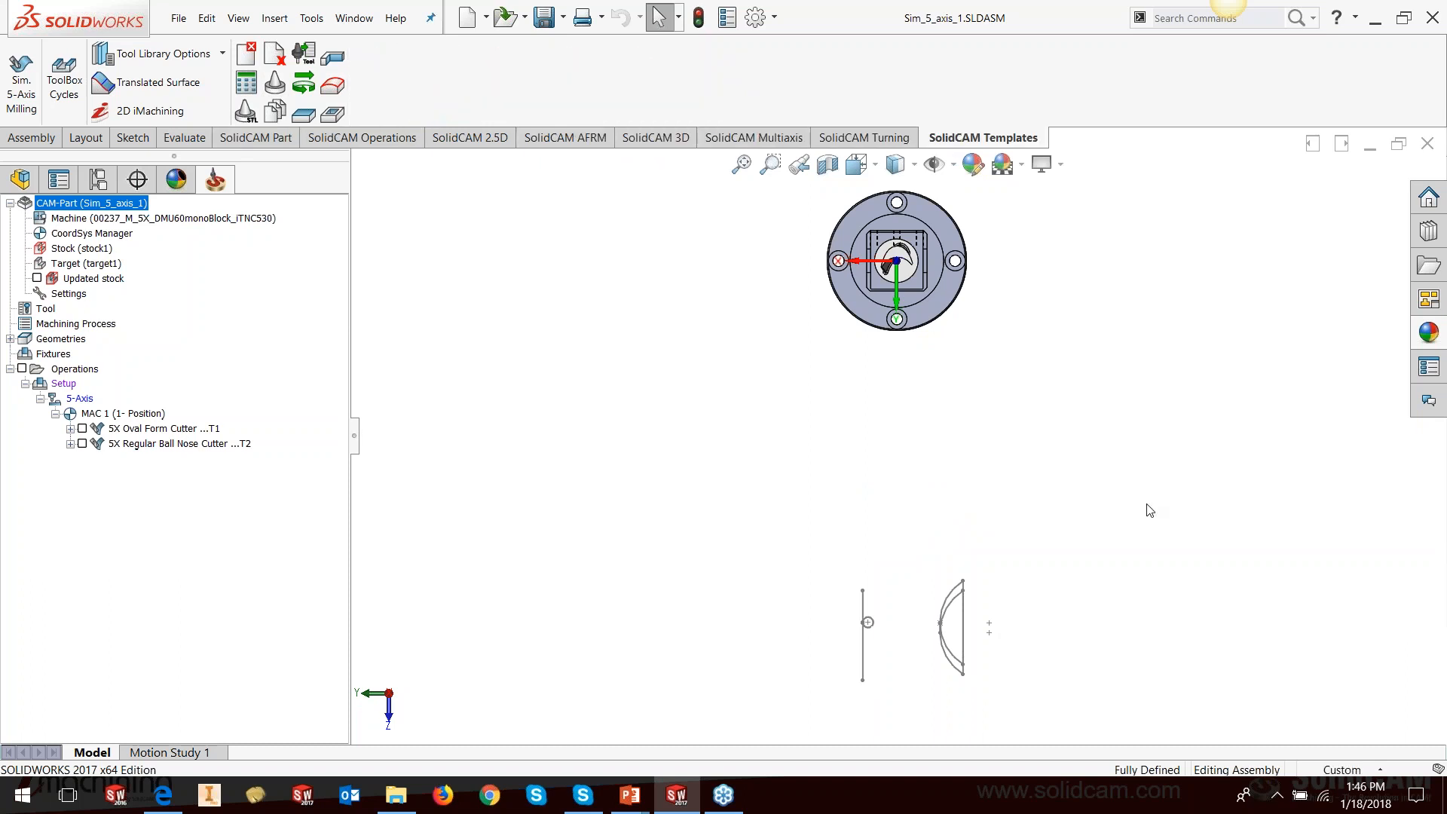
- Measure the diameter of the upper of the two overlapping sketch circles touching the vertical line
scroll(1002, 494, up, 3)
scroll(924, 392, down, 6)
scroll(903, 434, up, 5)
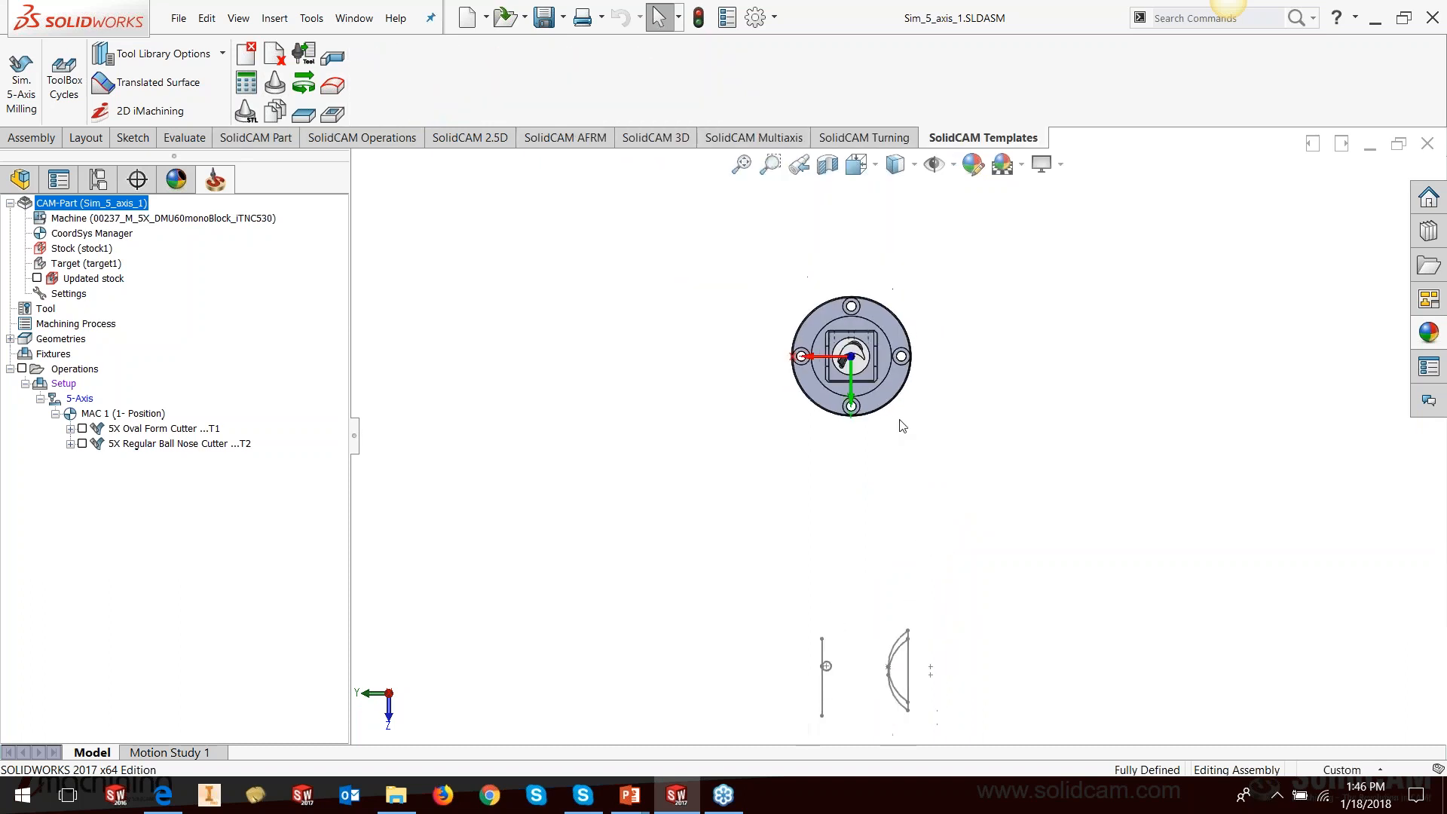
click(873, 164)
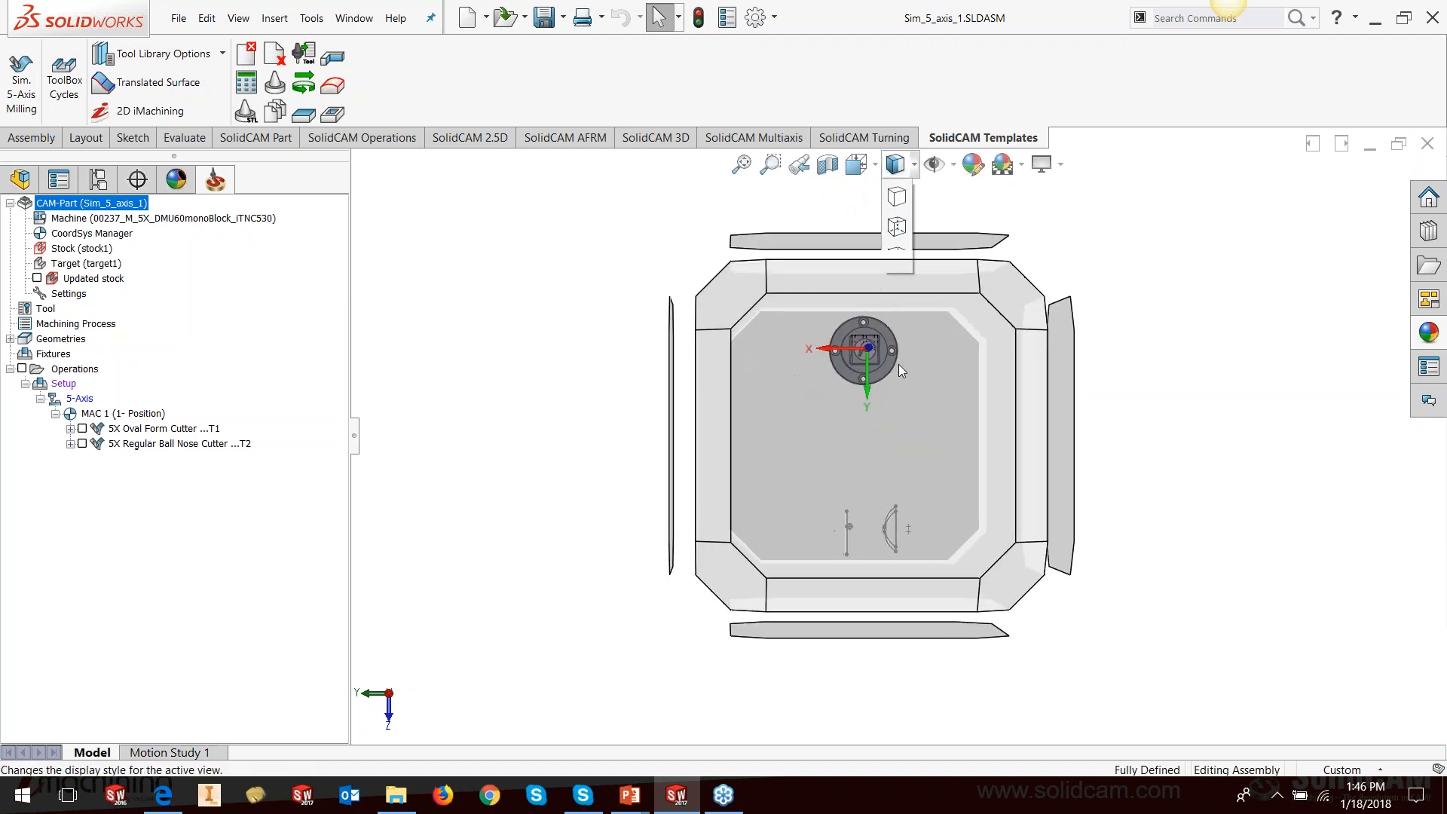
click(904, 226)
scroll(961, 665, down, 6)
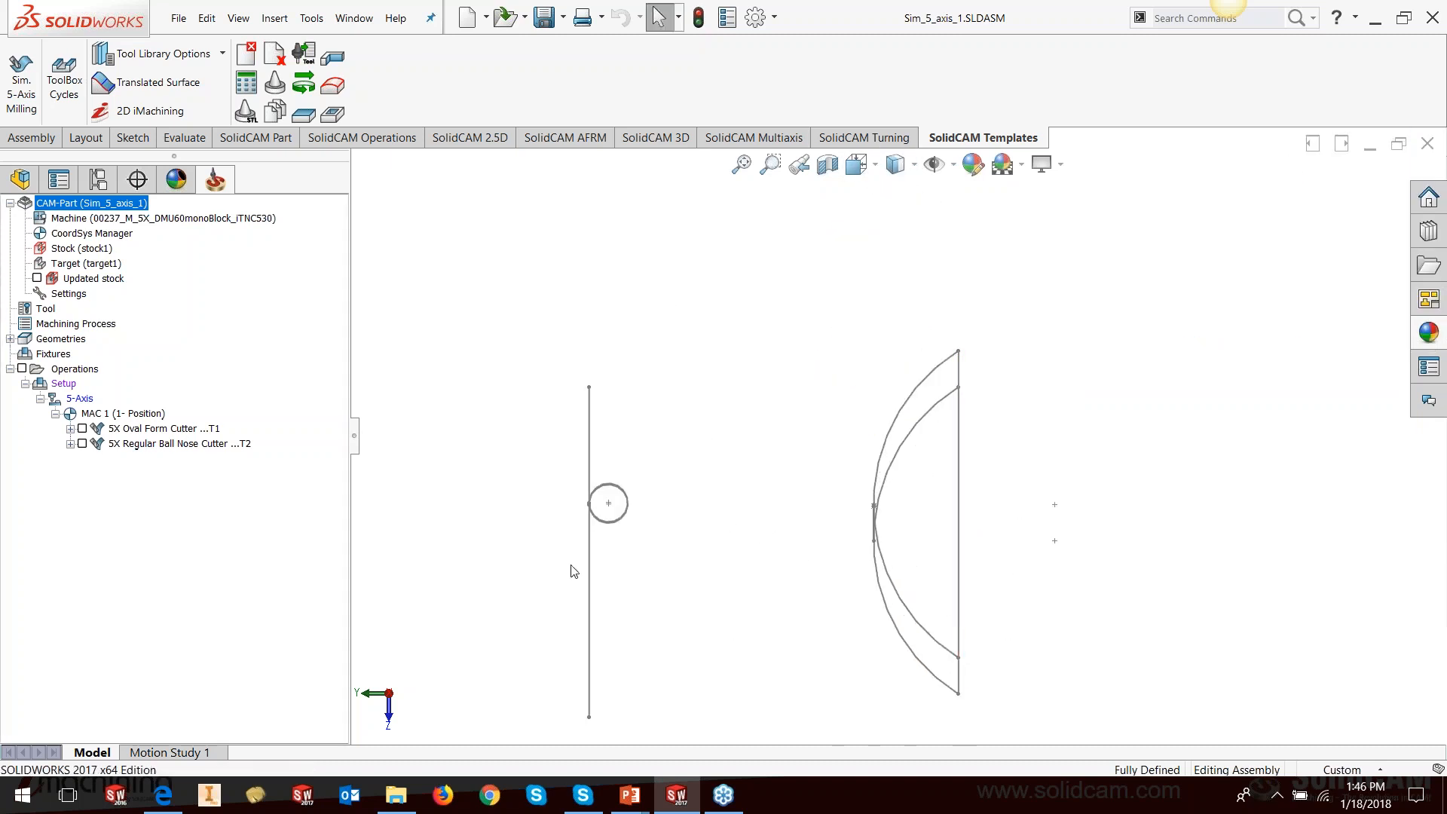
scroll(596, 520, down, 8)
scroll(701, 490, down, 5)
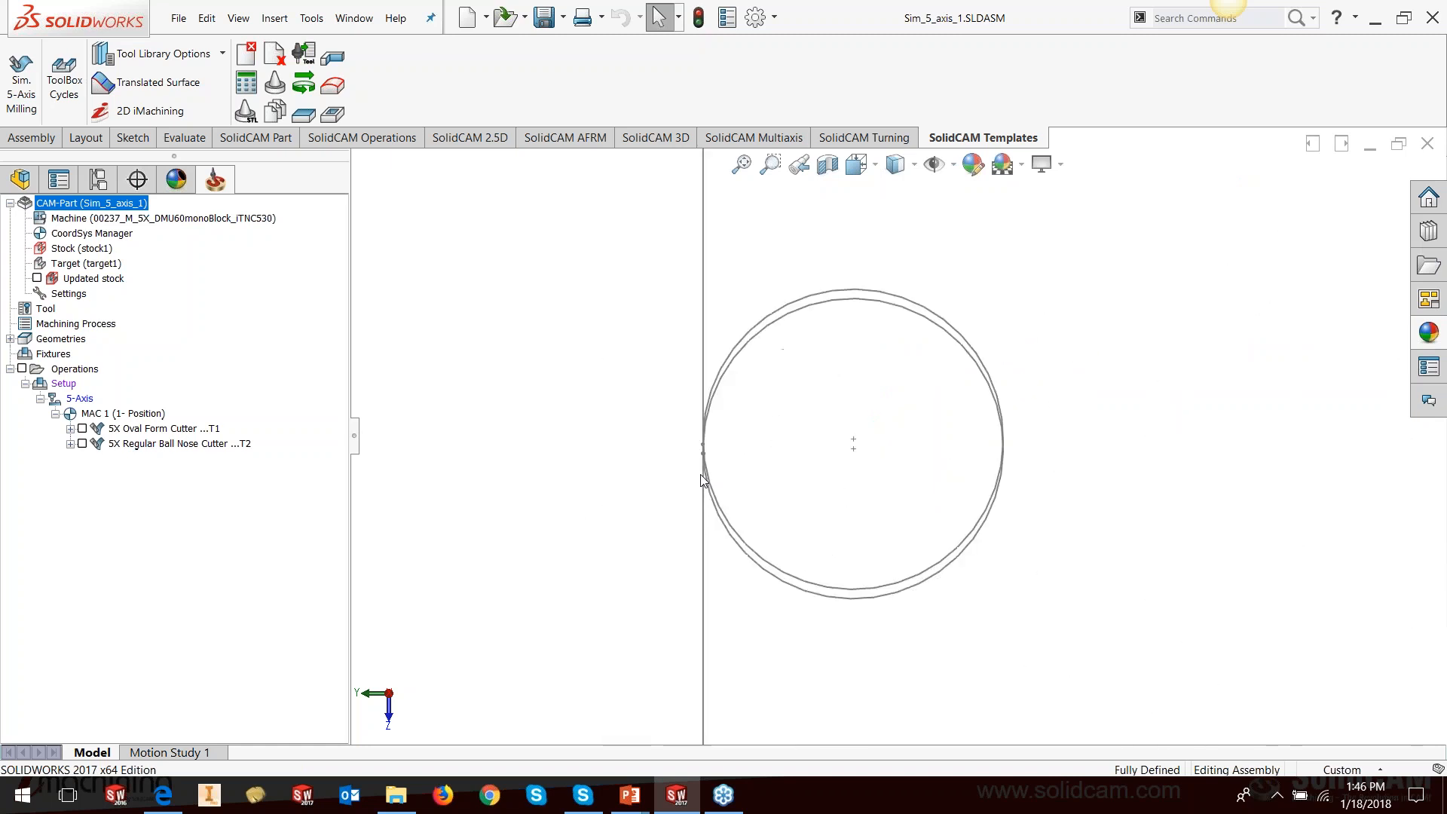
click(181, 145)
click(243, 68)
click(948, 203)
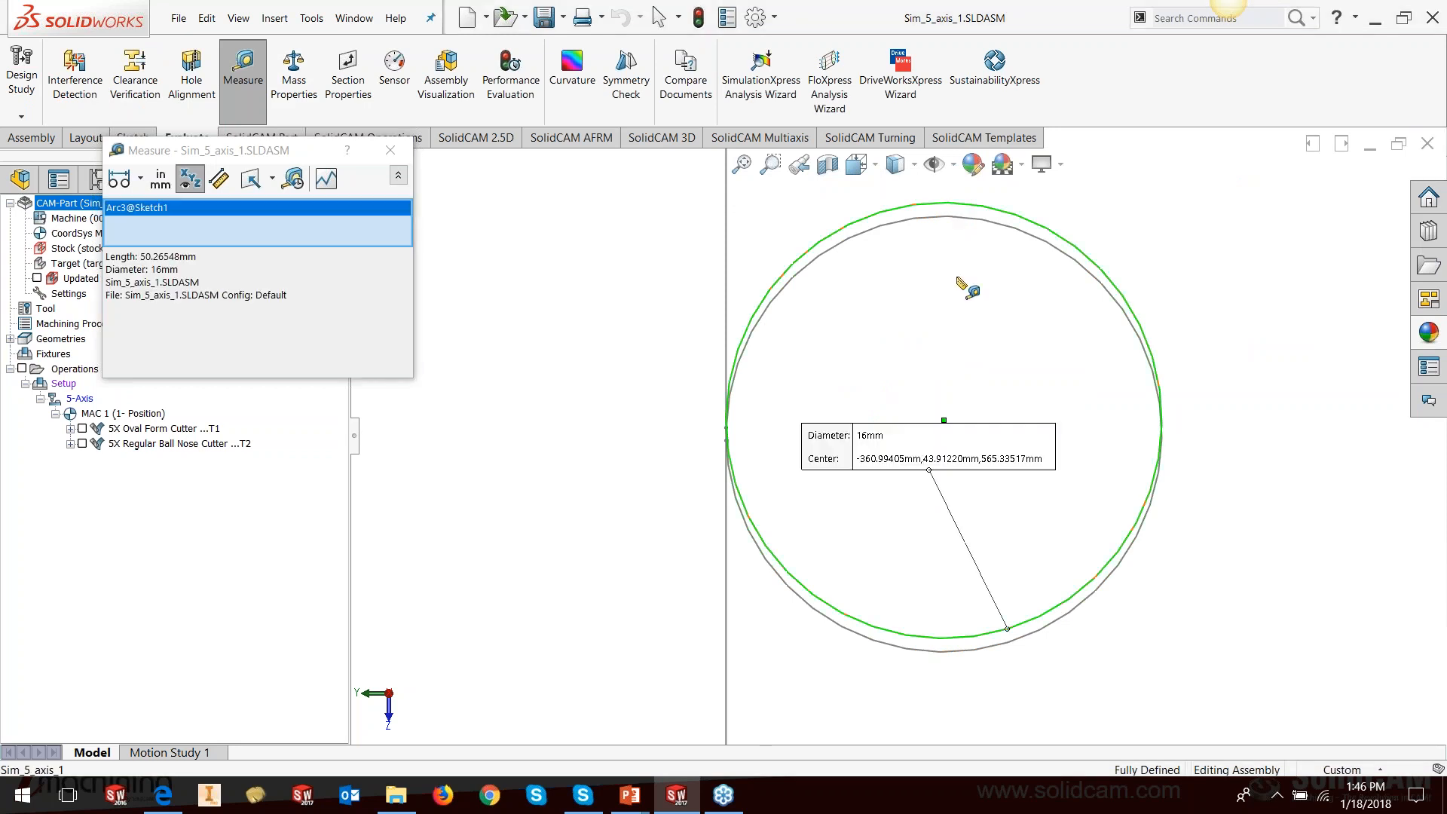
click(388, 150)
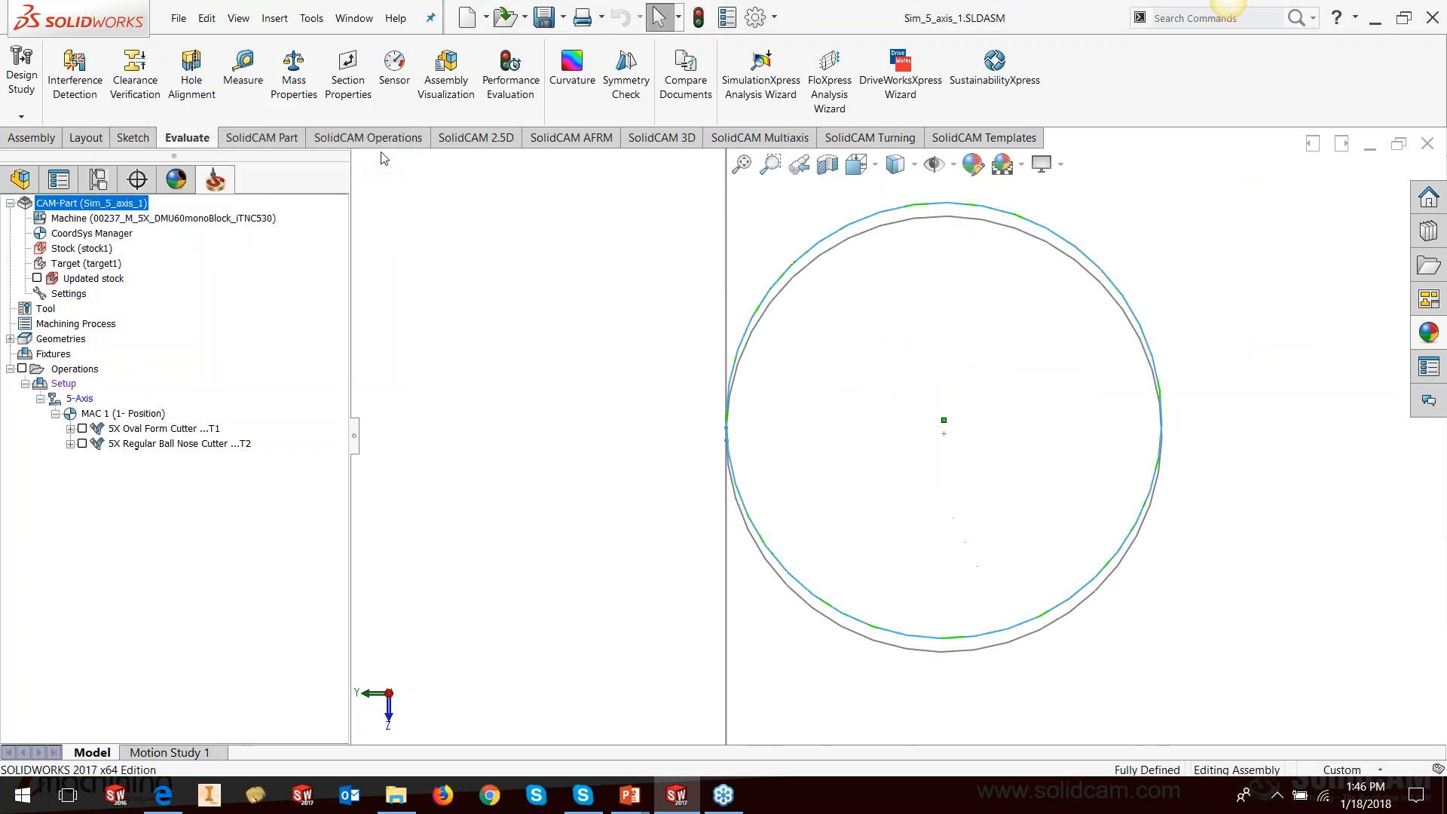
- Measure the length of the short horizontal line between the vertical sketch line and the upper circle's arc
scroll(737, 444, down, 1)
scroll(754, 443, down, 3)
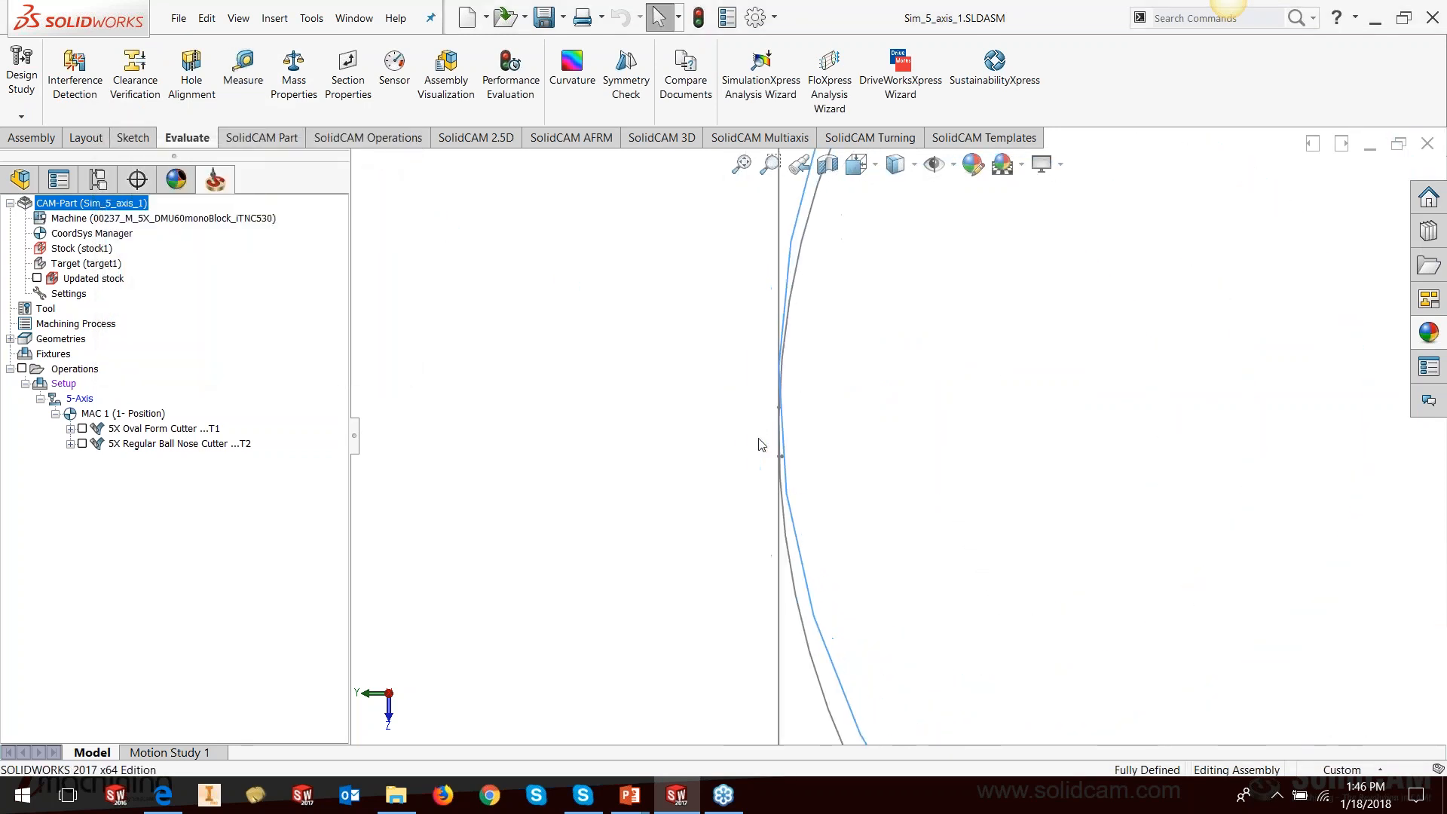
scroll(814, 399, down, 1)
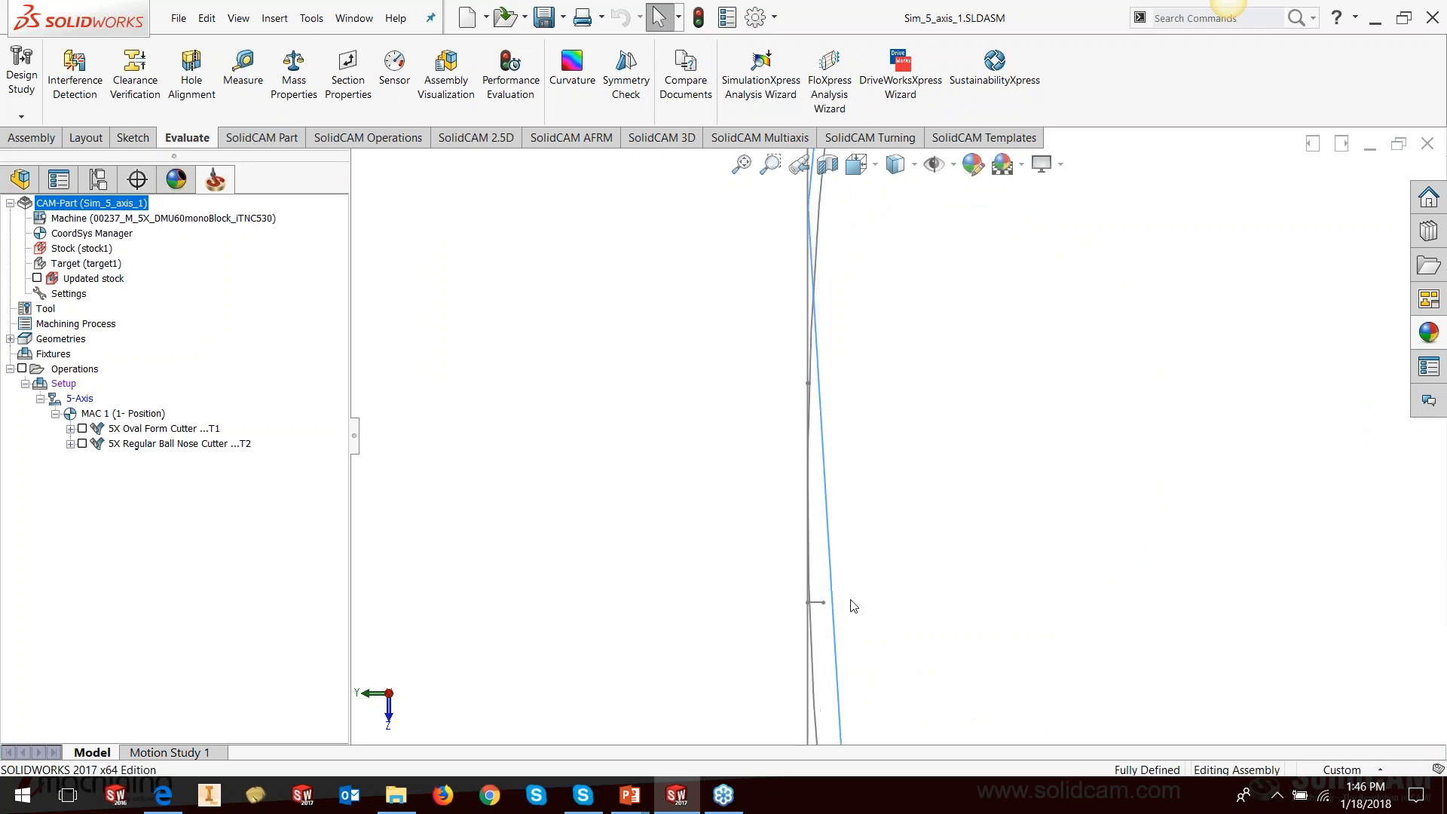
click(243, 68)
click(815, 604)
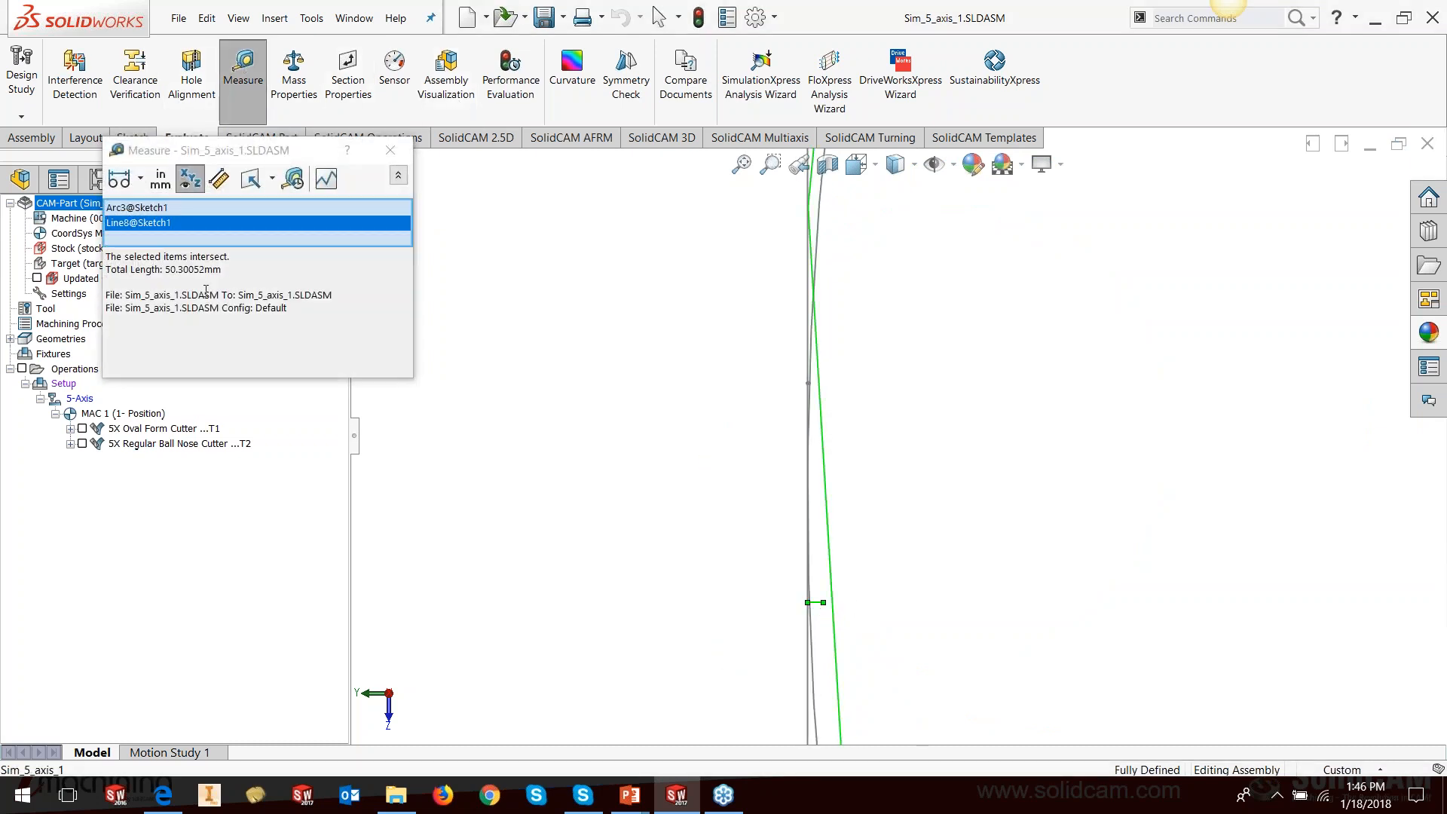
click(520, 293)
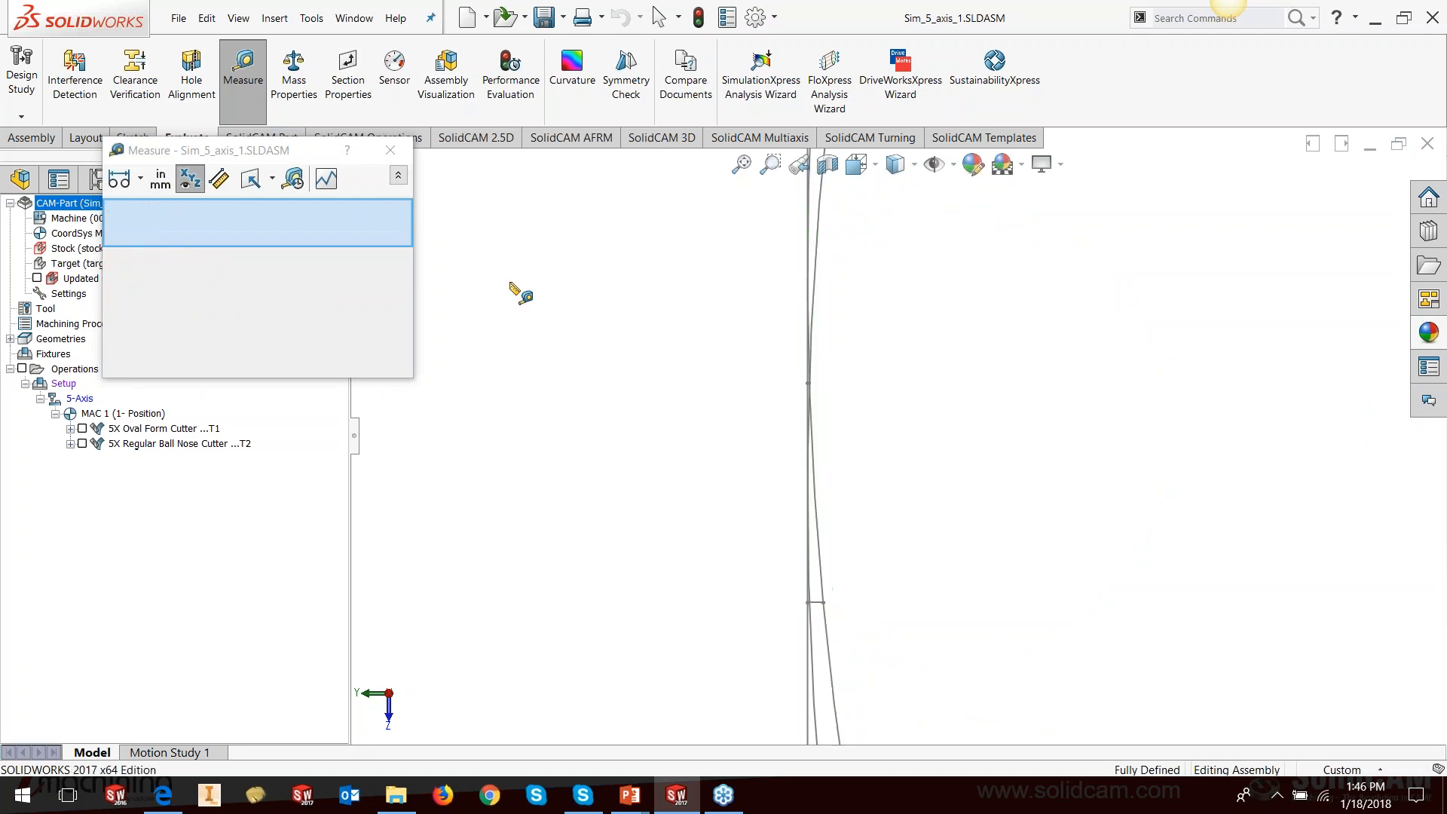
click(815, 603)
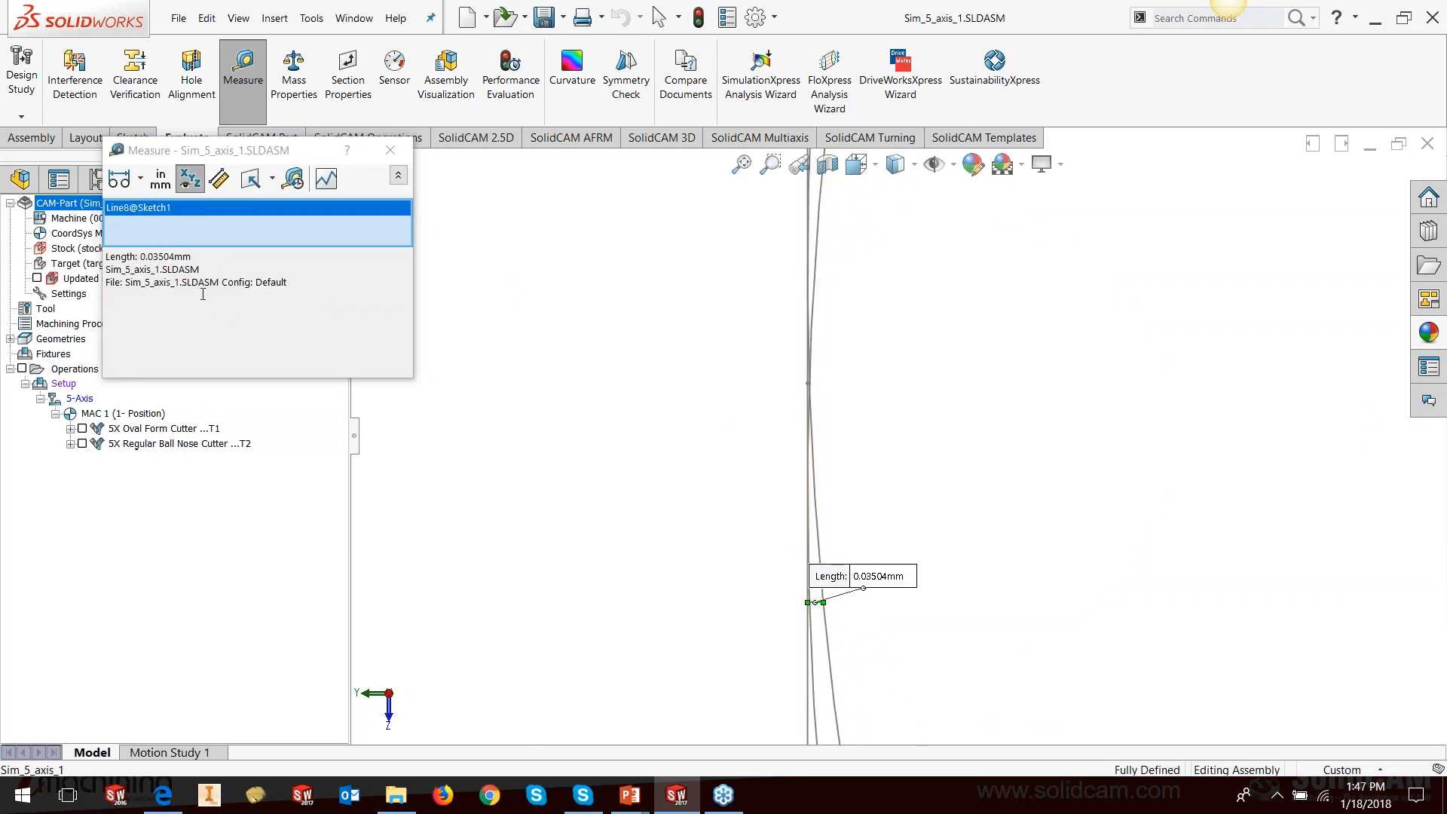
click(390, 152)
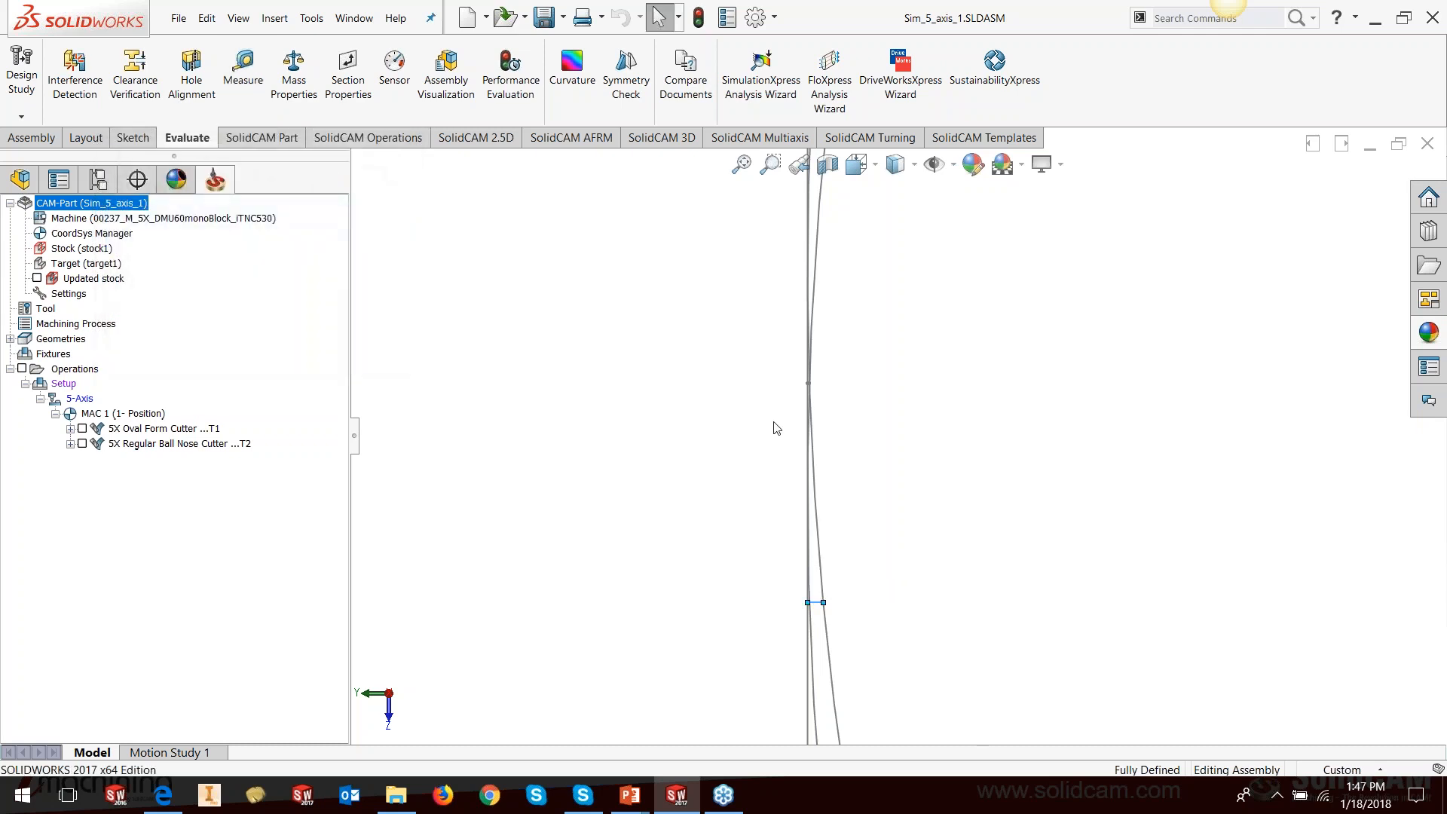
- Measure the distance between the two short horizontal lines that join the vertical sketch line to the overlapping circles
scroll(845, 452, up, 5)
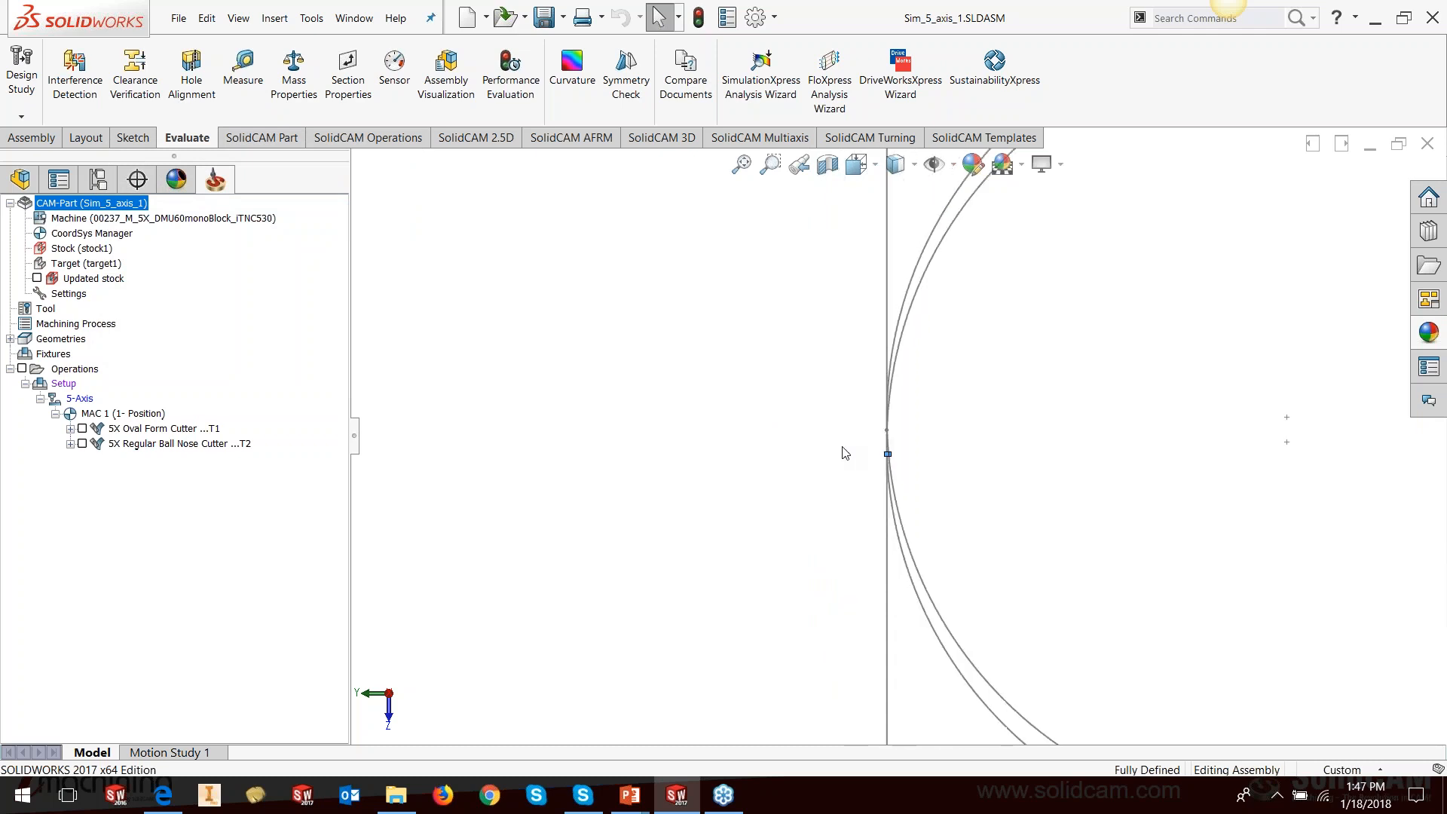
scroll(900, 443, down, 3)
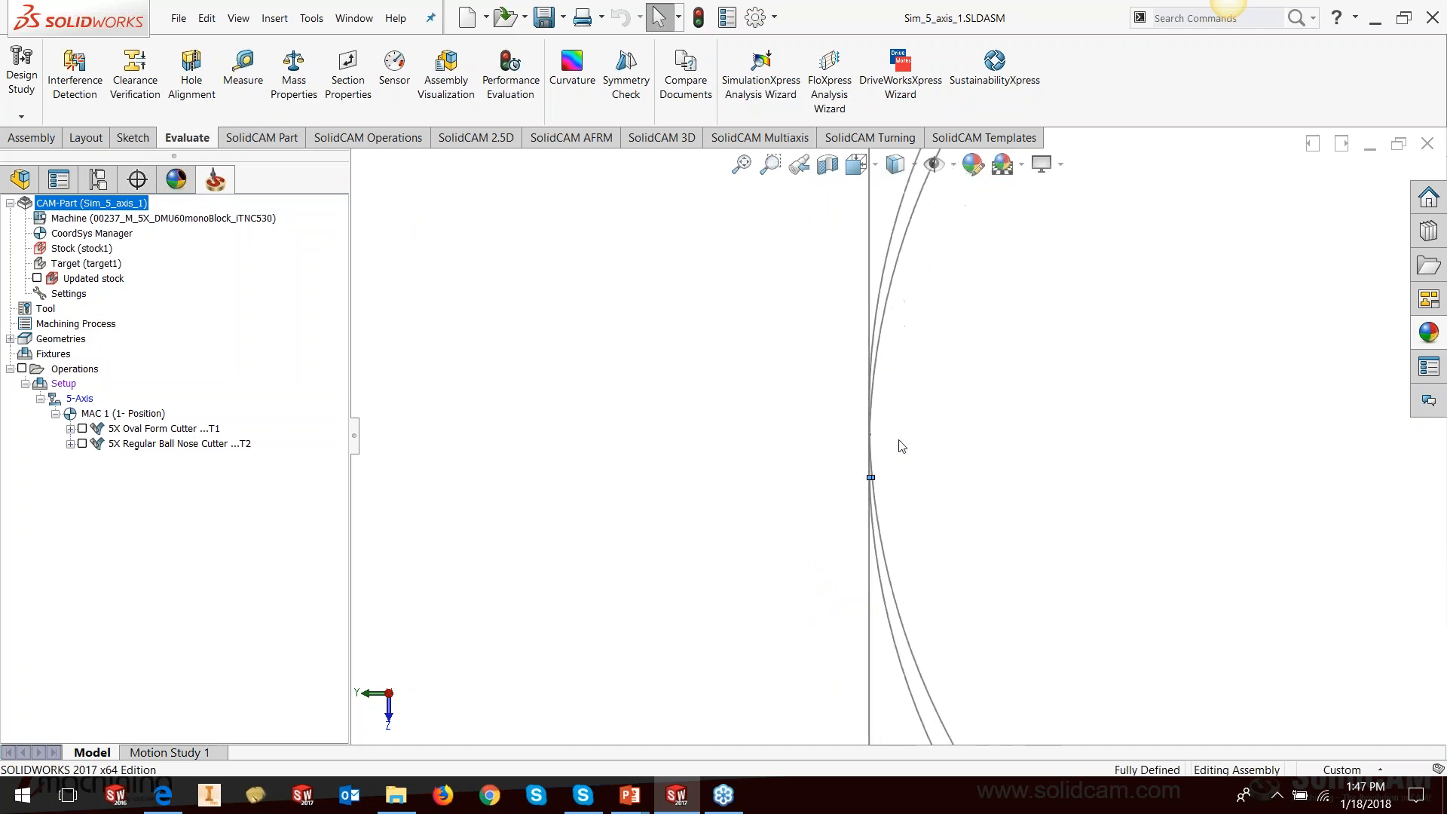
scroll(875, 458, down, 5)
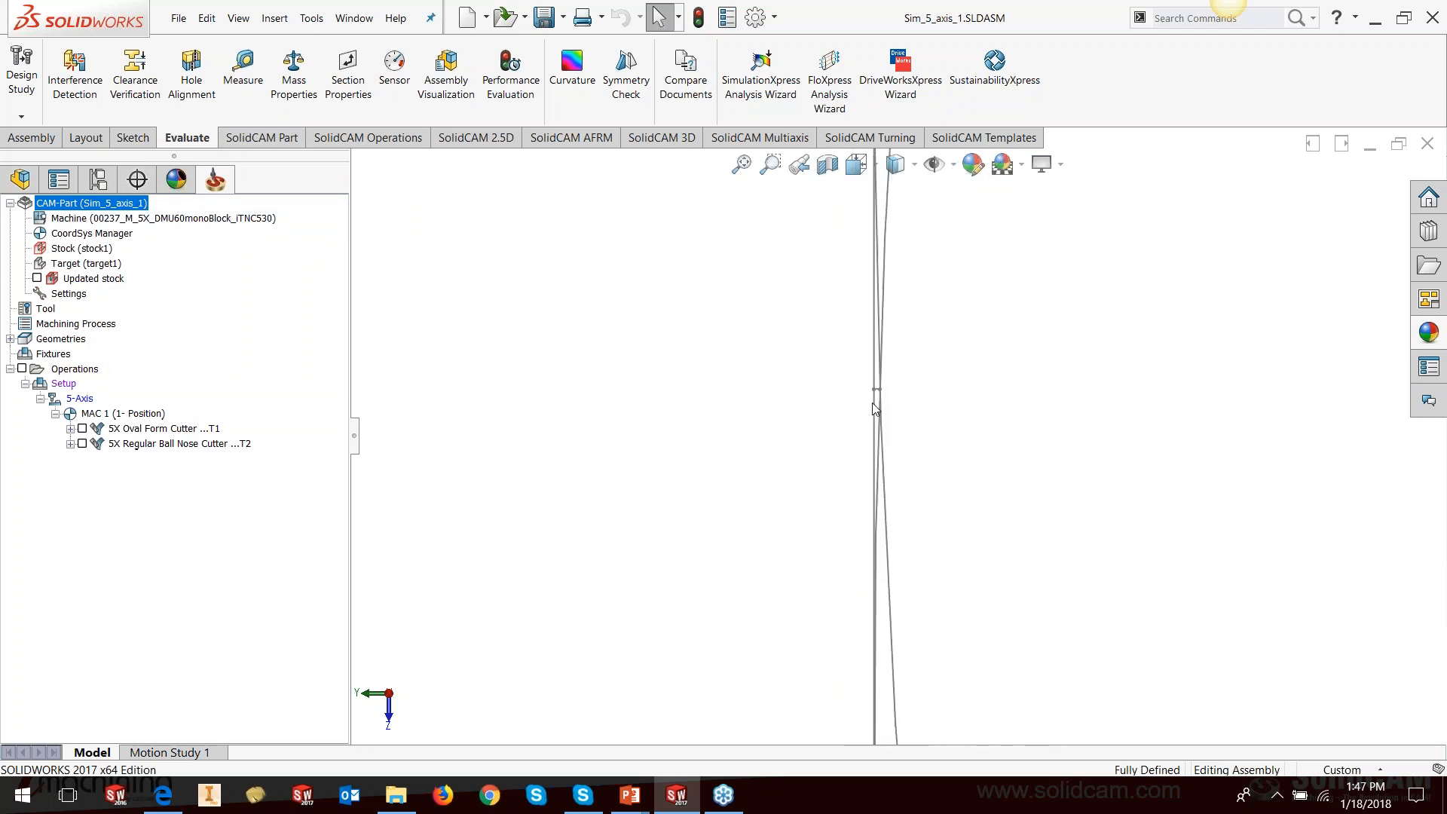
click(243, 69)
click(907, 396)
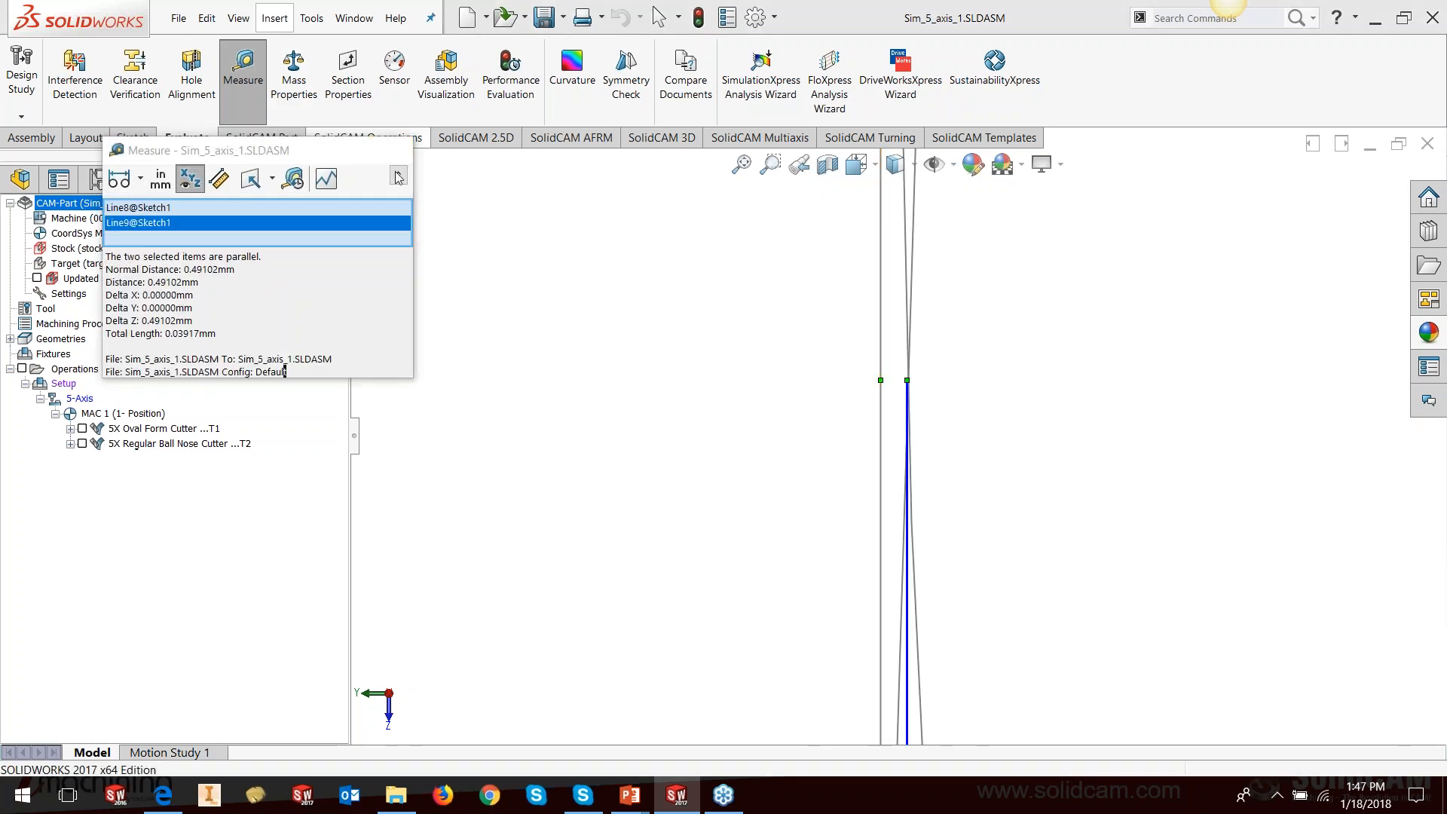
click(391, 150)
- Compare the small overlapping sketch circles with the large-radius oval arcs, examining where each pair intersects beside its vertical line
scroll(682, 411, up, 10)
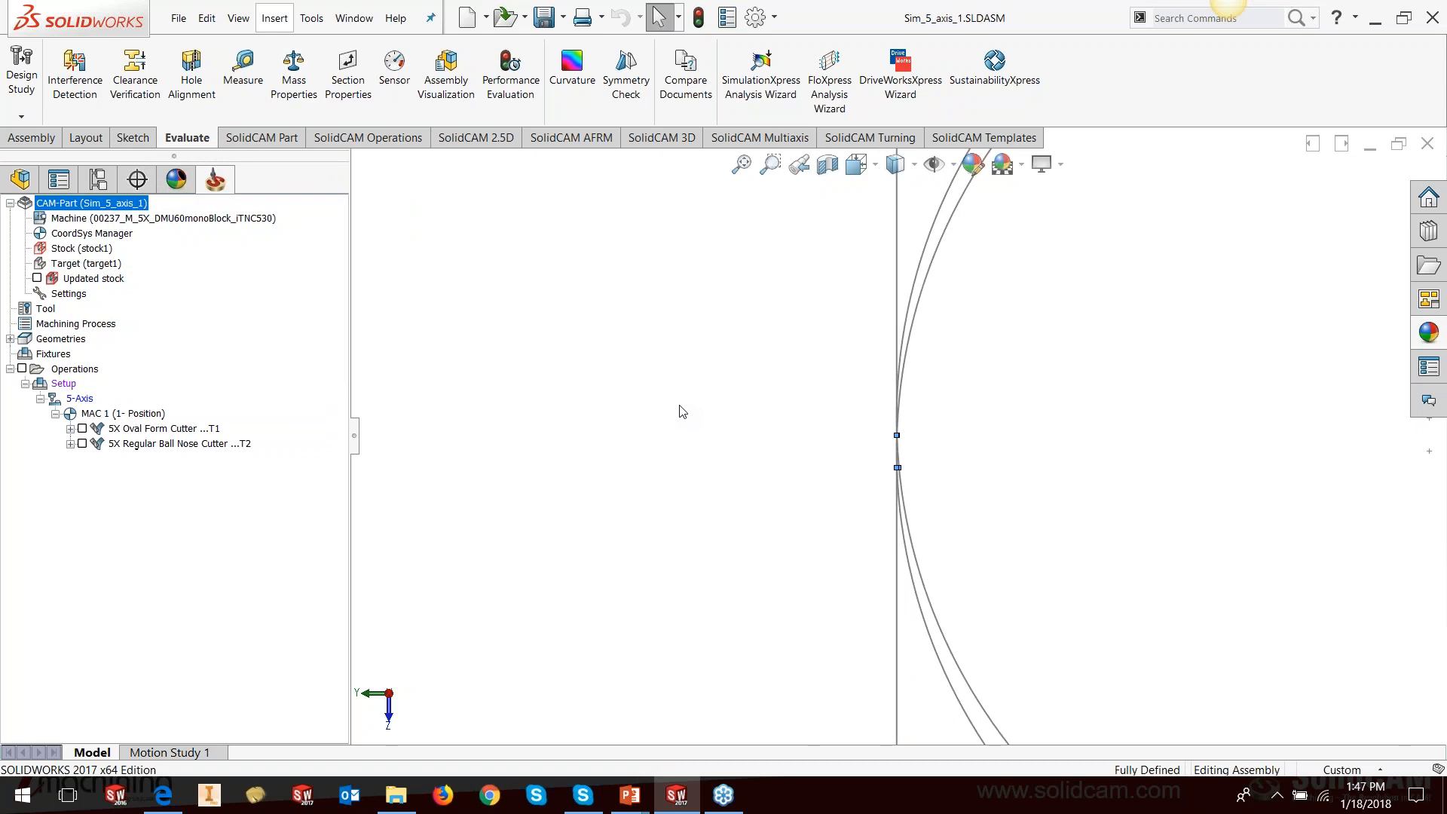
scroll(702, 504, up, 14)
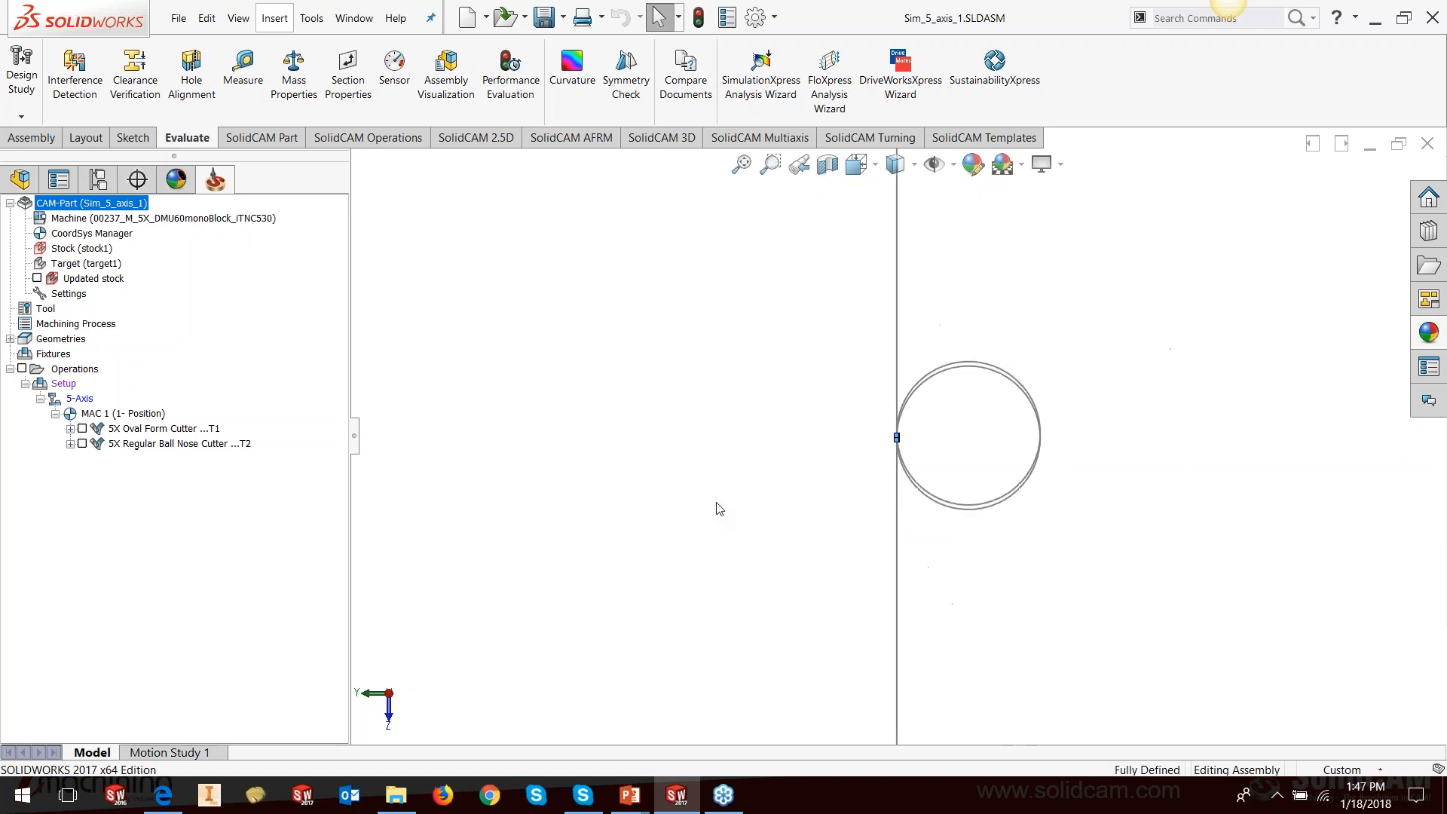
scroll(1056, 457, down, 8)
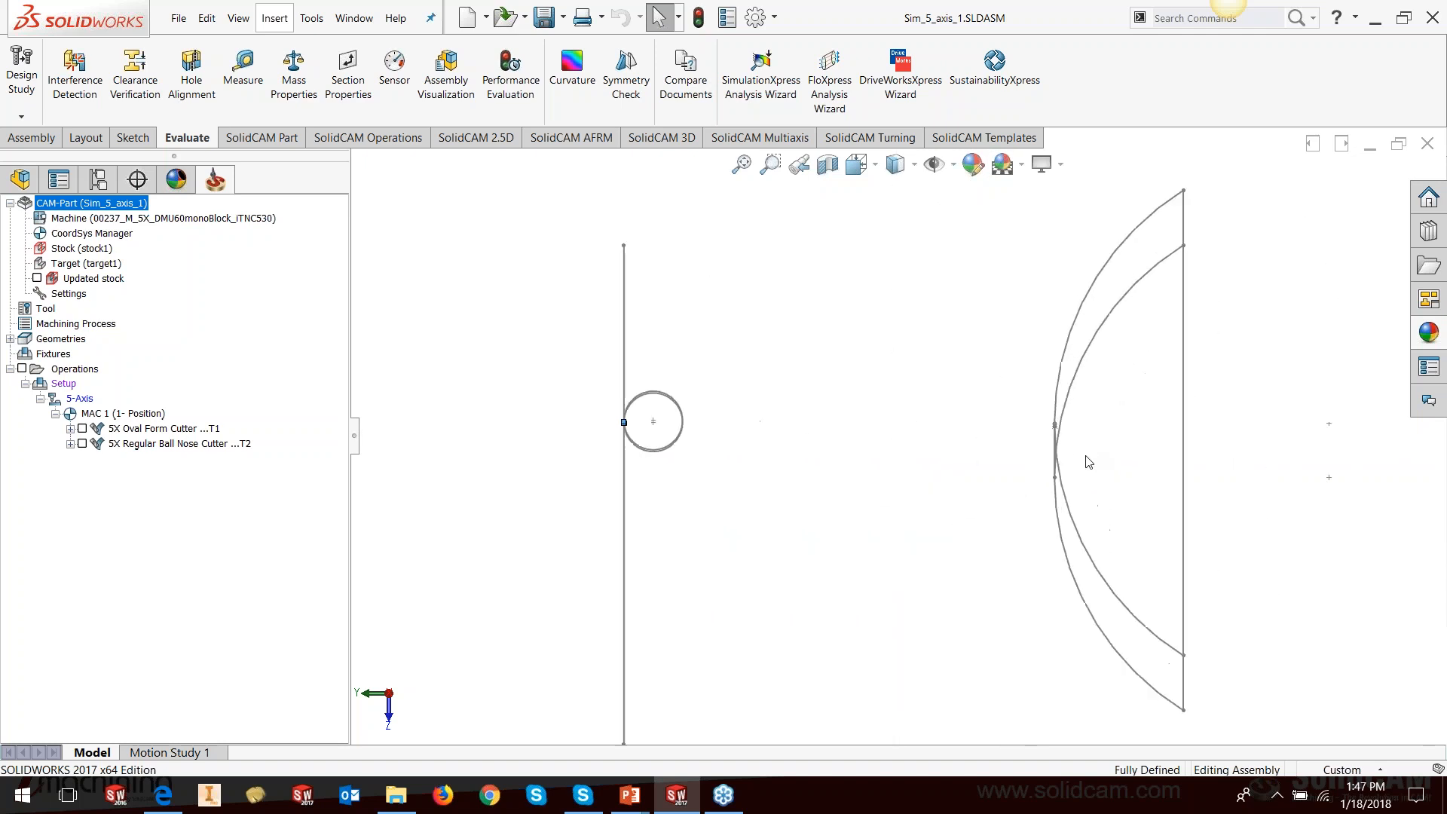
scroll(1056, 456, down, 6)
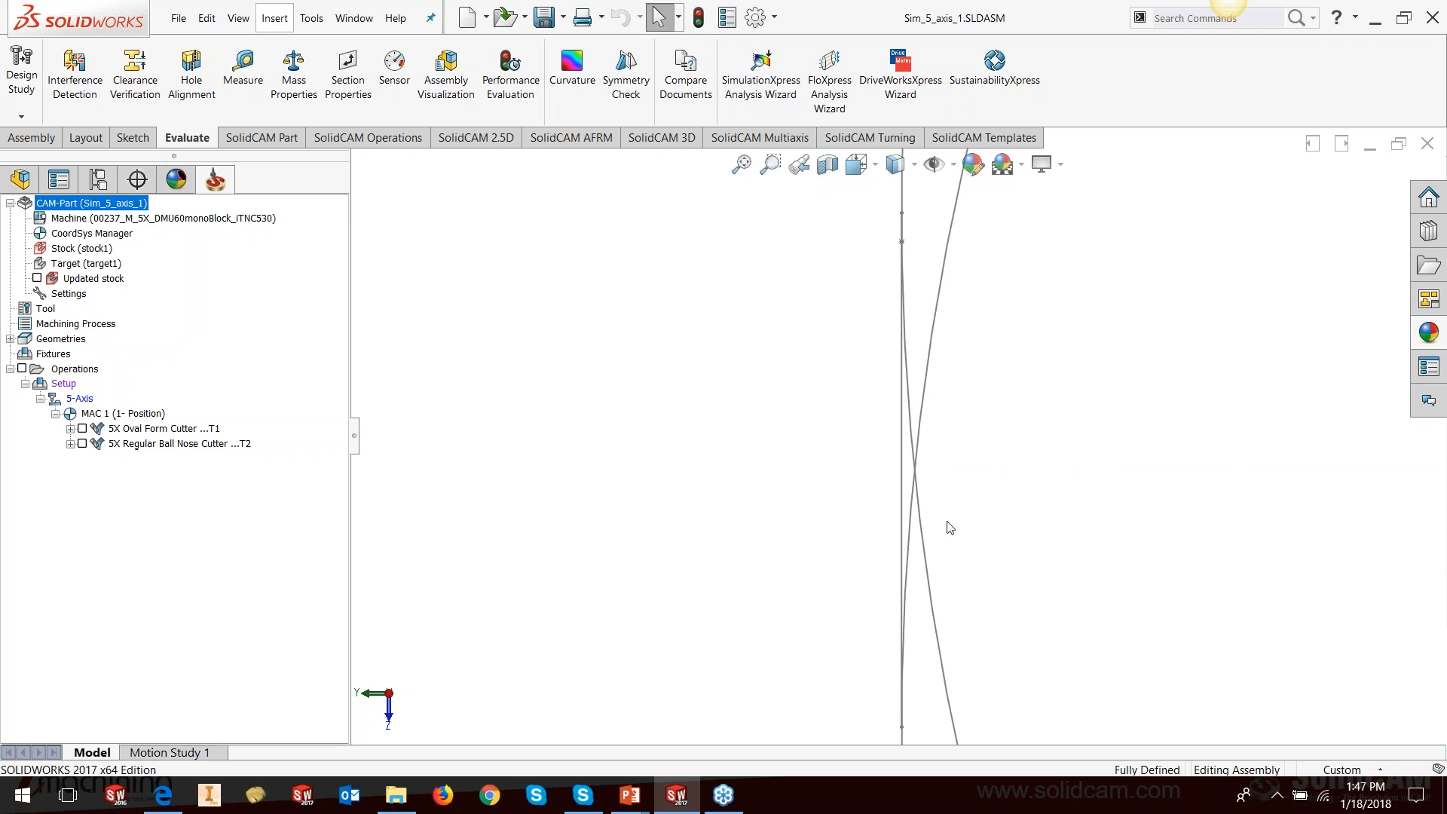
scroll(951, 527, up, 5)
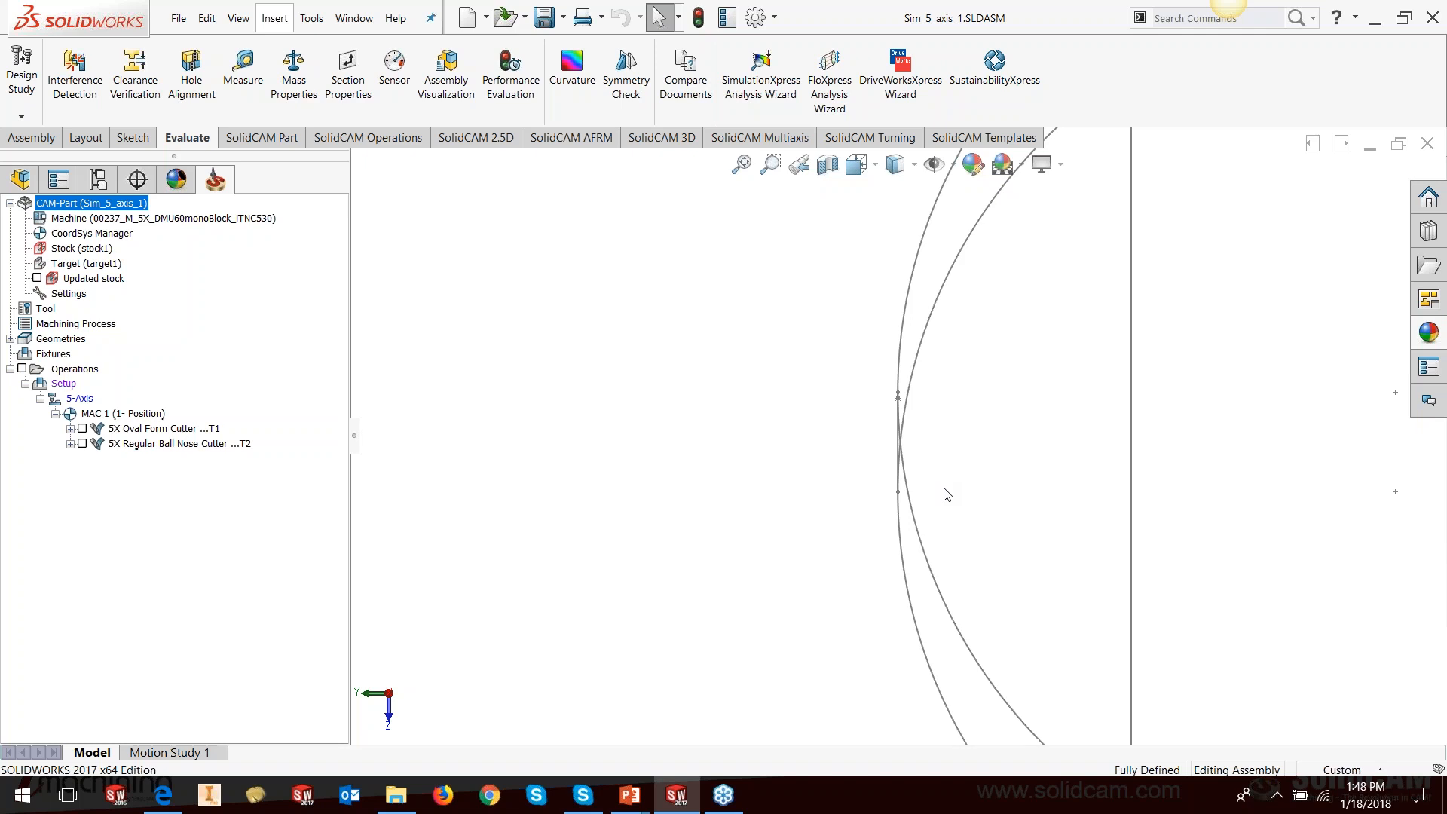
- Display the tool path of the 5X Regular Ball Nose Cutter operation on the blade and examine its pass spacing
key(f)
scroll(851, 415, up, 12)
scroll(898, 279, down, 4)
scroll(888, 318, down, 6)
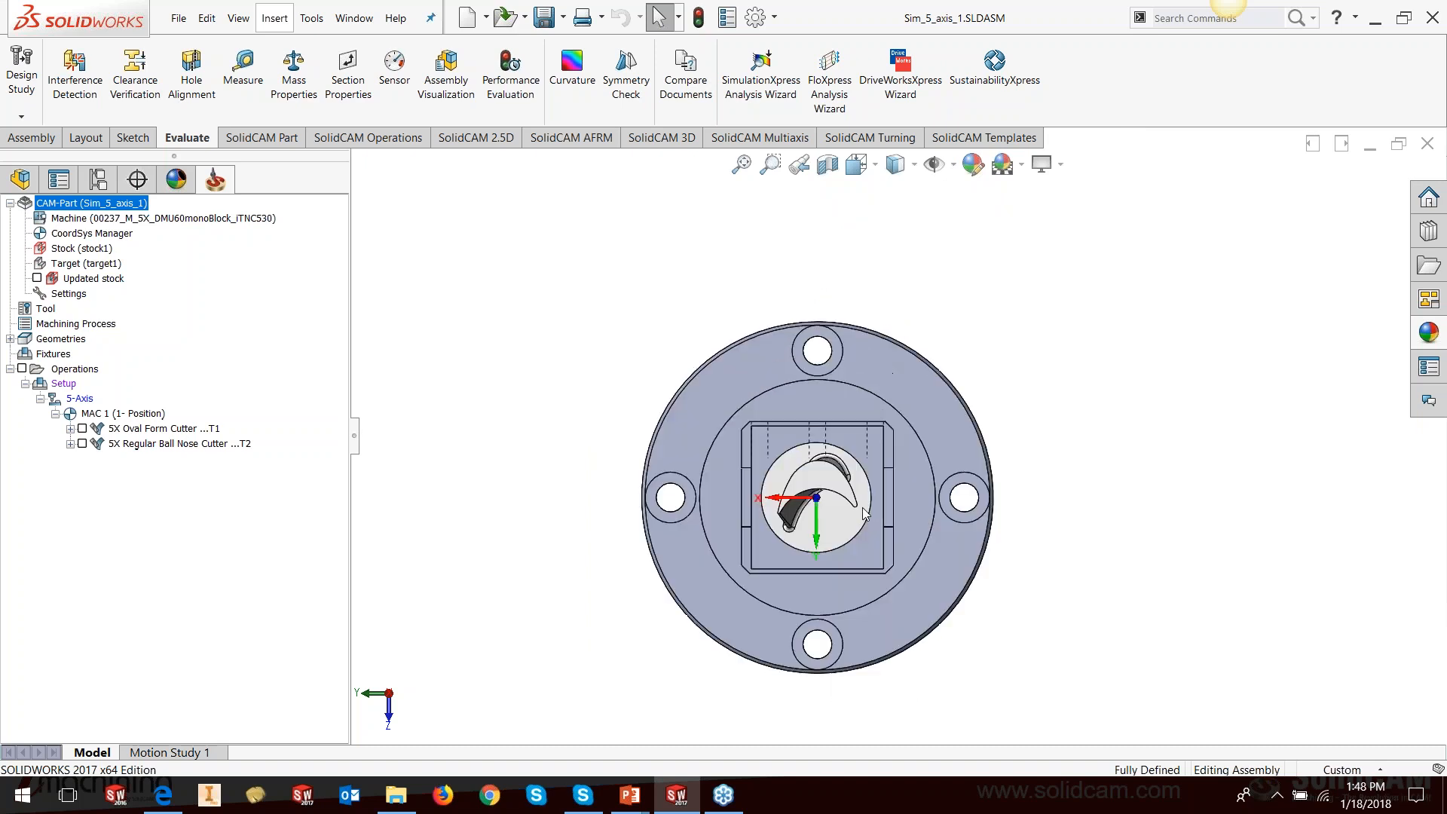
middle_drag(846, 567, 821, 369)
scroll(820, 366, down, 2)
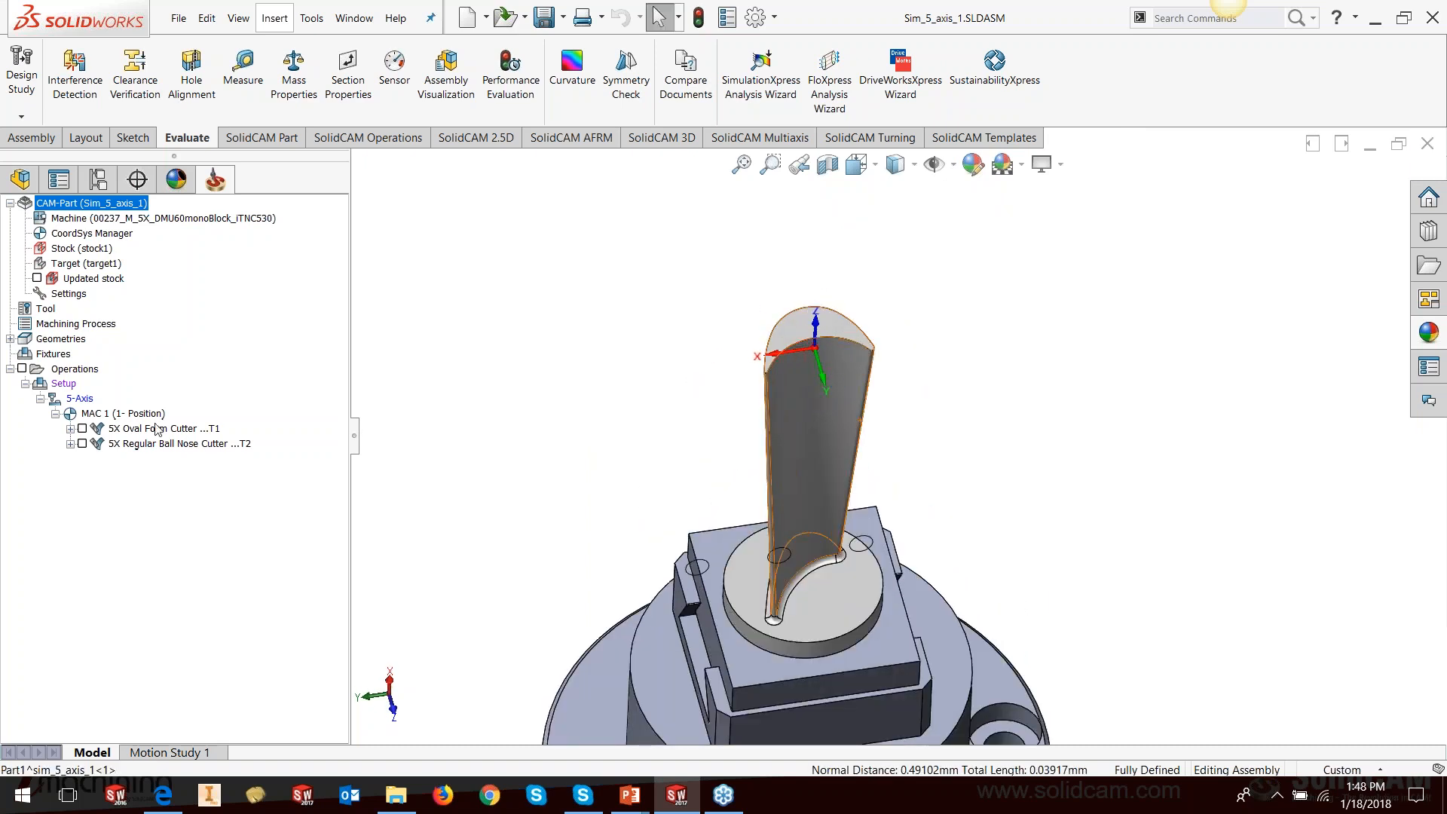
click(82, 444)
scroll(844, 414, down, 5)
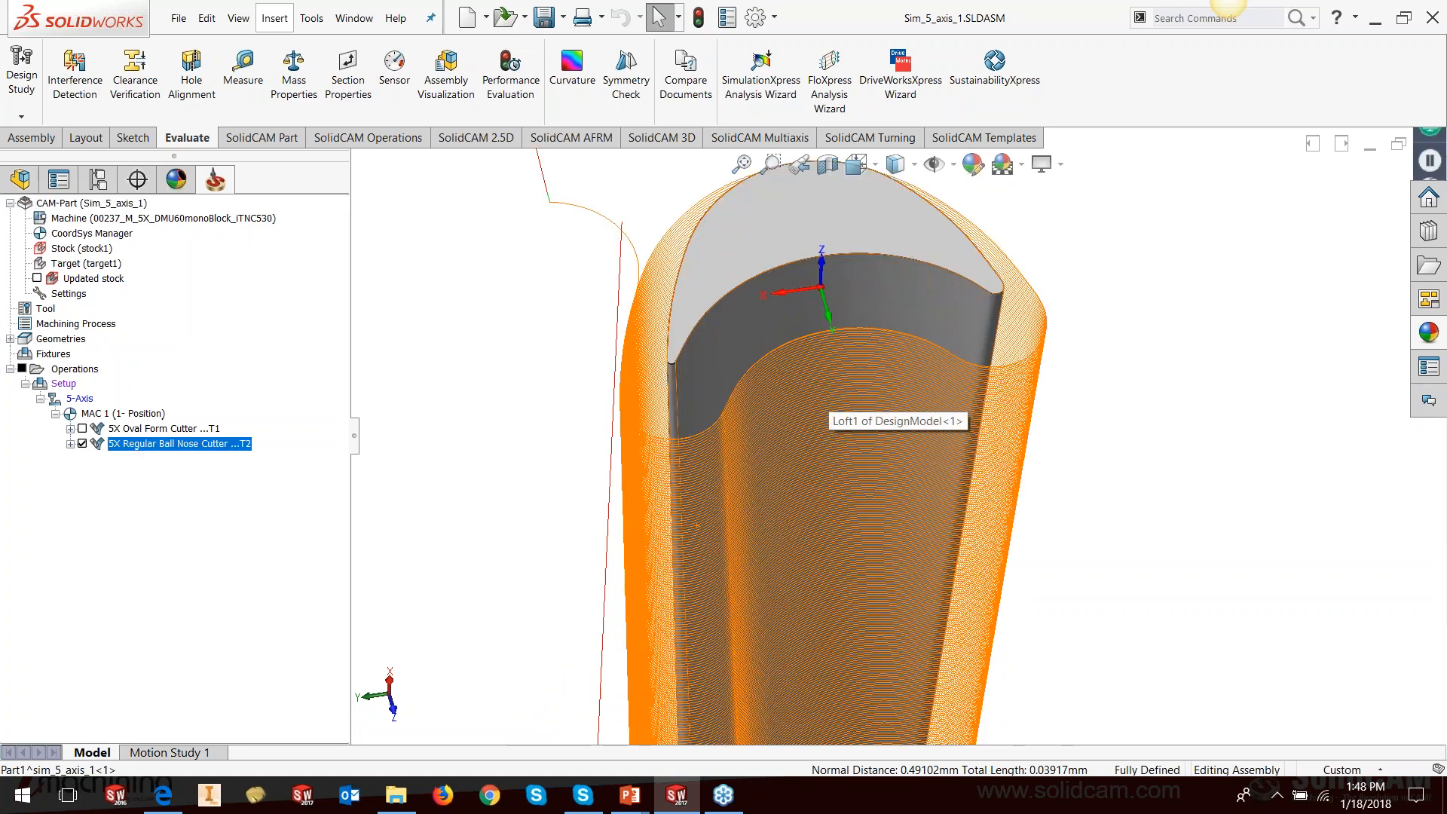
scroll(834, 371, up, 3)
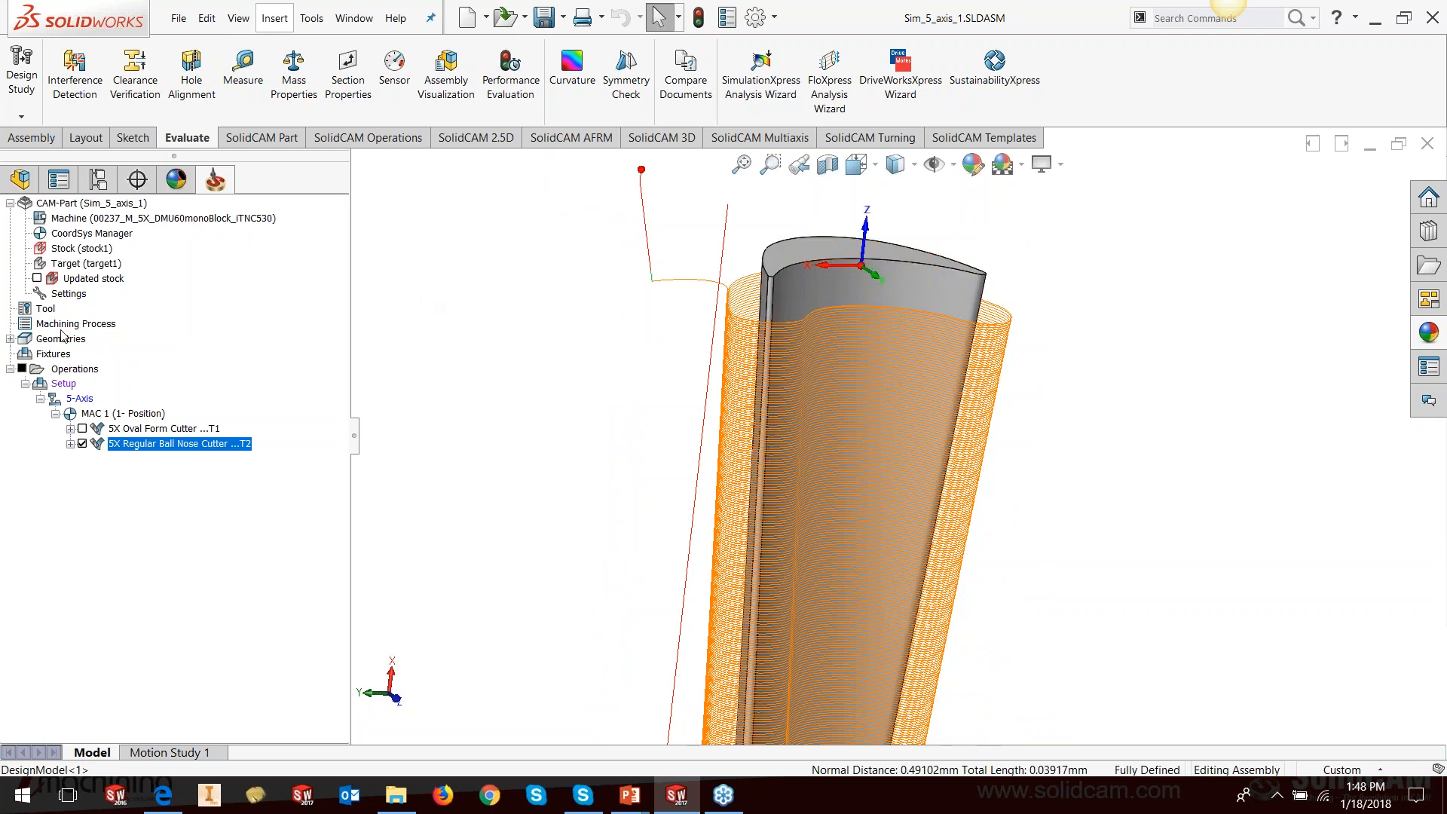
- Hide the ball nose tool path and display the 5X Oval Form Cutter tool path on the blade instead
click(82, 444)
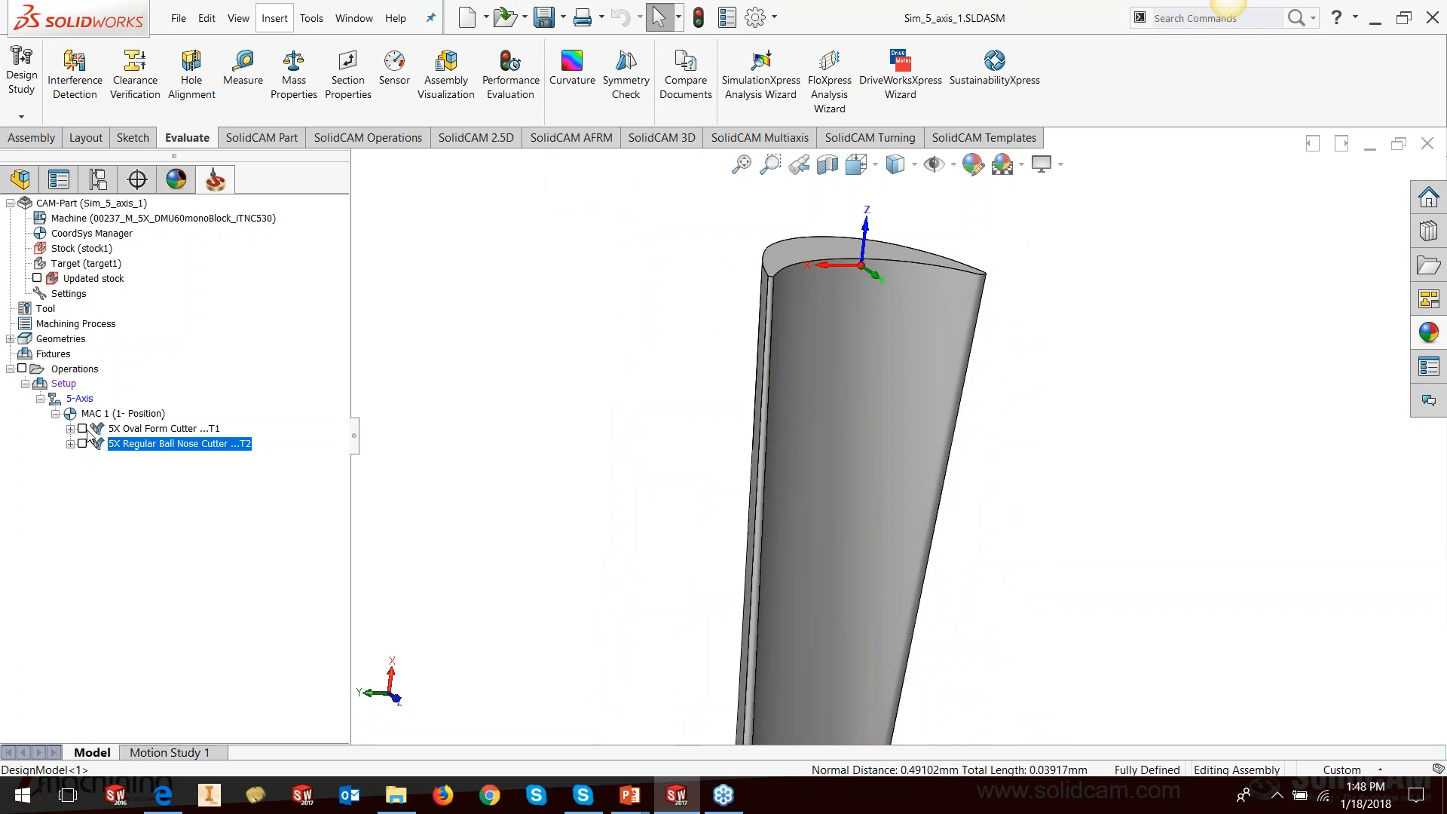
click(82, 428)
scroll(823, 458, up, 5)
scroll(863, 538, down, 3)
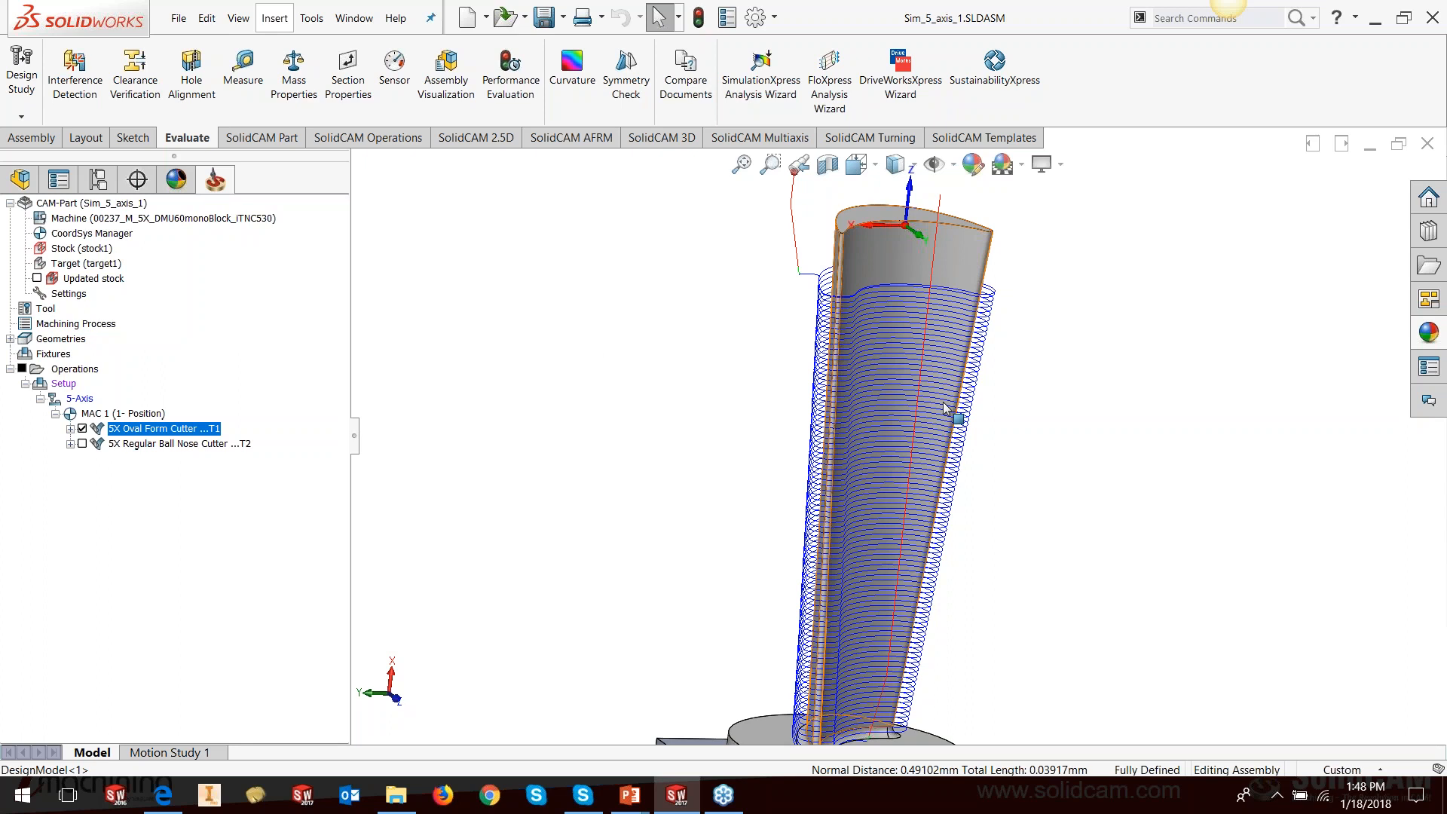
- Simulate the 5X Oval Form Cutter operation in Host CAD mode at reduced speed, pausing on the first pass
right_click(165, 428)
click(214, 297)
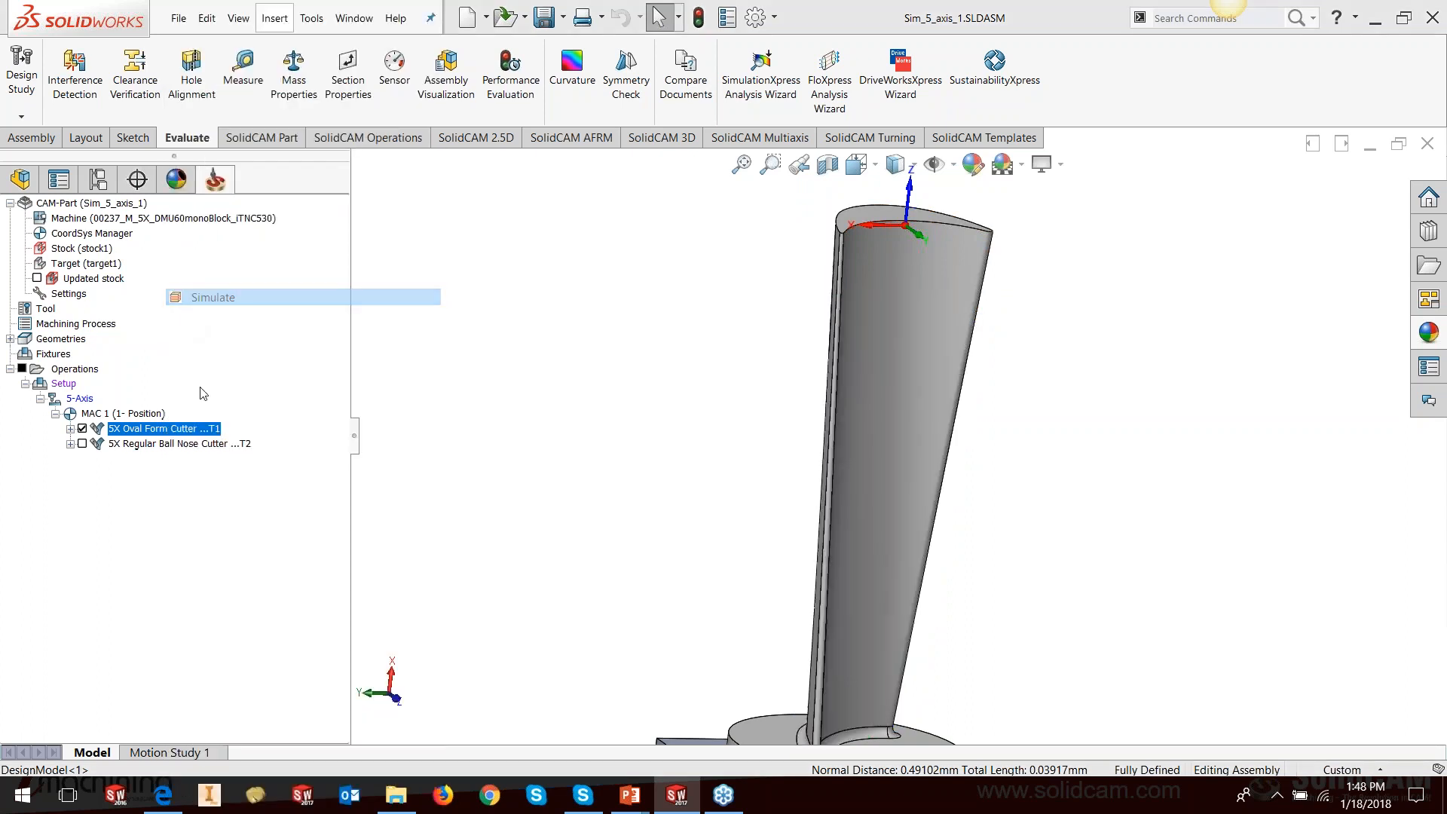
drag(178, 324, 132, 323)
click(104, 363)
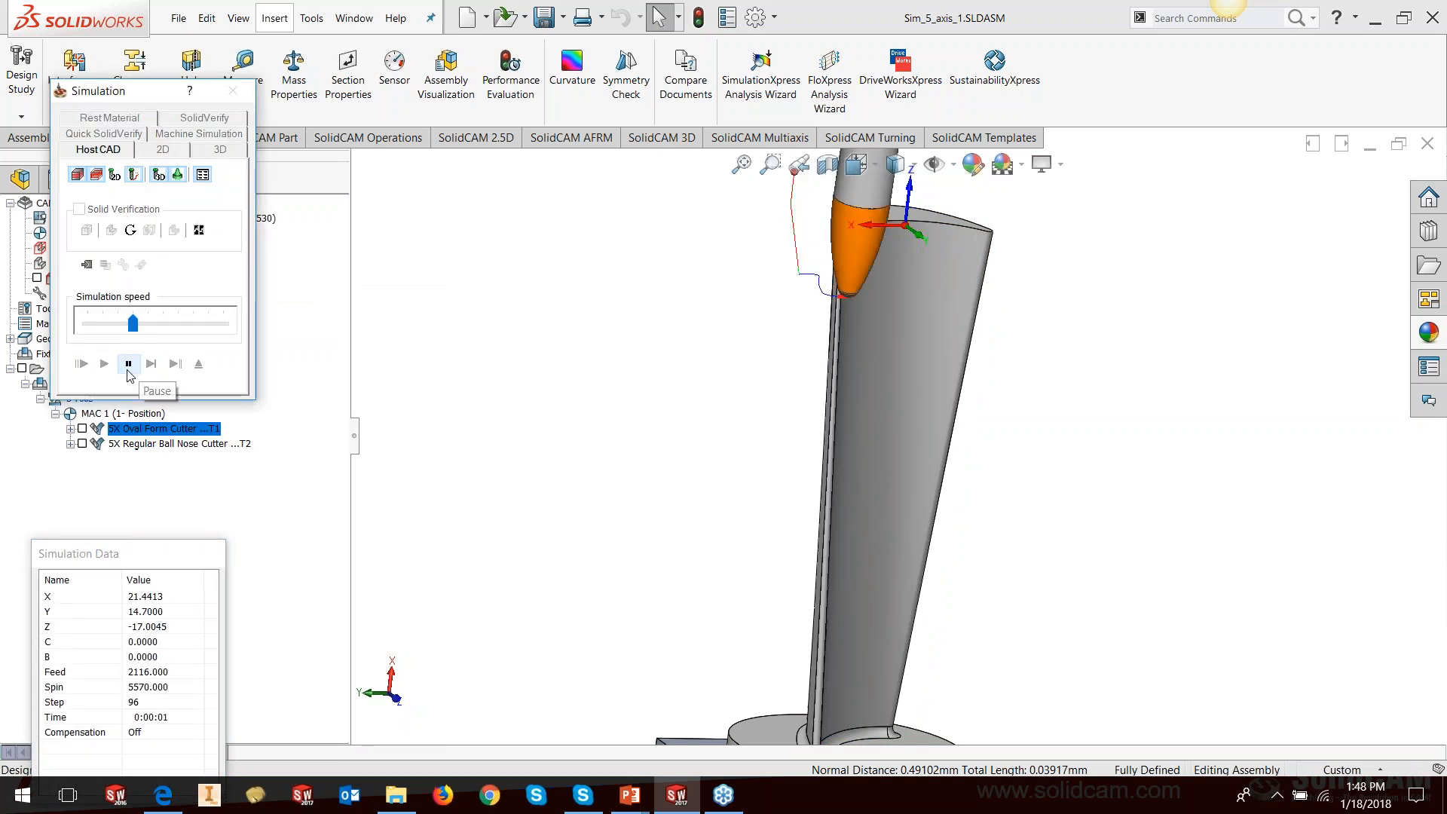
click(128, 365)
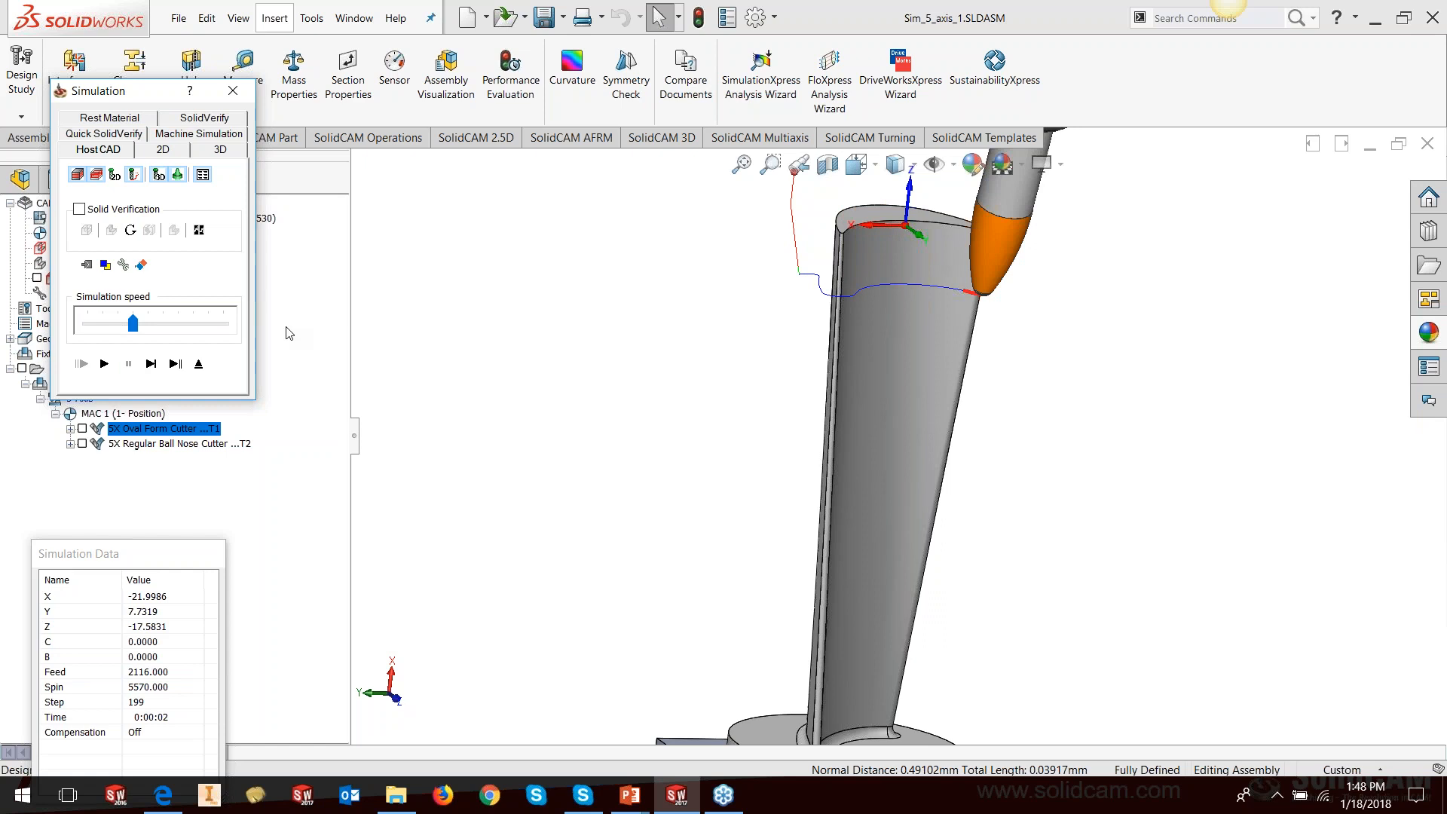
- Advance the paused oval form cutter simulation one step at a time around the blade
click(151, 364)
click(152, 364)
click(152, 364)
click(152, 364)
click(151, 364)
click(151, 364)
click(152, 364)
click(151, 364)
click(151, 364)
click(151, 364)
click(151, 364)
click(156, 369)
click(157, 369)
click(156, 370)
click(157, 370)
click(156, 369)
- Inspect the contact between the oval cutter's flank and the blade's upper edge up close, and exit the simulation
middle_drag(728, 445, 954, 346)
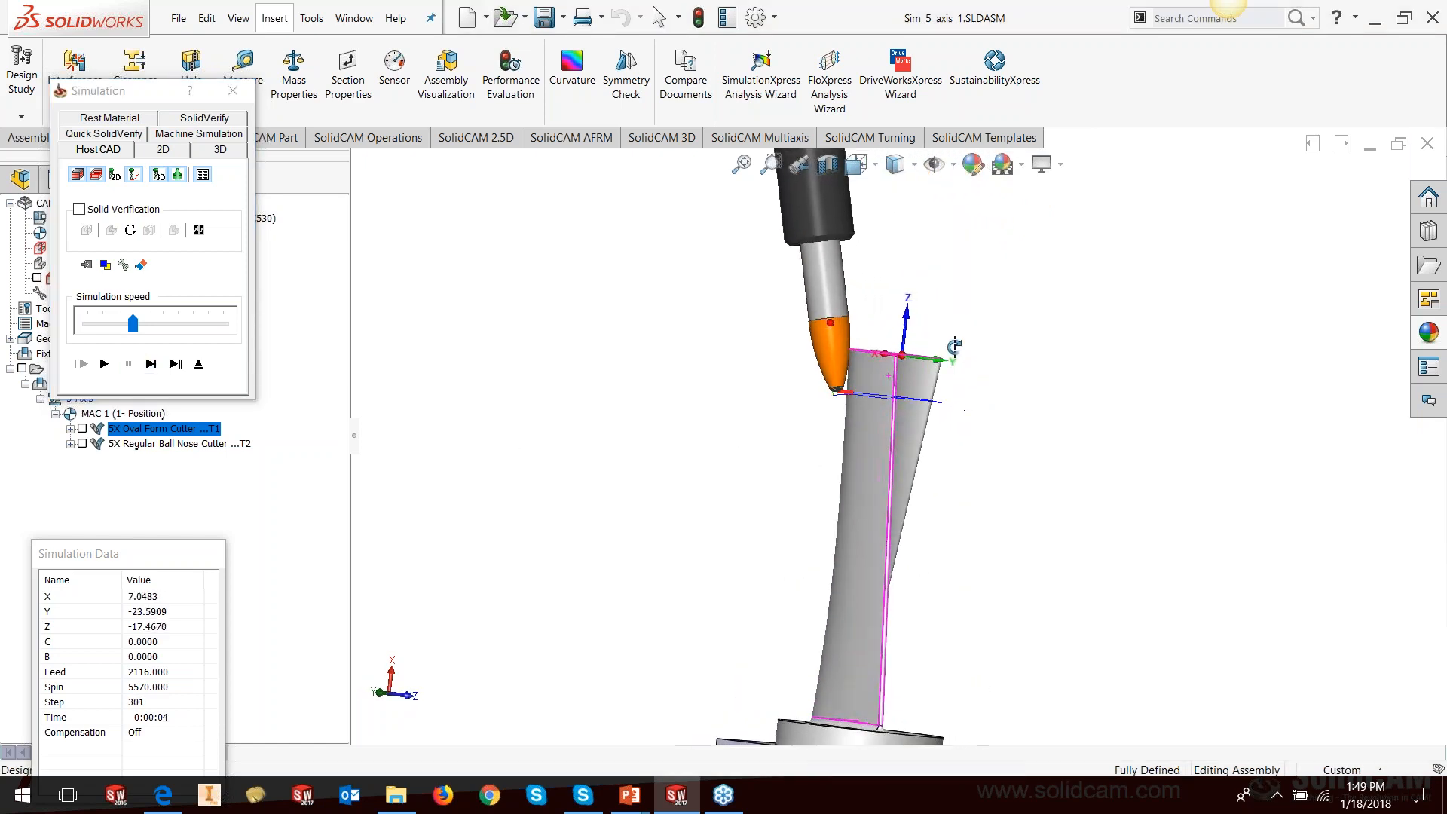
scroll(872, 374, down, 6)
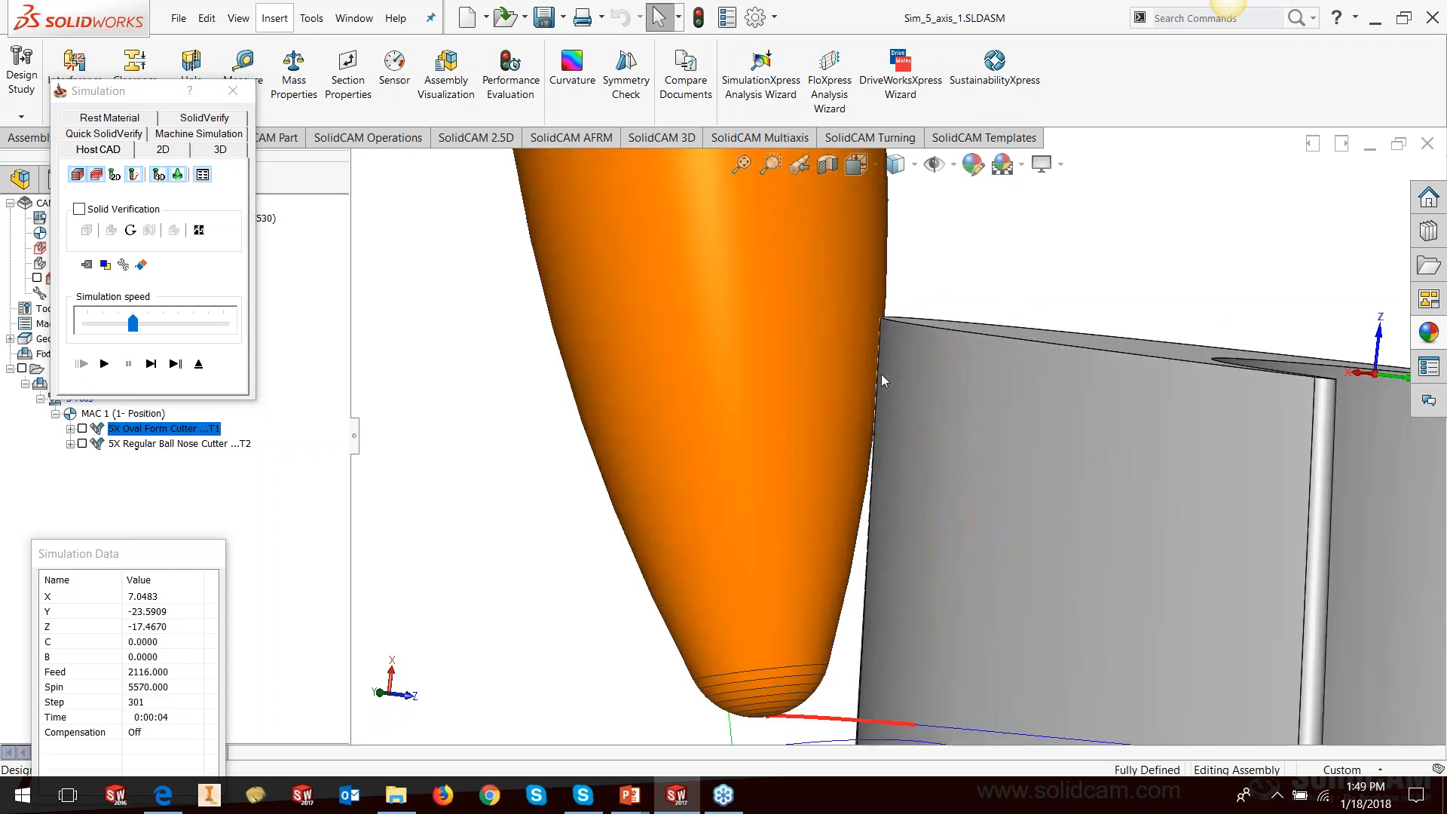
scroll(882, 377, down, 2)
mouse_move(885, 368)
middle_down()
mouse_move(892, 354)
mouse_move(897, 371)
middle_up()
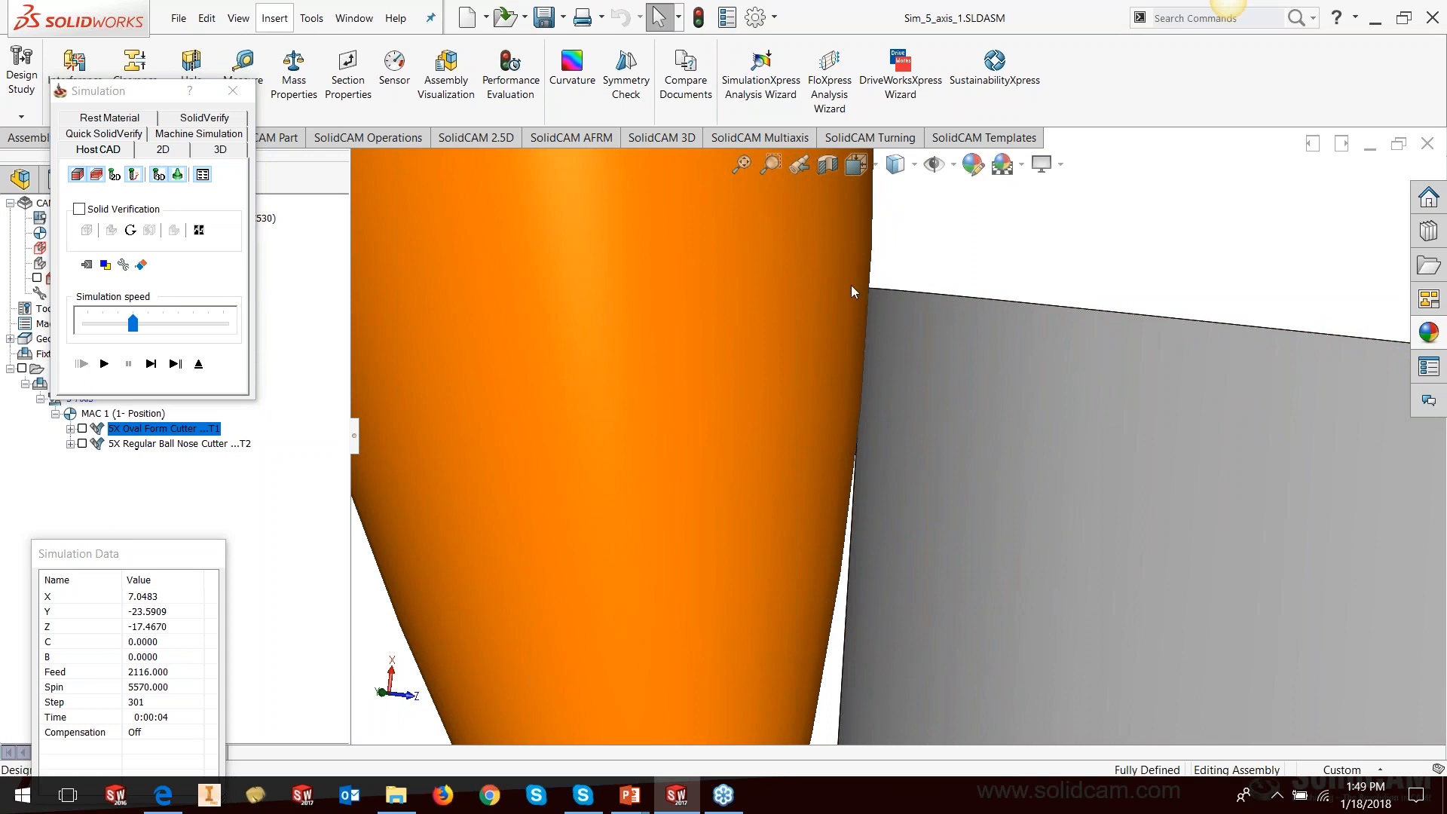
scroll(823, 399, up, 5)
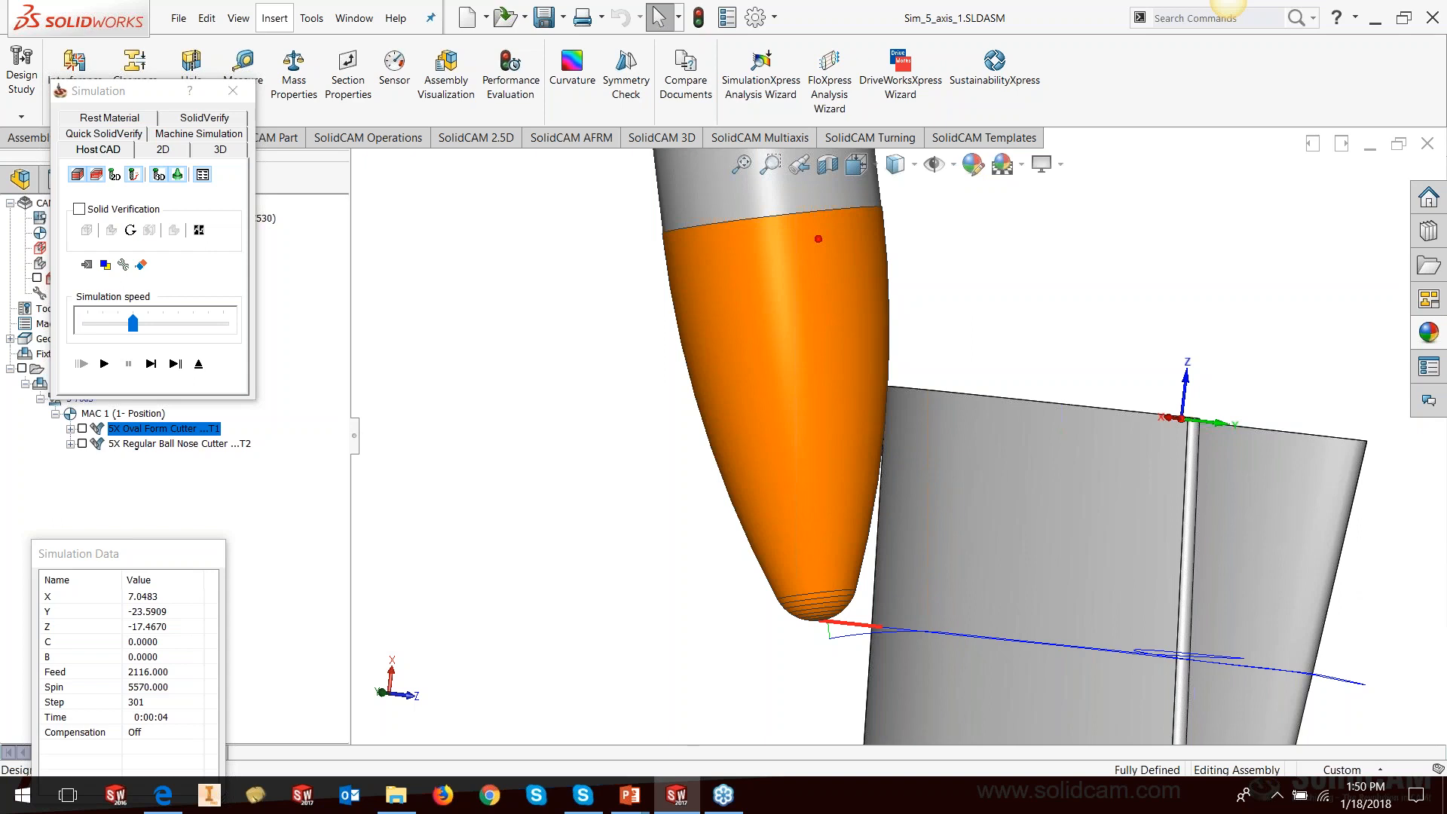
click(198, 363)
- Switch to the PowerPoint slide show and advance it to the Sim 5X – Multiblade Machining New Tools slide
mouse_move(630, 794)
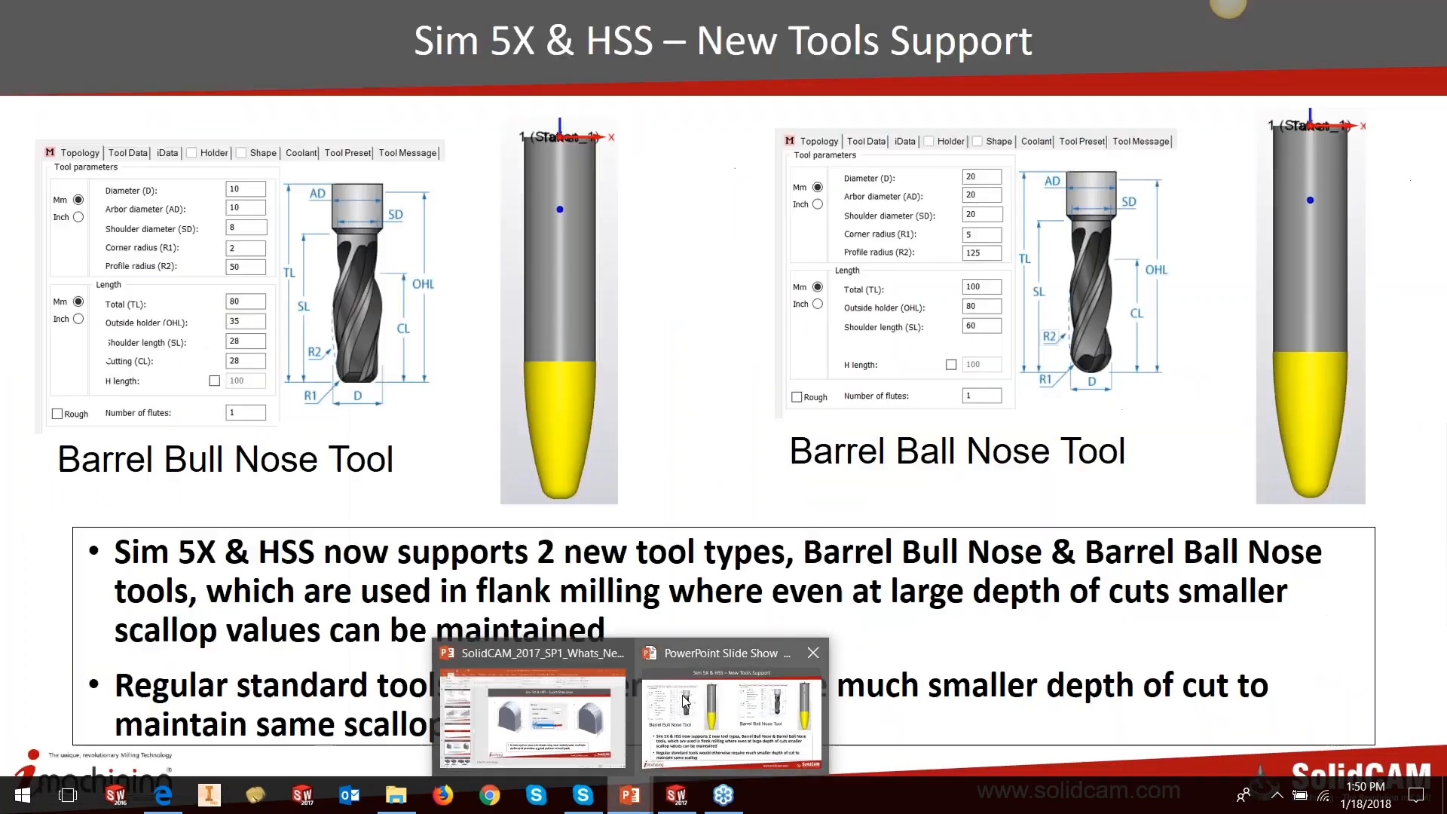
click(684, 701)
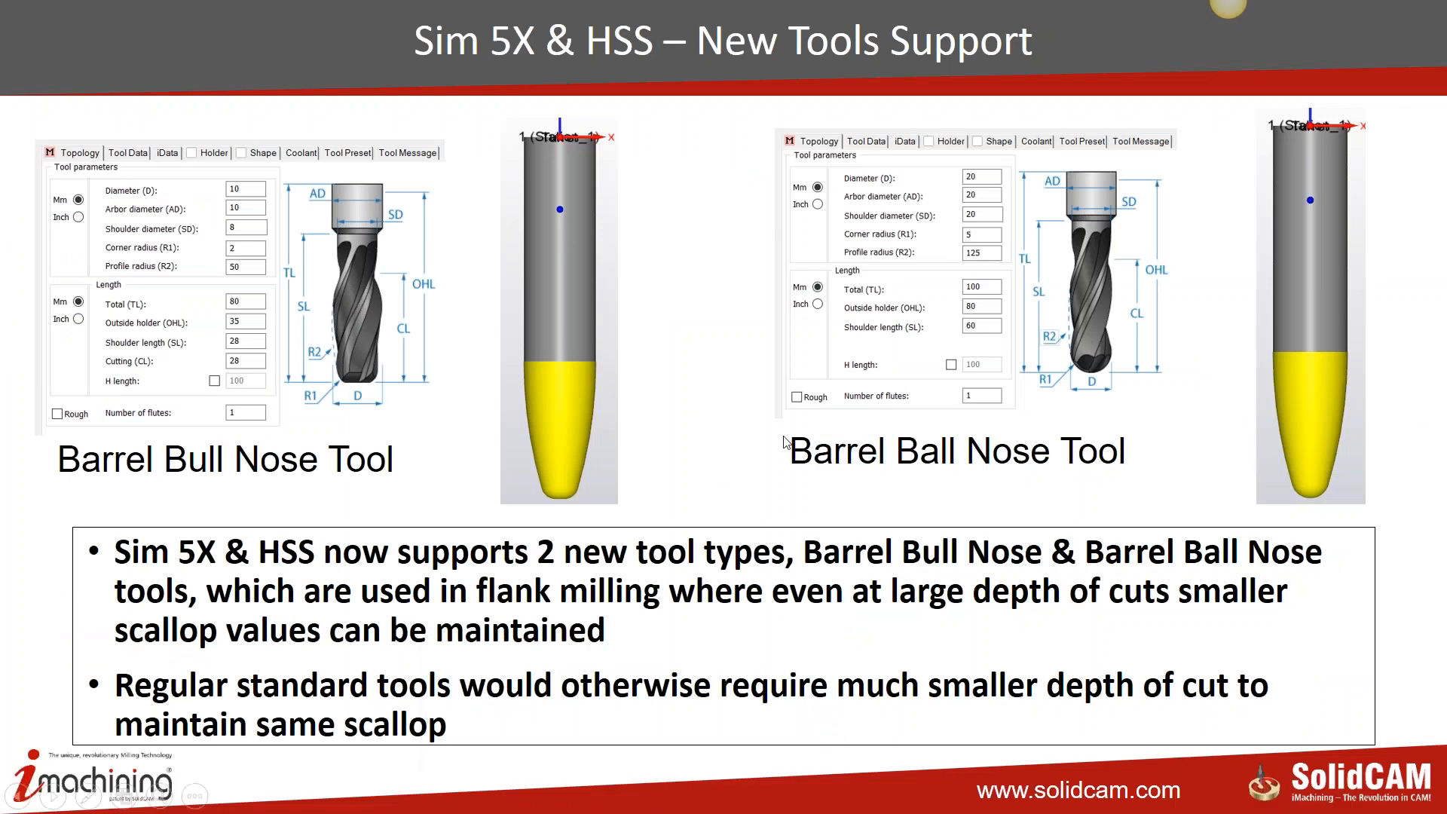
click(760, 428)
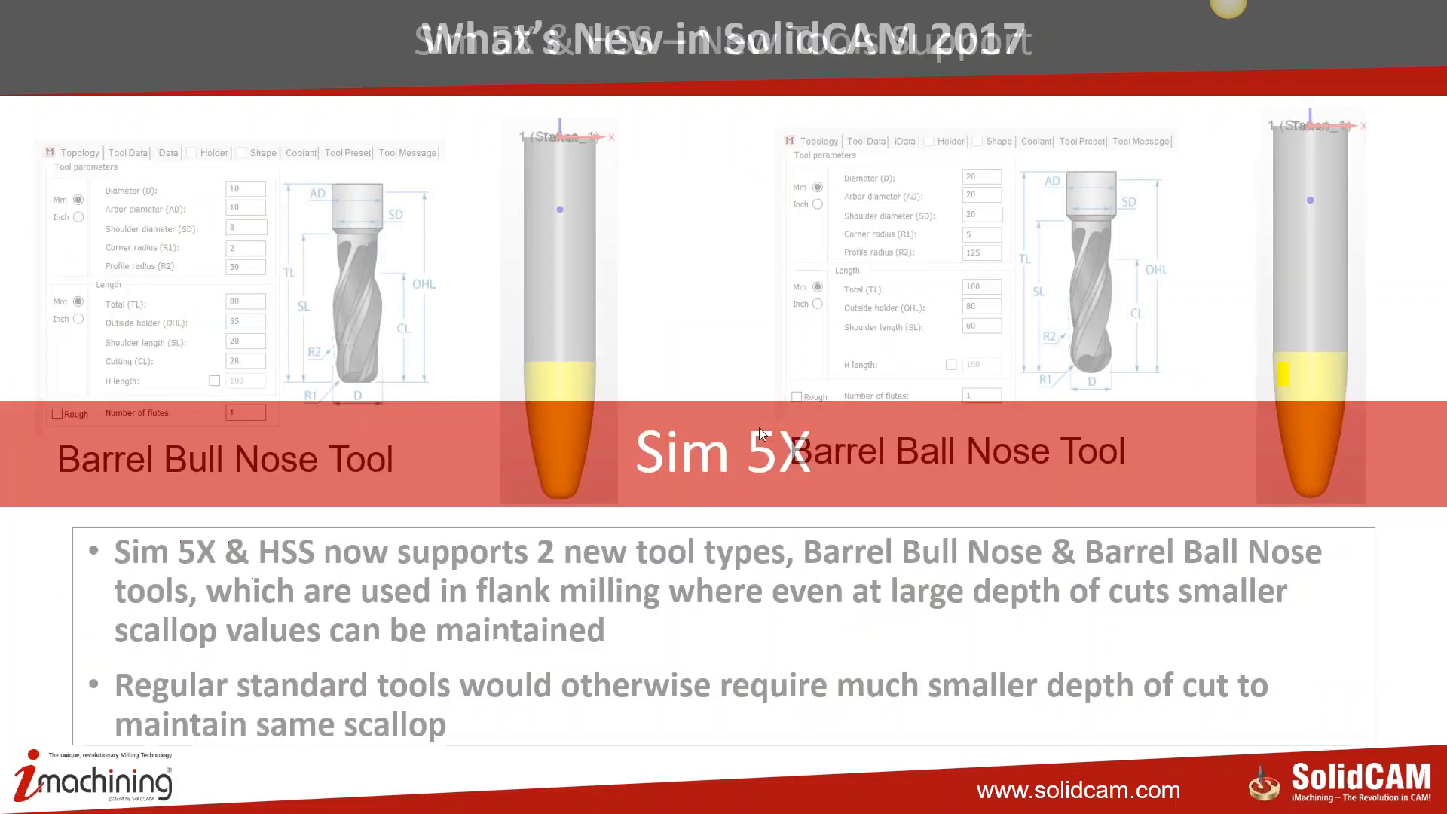
click(794, 346)
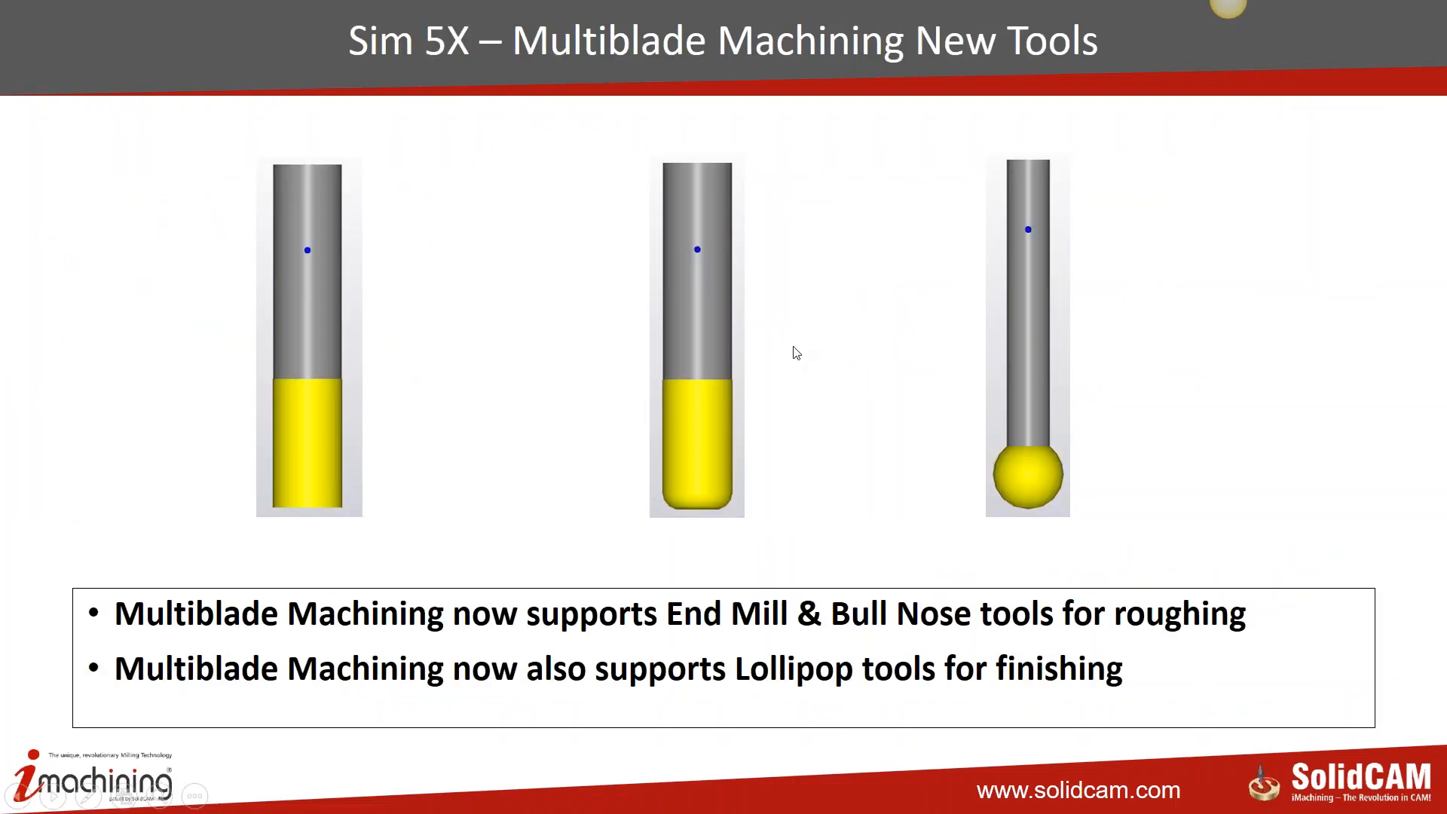
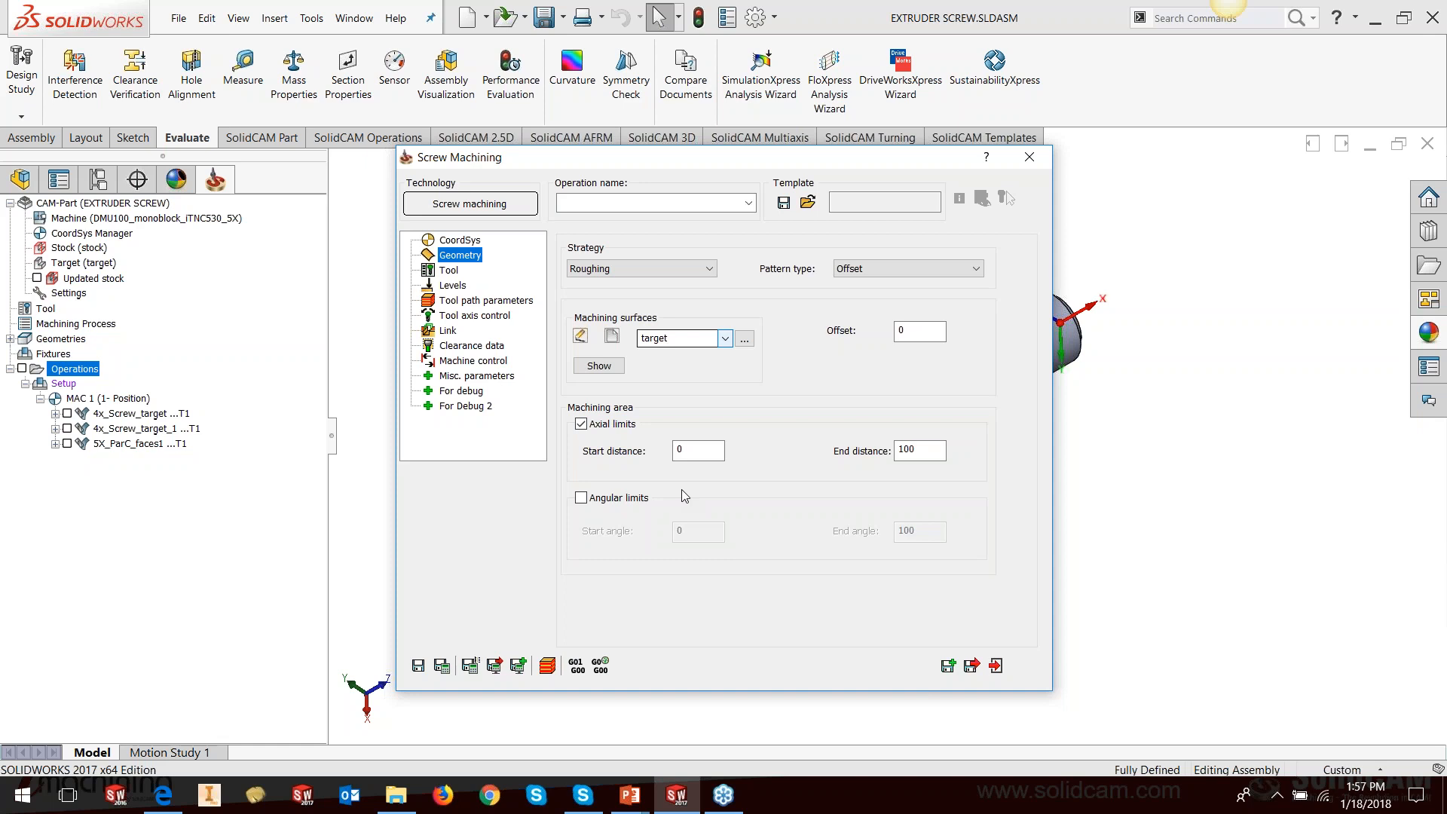
- Turn off the axial limits of the new Screw Machining operation and assign the 20 mm bull nose tool to it
click(581, 424)
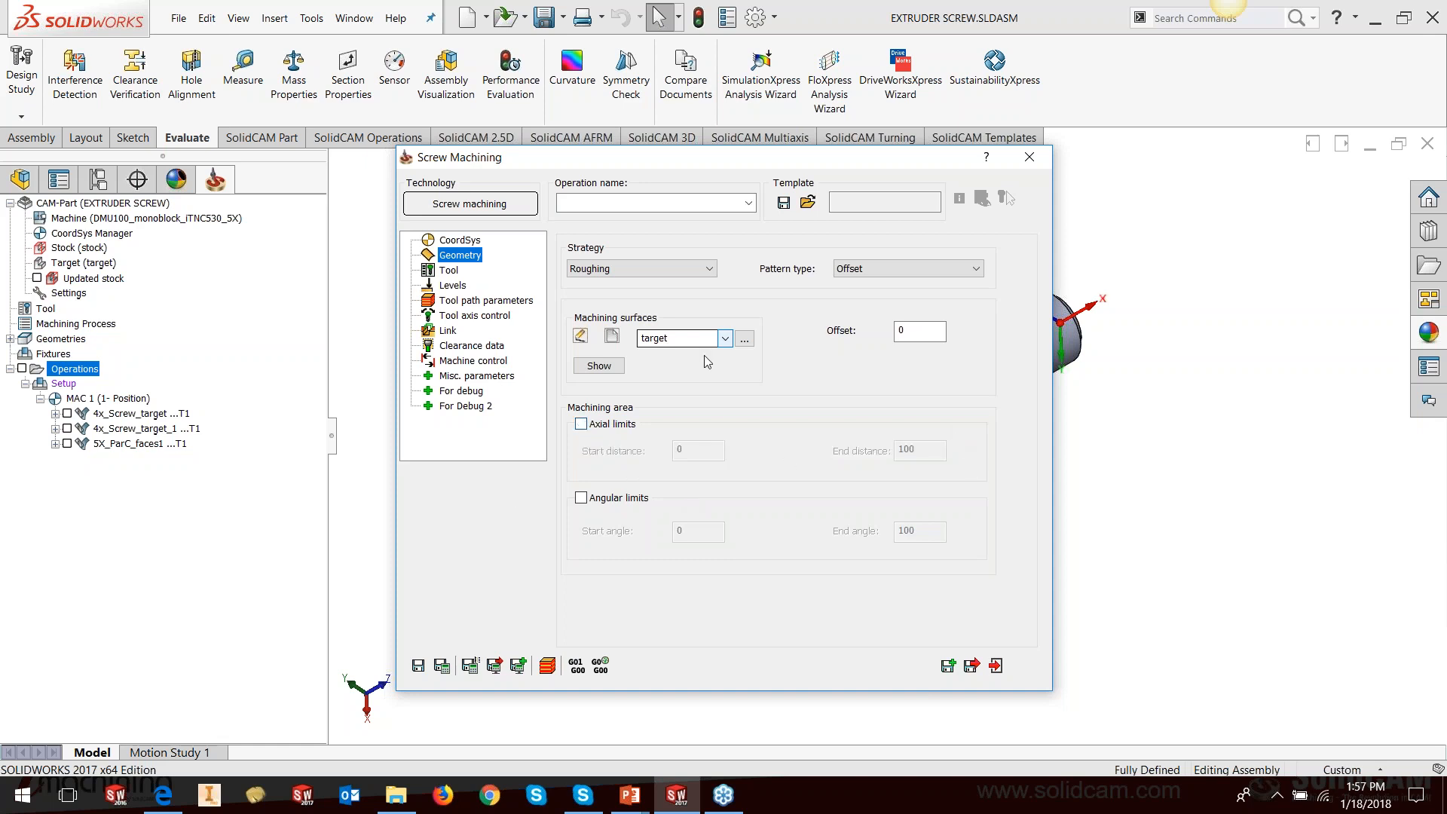
click(446, 274)
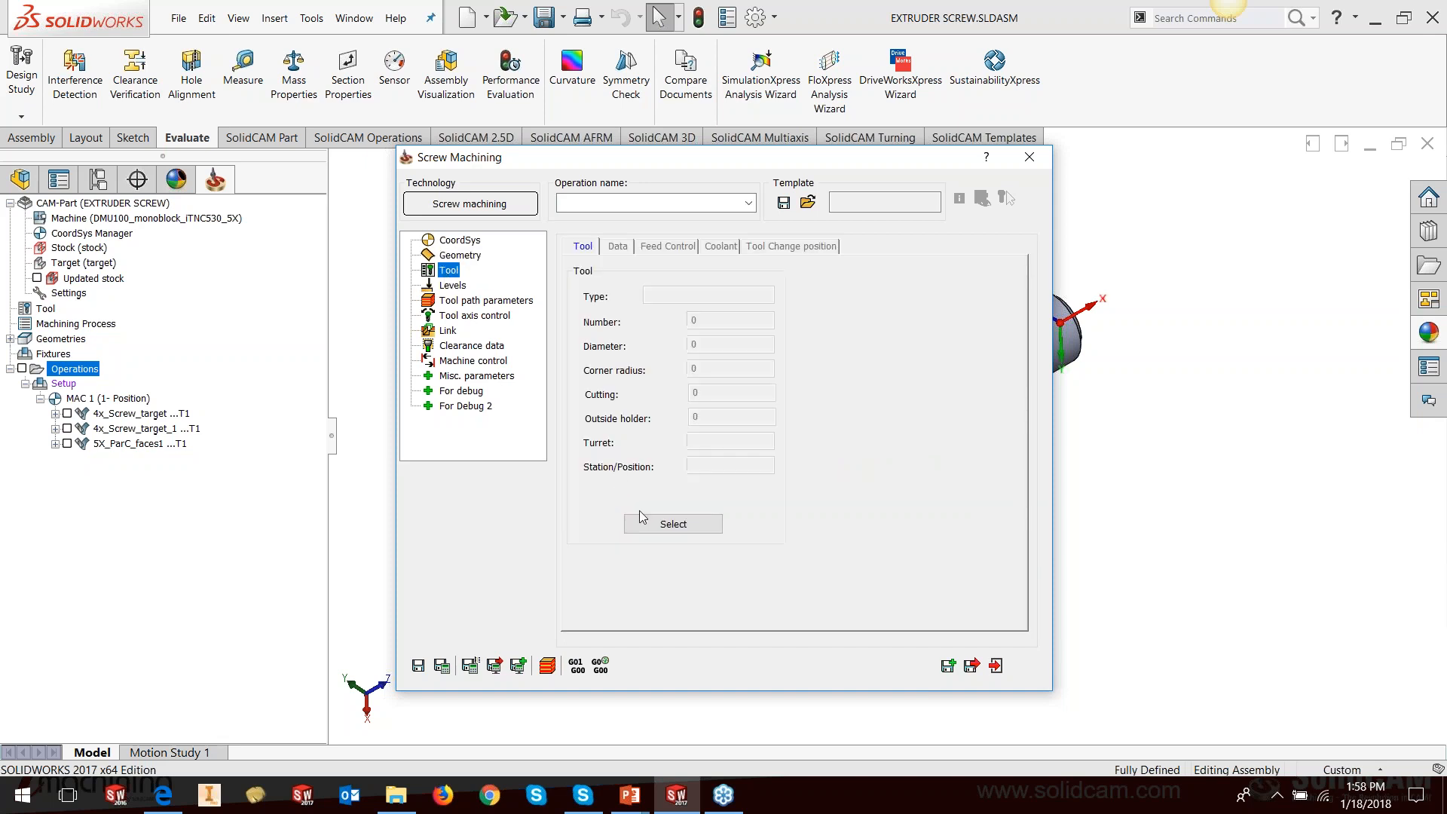
click(673, 525)
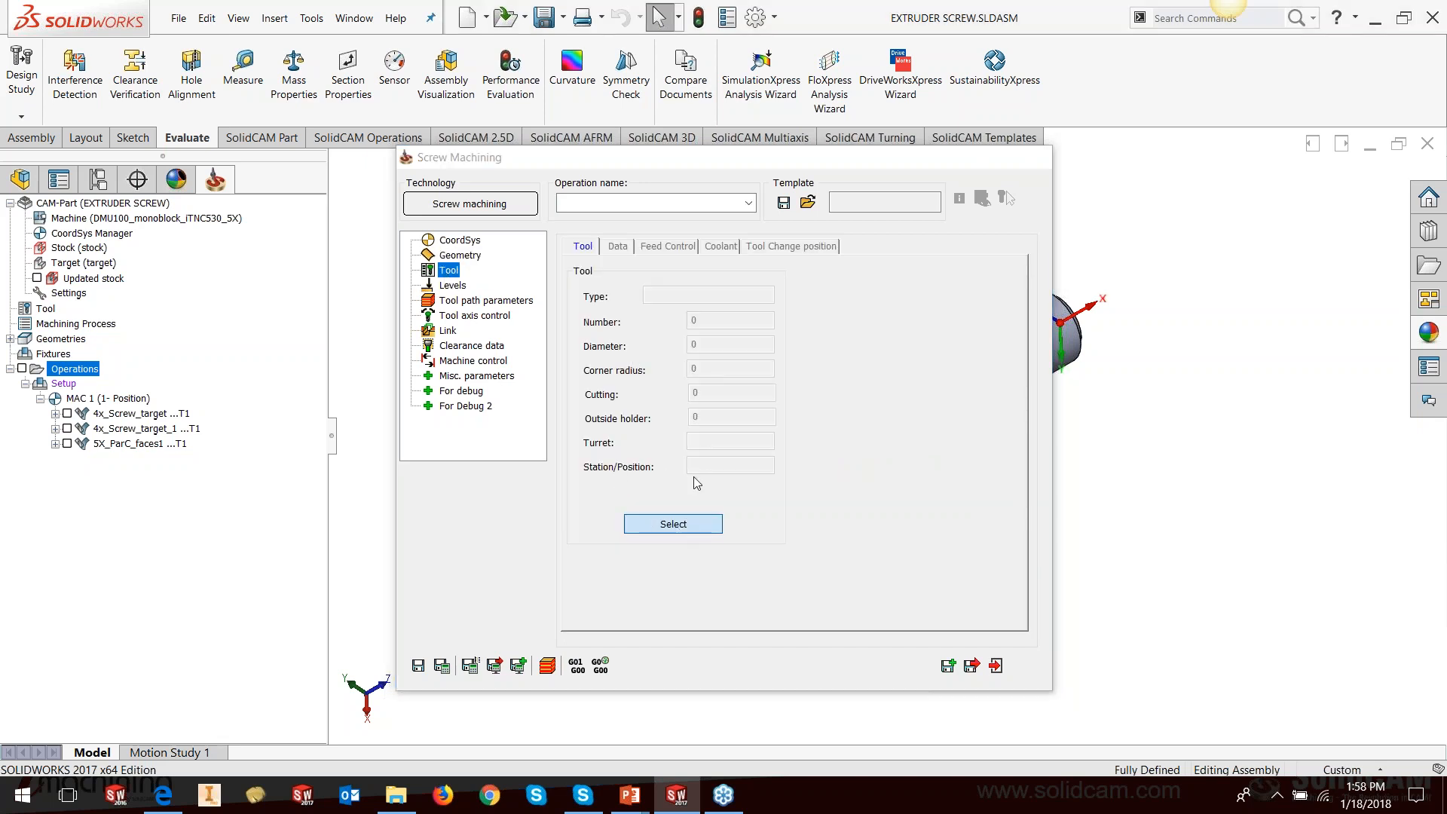
click(1075, 642)
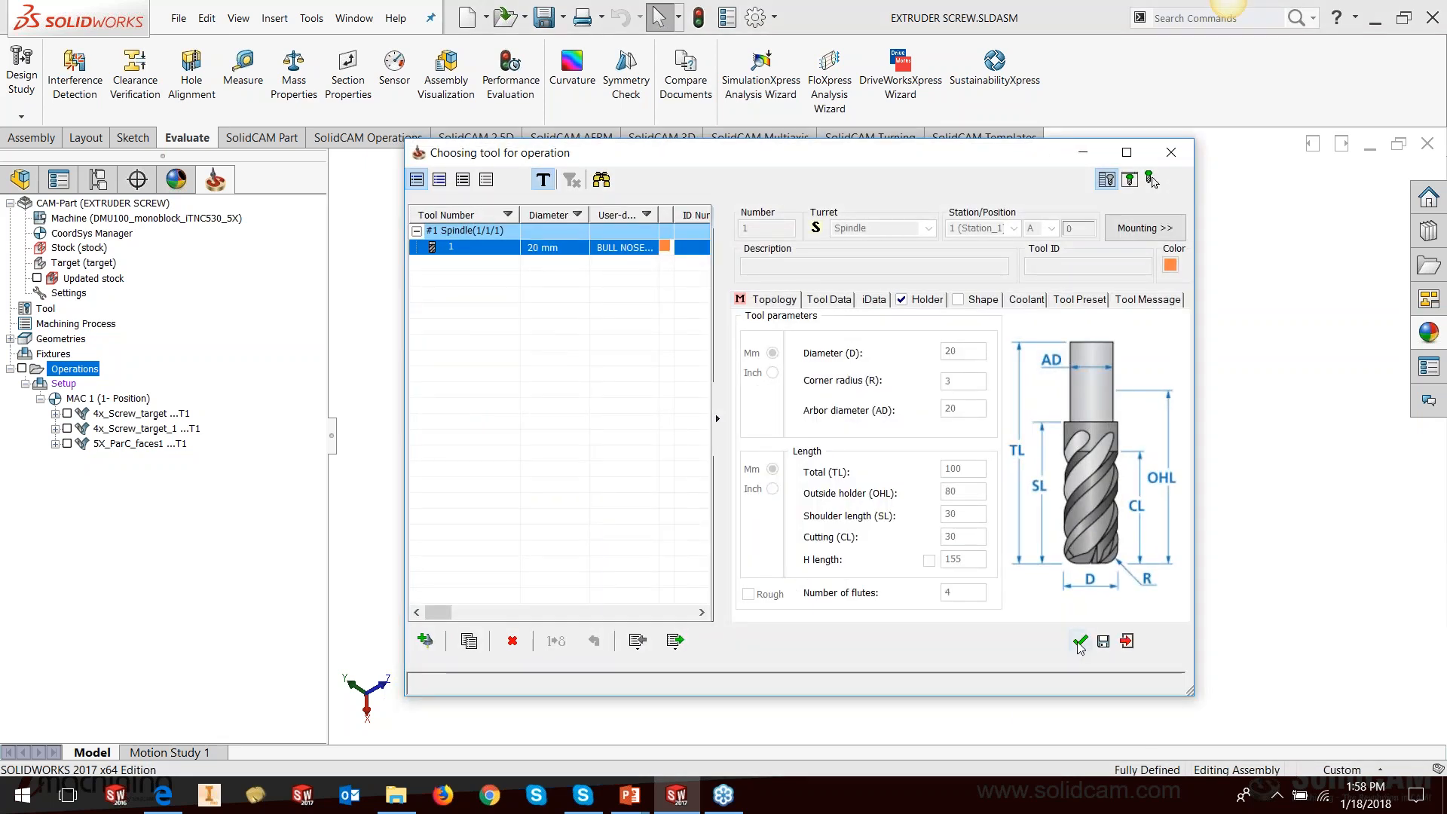
- Review the new Screw Machining operation's levels and its tool path parameters for surface quality, sorting and stock
click(447, 293)
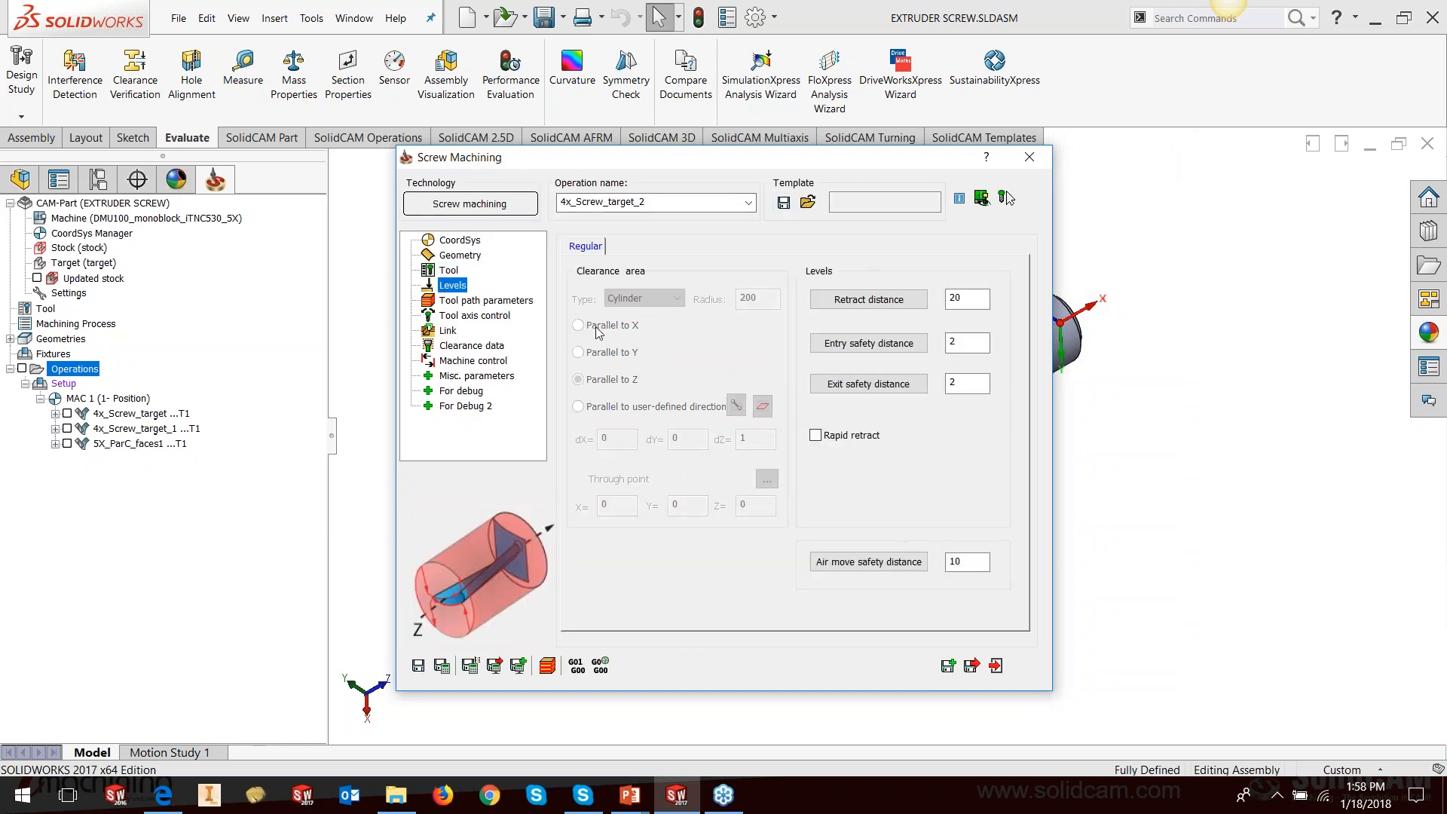
click(515, 301)
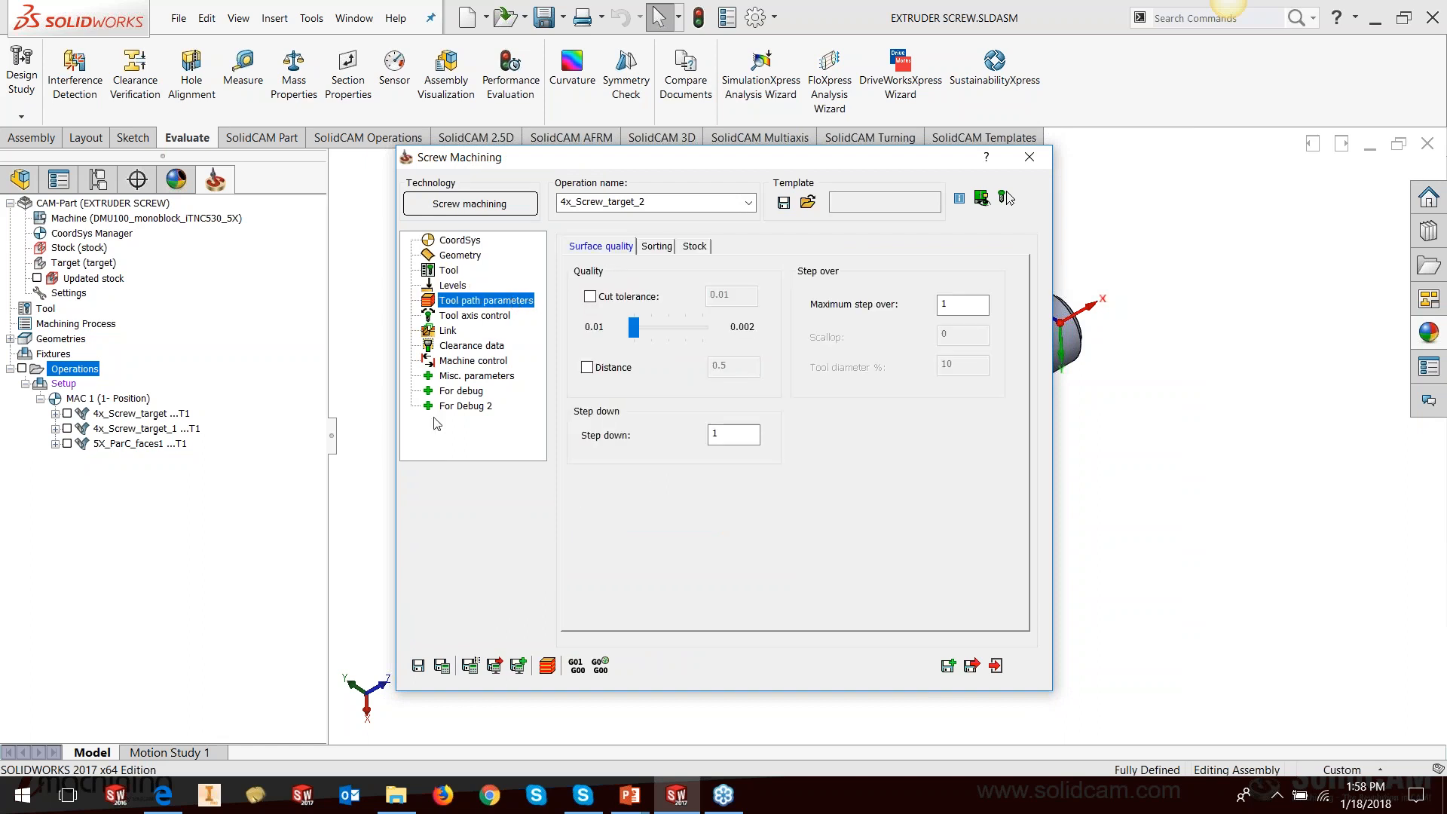
double_click(711, 434)
double_click(945, 304)
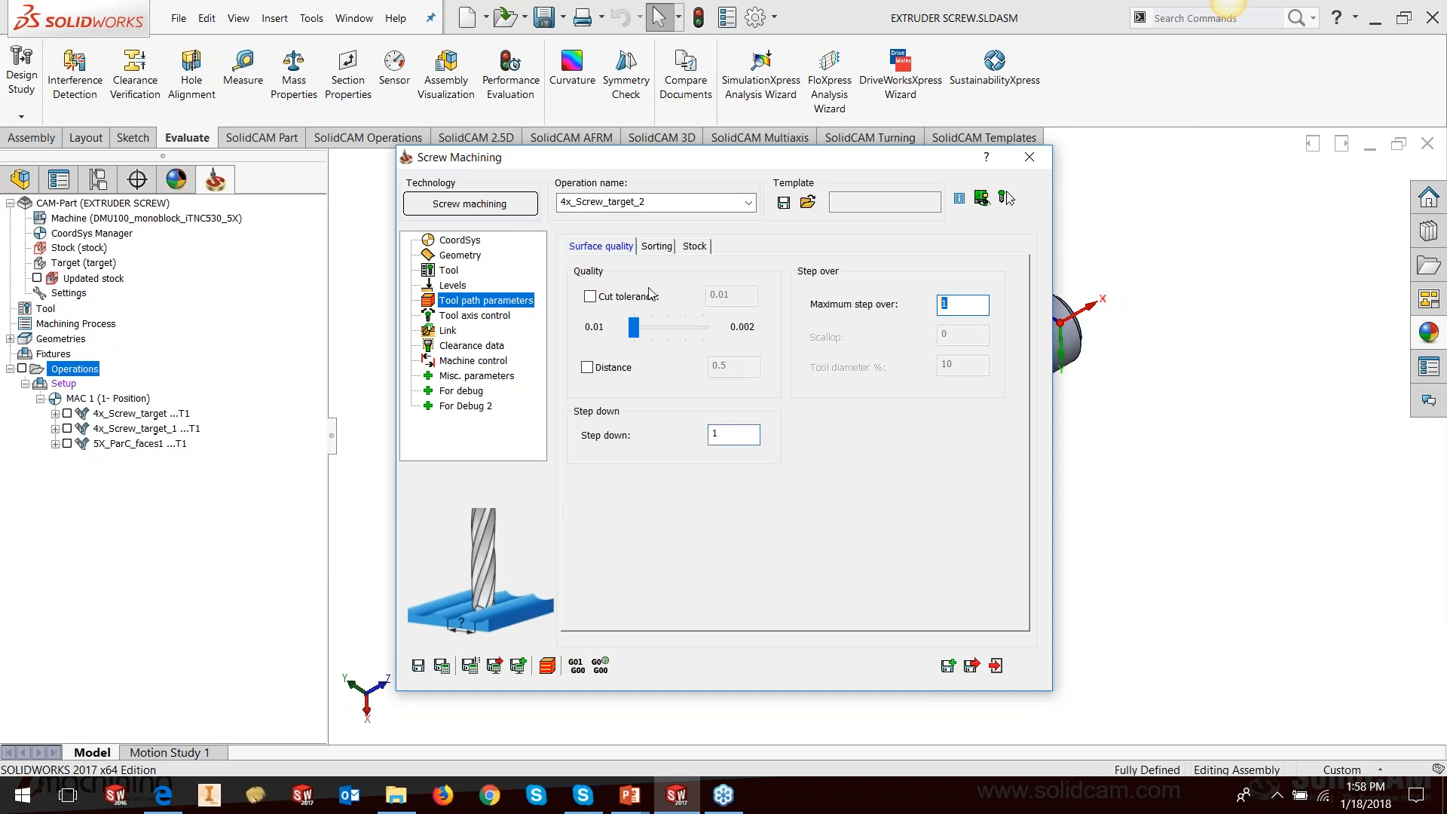
click(657, 246)
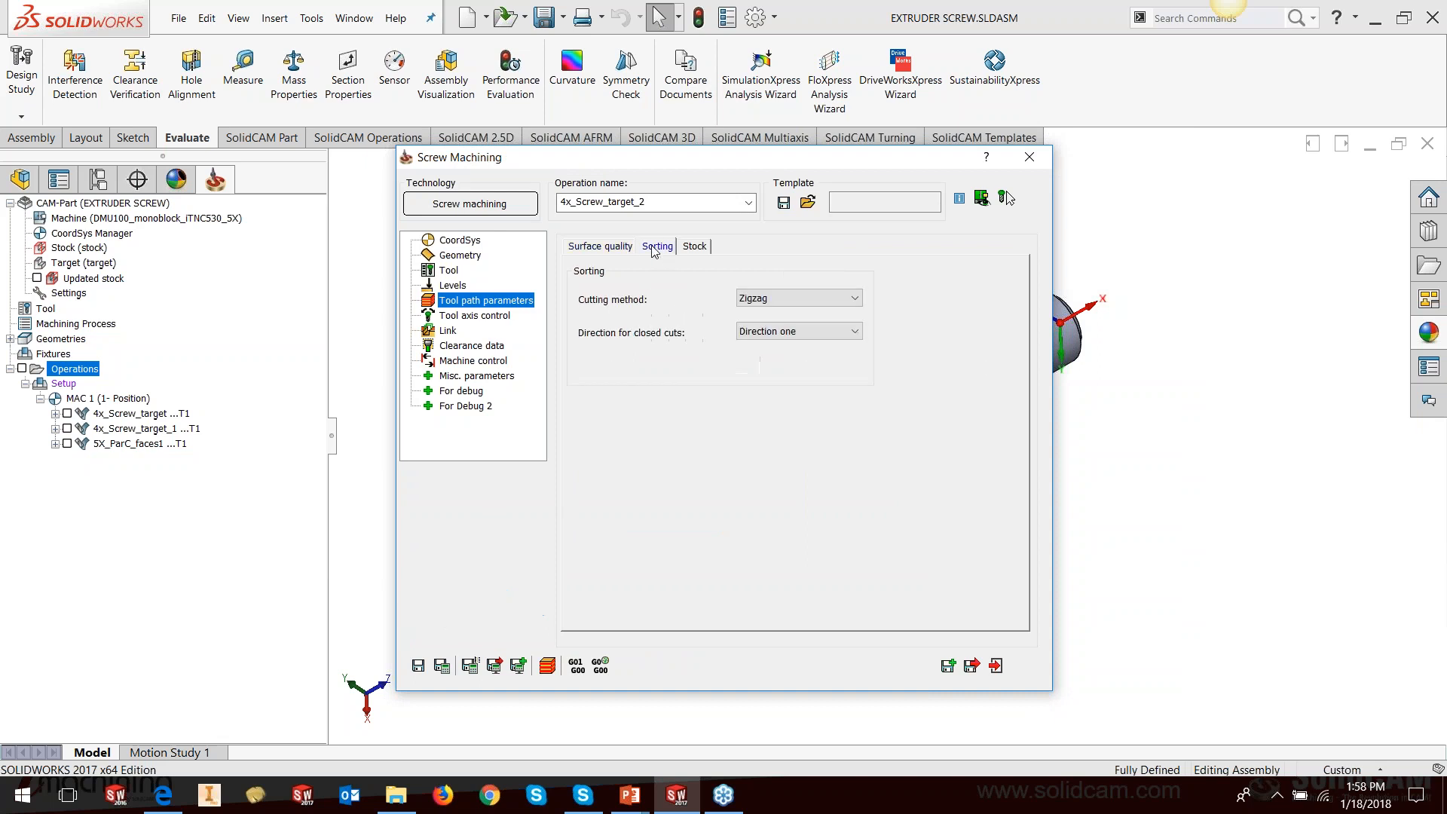
click(763, 301)
click(762, 312)
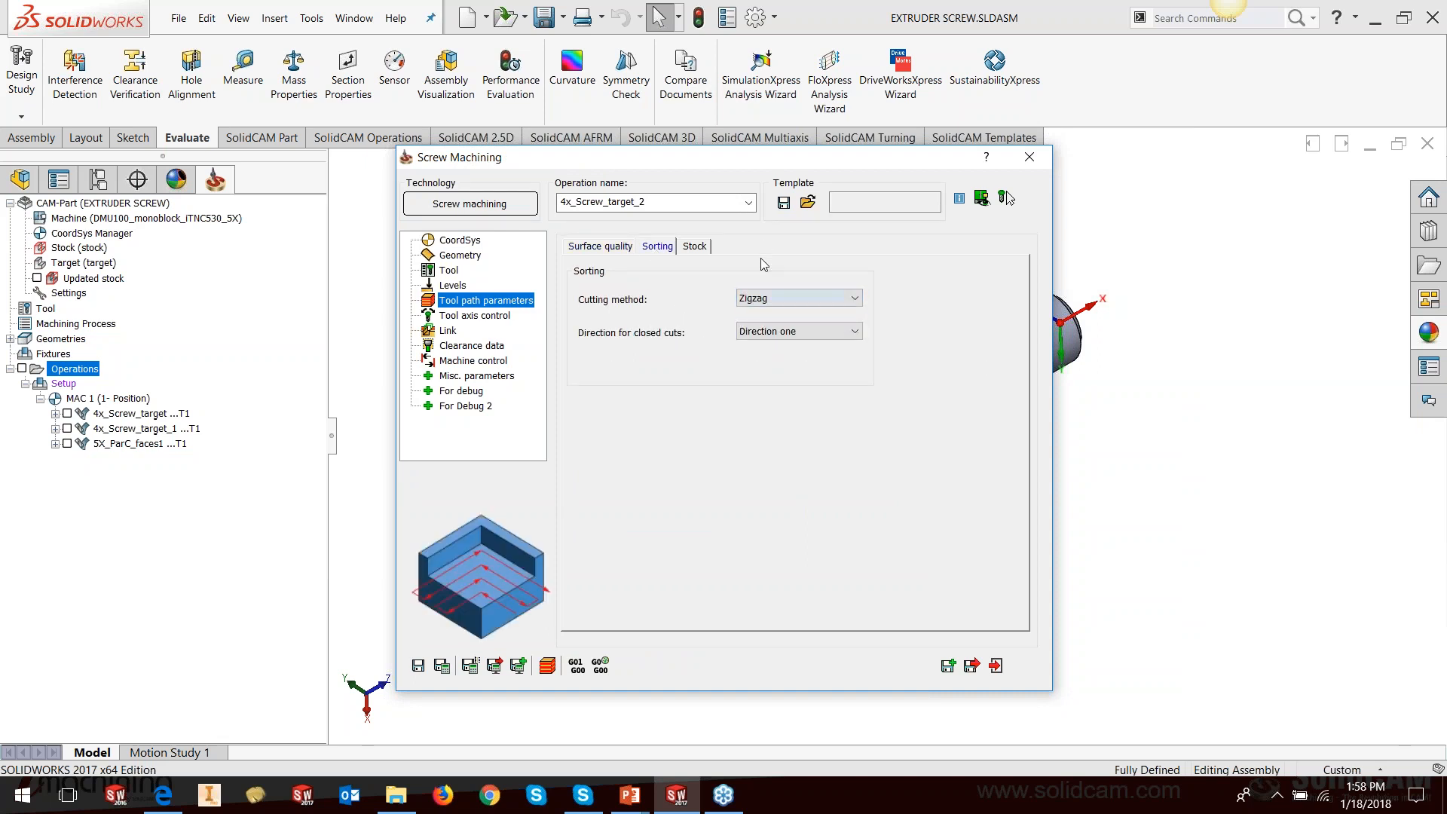
click(698, 247)
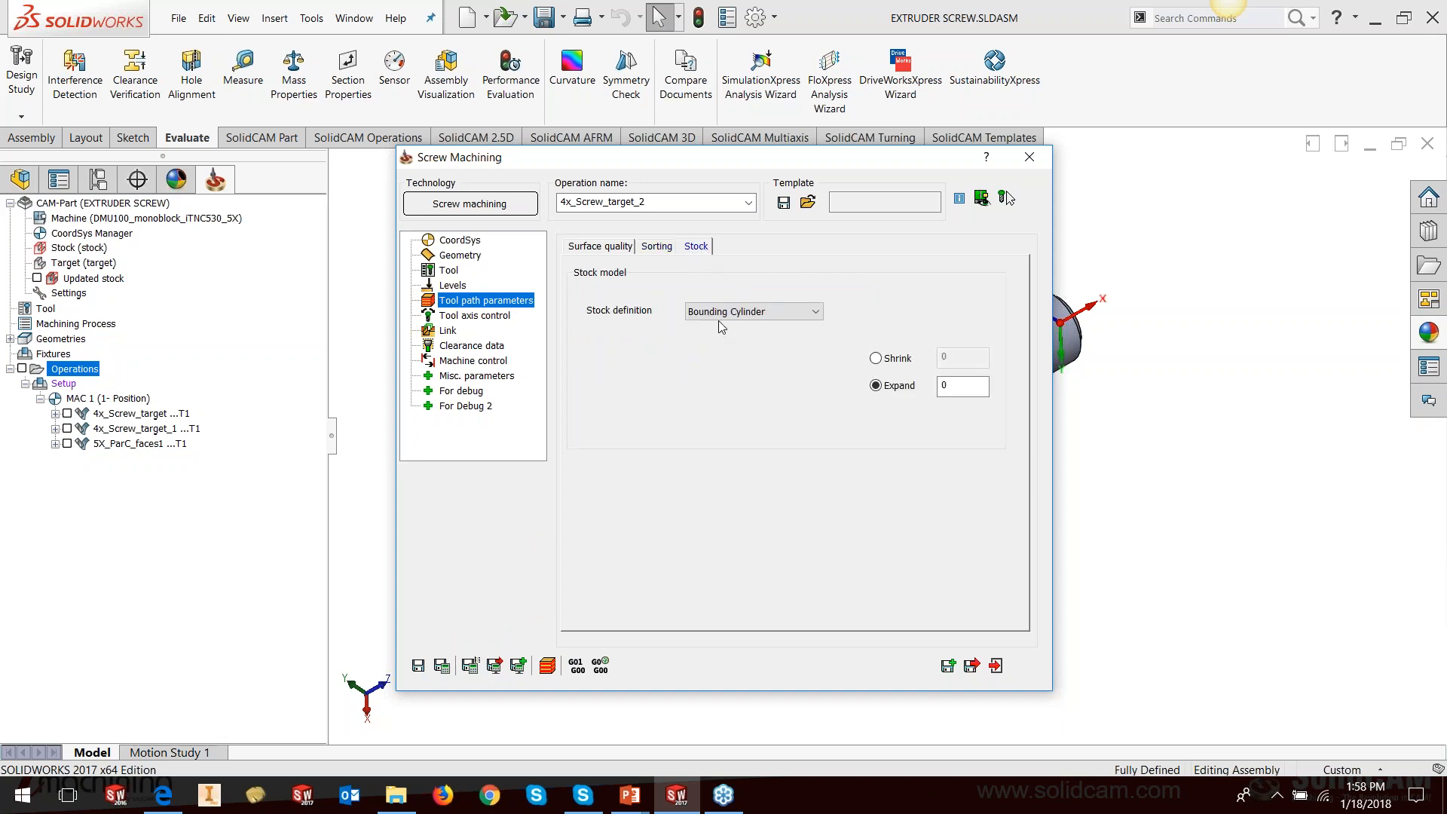
click(610, 247)
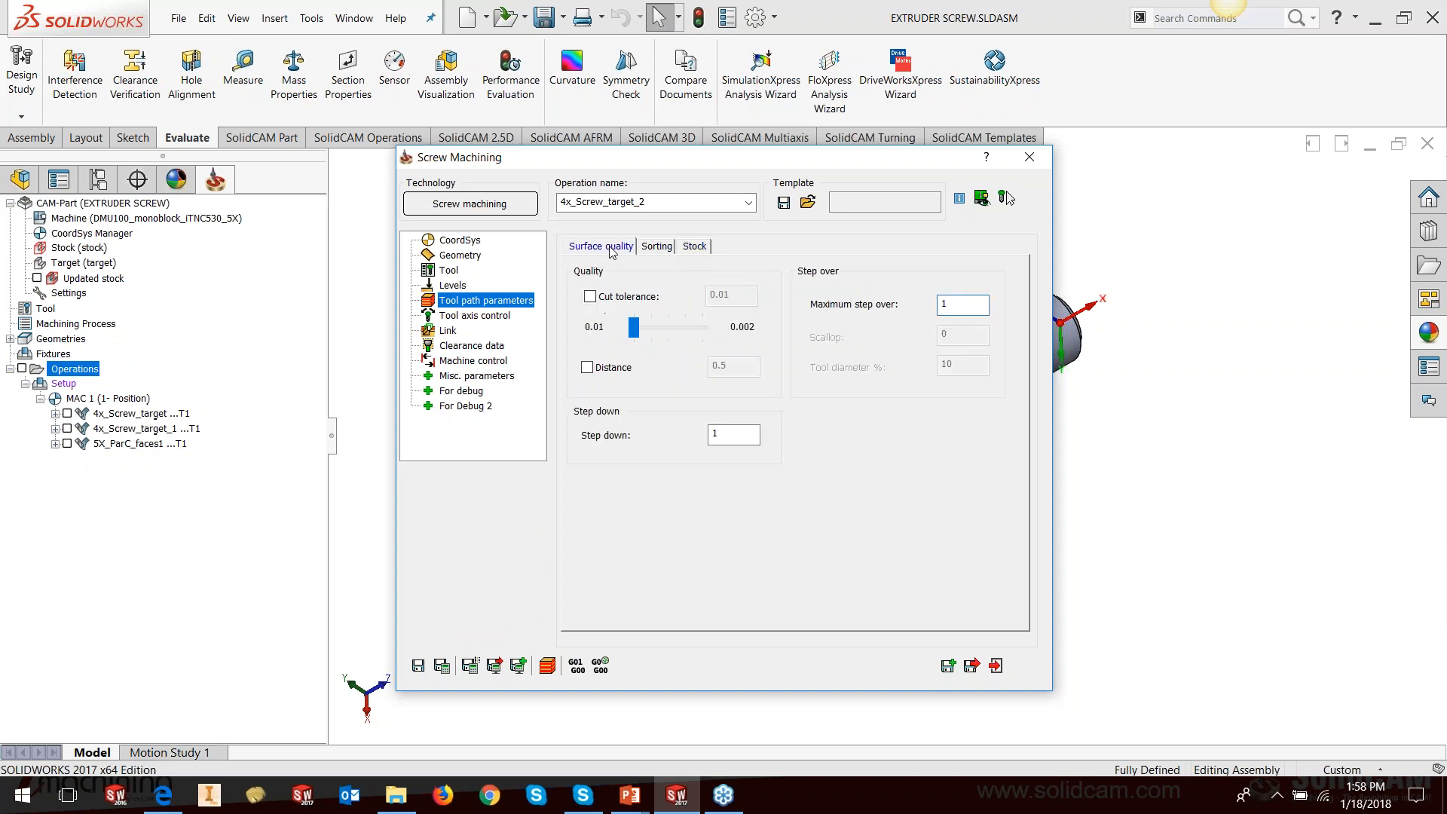
- Check the 4 Axis output format and rotary axis settings under tool axis control, and exit the operation without saving
click(498, 317)
click(656, 274)
click(723, 274)
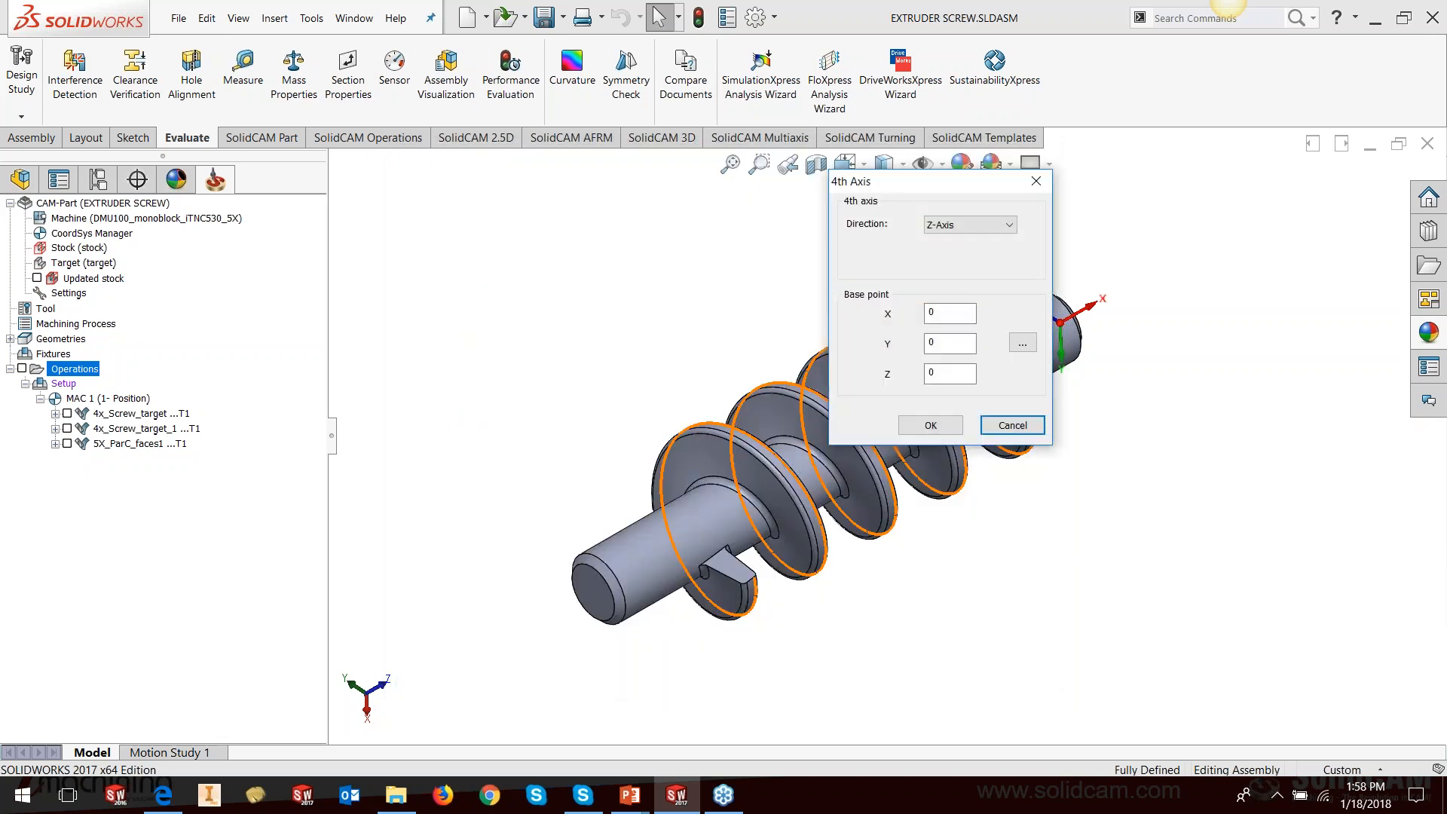
click(1014, 425)
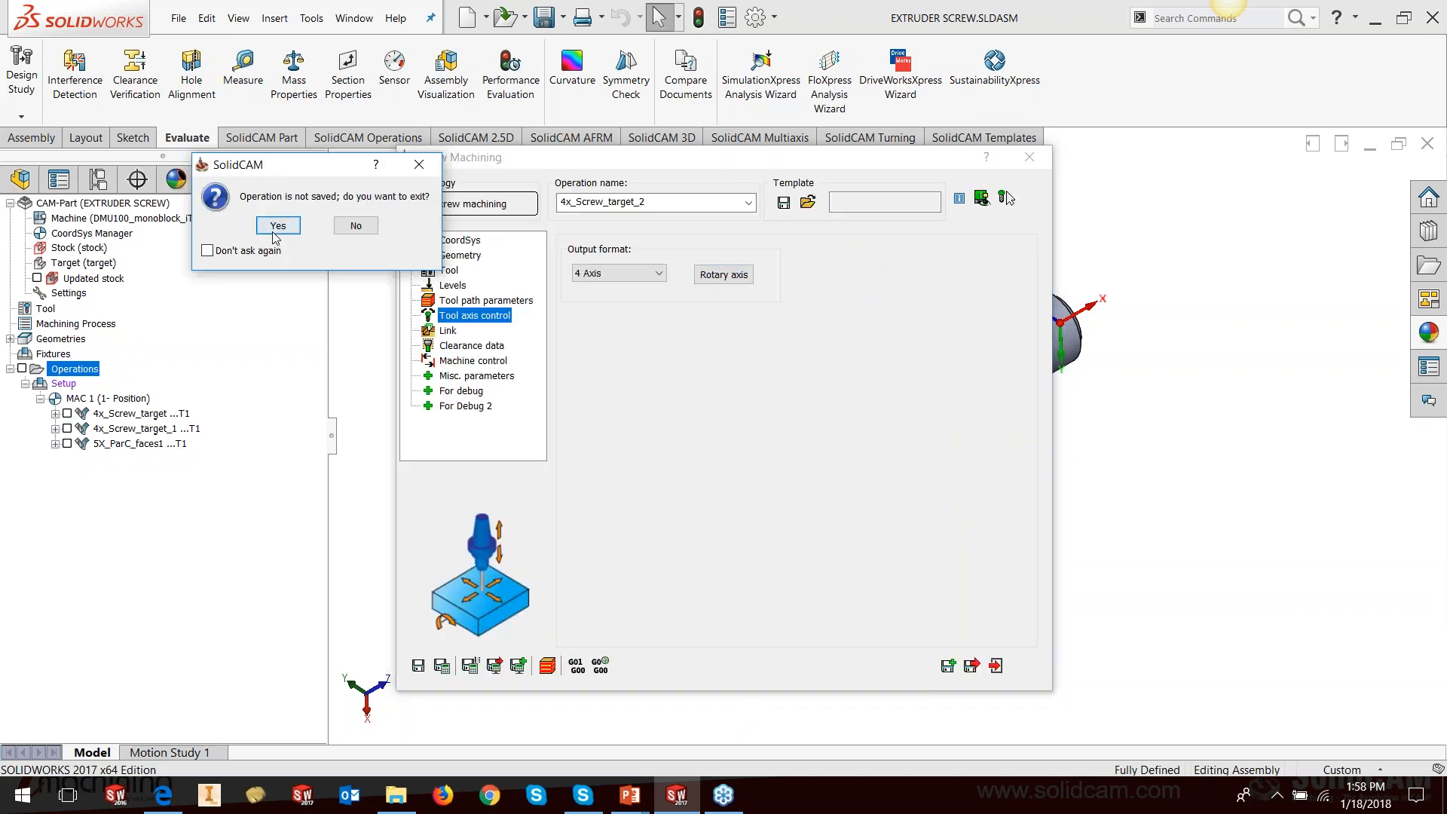
click(273, 231)
- Display the 4x_Screw_target roughing toolpath, view it around the short screw, and hide it
click(67, 413)
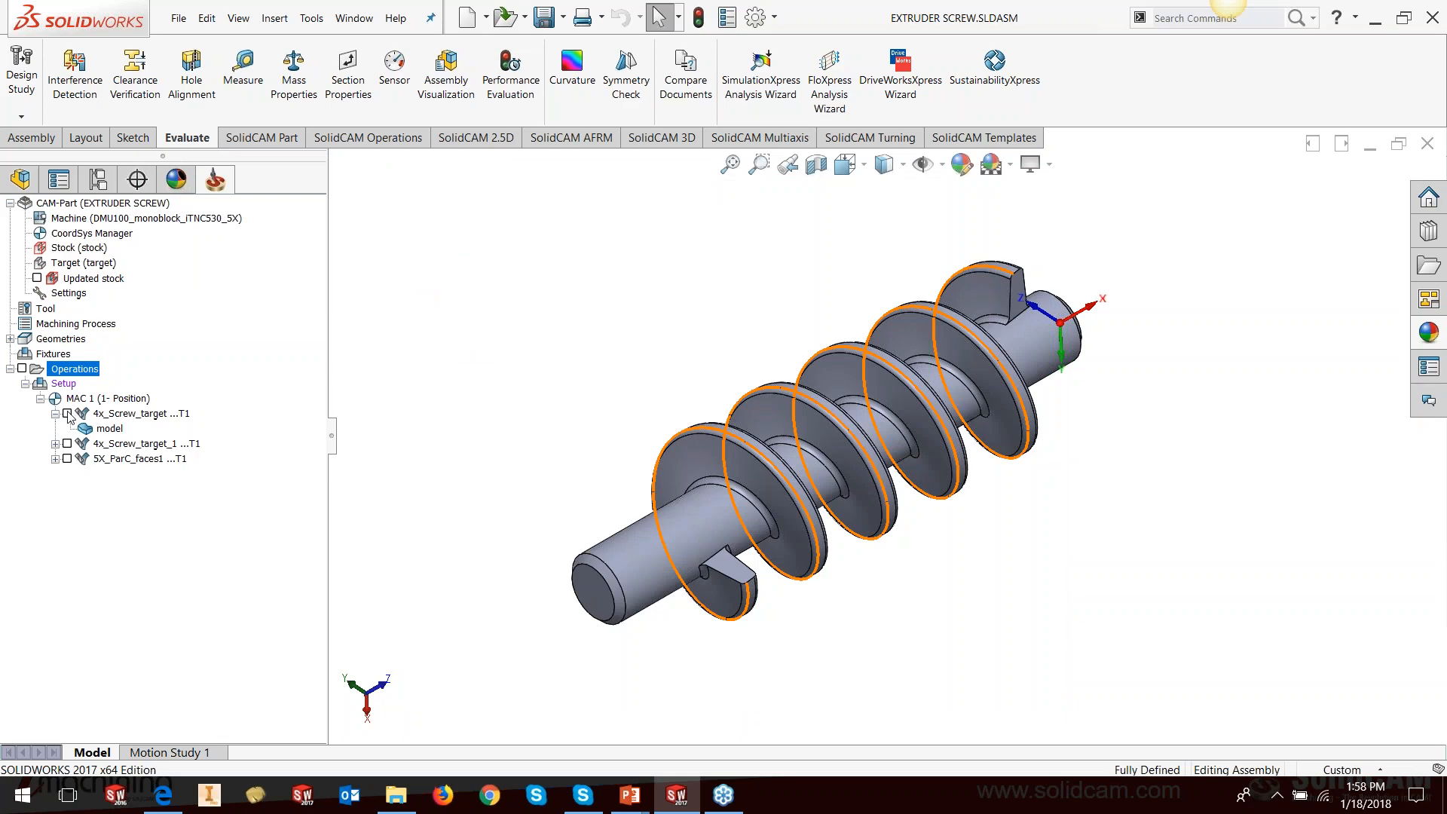
middle_drag(754, 527, 787, 473)
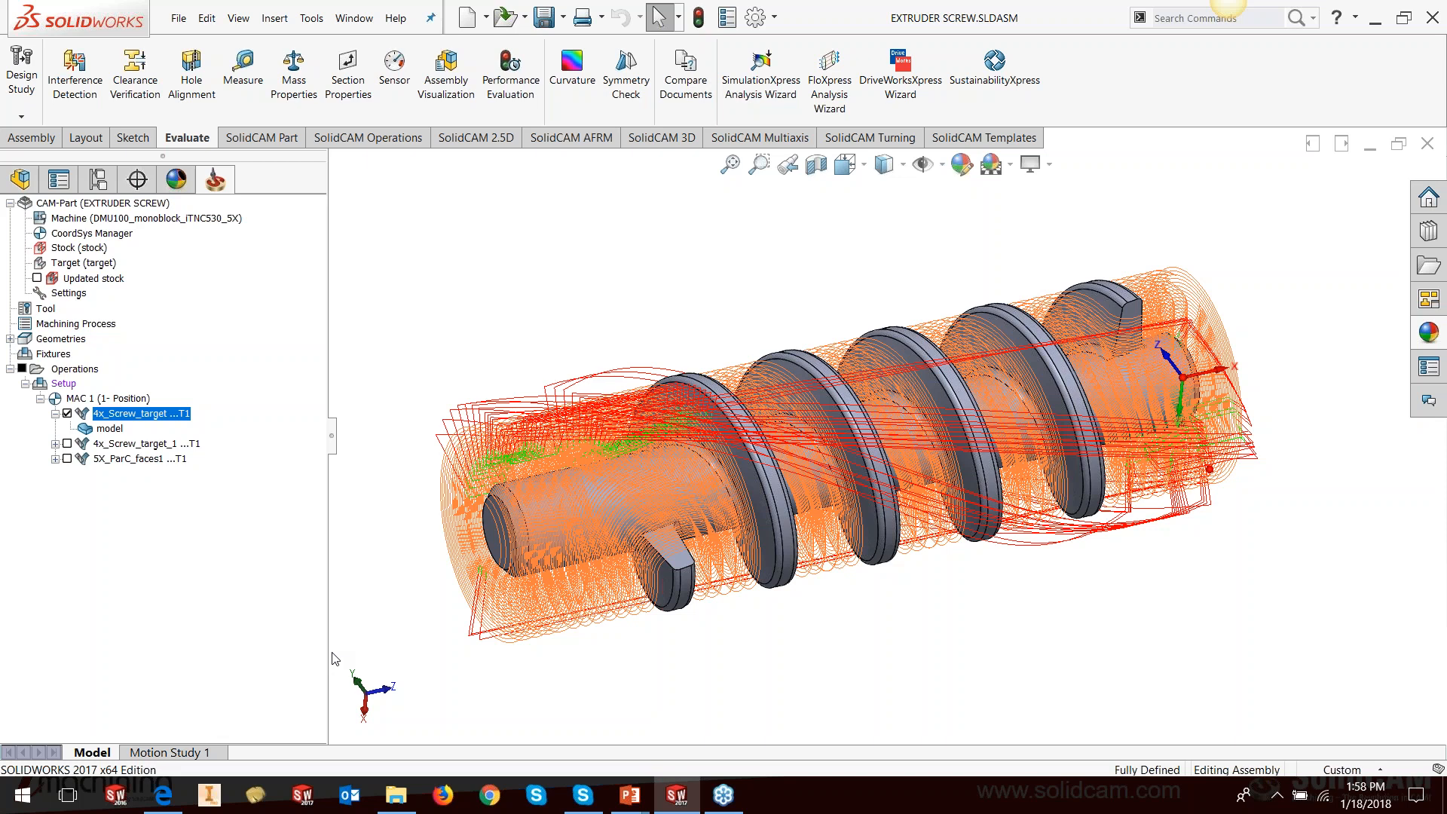
click(56, 414)
click(68, 414)
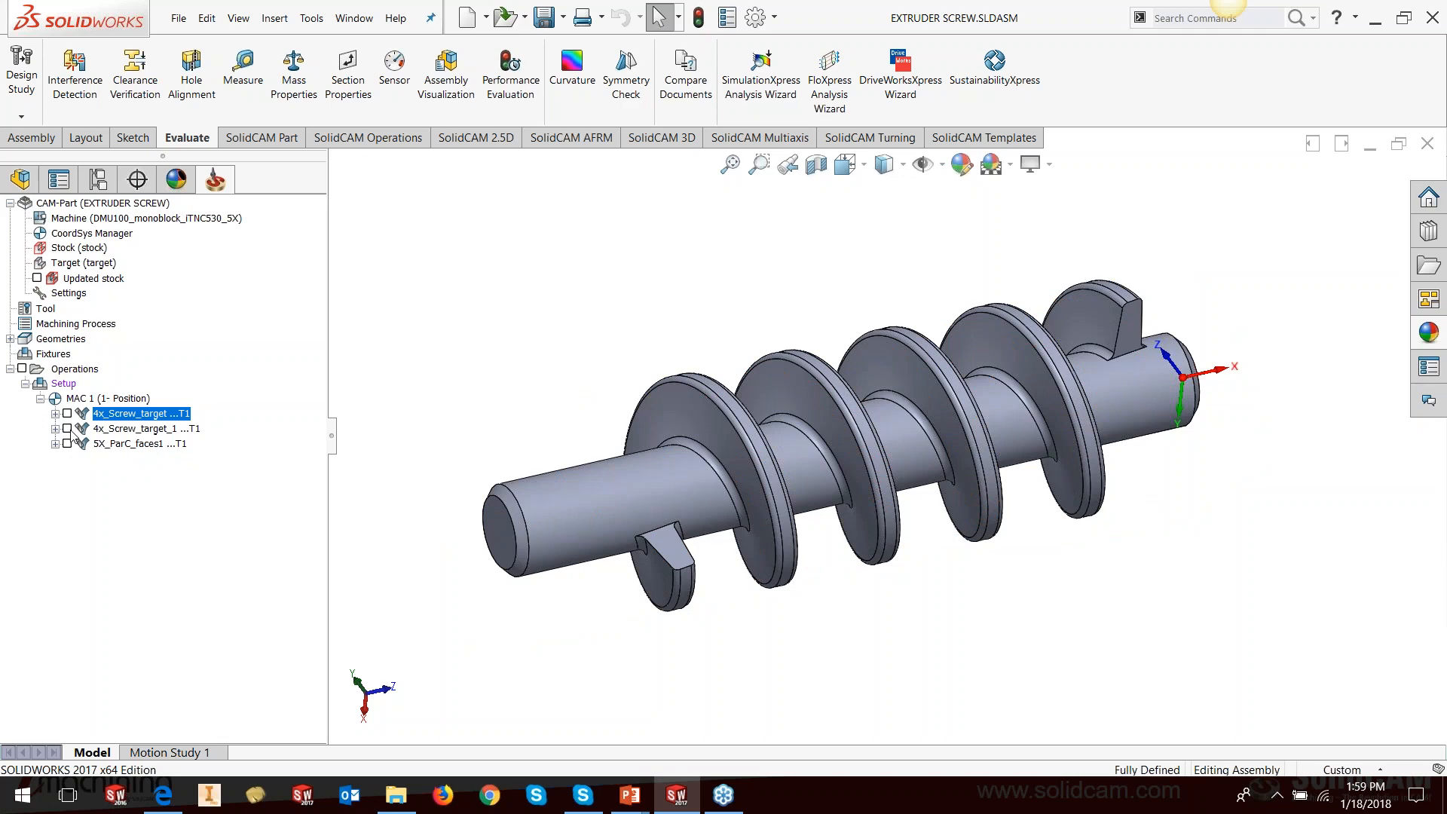
- Display the 4x_Screw_target_1 finishing toolpath, inspect it along the flights from both ends of the short screw, and hide it
click(67, 429)
middle_drag(864, 441, 821, 414)
scroll(993, 390, down, 3)
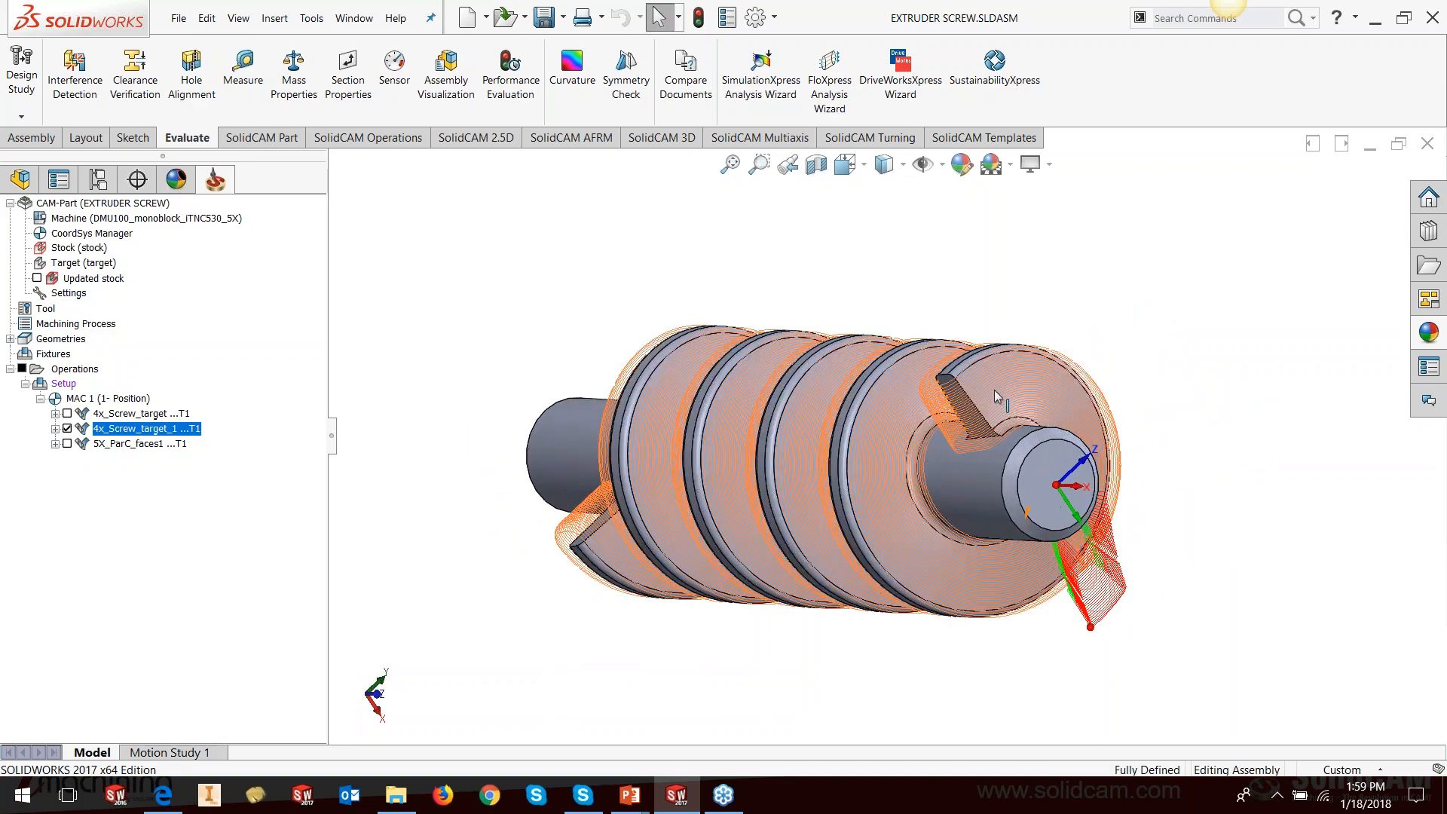
scroll(996, 390, down, 2)
middle_drag(997, 390, 914, 468)
scroll(1008, 430, up, 5)
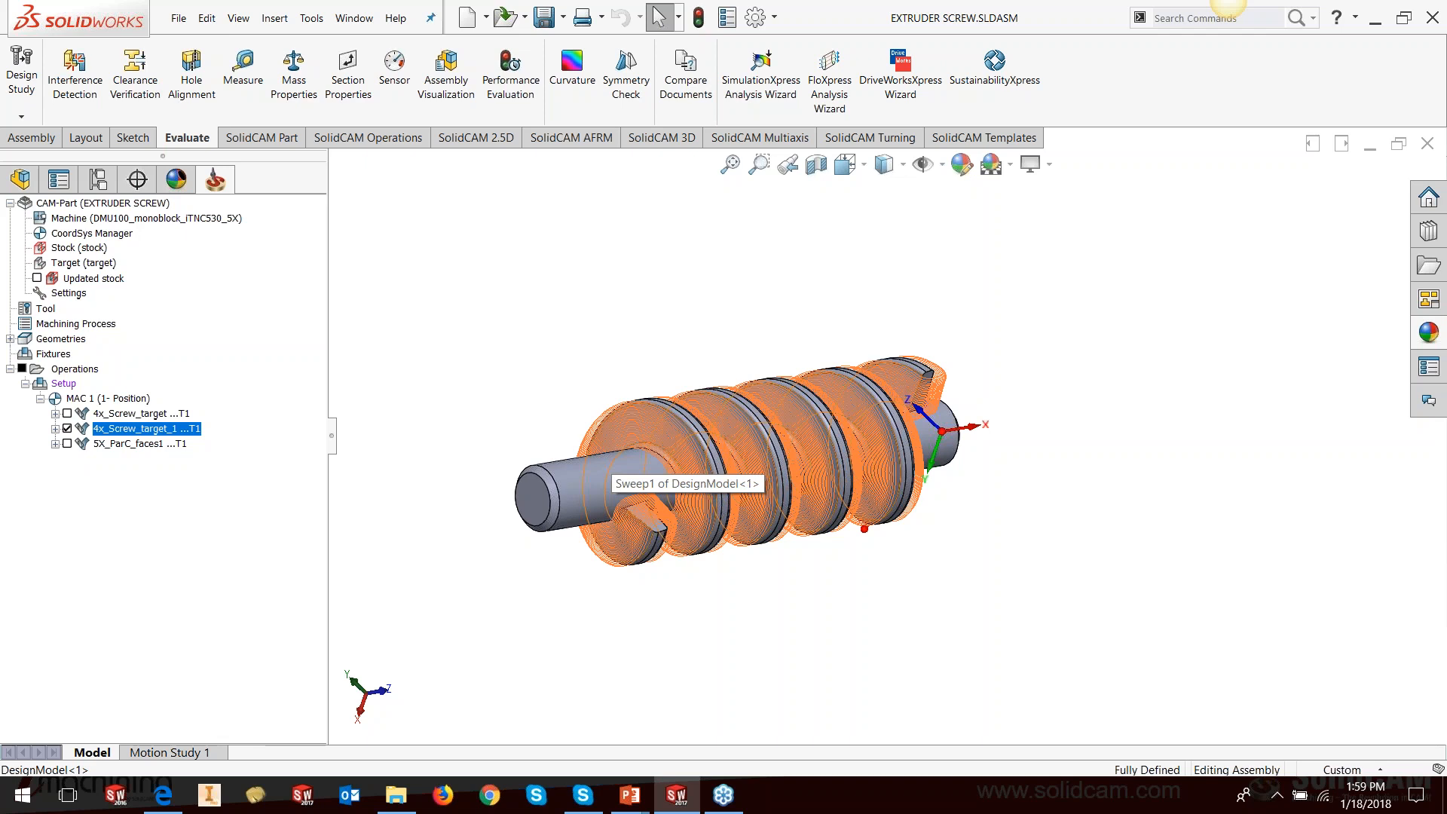
click(67, 428)
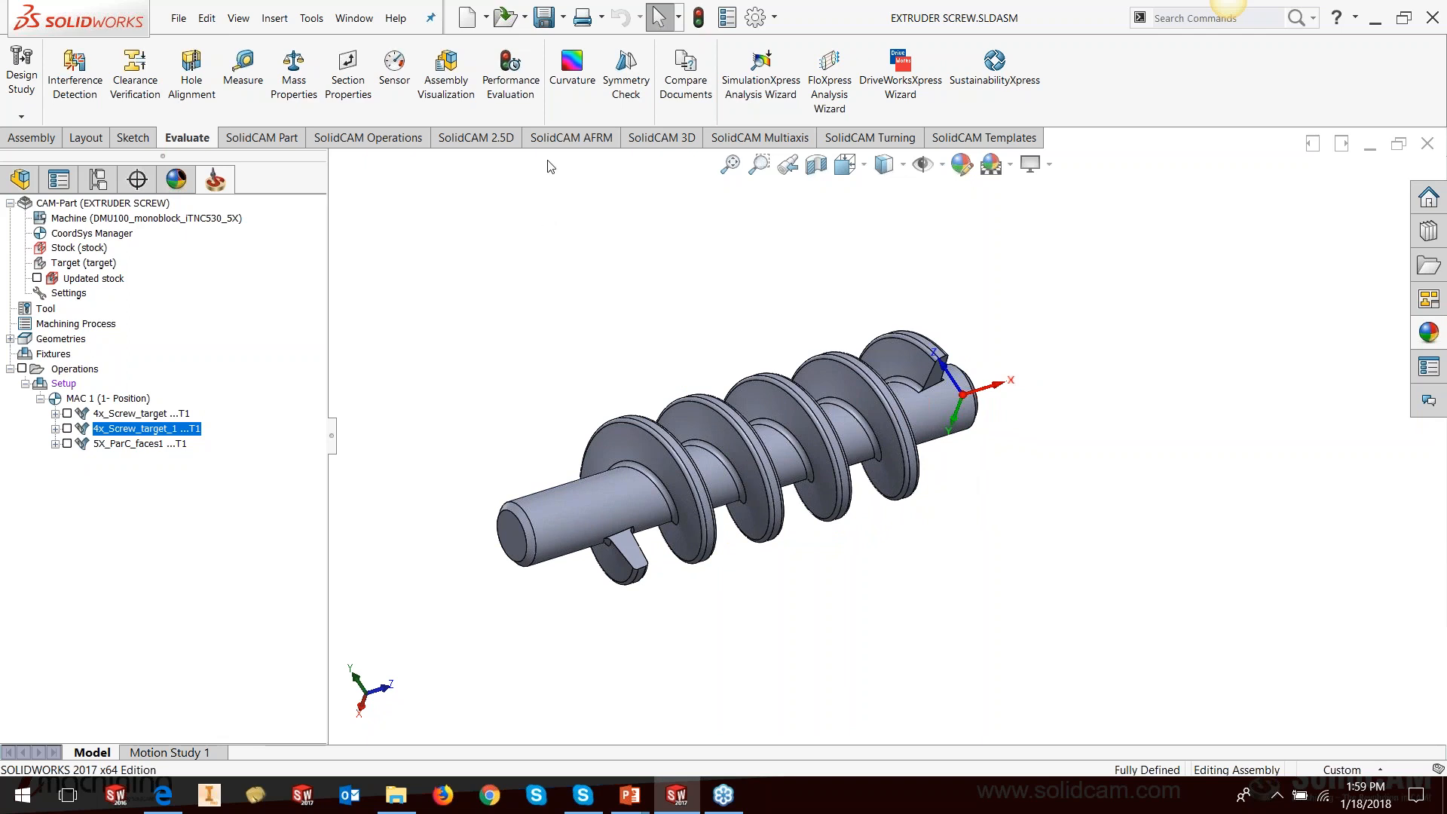
- Open the long EXTRUDER SCREW CAM-Part from a folder one level above the SIMPLE folder
click(311, 18)
mouse_move(340, 101)
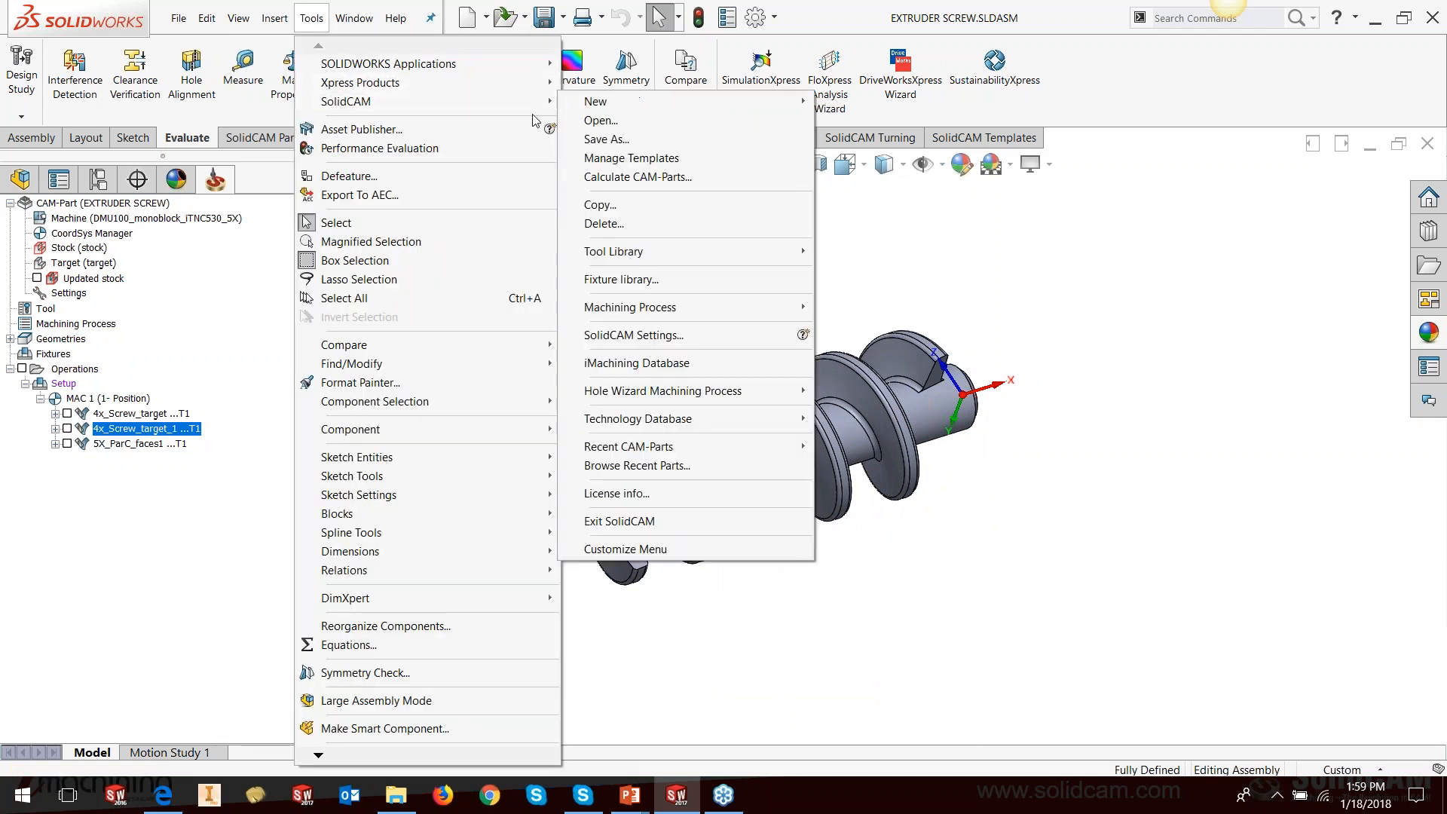
click(579, 122)
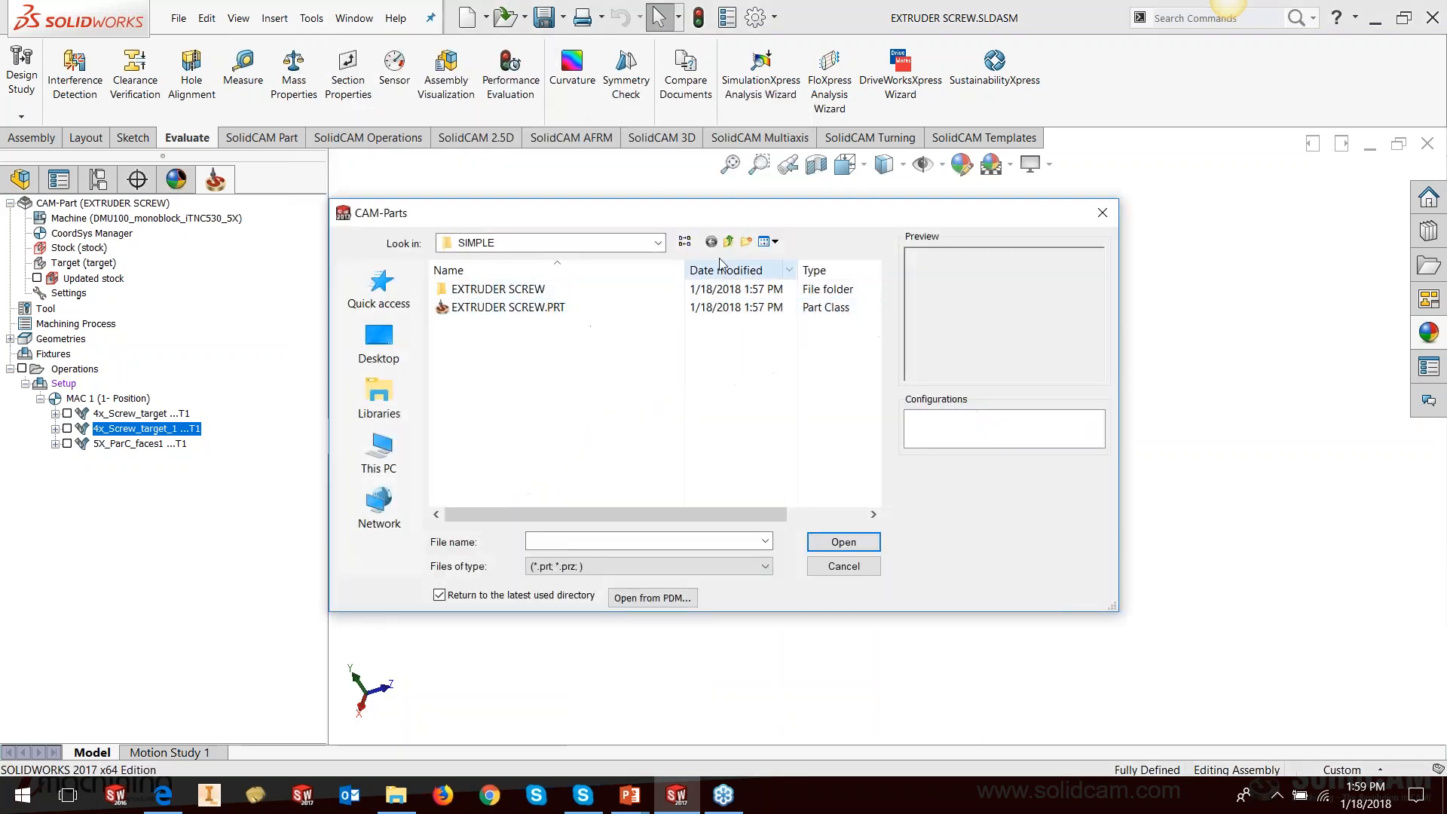
click(728, 242)
double_click(504, 291)
click(531, 294)
click(813, 543)
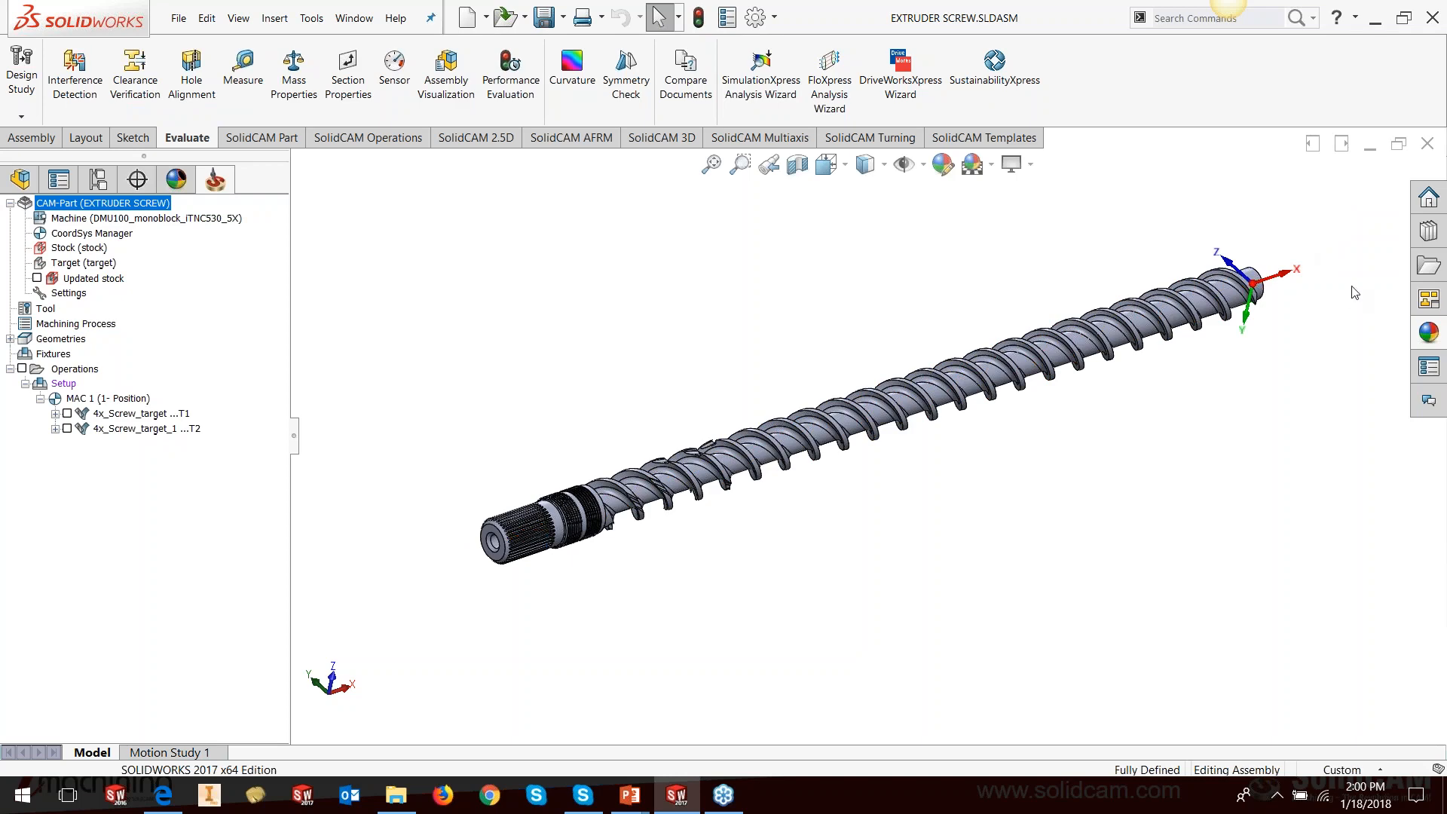
- Examine the notches cut into the flights of the long extruder screw up close
scroll(725, 452, down, 3)
scroll(726, 451, down, 6)
middle_drag(753, 456, 809, 453)
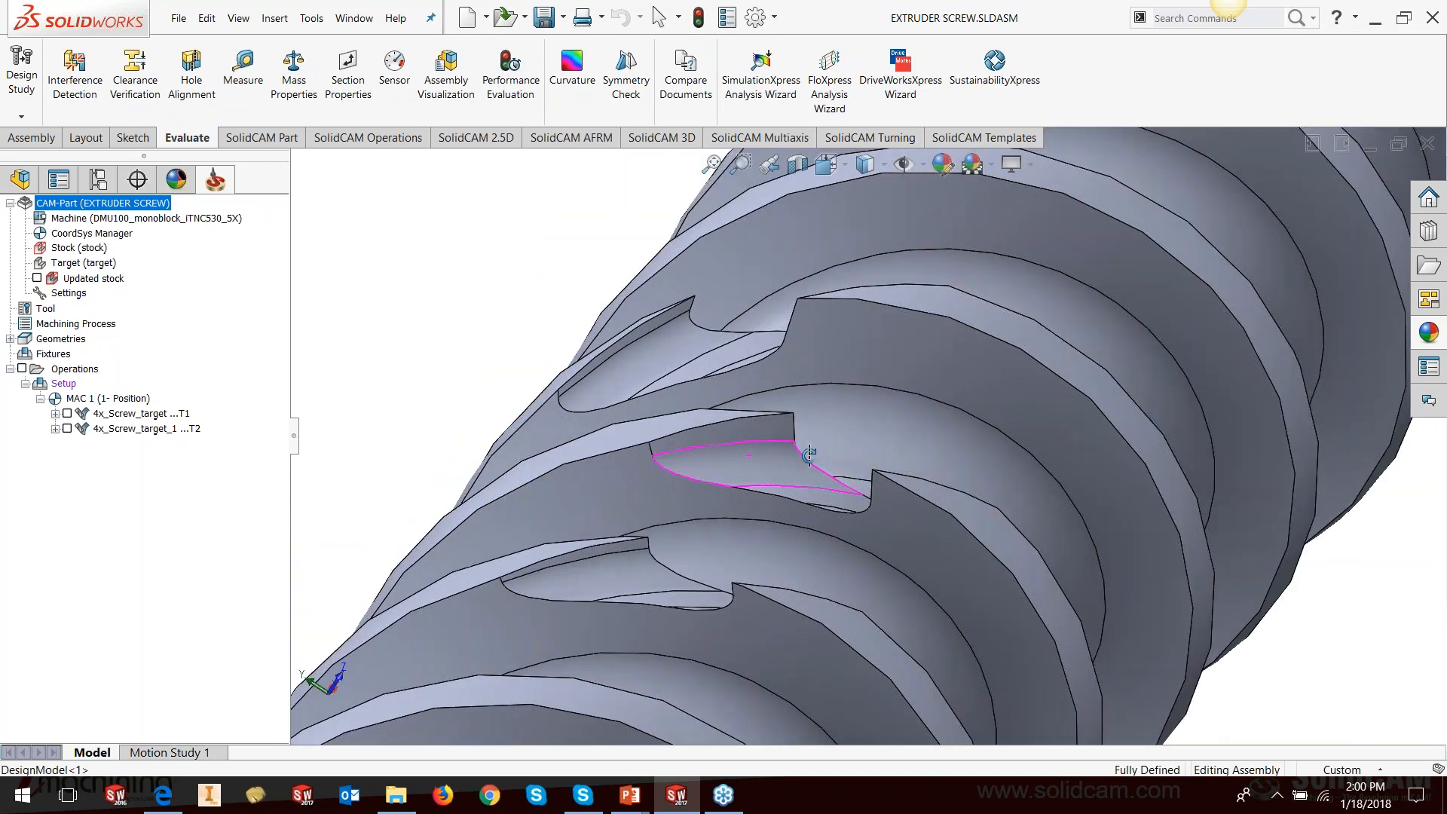
scroll(809, 452, up, 8)
scroll(838, 614, down, 1)
middle_drag(839, 615, 723, 558)
scroll(708, 520, up, 2)
middle_drag(701, 503, 697, 513)
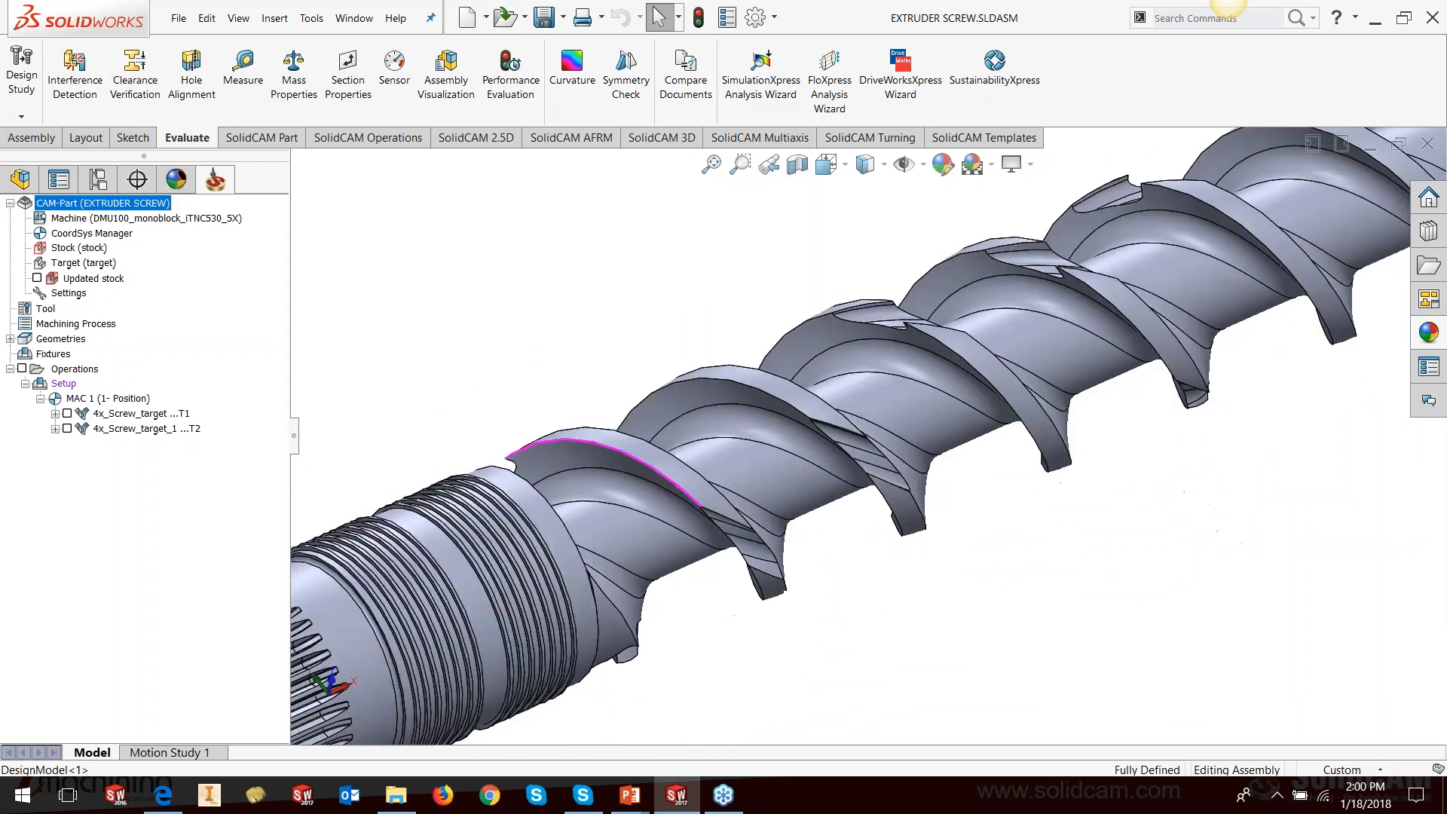
- Examine the start of the flight beside the grooved collar, and view the long screw along its whole length
scroll(559, 465, down, 8)
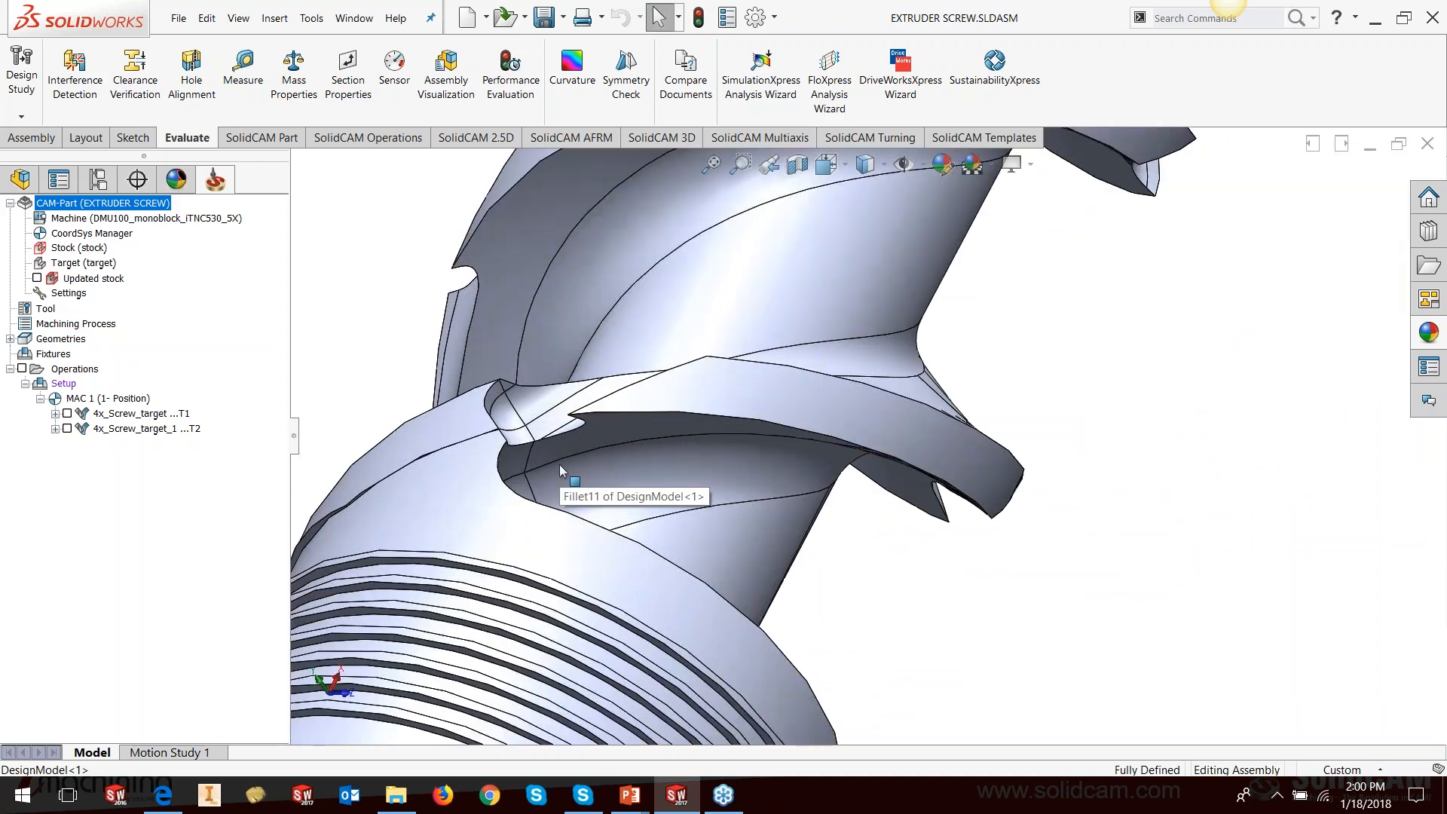
scroll(559, 466, up, 5)
middle_drag(892, 508, 866, 399)
scroll(972, 484, up, 8)
scroll(984, 493, up, 4)
scroll(980, 299, down, 4)
middle_drag(846, 480, 834, 360)
scroll(776, 434, down, 4)
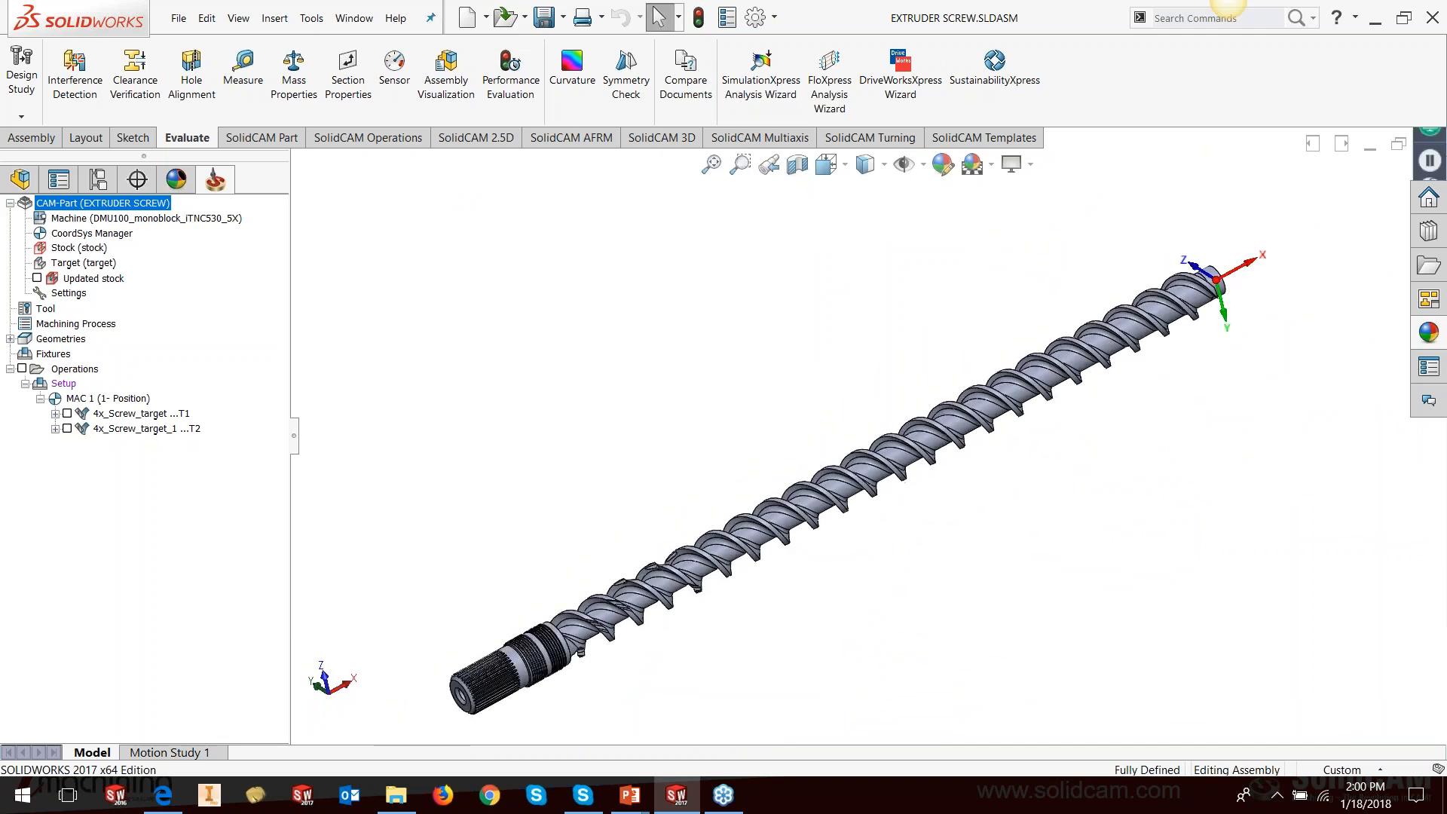
middle_drag(815, 465, 817, 424)
scroll(800, 548, down, 2)
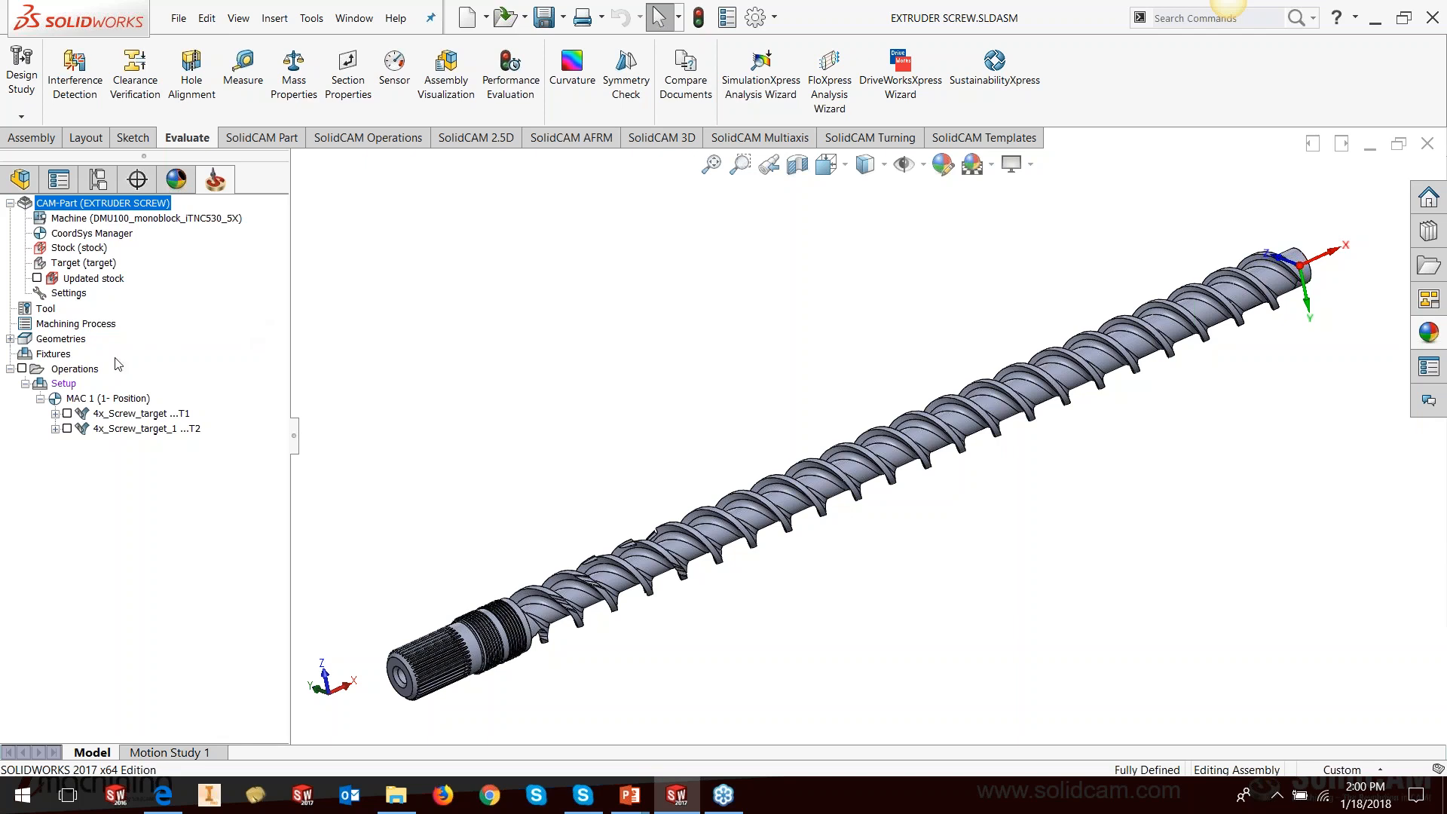
- Show and hide the long screw's 4x_Screw_target toolpath, and display the 4x_Screw_target_1 toolpath
click(67, 414)
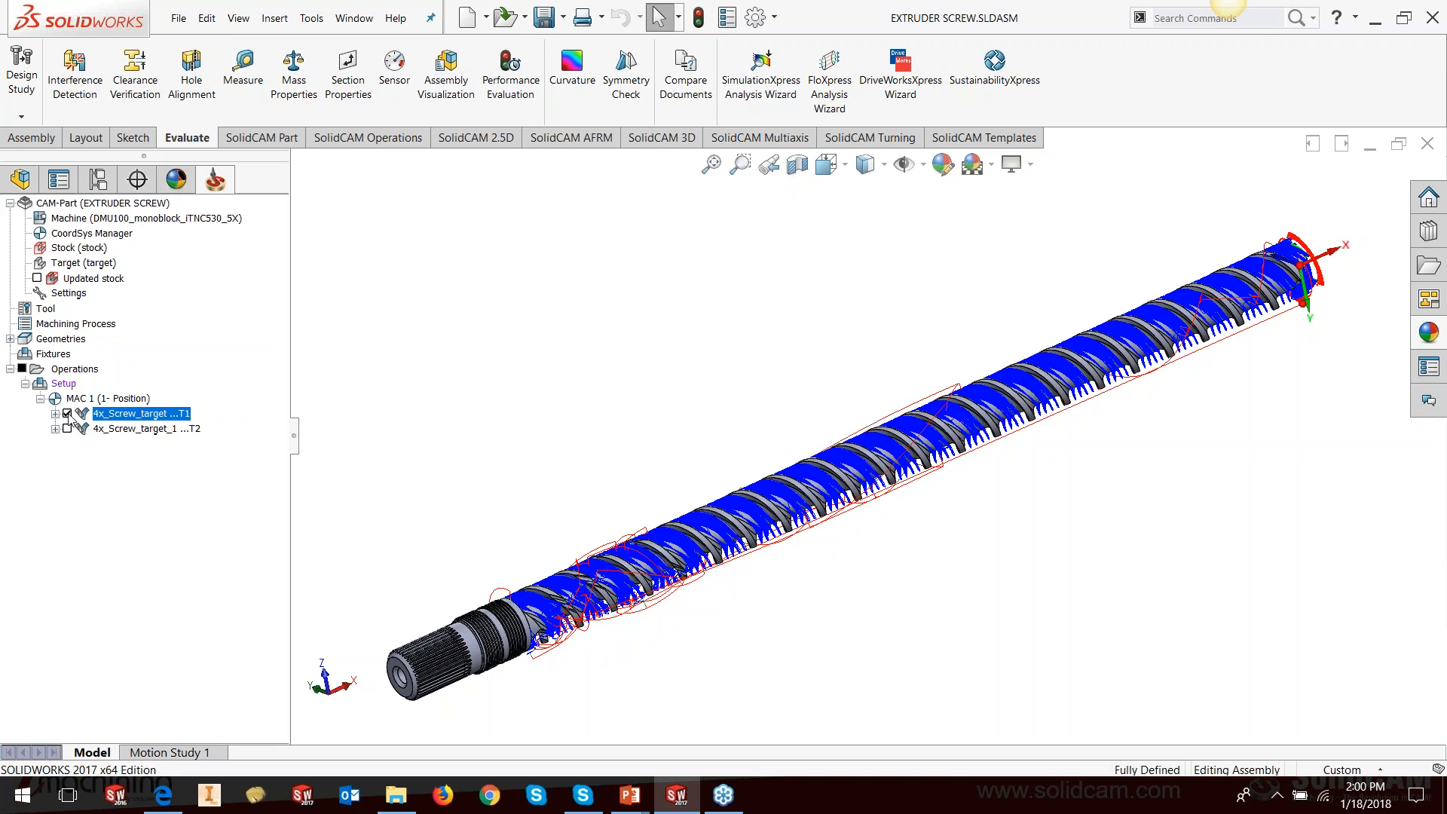
click(68, 414)
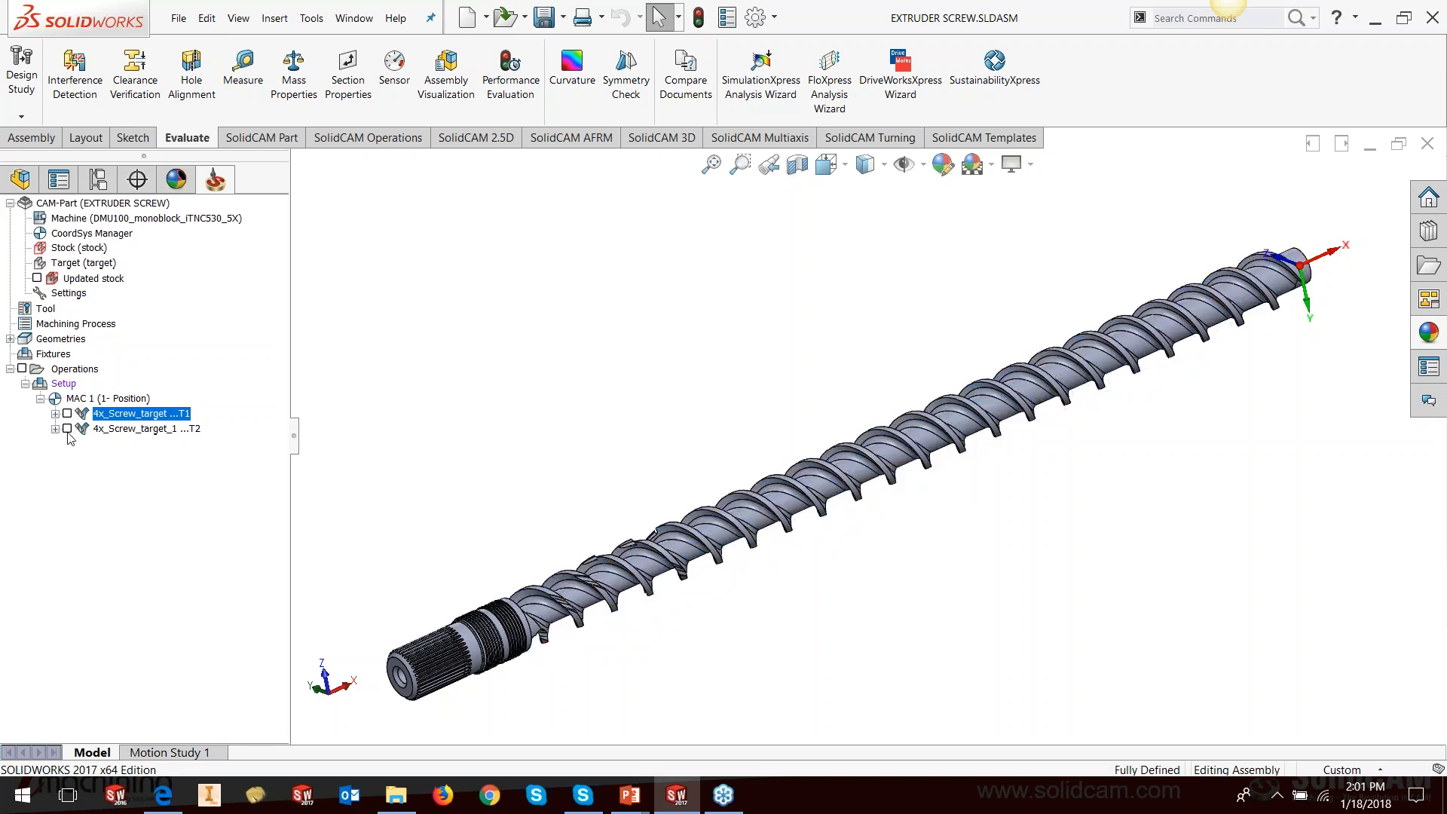
click(67, 429)
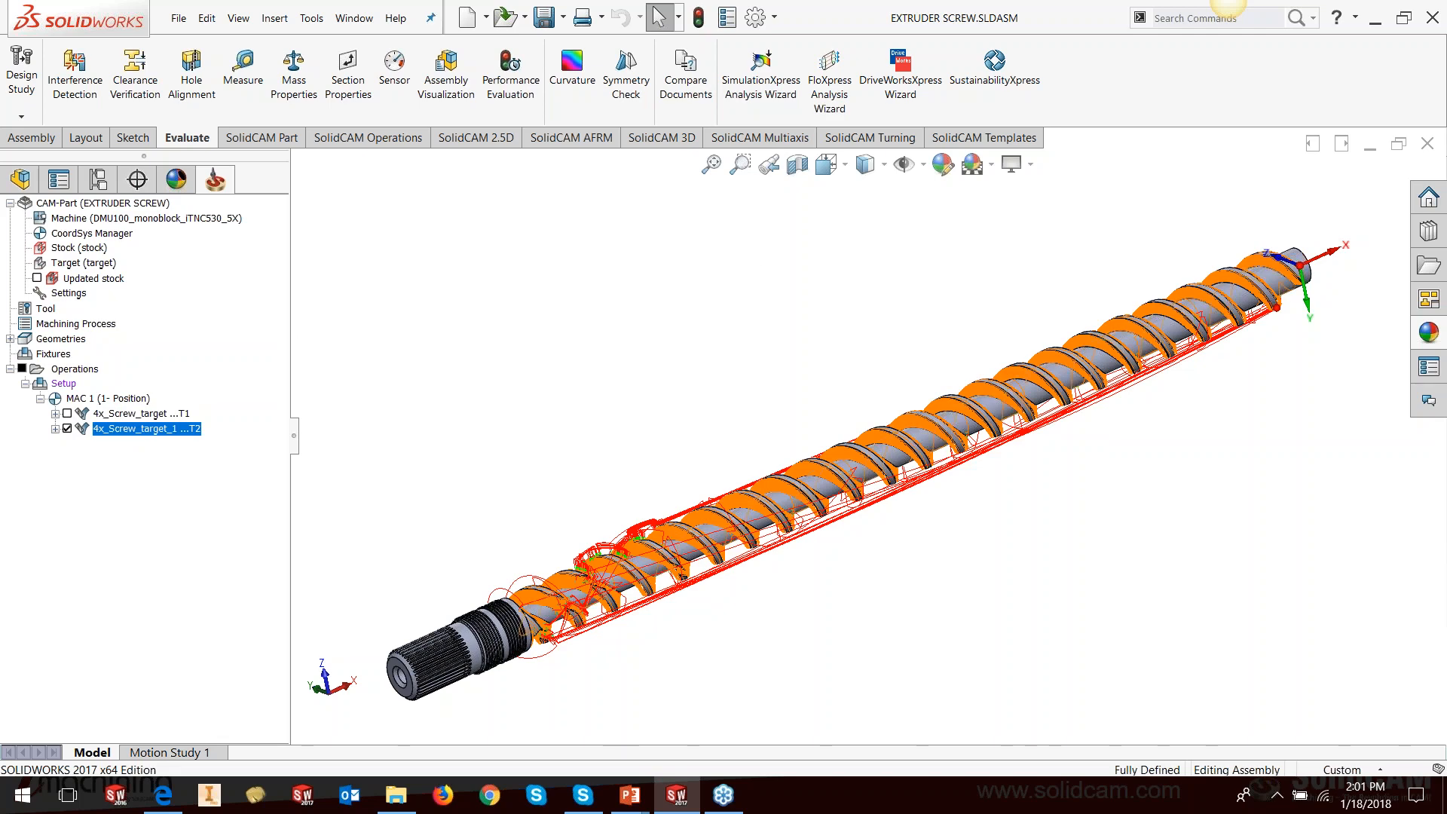
- Inspect the 4x_Screw_target_1 toolpath on the flight walls near the coordinate-system end of the screw
scroll(1279, 277, down, 2)
scroll(1279, 278, down, 4)
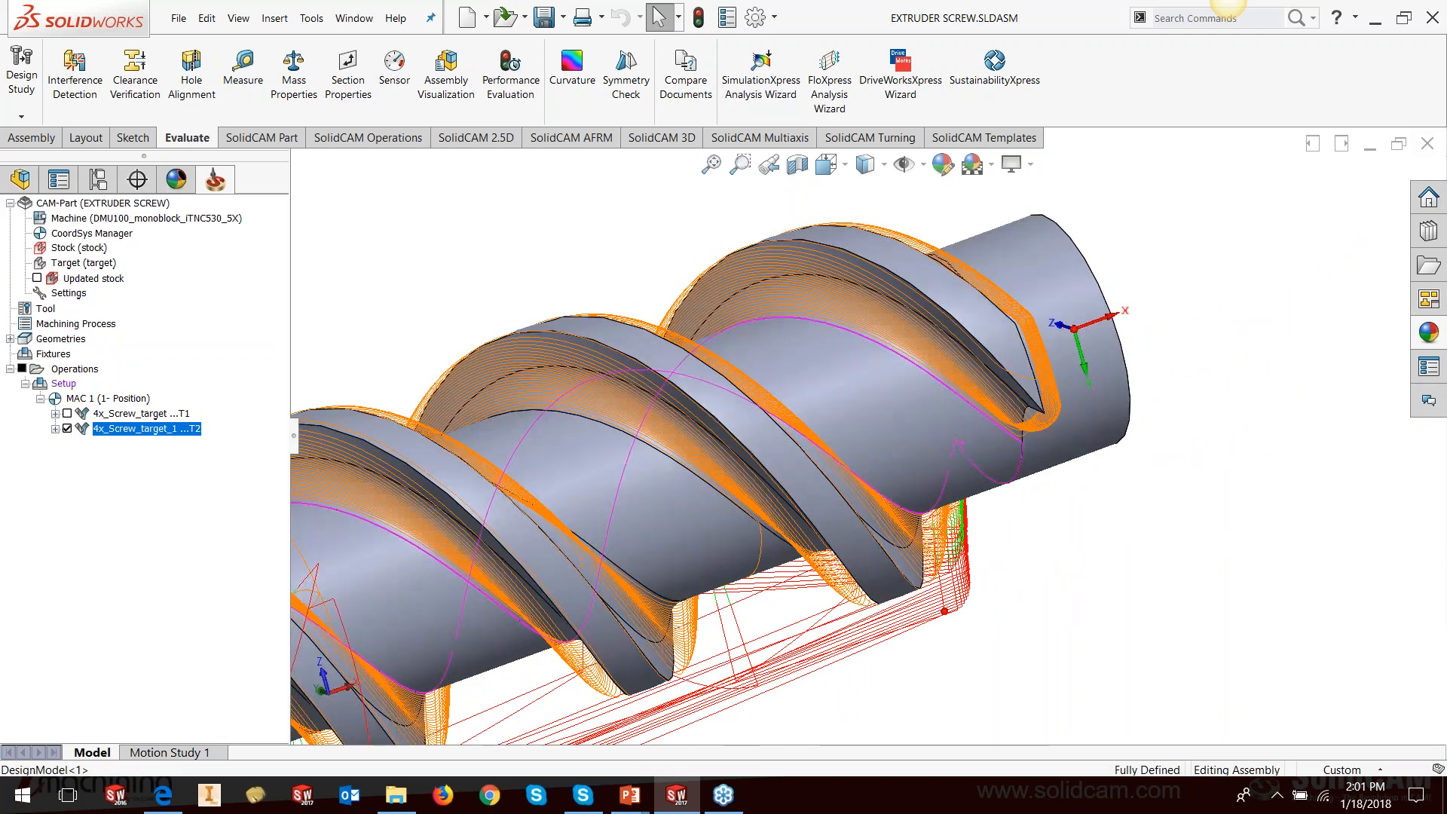
middle_drag(878, 179, 882, 181)
scroll(957, 493, up, 3)
middle_drag(958, 494, 873, 375)
scroll(875, 376, up, 1)
scroll(867, 578, up, 7)
- Inspect how the 4x_Screw_target_1 toolpath follows the notched flights near the grooved collar, and return to an overall view
scroll(573, 625, down, 6)
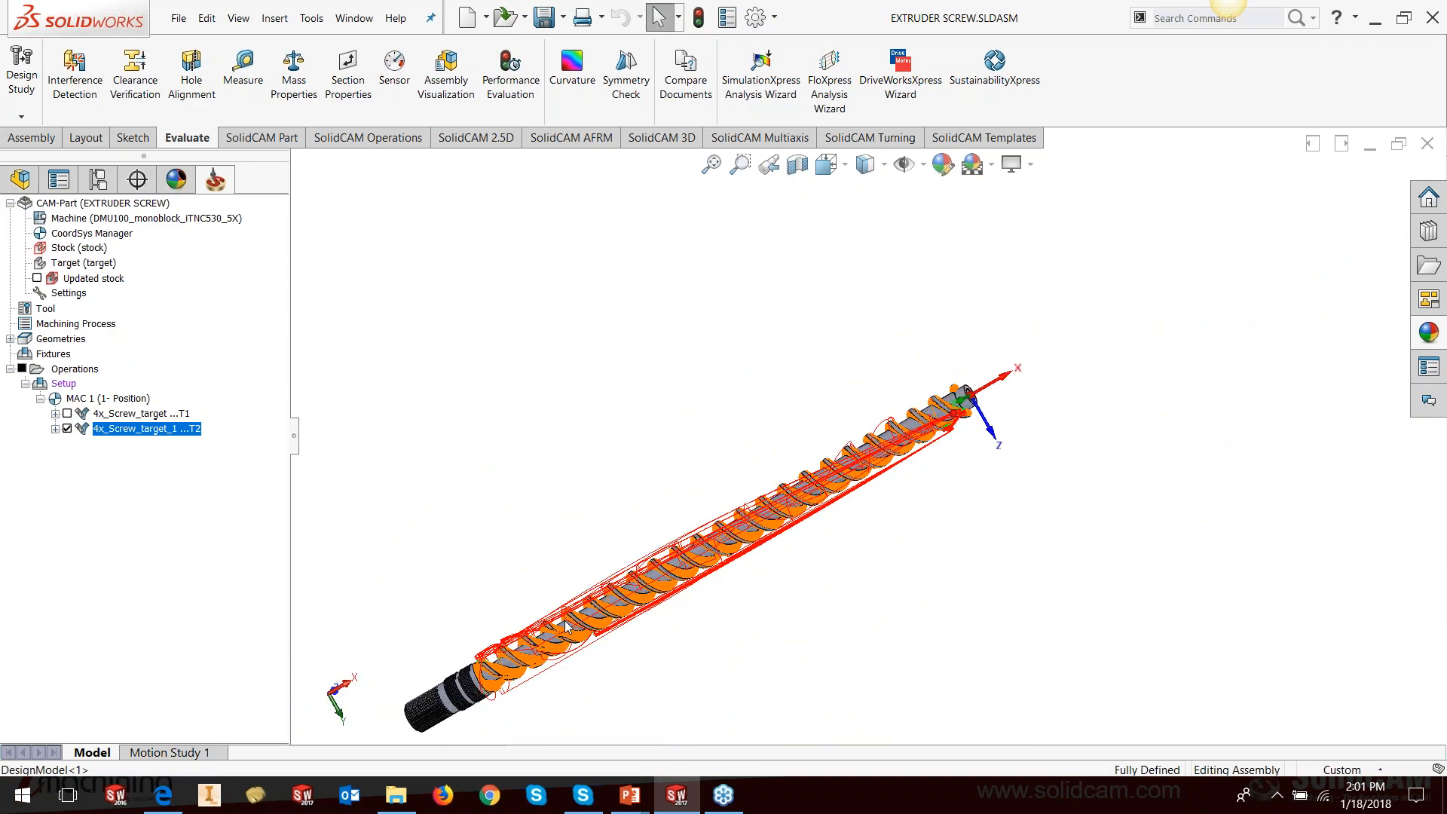
scroll(572, 629, down, 5)
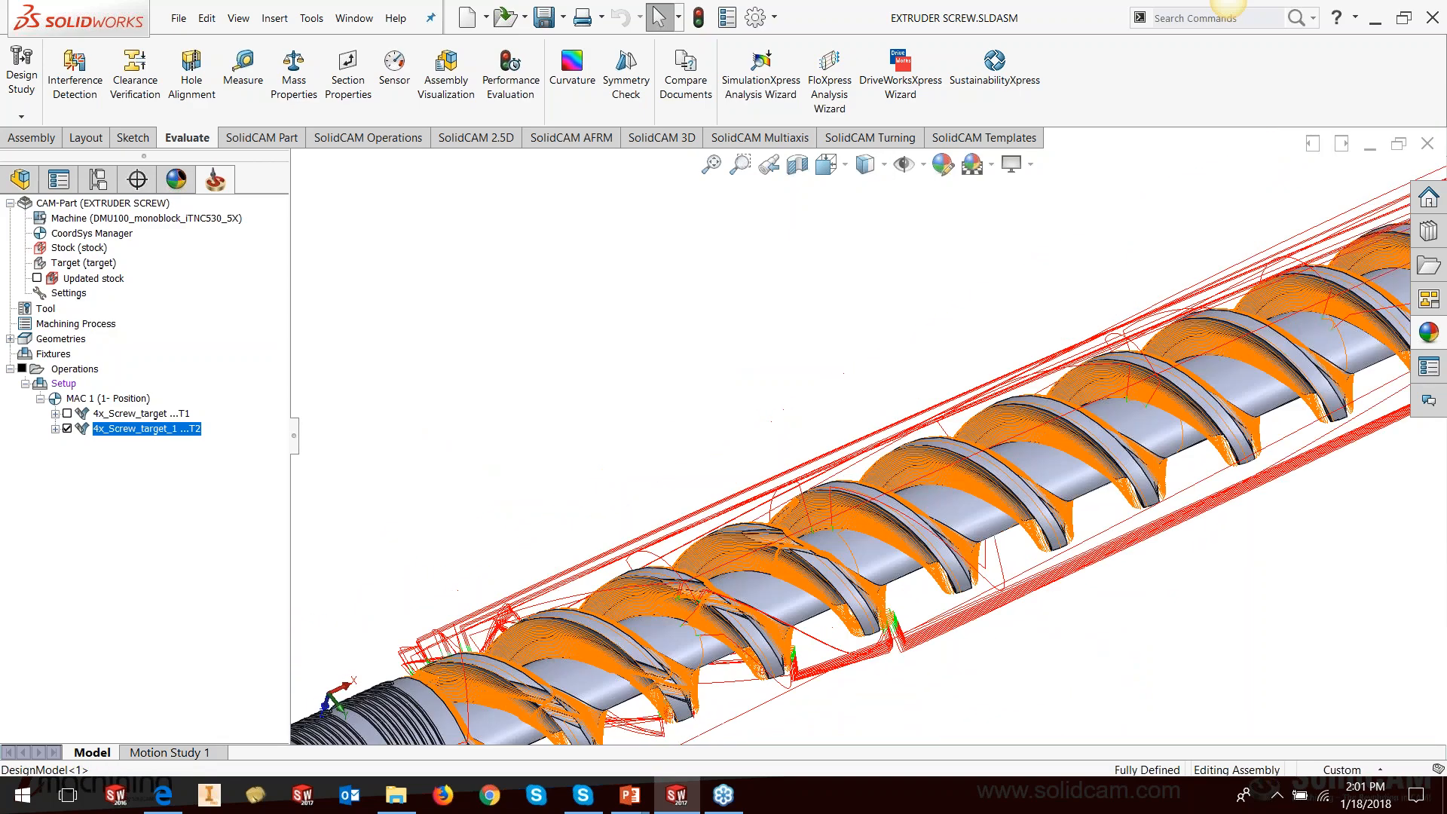
scroll(691, 697, down, 4)
middle_drag(676, 694, 735, 465)
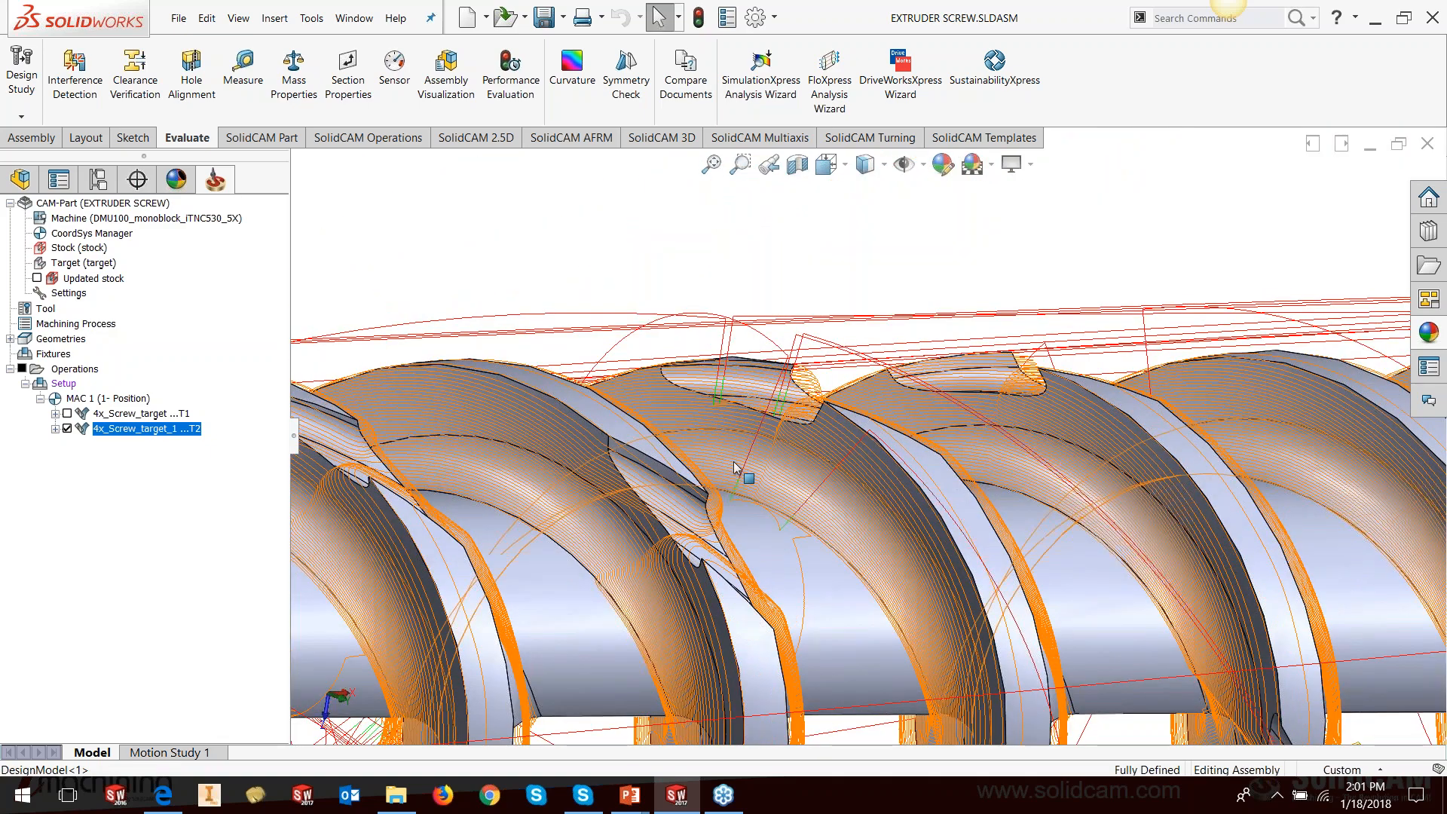
scroll(735, 468, up, 12)
middle_drag(1019, 424, 1021, 483)
scroll(1027, 431, down, 3)
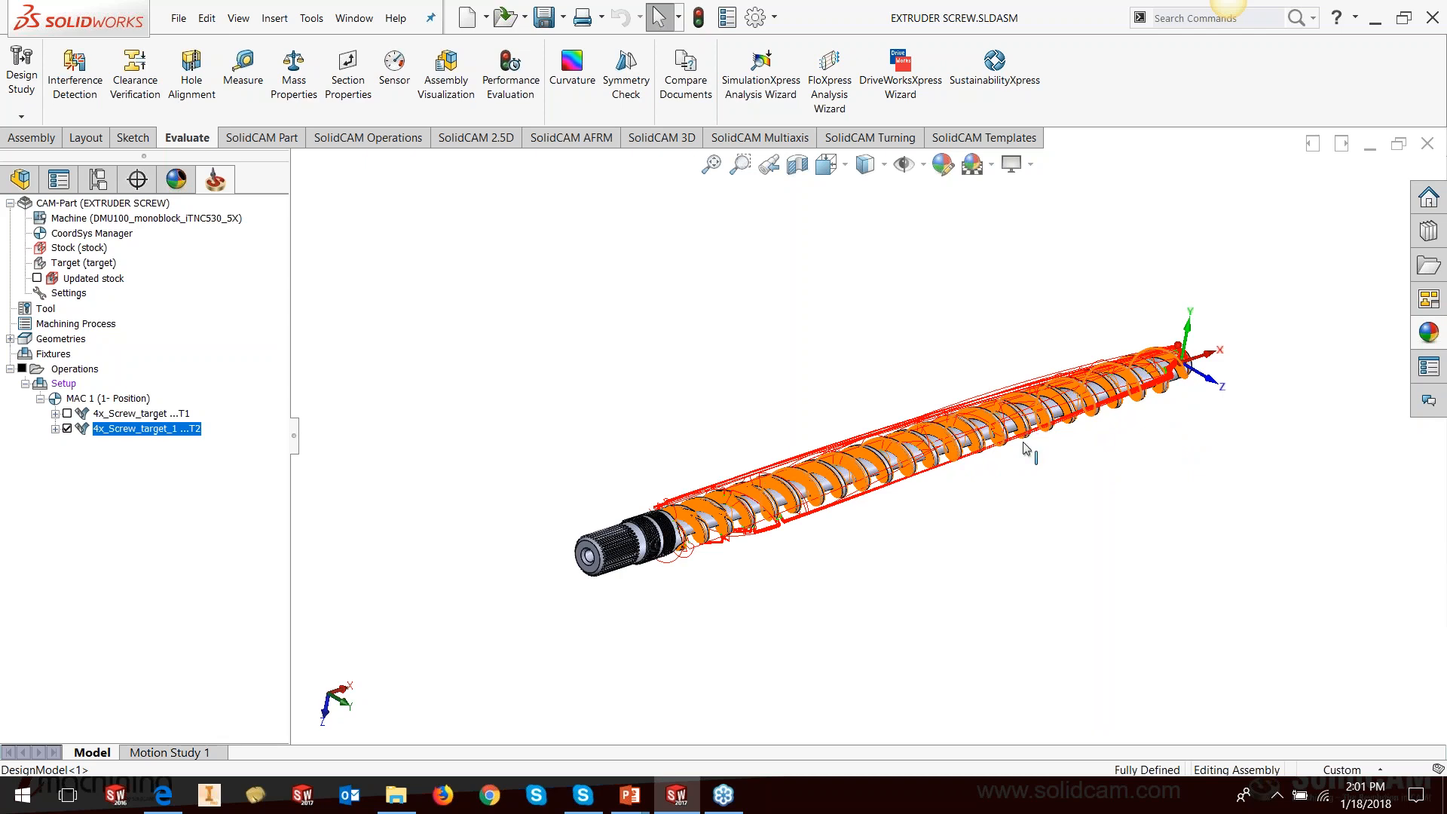
- Switch to the PowerPoint slide show and advance past the Screw Machining slides to the Machine Simulation slide
mouse_move(624, 809)
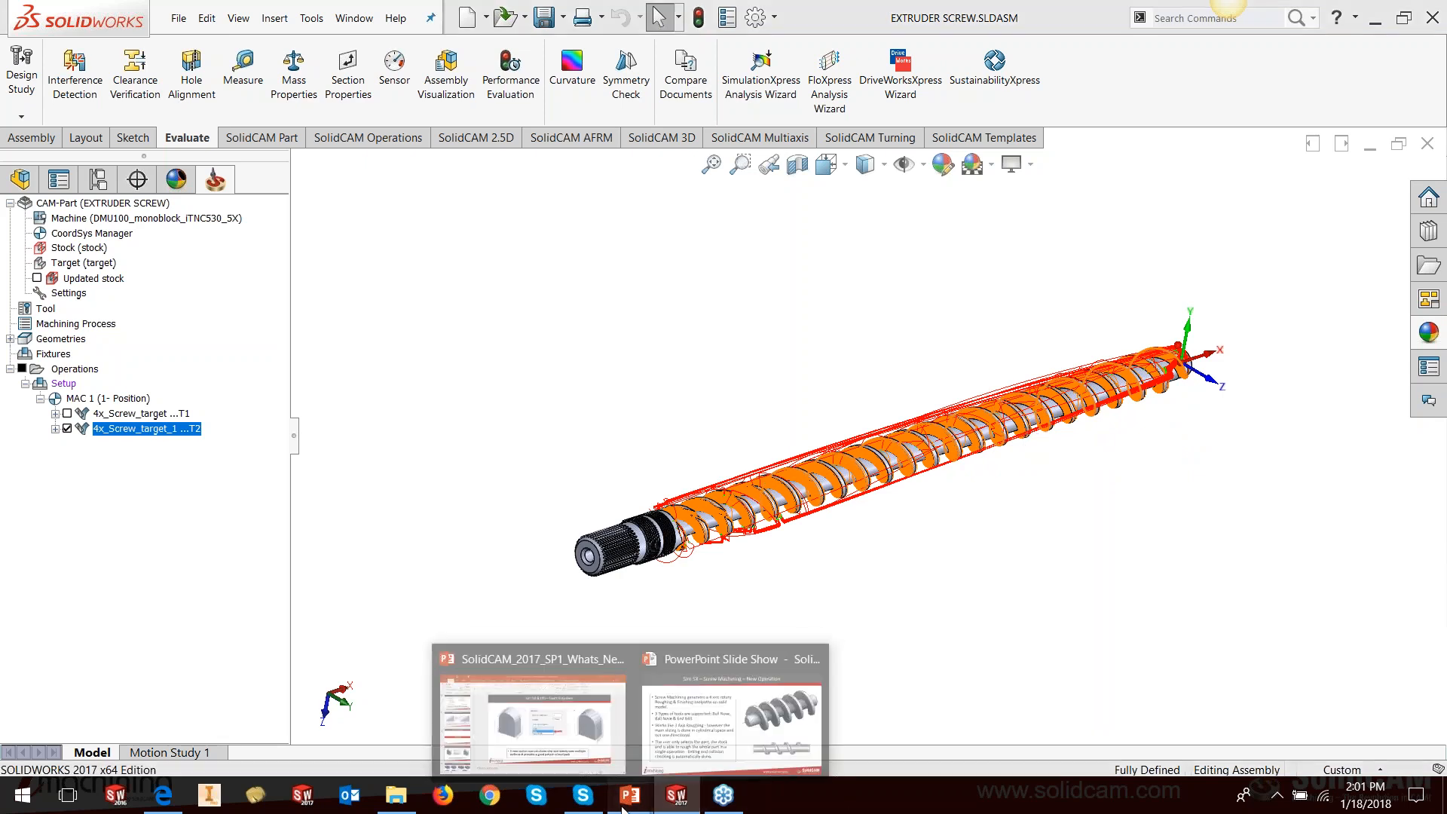
click(678, 752)
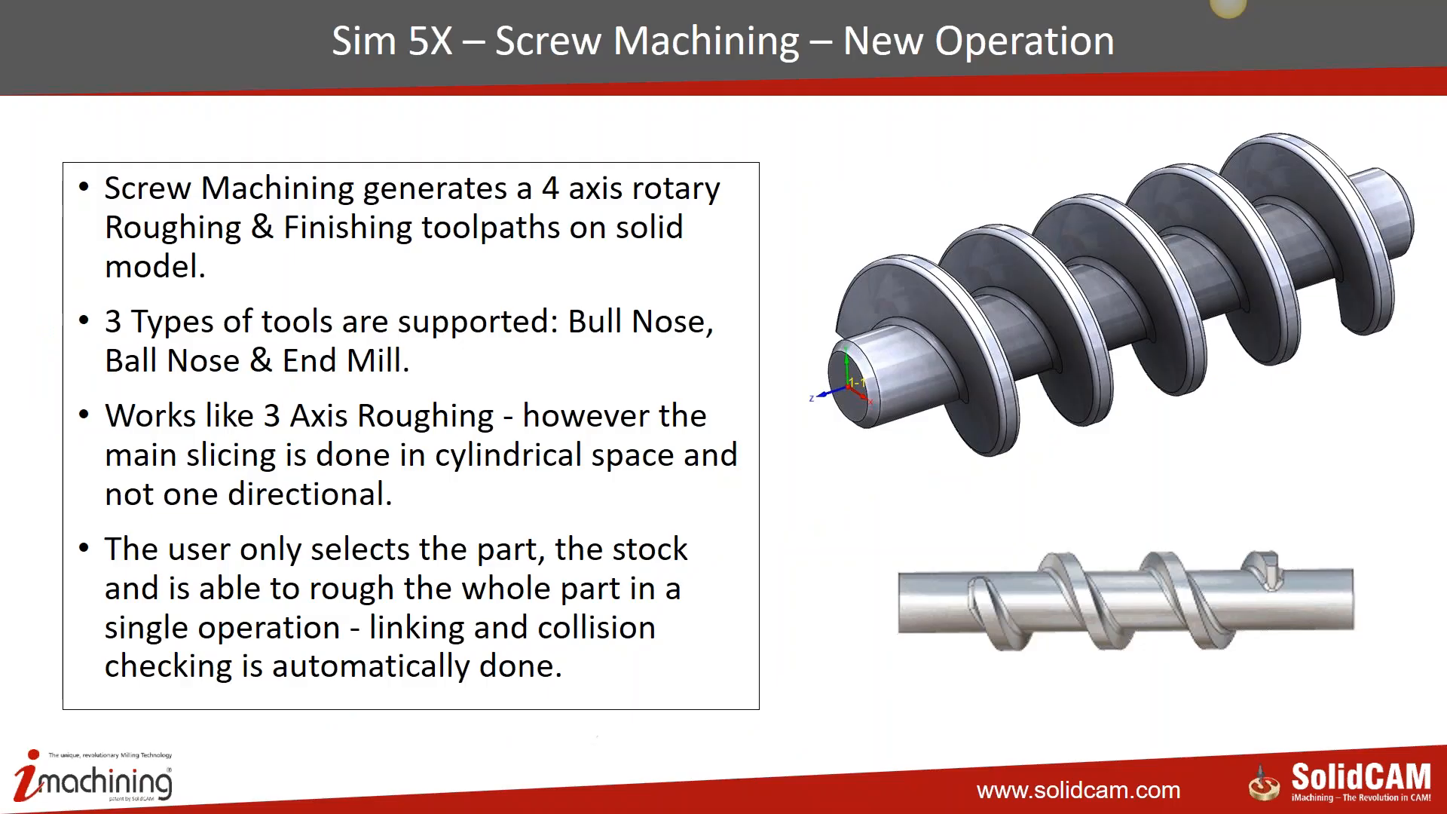
click(895, 725)
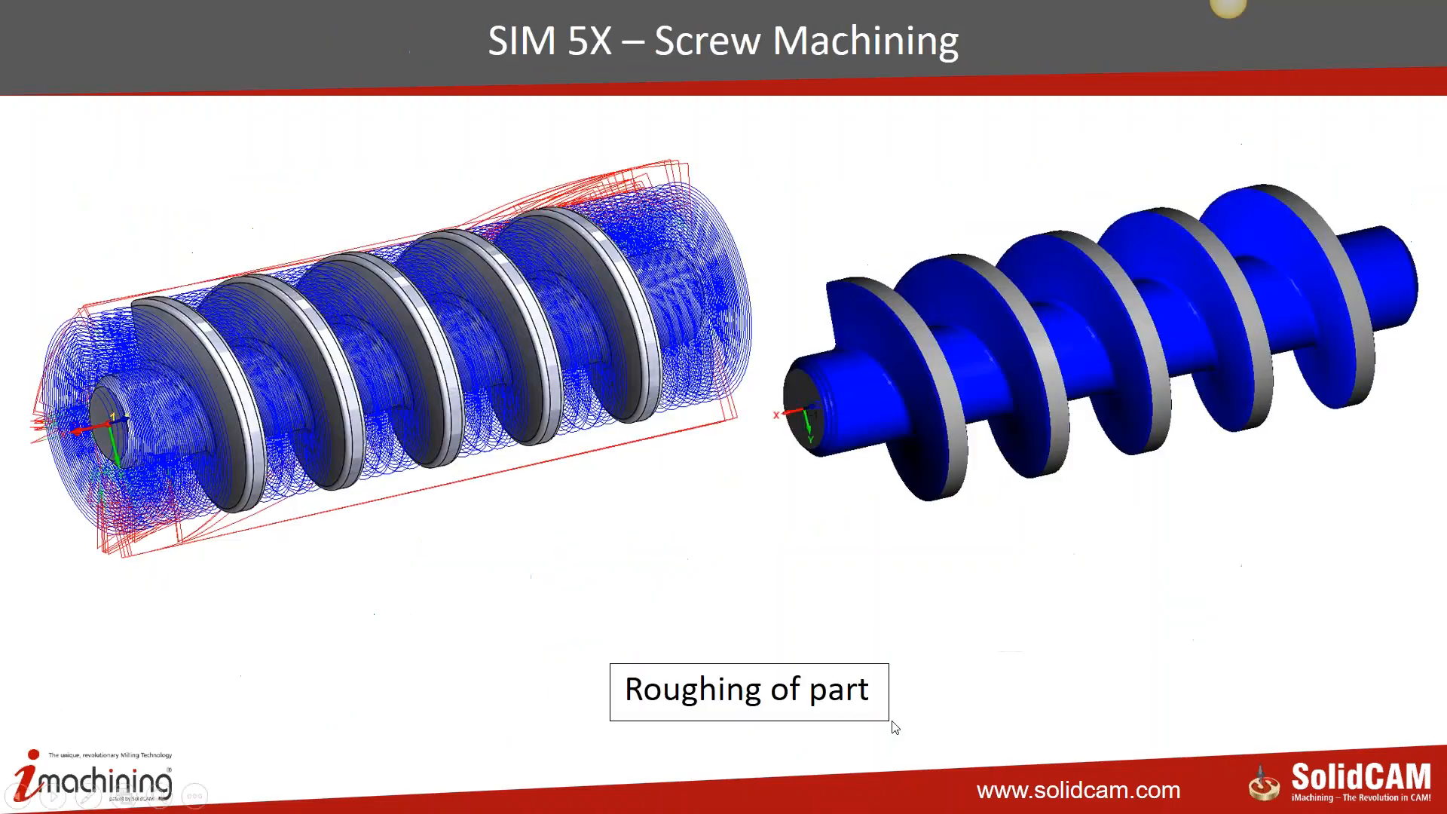
click(984, 548)
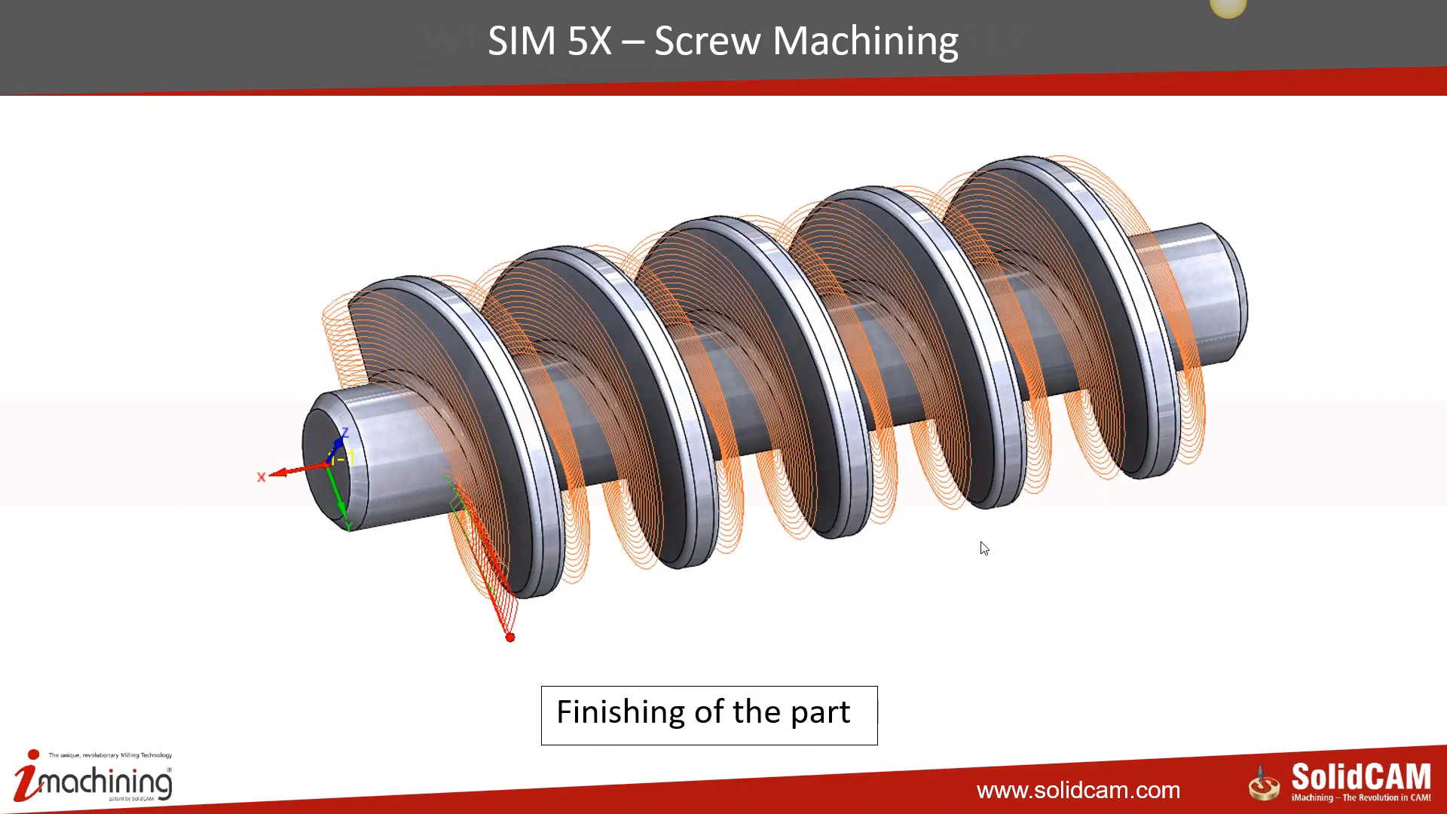
click(984, 548)
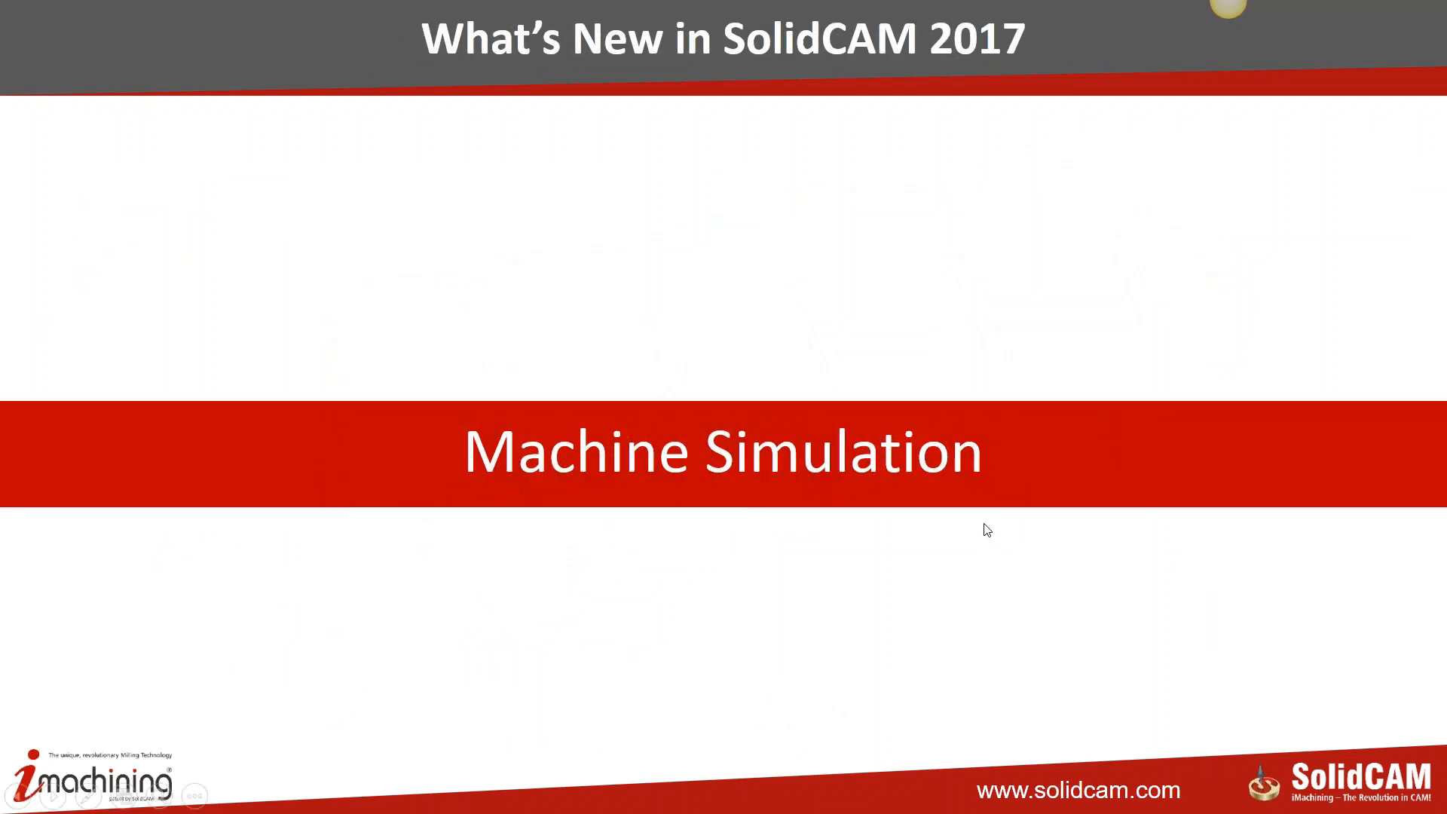
- End the slide show and minimize the presentation to return to the long extruder screw in SOLIDWORKS
key(Escape)
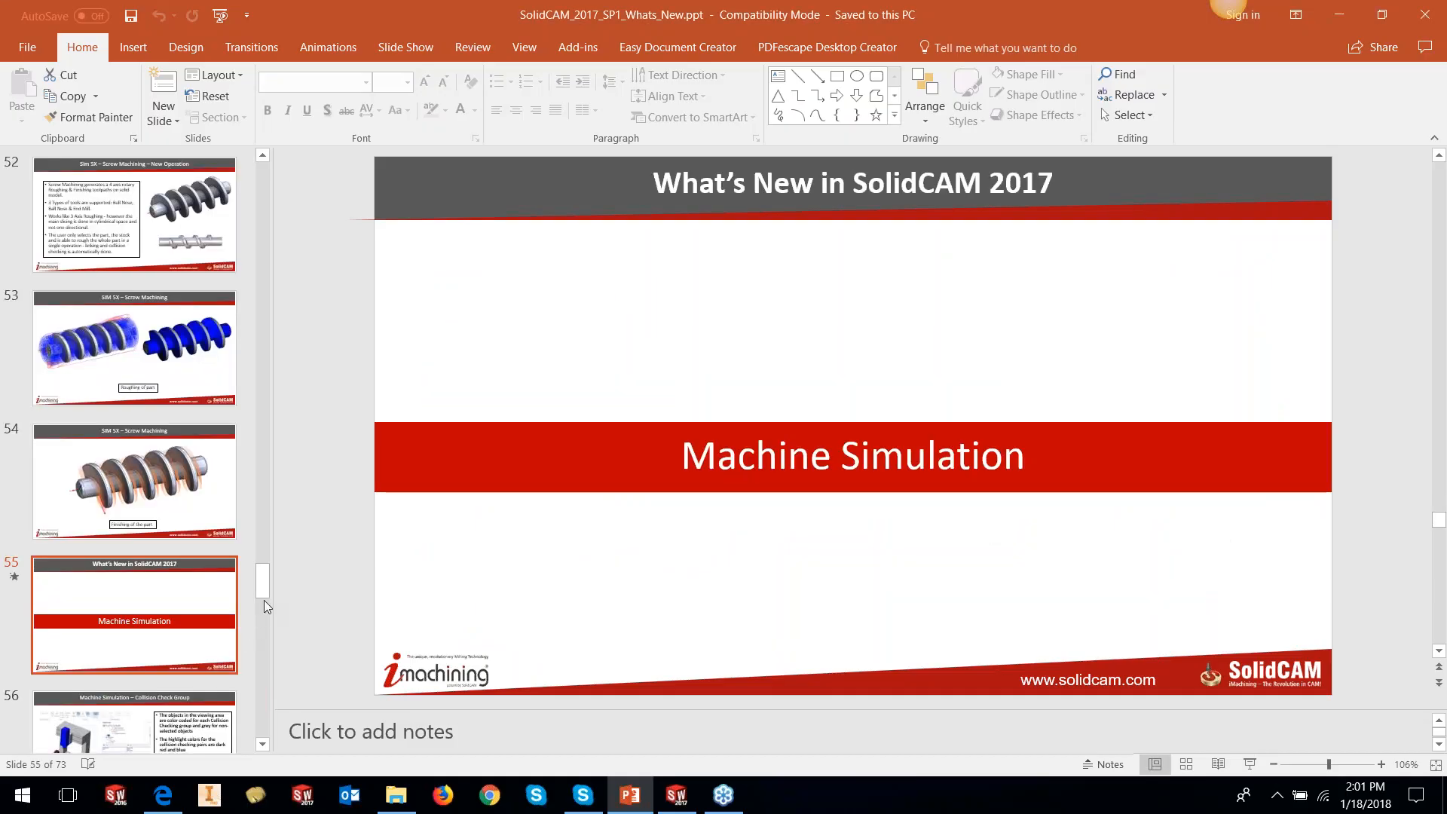
click(1336, 19)
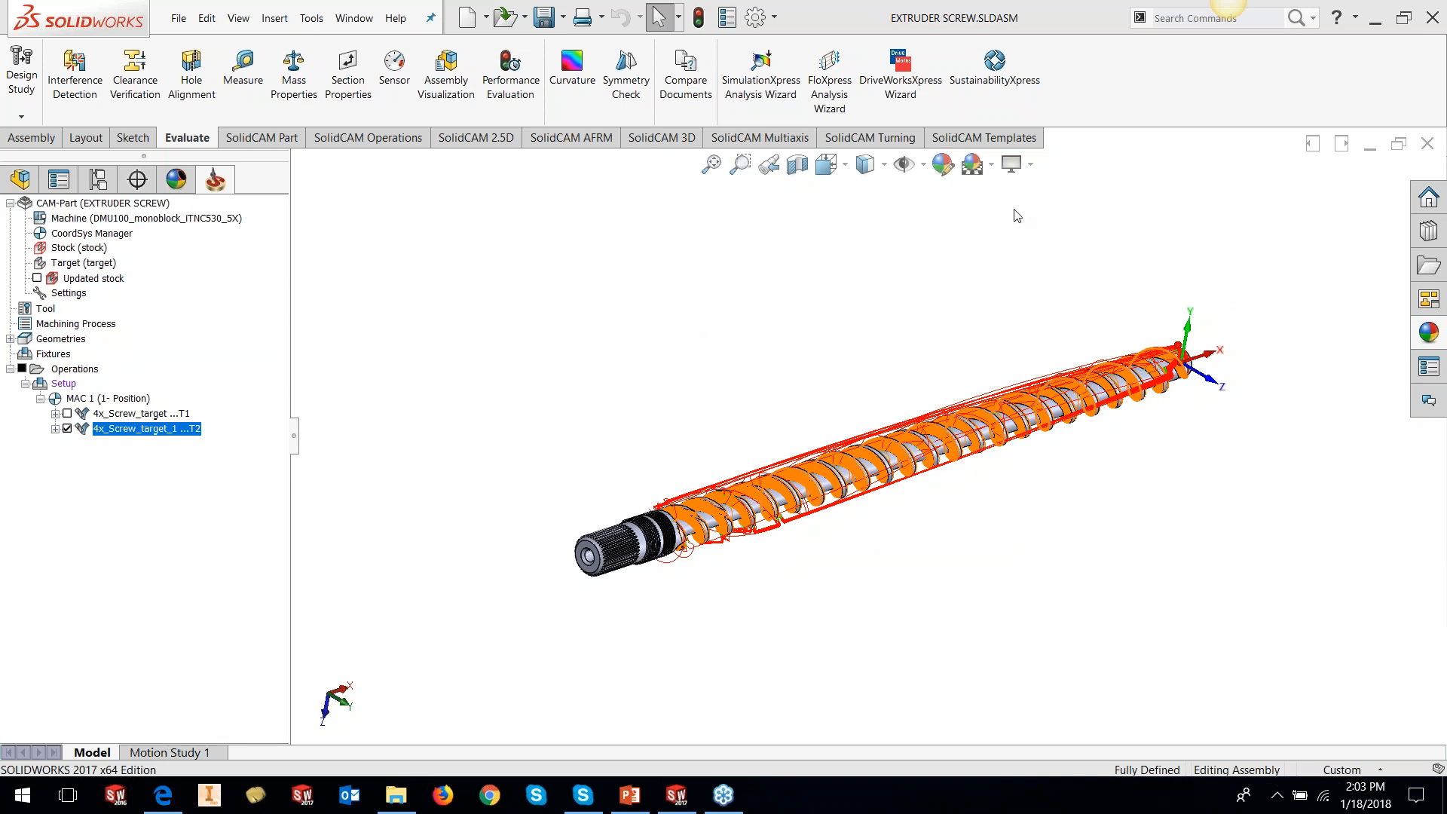
scroll(1065, 388, down, 2)
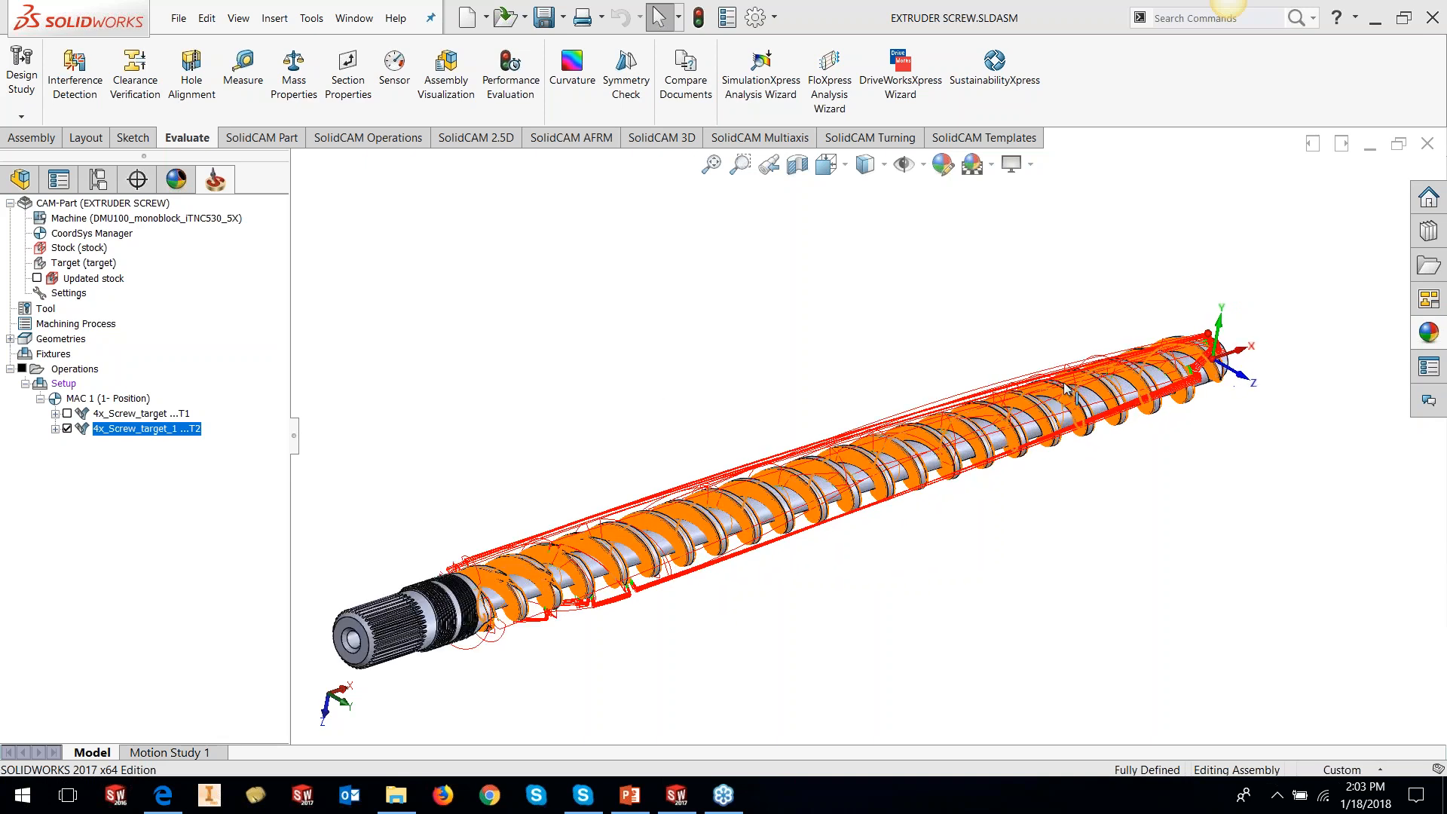